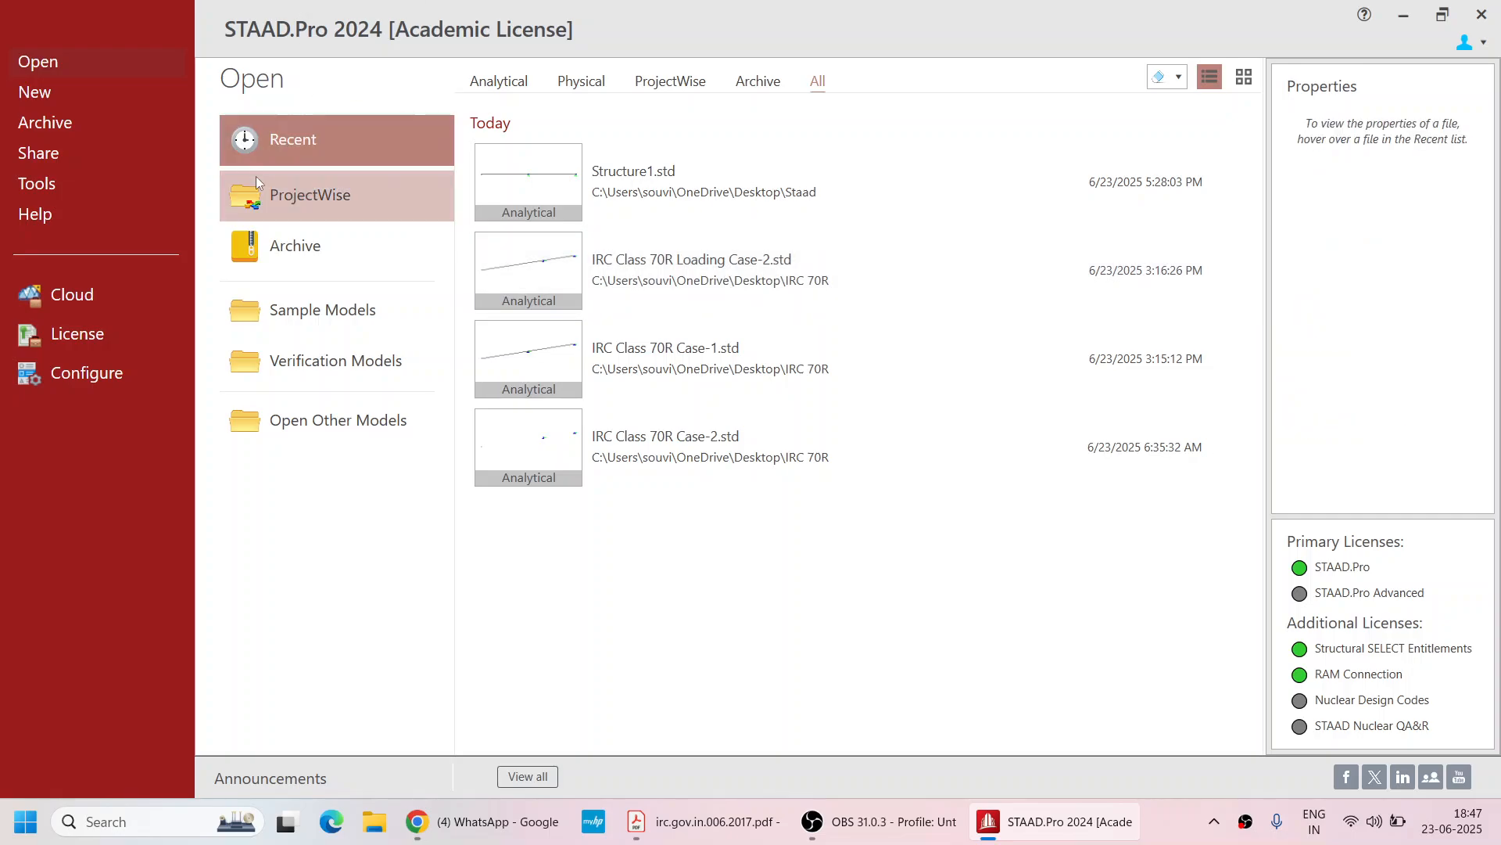
# Review the application configuration settings
pyautogui.click(87, 373)
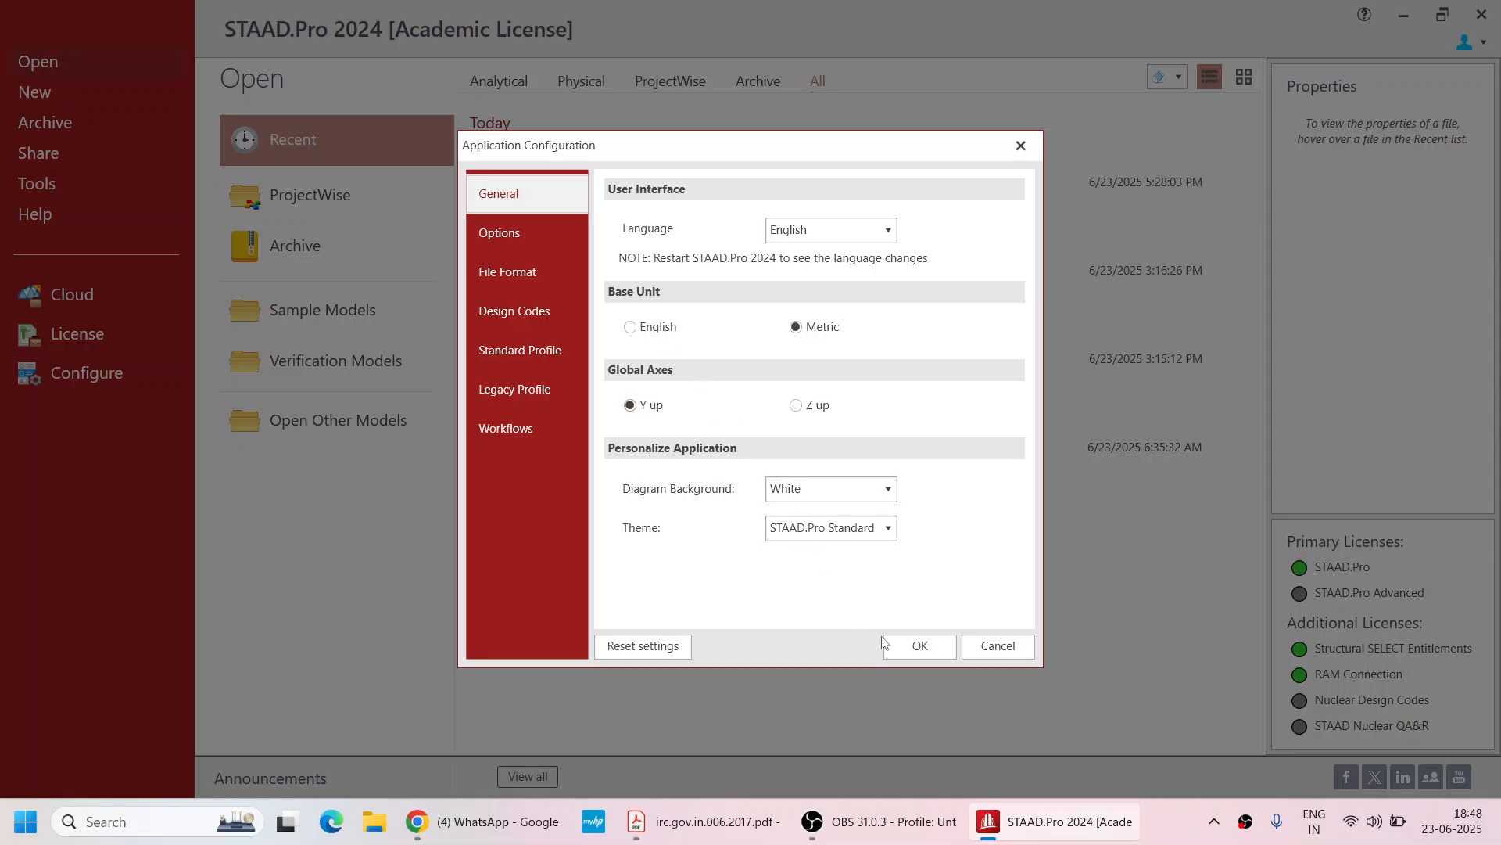
pyautogui.click(907, 646)
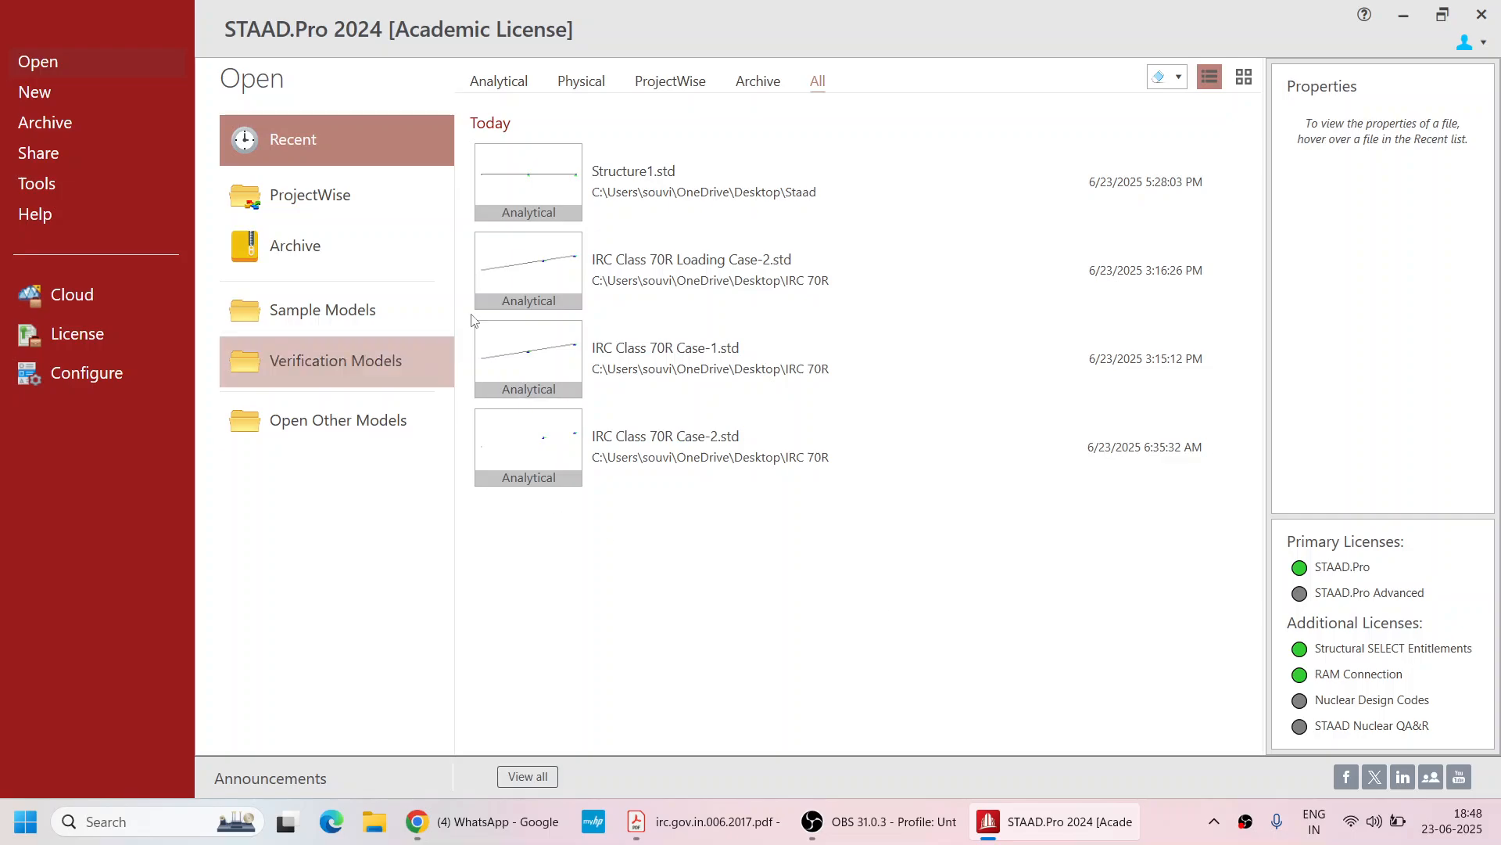
# Create a new analytical model in metric units with the file name 70R_1
pyautogui.click(47, 97)
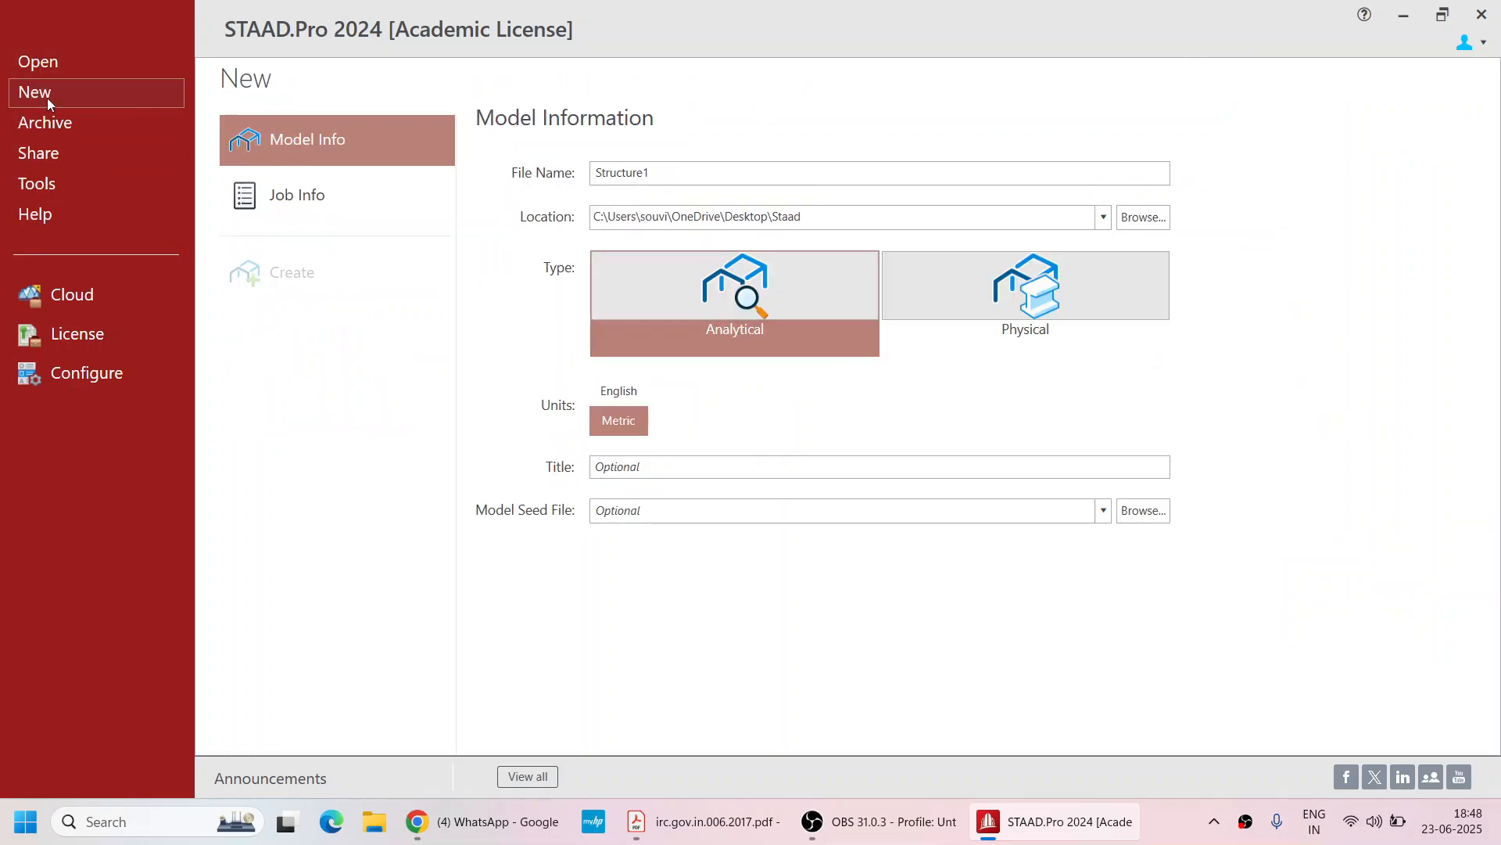
pyautogui.doubleClick(684, 171)
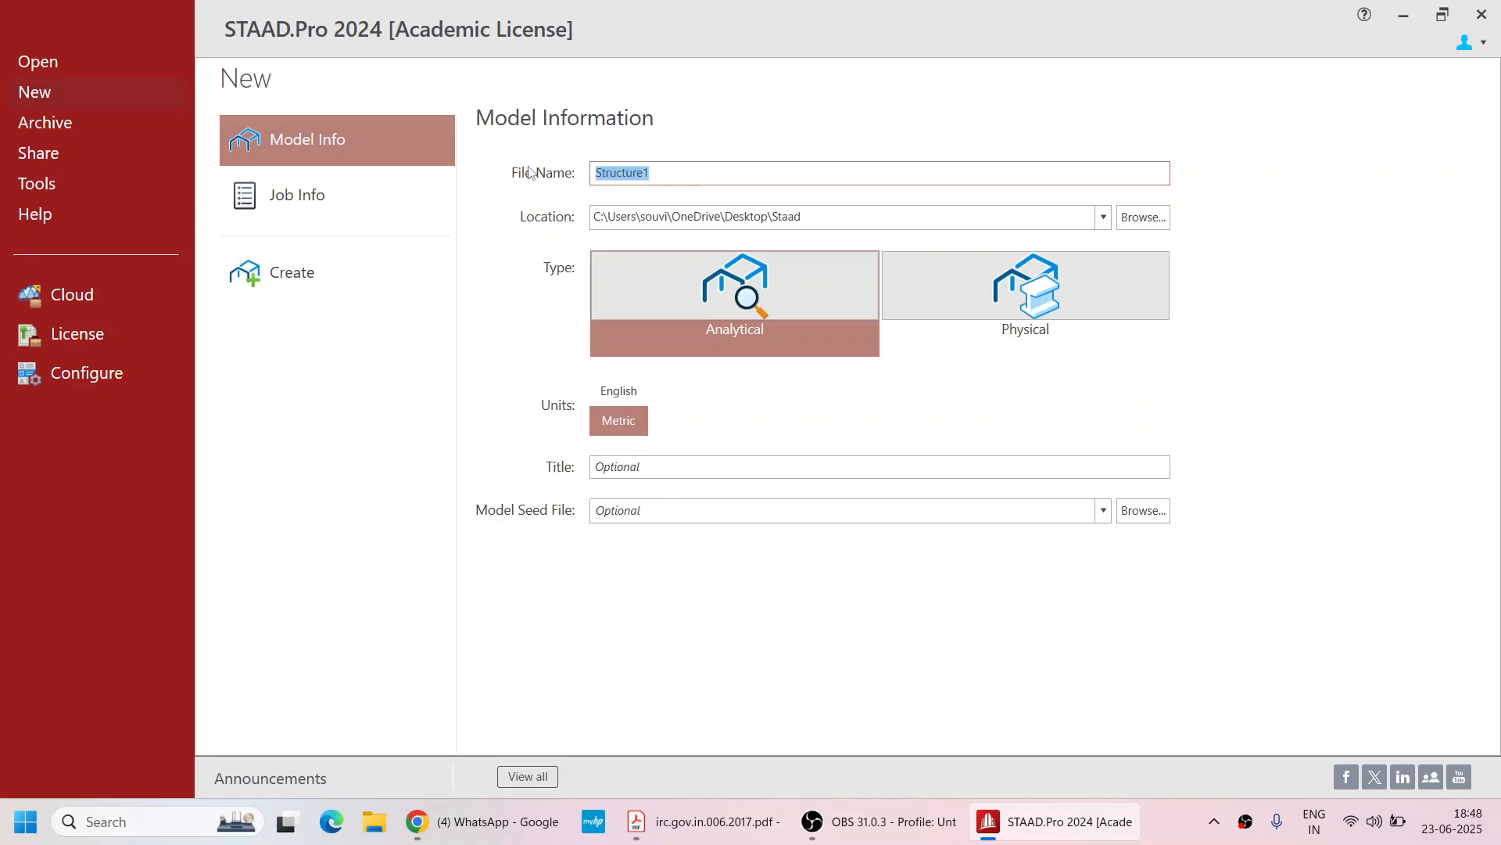
pyautogui.write('8')
pyautogui.press('BackSpace')
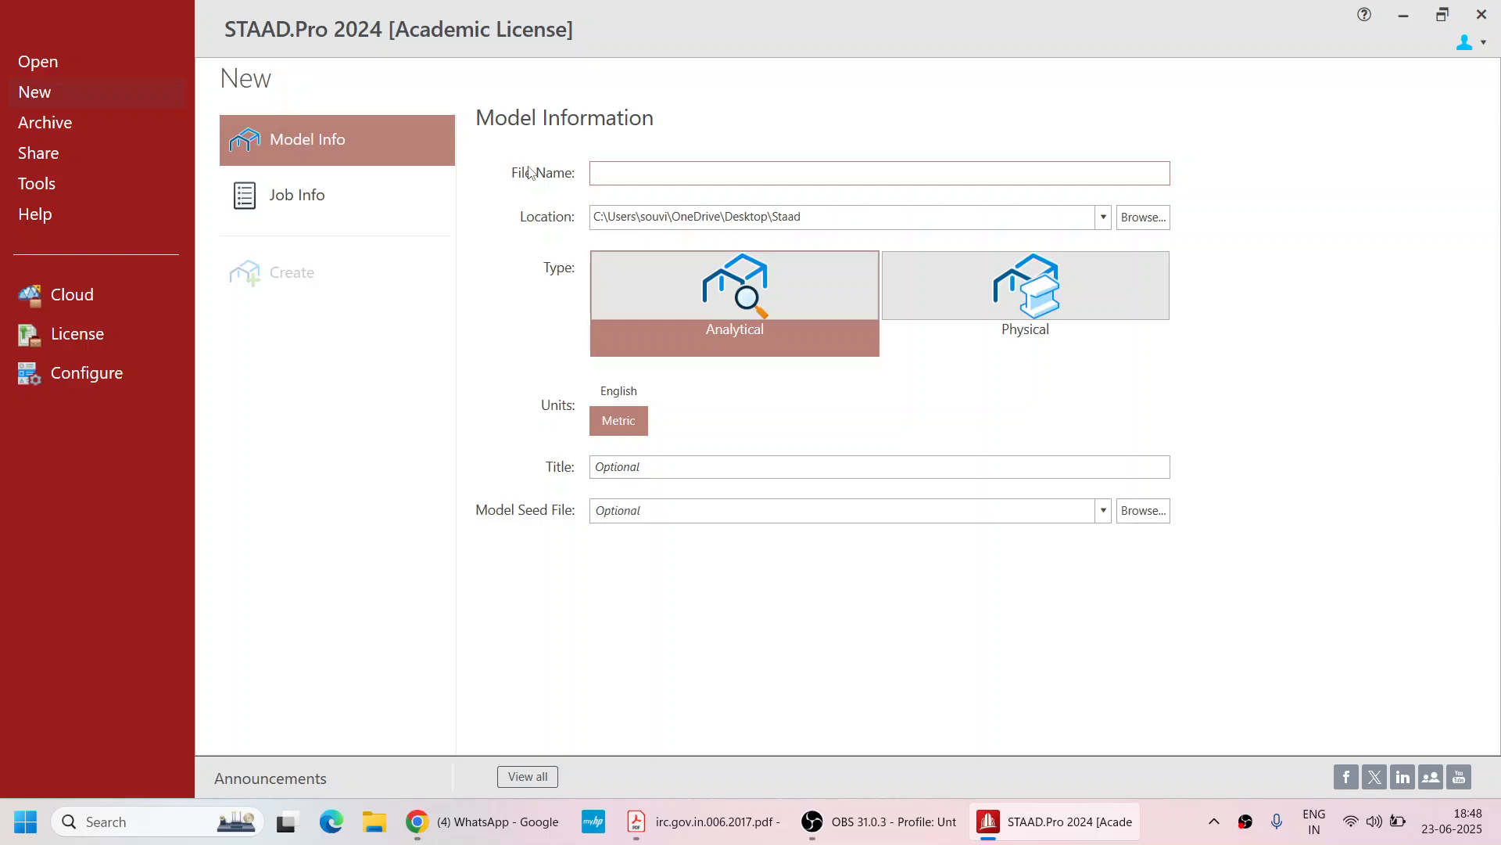
pyautogui.write('70R_1')
pyautogui.click(291, 277)
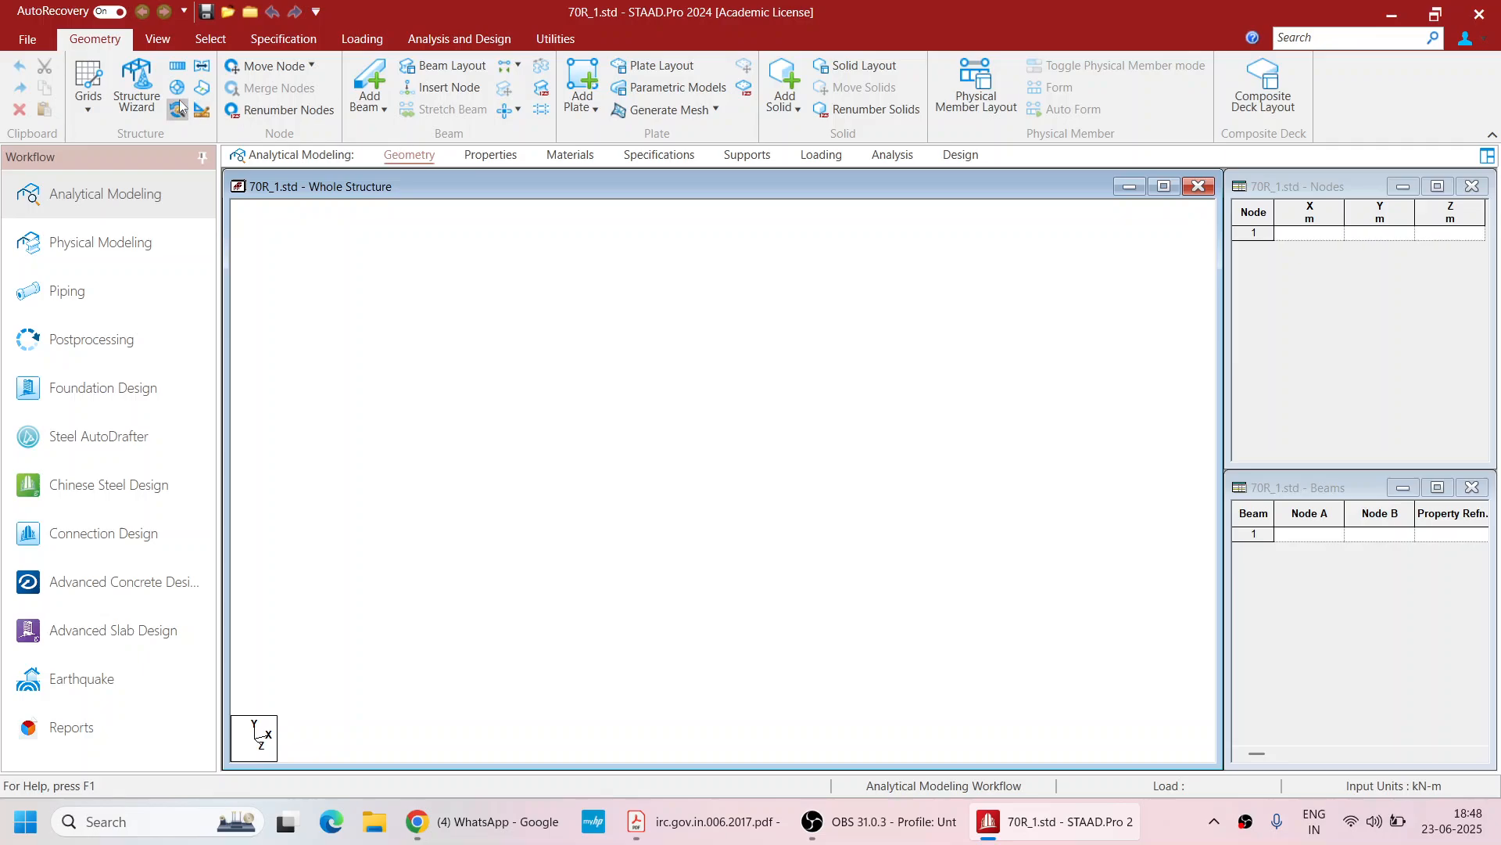
# Open a beam grid and edit the default linear grid to 6 X lines spaced 10 m and 6 Y lines spaced 1 m
pyautogui.click(92, 108)
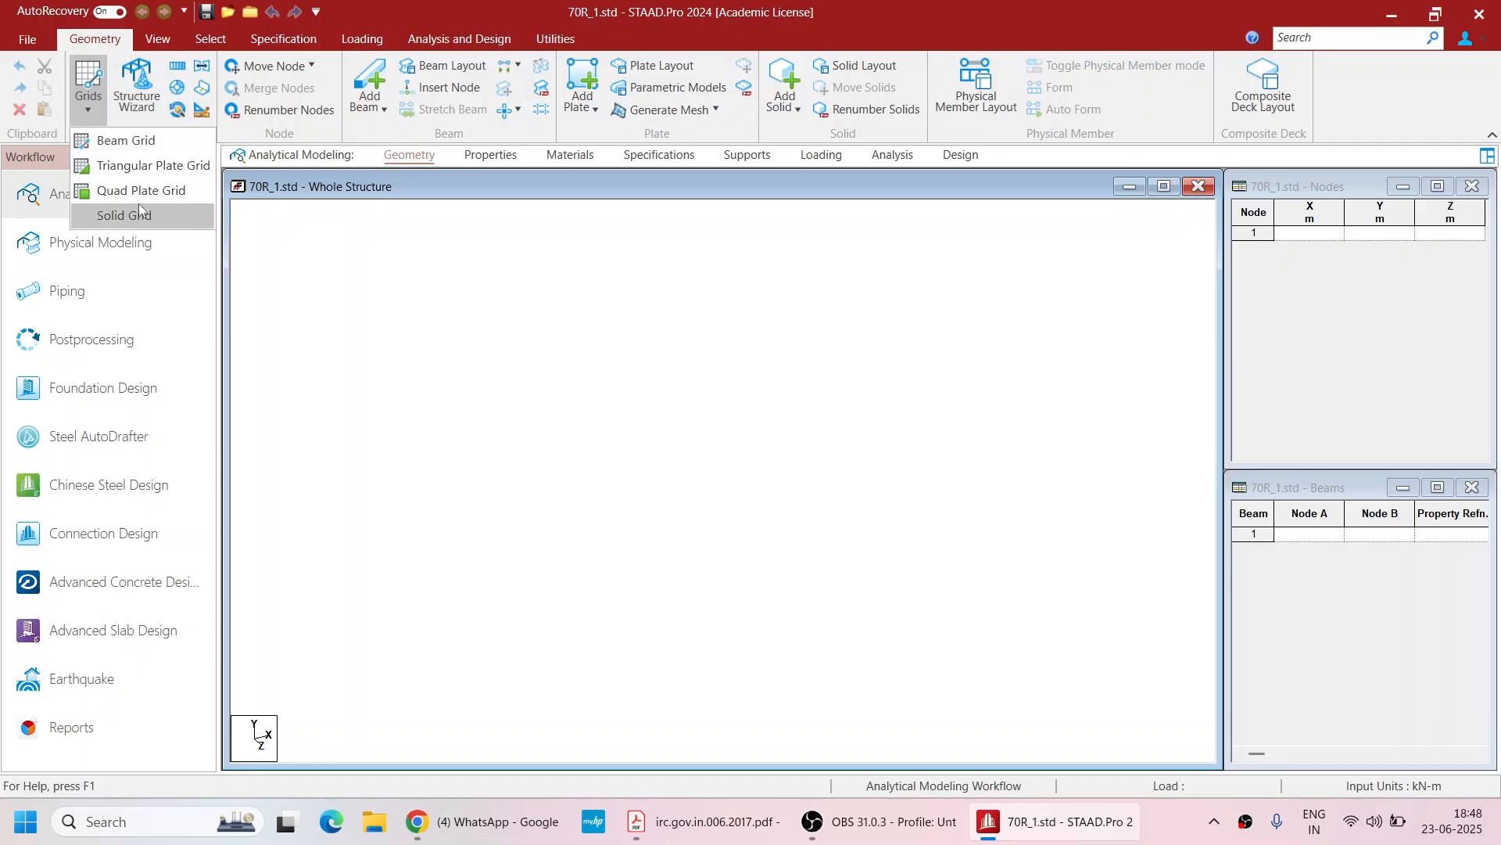
pyautogui.click(125, 143)
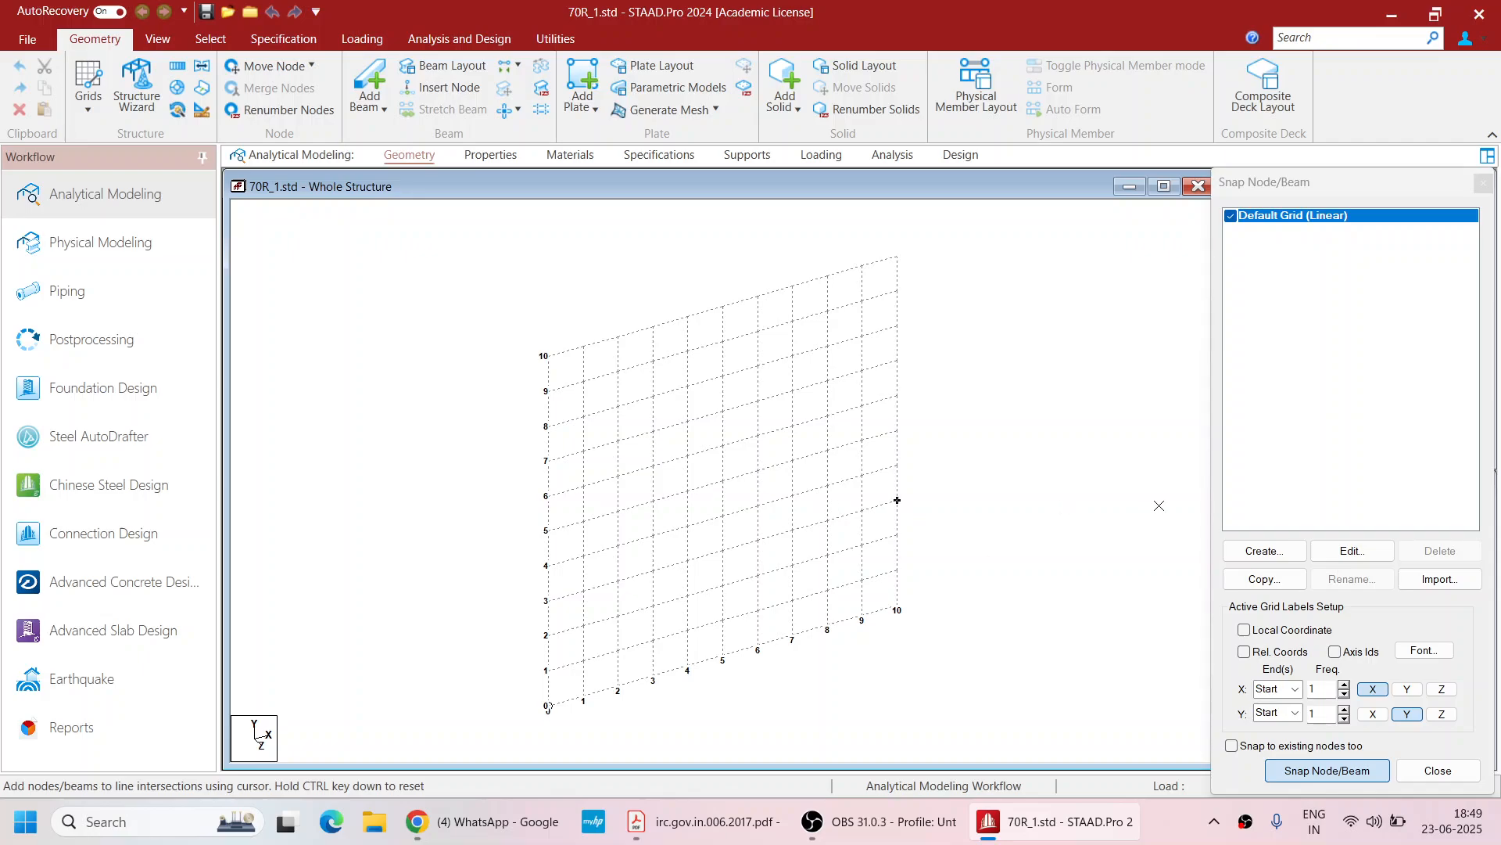
pyautogui.click(1334, 551)
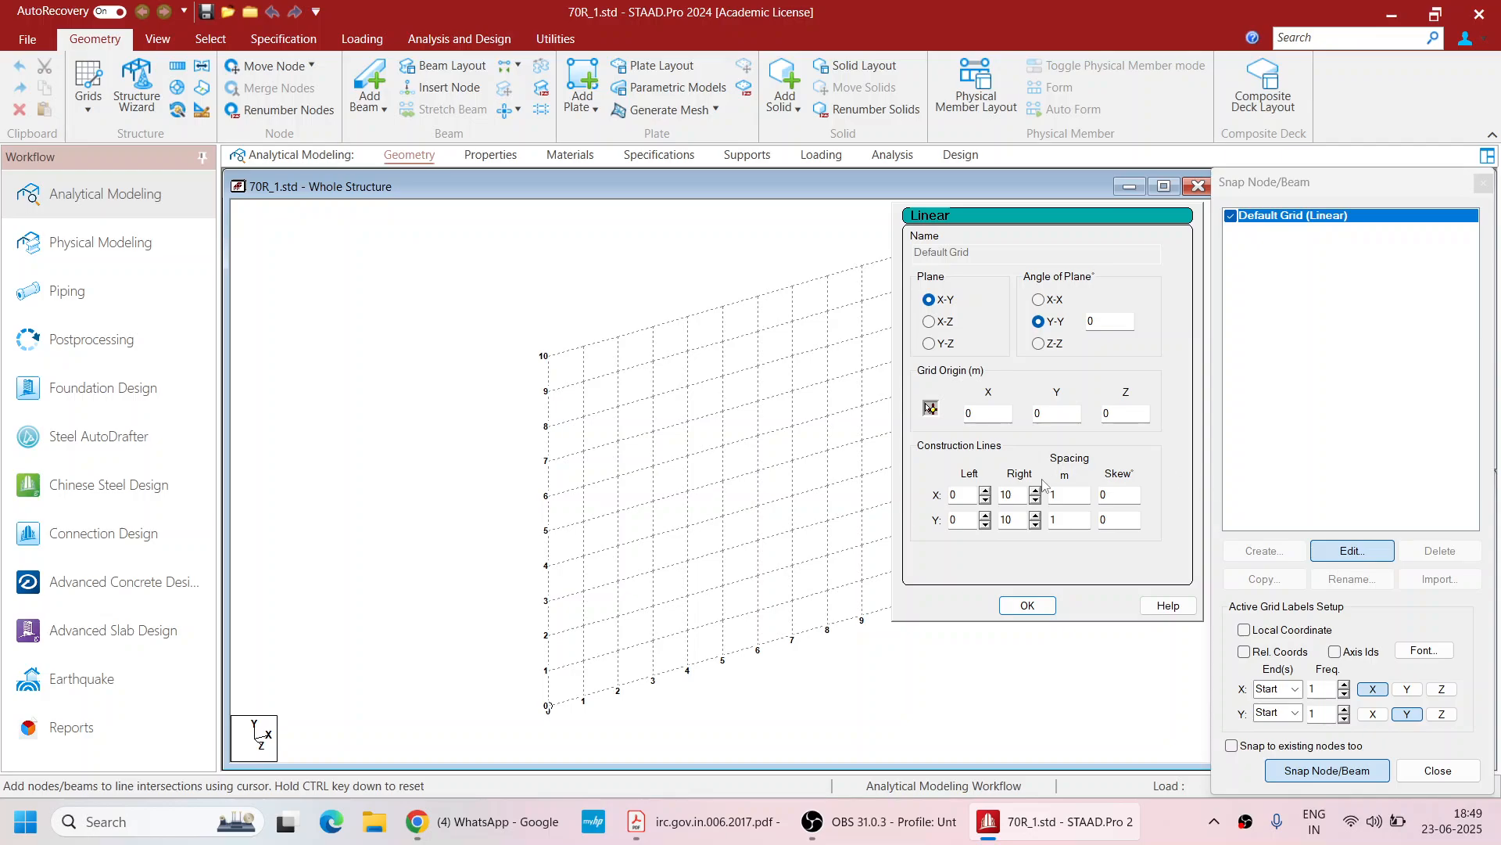
pyautogui.moveTo(1068, 499); pyautogui.dragTo(1024, 487)
pyautogui.write('30')
pyautogui.moveTo(1071, 501); pyautogui.dragTo(1046, 499)
pyautogui.write('1')
pyautogui.click(1036, 501)
pyautogui.click(1036, 502)
pyautogui.click(1036, 501)
pyautogui.click(1036, 502)
pyautogui.click(1036, 501)
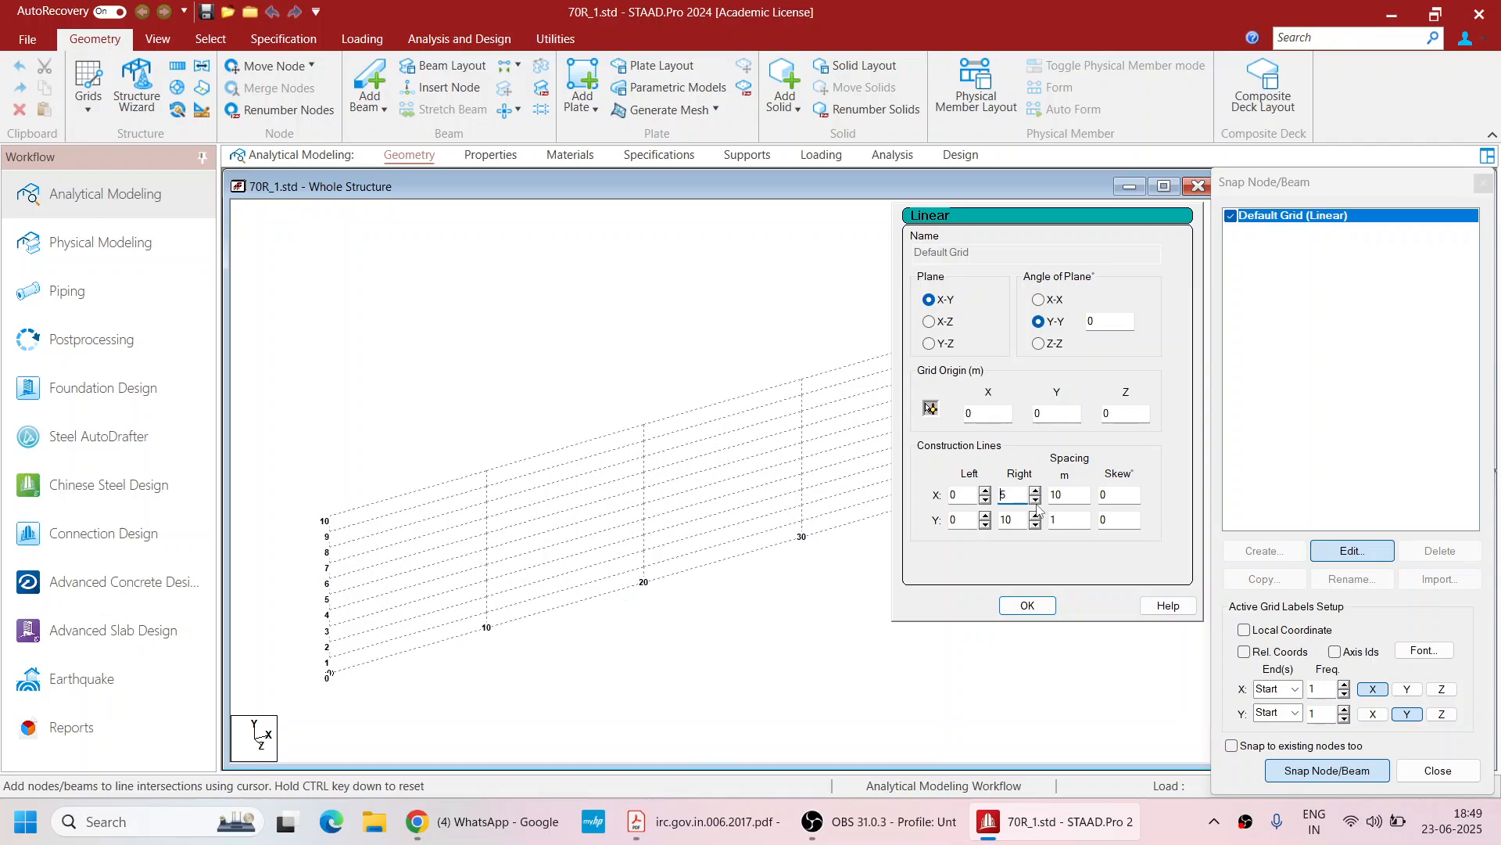
pyautogui.click(1036, 490)
pyautogui.click(1036, 525)
pyautogui.click(1036, 524)
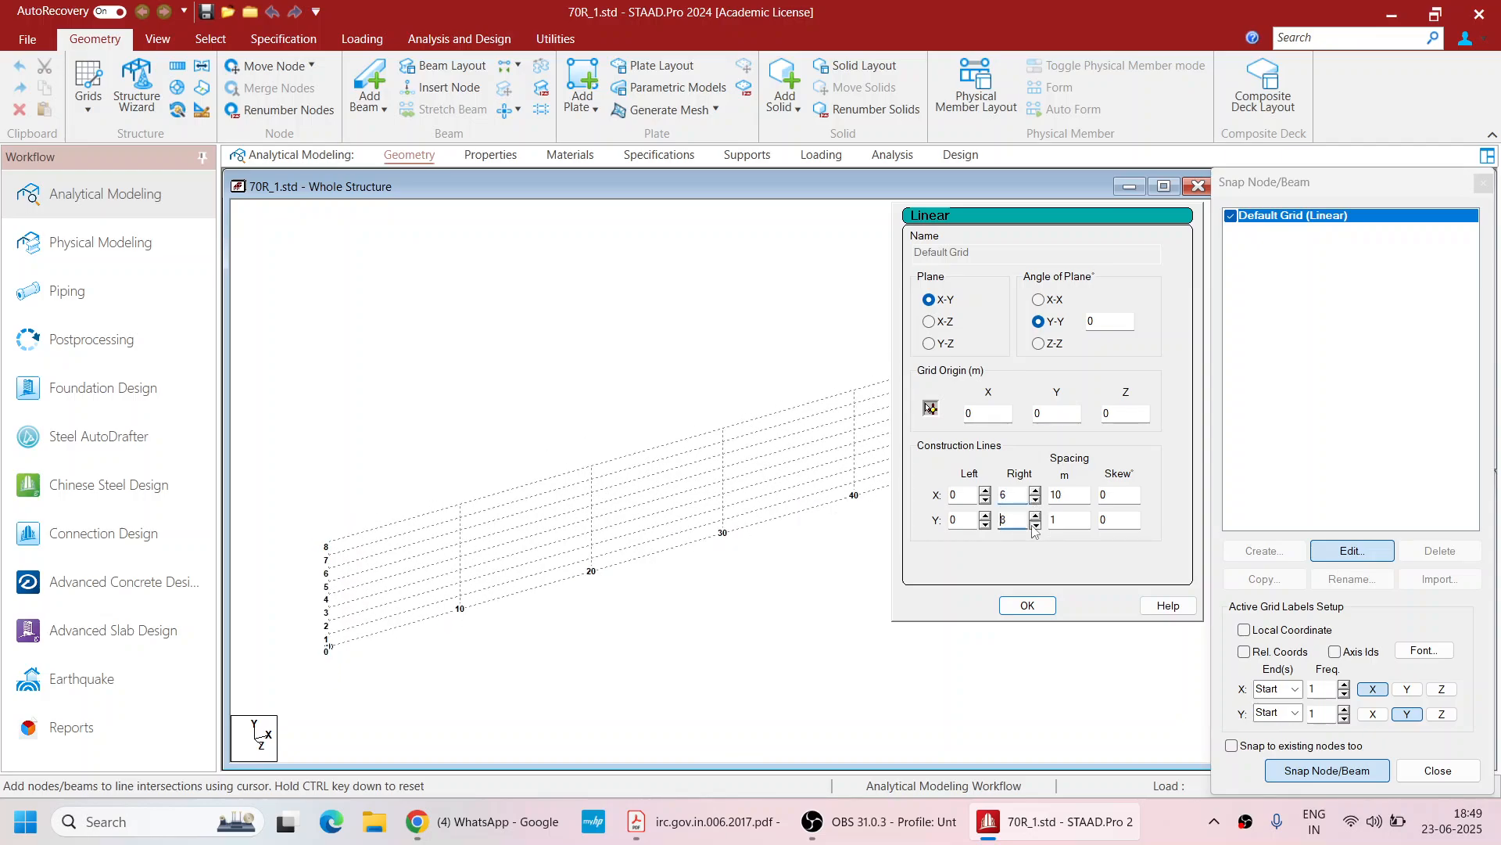
pyautogui.click(1036, 525)
pyautogui.click(1038, 525)
pyautogui.click(1027, 605)
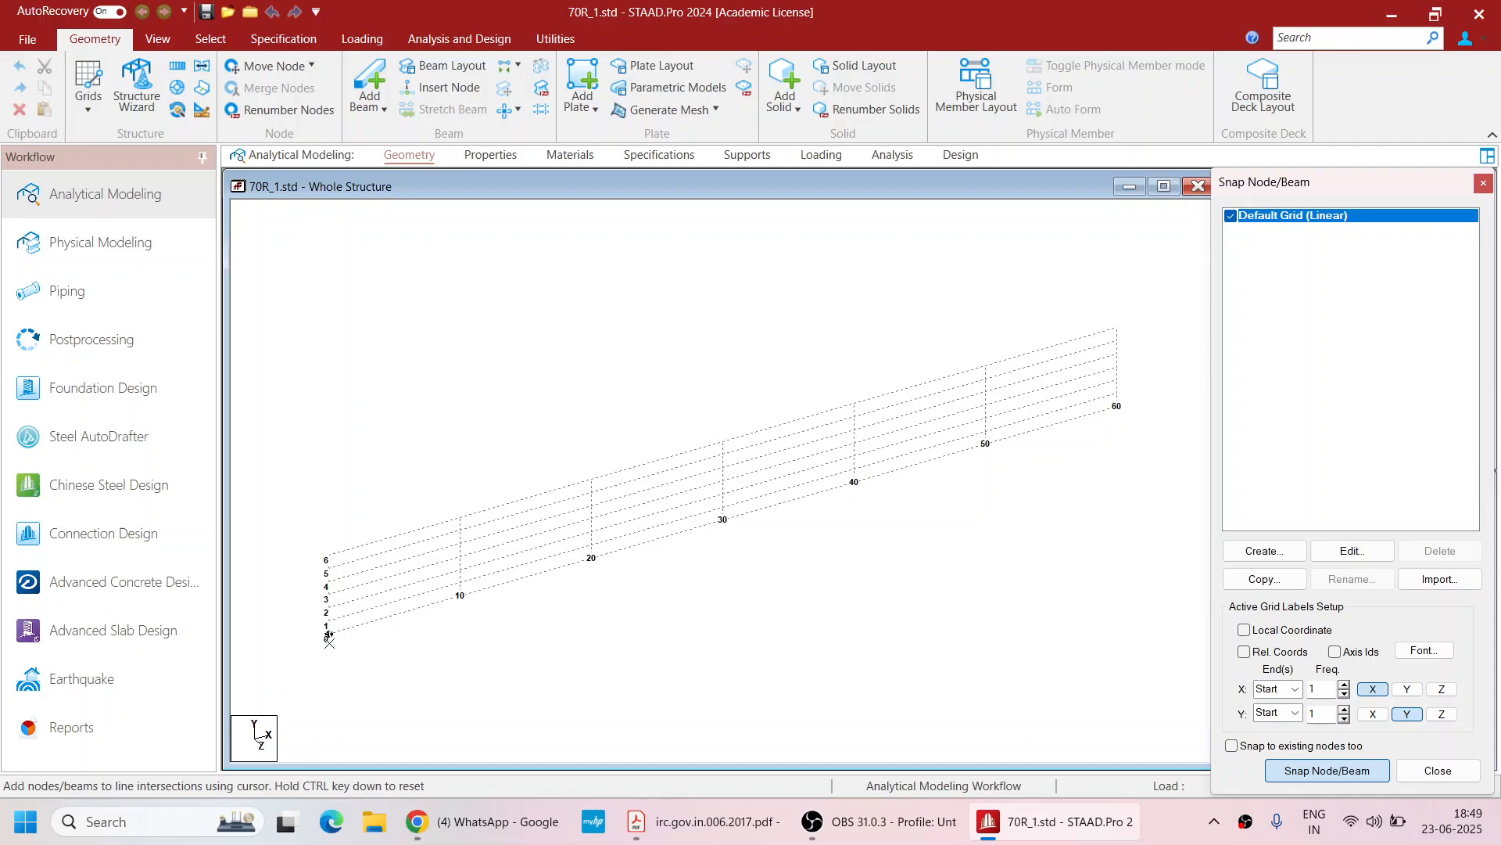
# Snap a beam along the grid from the origin to x = 30 m
pyautogui.click(328, 635)
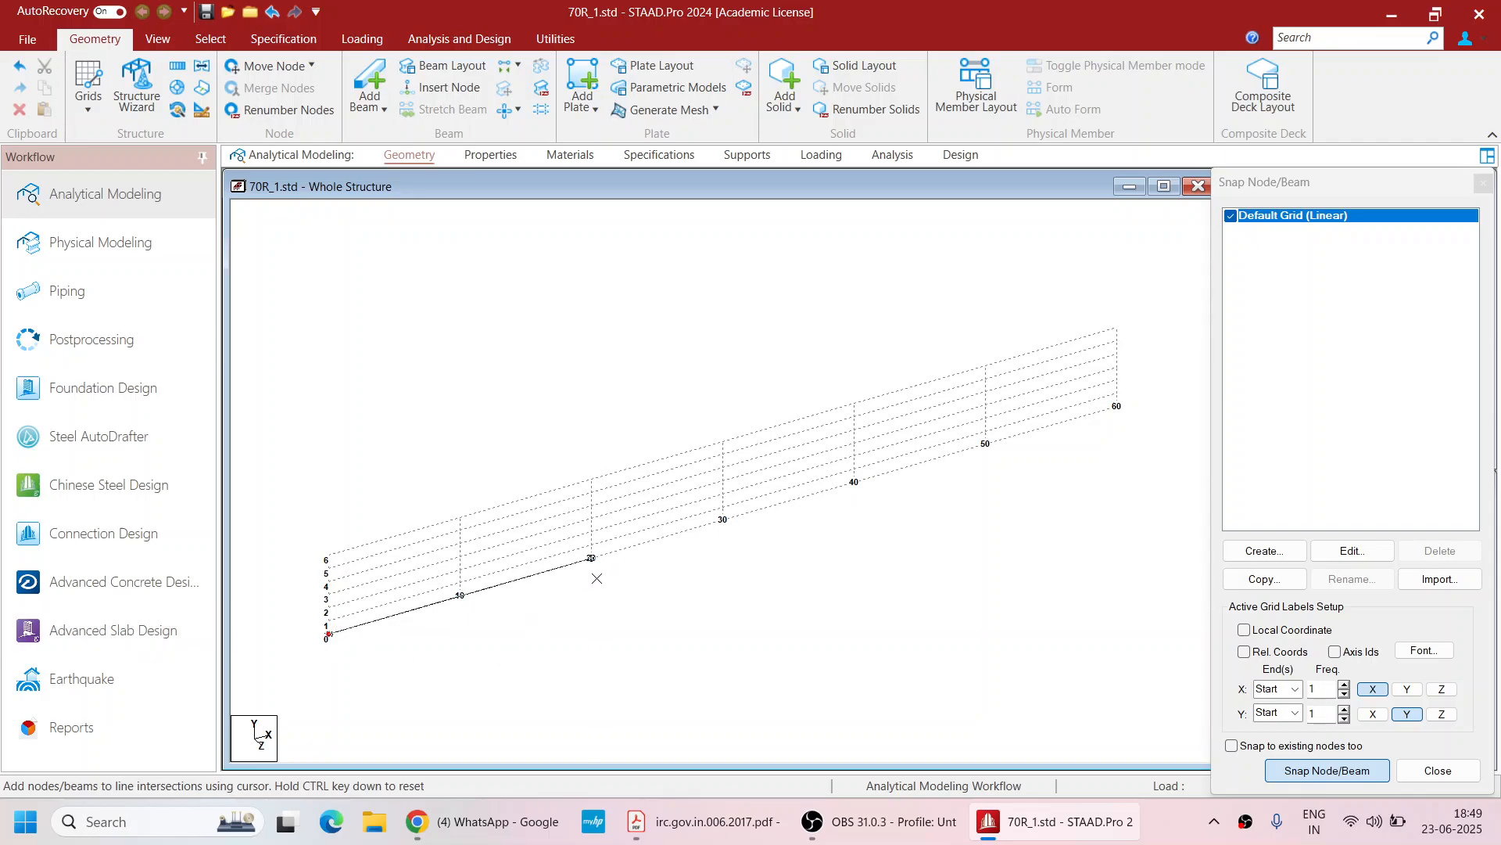
pyautogui.click(728, 542)
pyautogui.press('Escape')
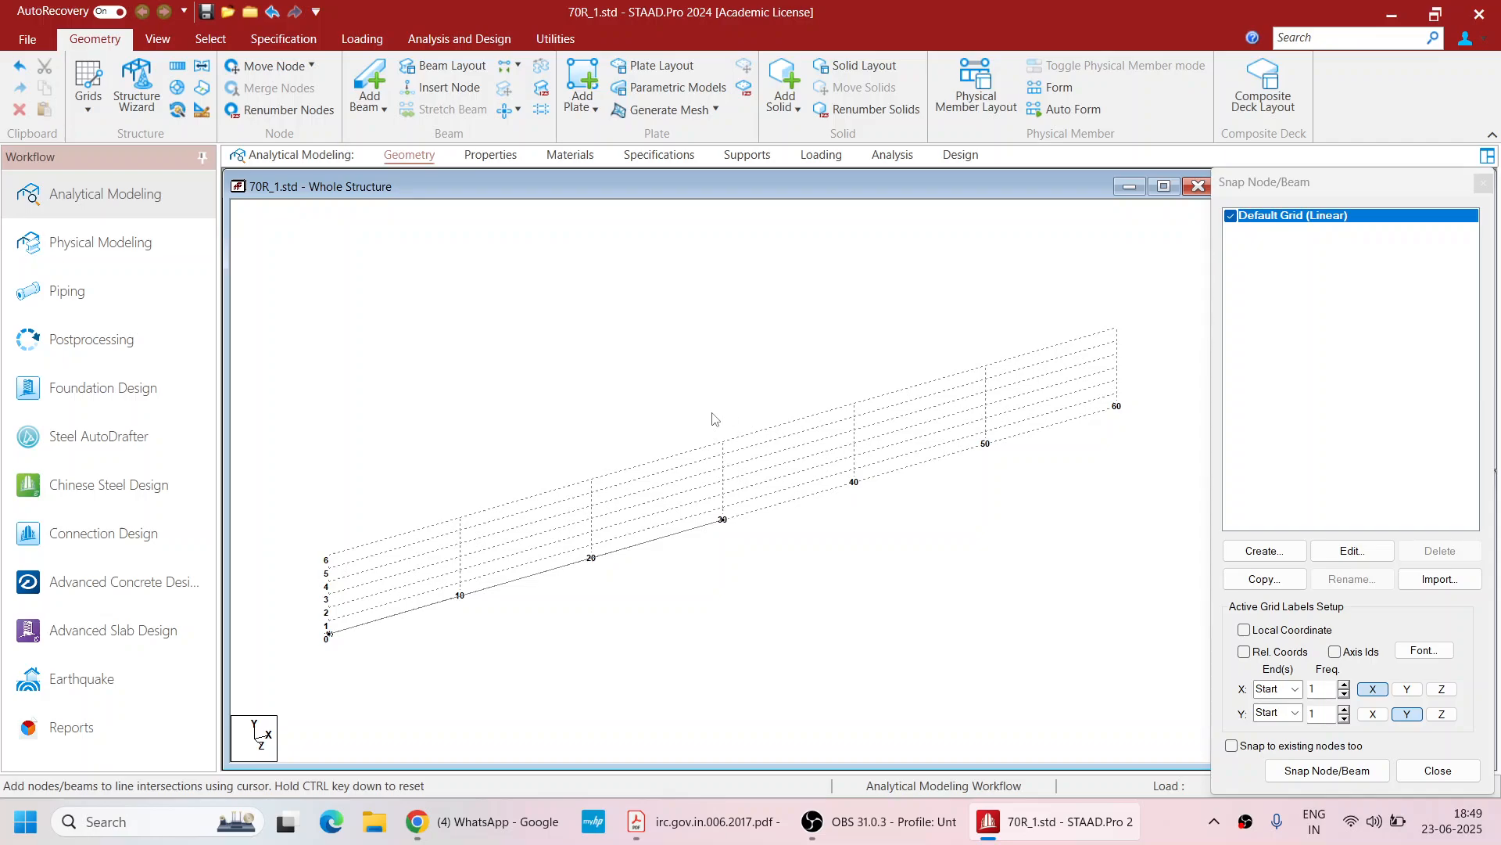
# Reopen the beam grid and snap a node at the 60 m grid point
pyautogui.click(96, 104)
pyautogui.click(123, 142)
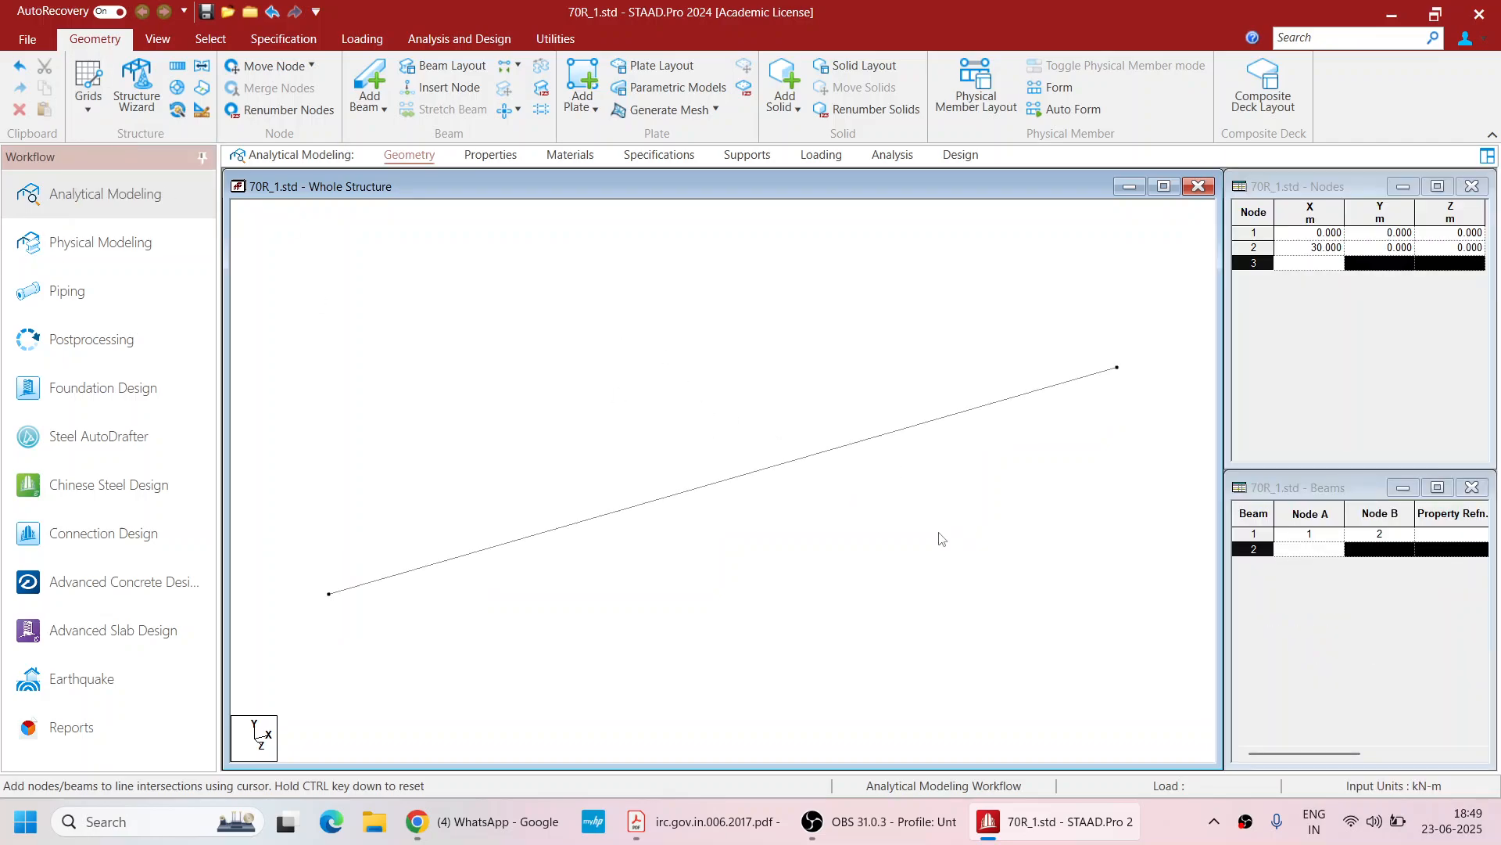
pyautogui.click(108, 109)
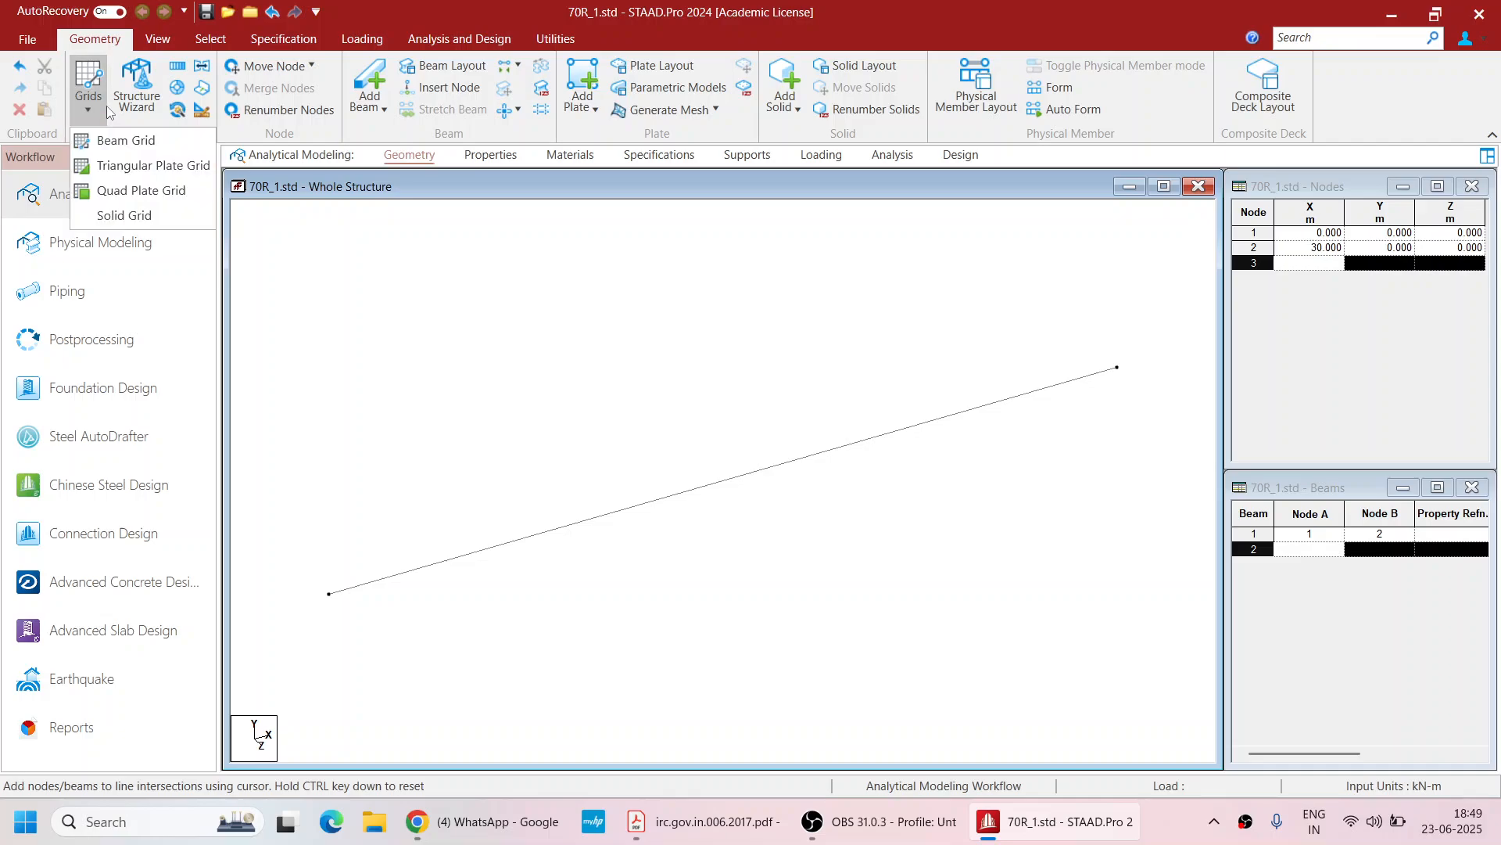
pyautogui.click(161, 141)
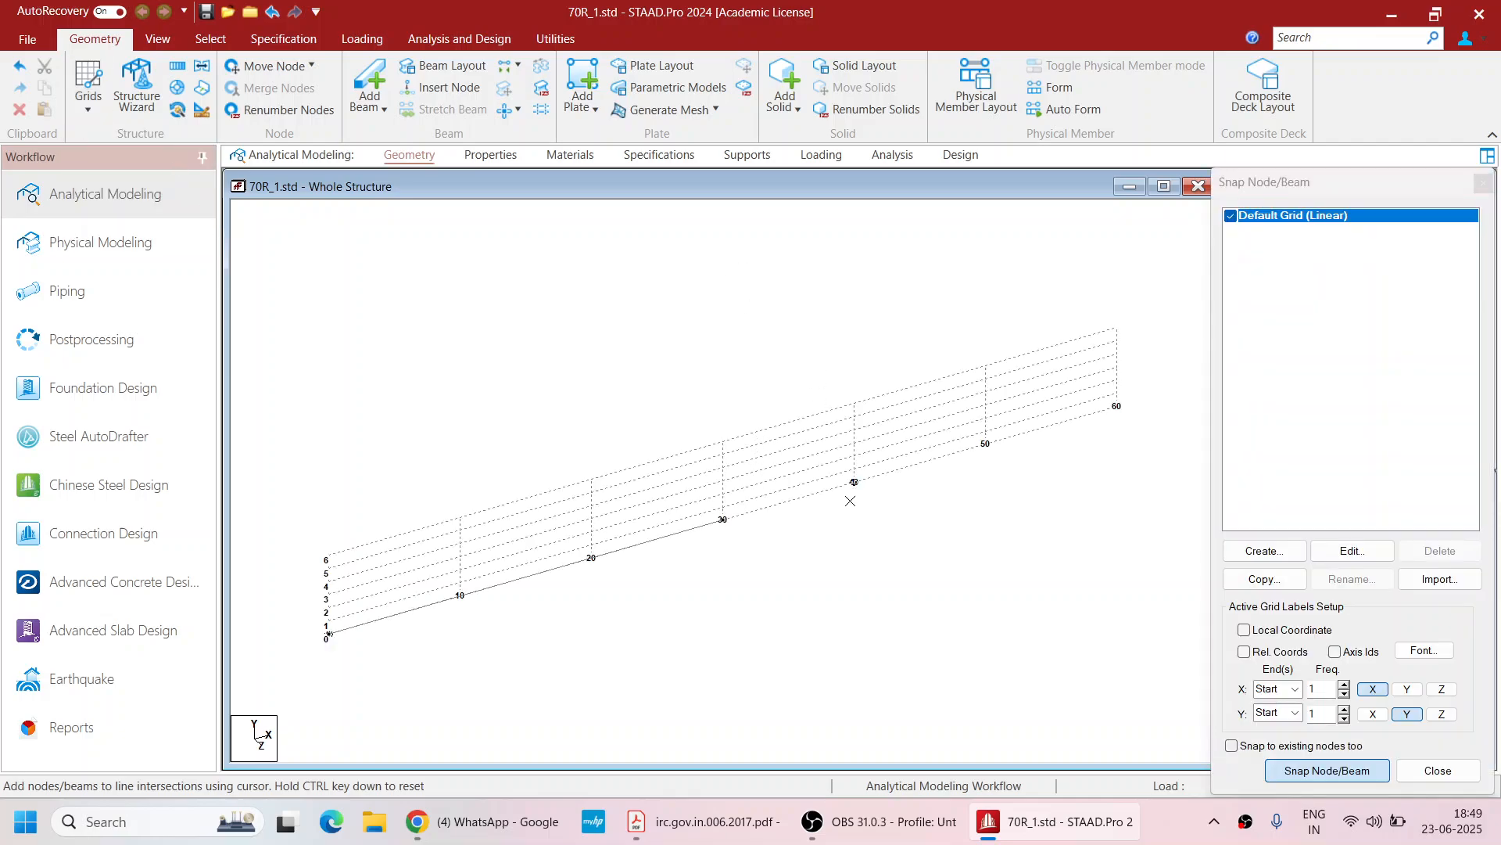
pyautogui.click(1116, 406)
pyautogui.press('Escape')
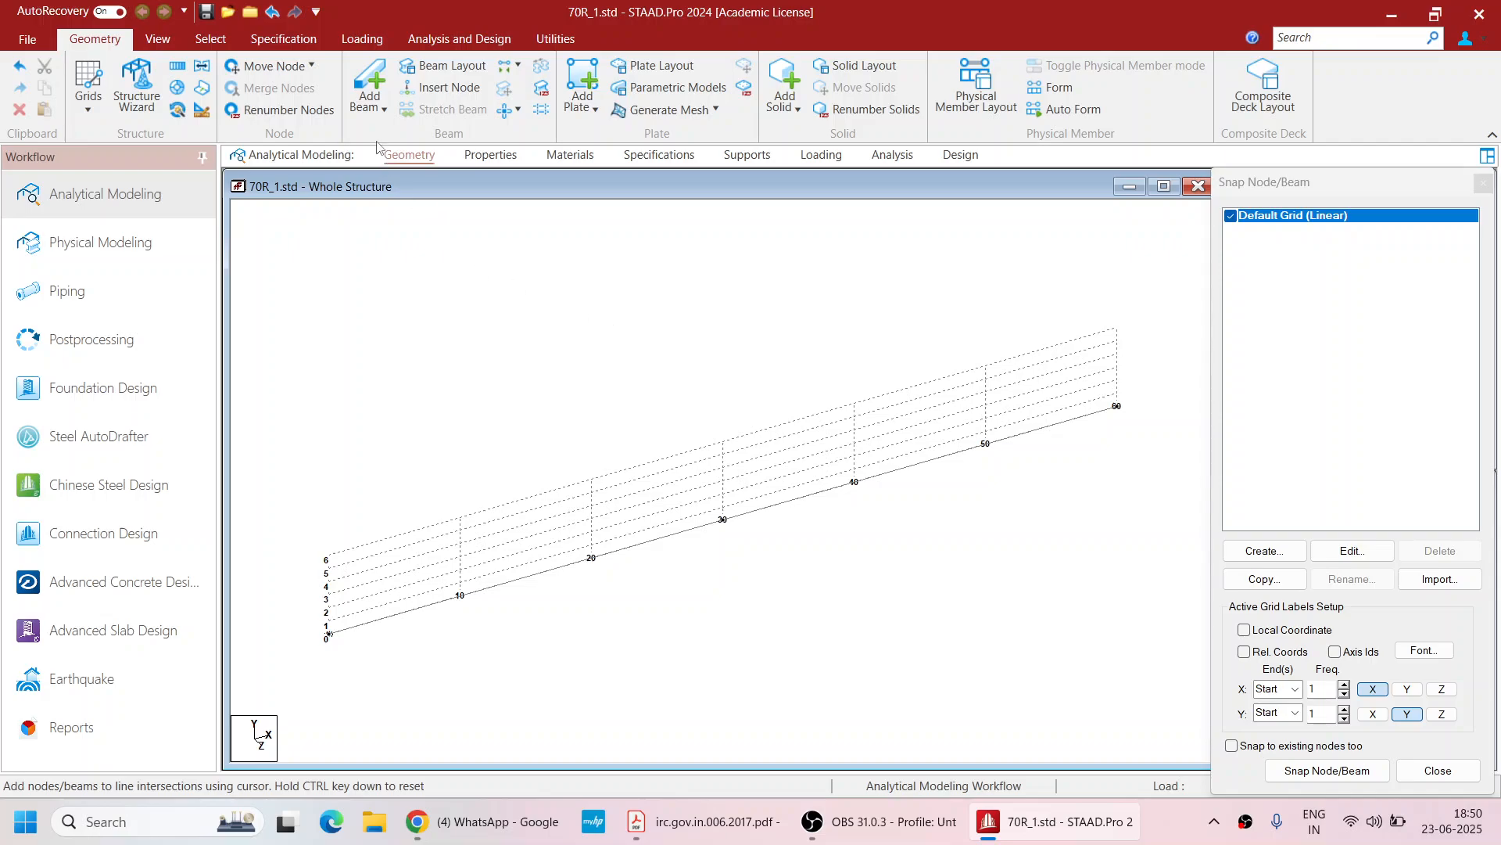
# Add beams connecting node 1 to node 2 and node 3 to node 2
pyautogui.click(369, 82)
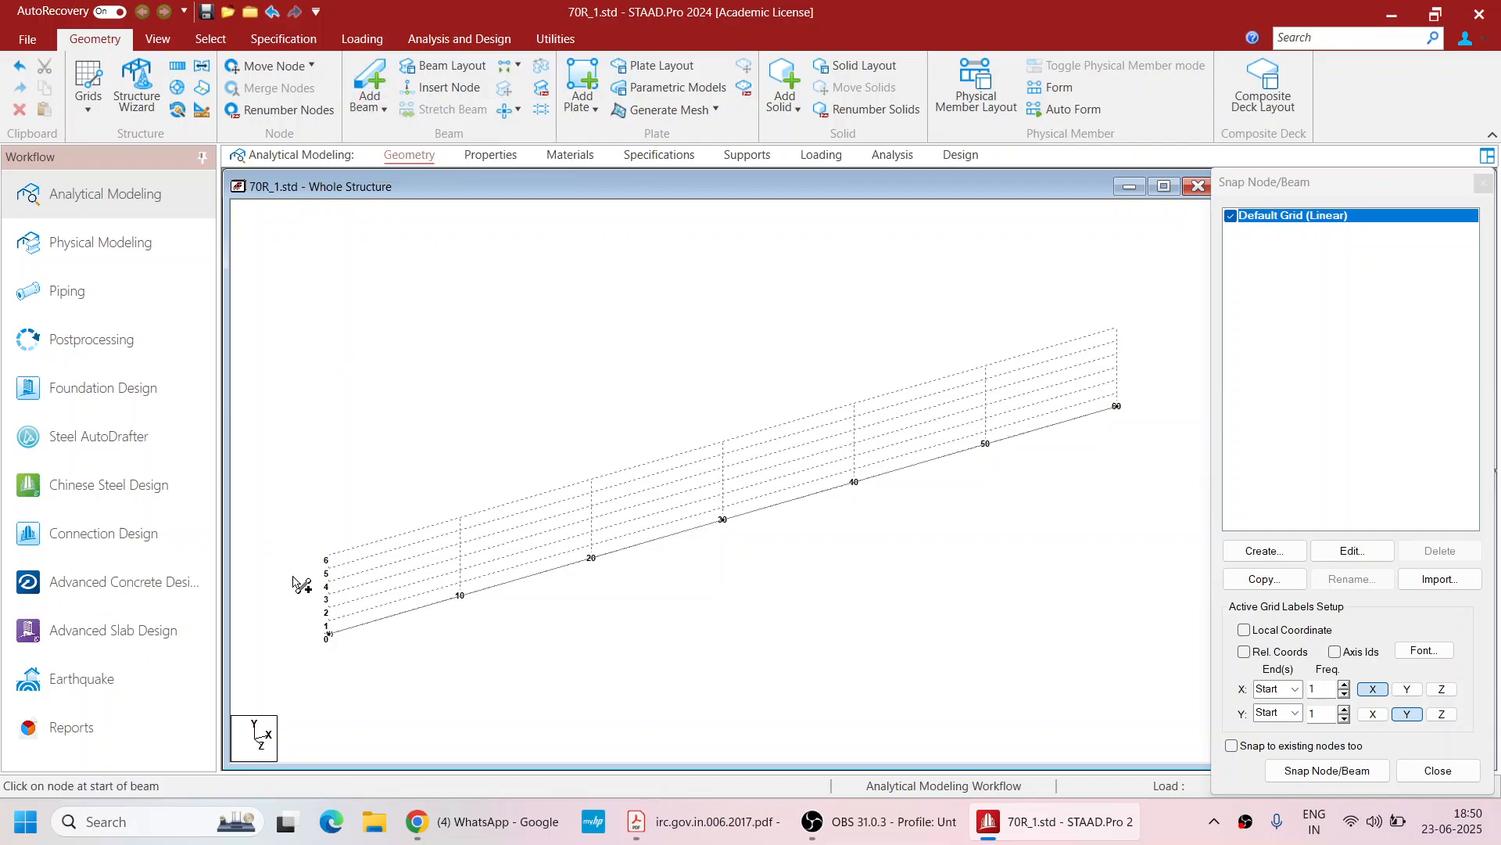
pyautogui.moveTo(327, 634); pyautogui.dragTo(721, 525)
pyautogui.moveTo(1114, 414); pyautogui.dragTo(723, 521)
# Add the ISMB 600 section from the India (IS 2023) standard IS beam database to the section list
pyautogui.click(483, 157)
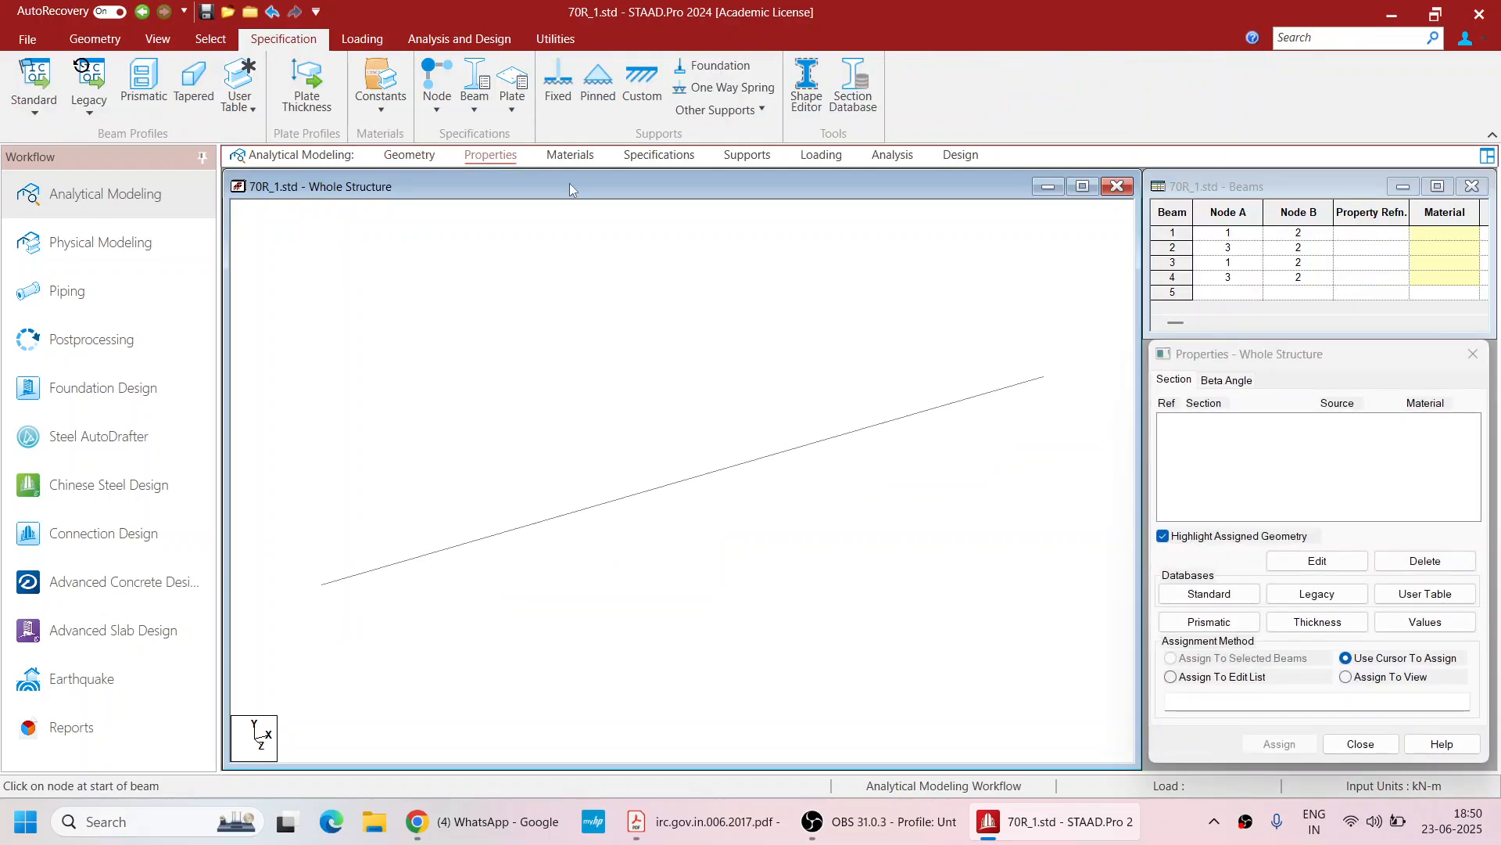
pyautogui.click(1218, 597)
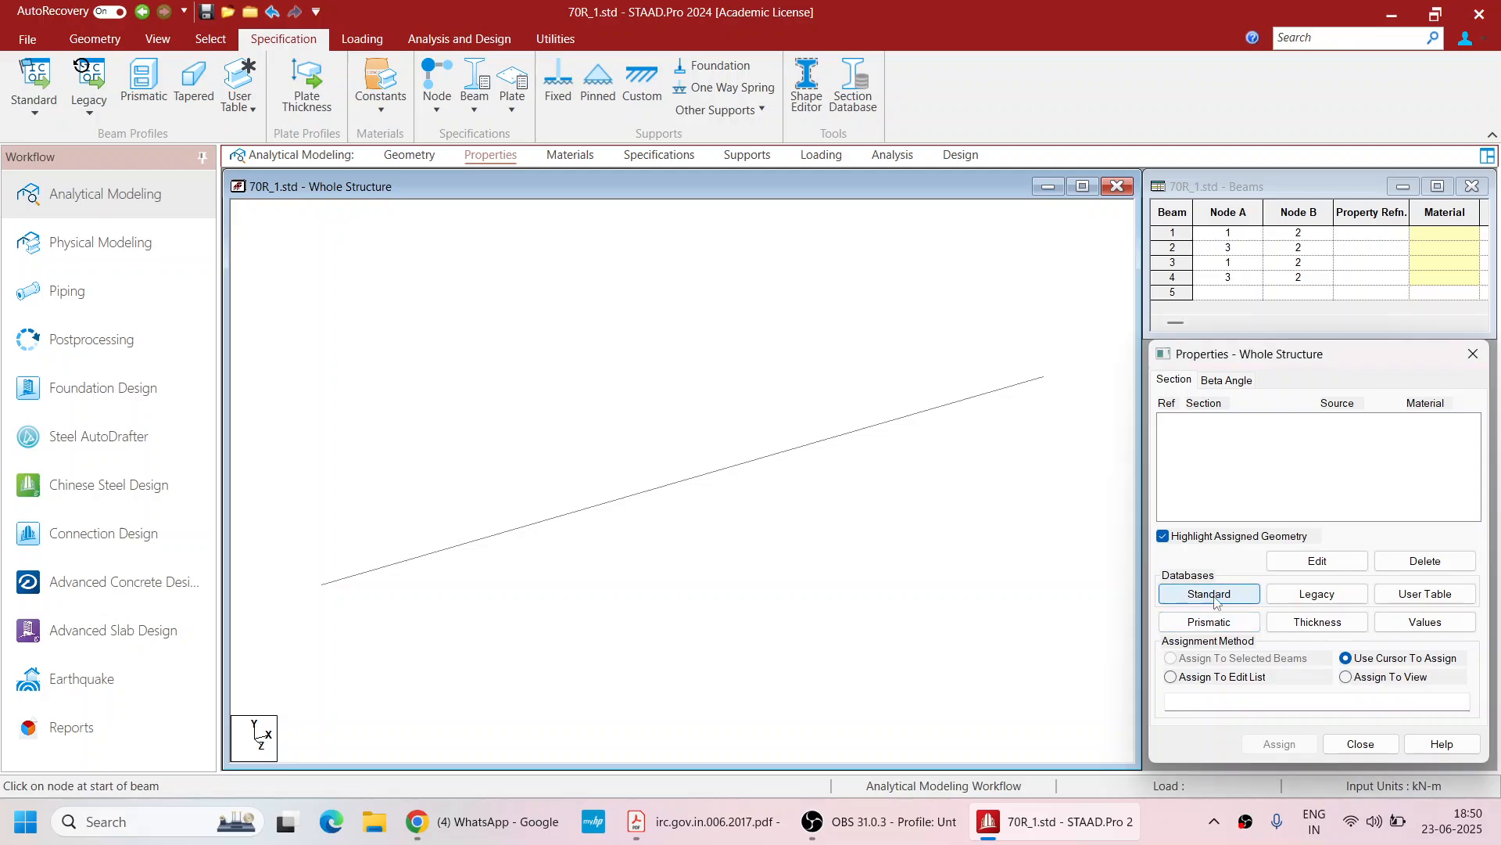
pyautogui.doubleClick(497, 344)
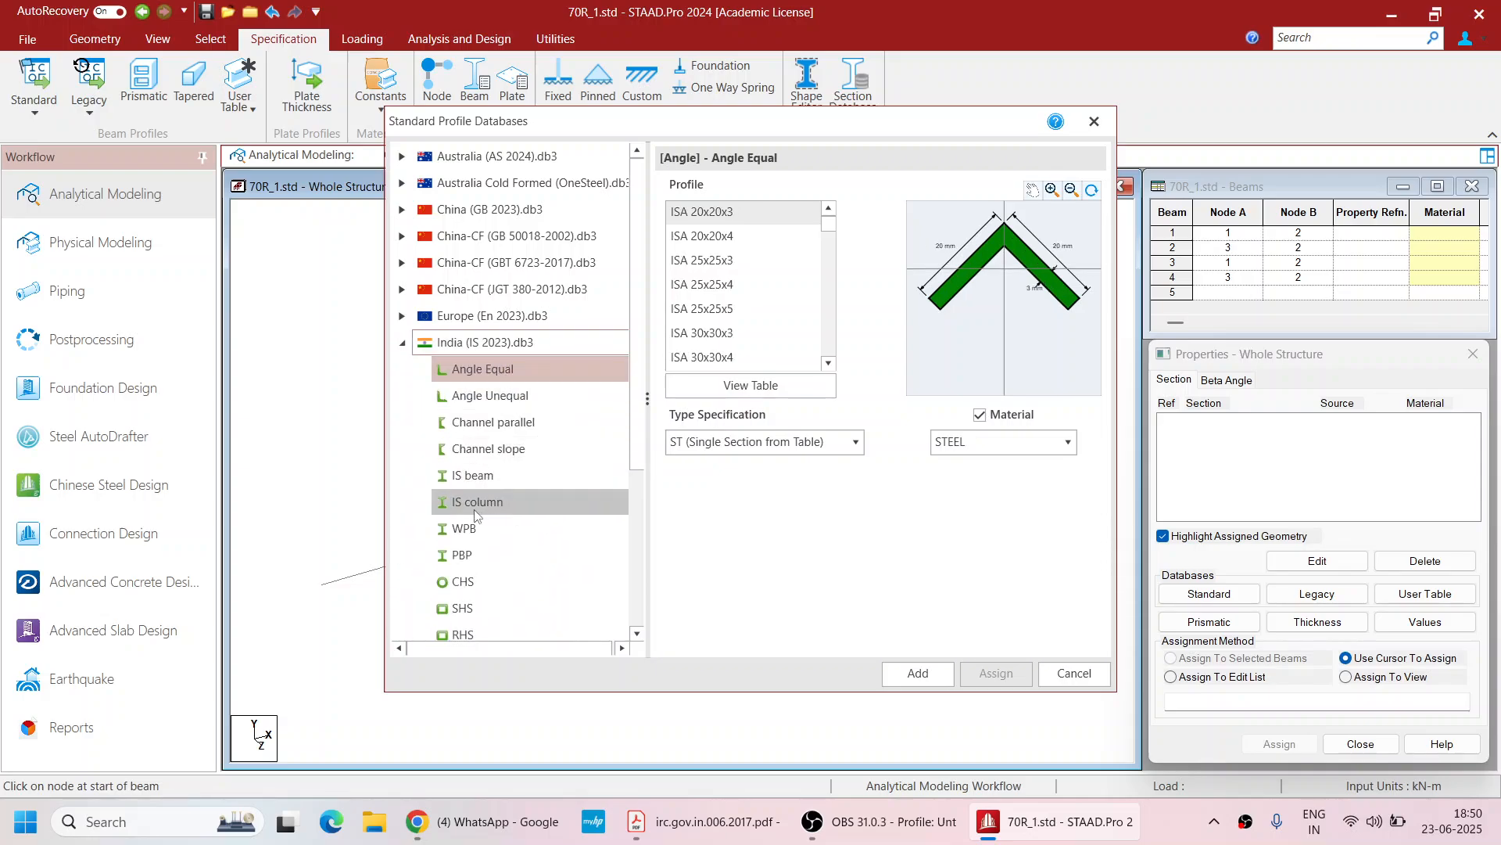
pyautogui.click(531, 478)
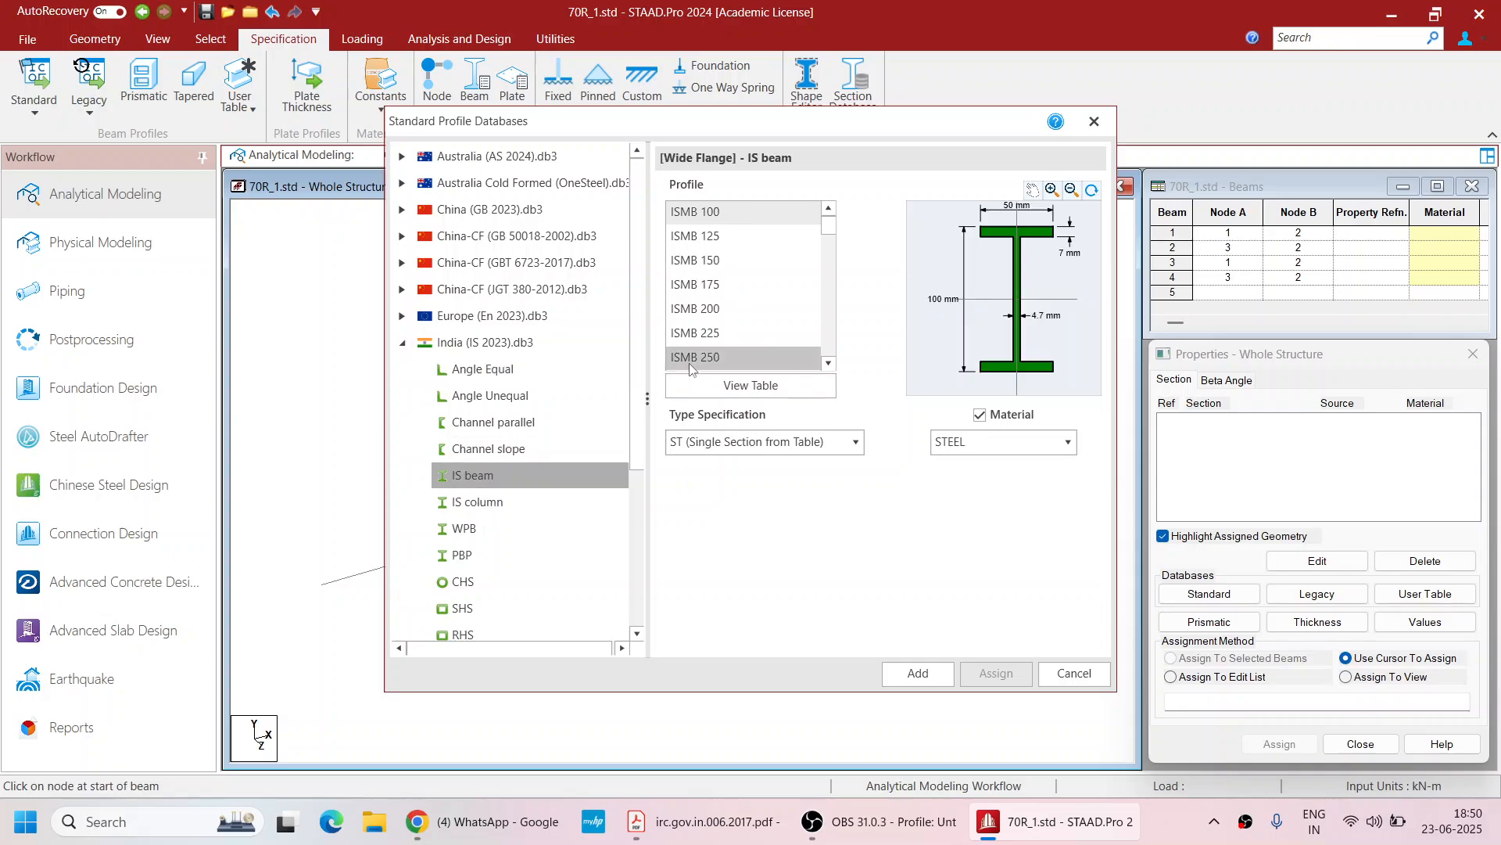
pyautogui.moveTo(830, 228); pyautogui.dragTo(830, 255)
pyautogui.click(788, 266)
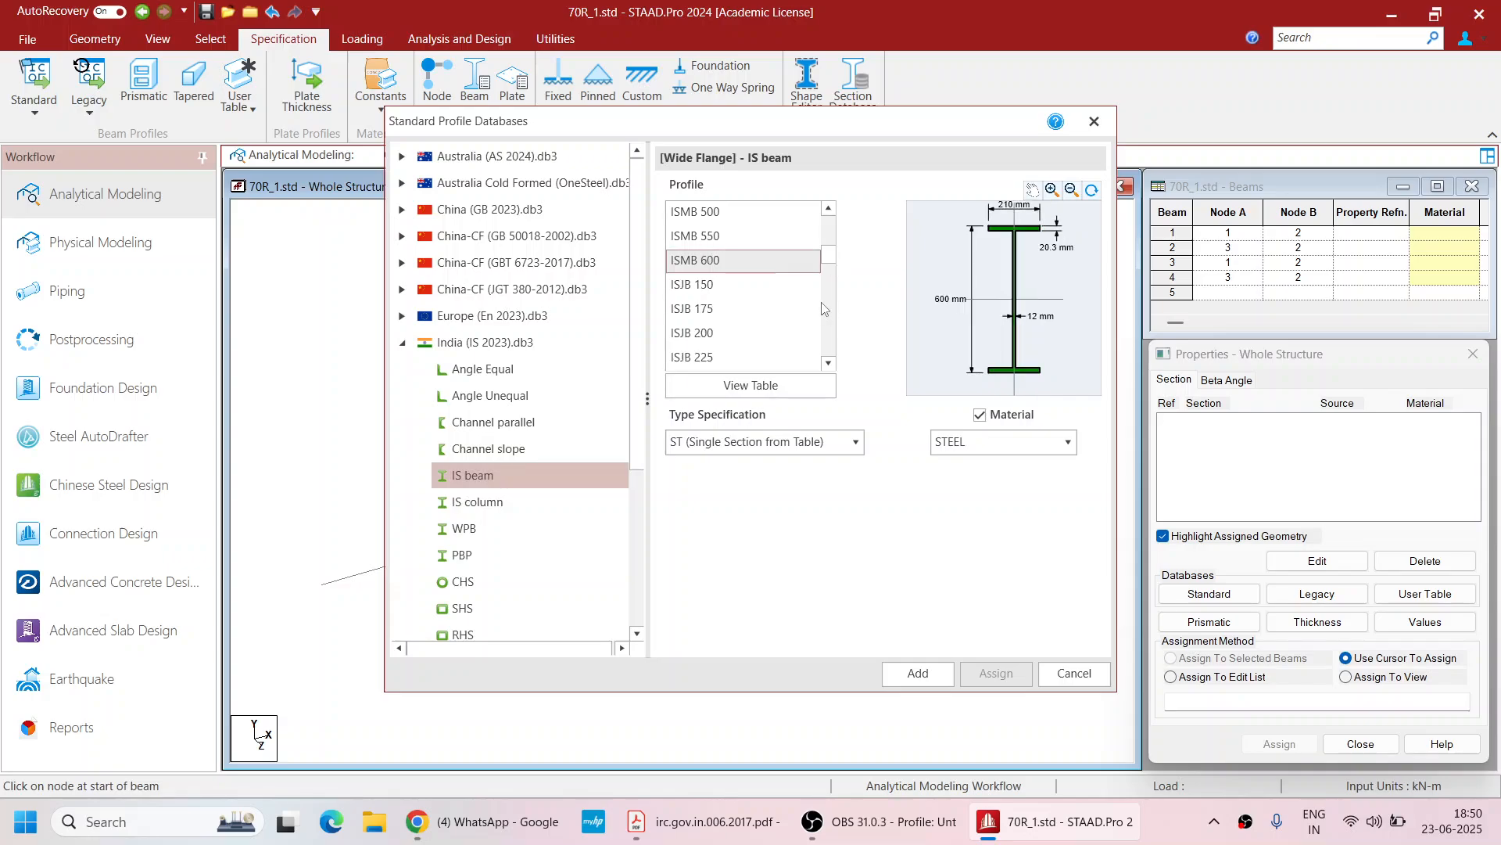
pyautogui.click(911, 671)
pyautogui.click(1075, 674)
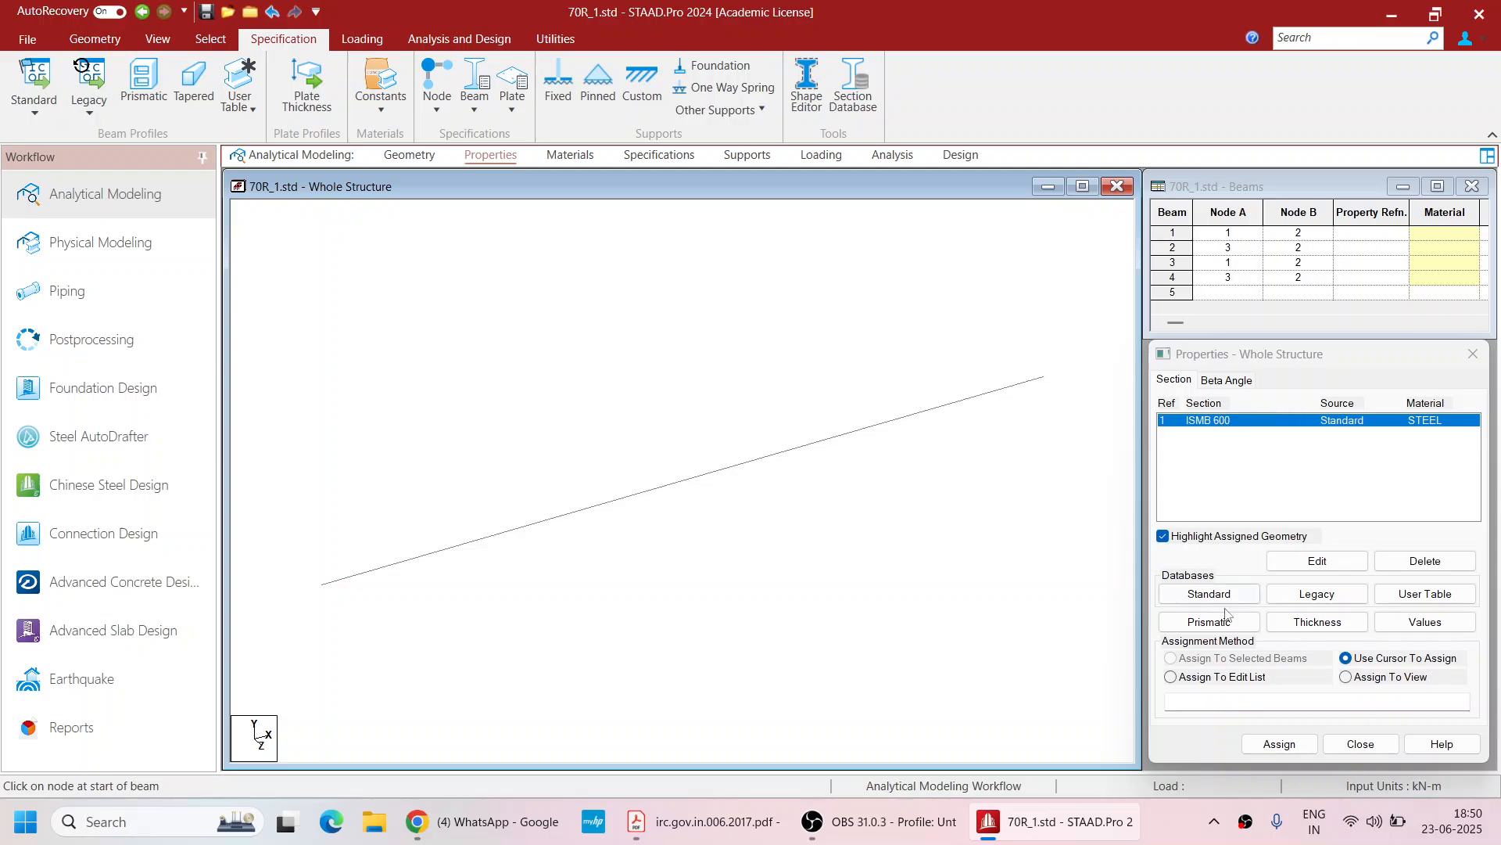
# Assign the ISMB 600 section to all beams in the view
pyautogui.click(1346, 676)
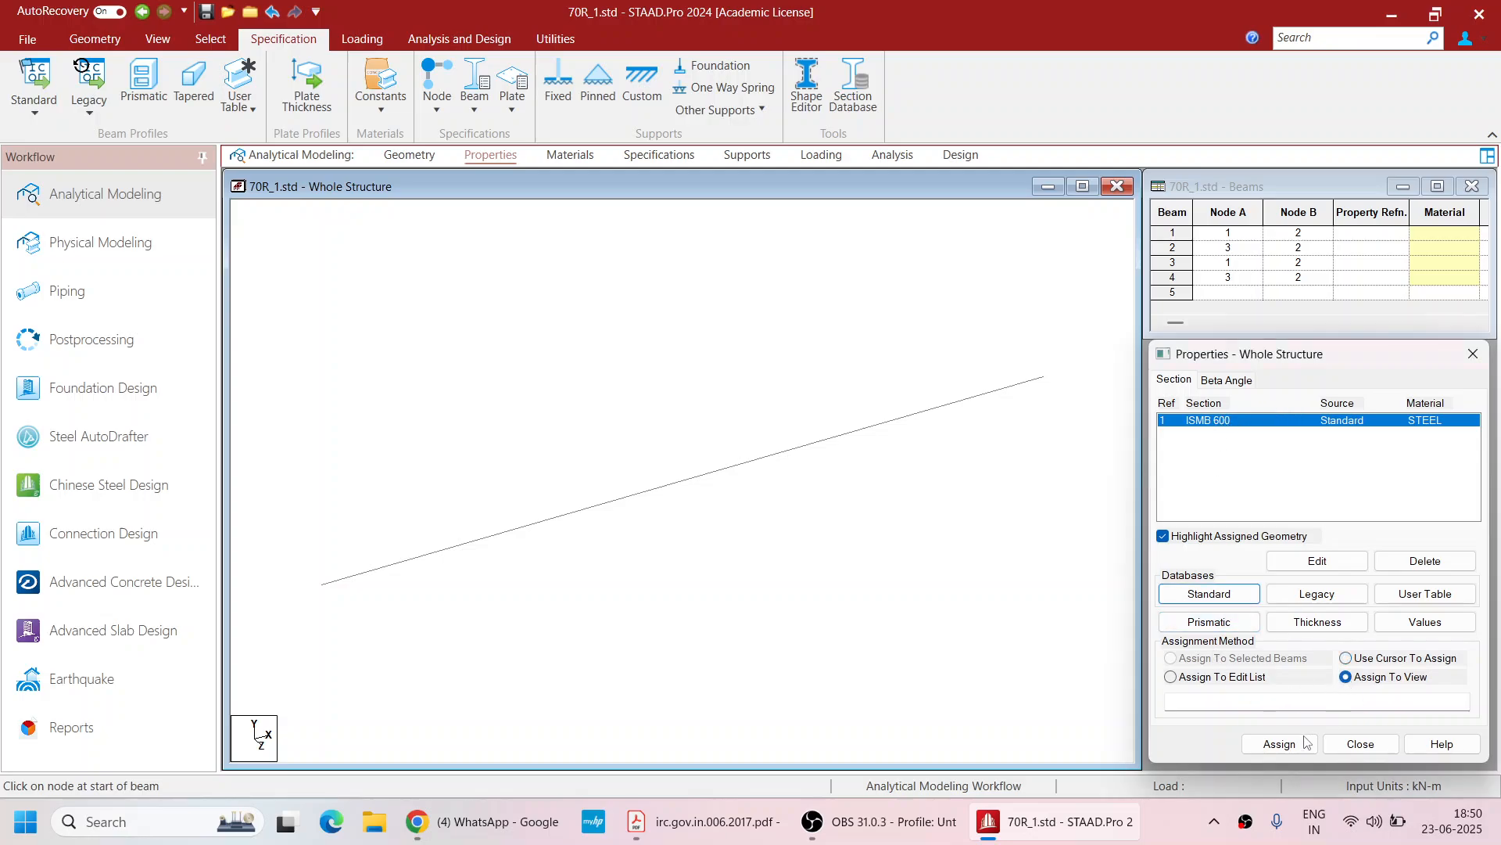
pyautogui.click(1304, 742)
pyautogui.click(1330, 606)
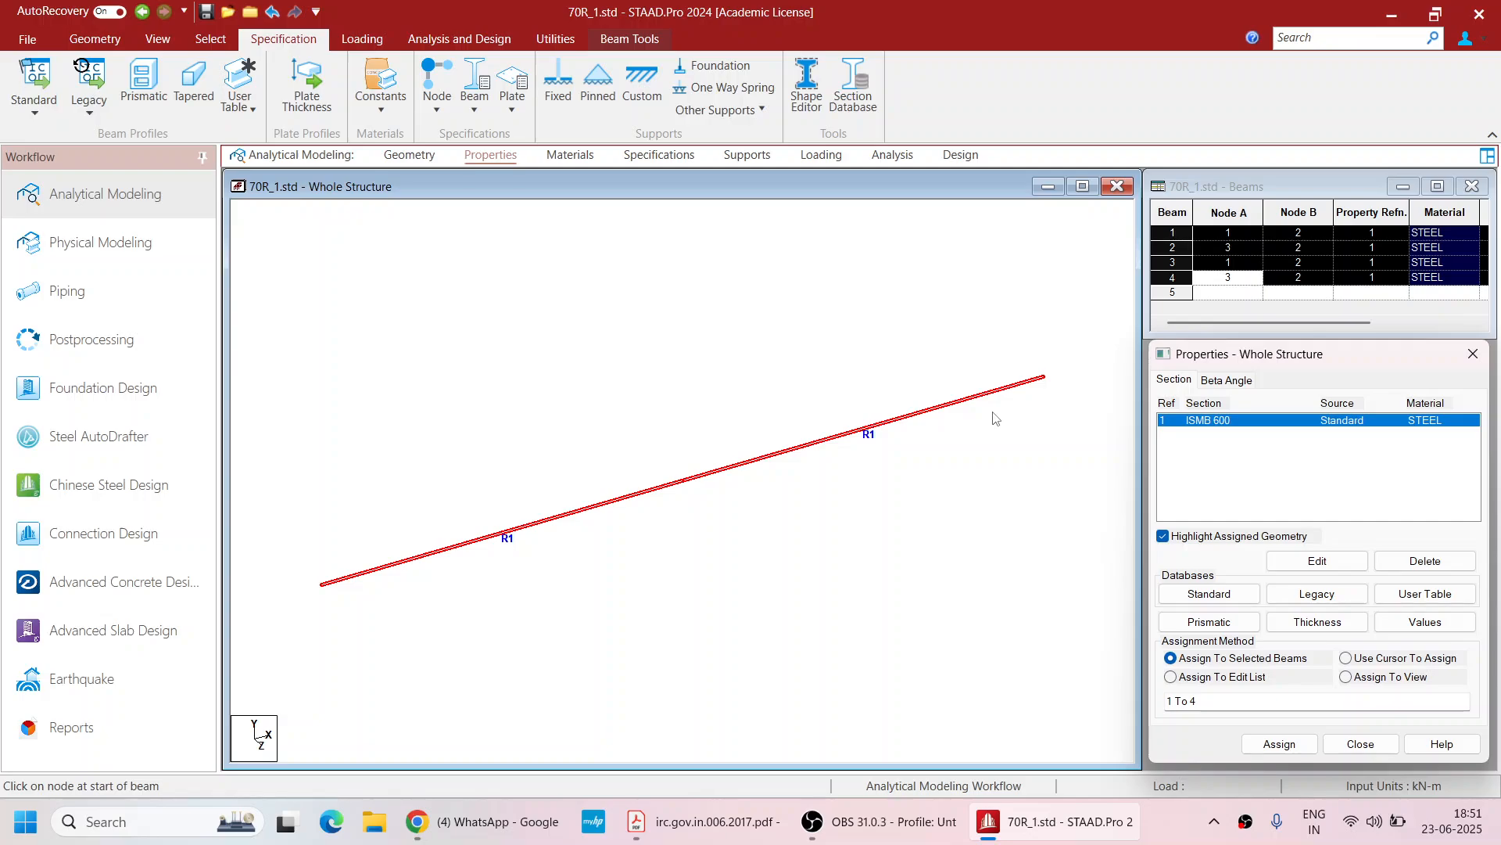
# Assign the STEEL material to all beams in the view
pyautogui.click(566, 159)
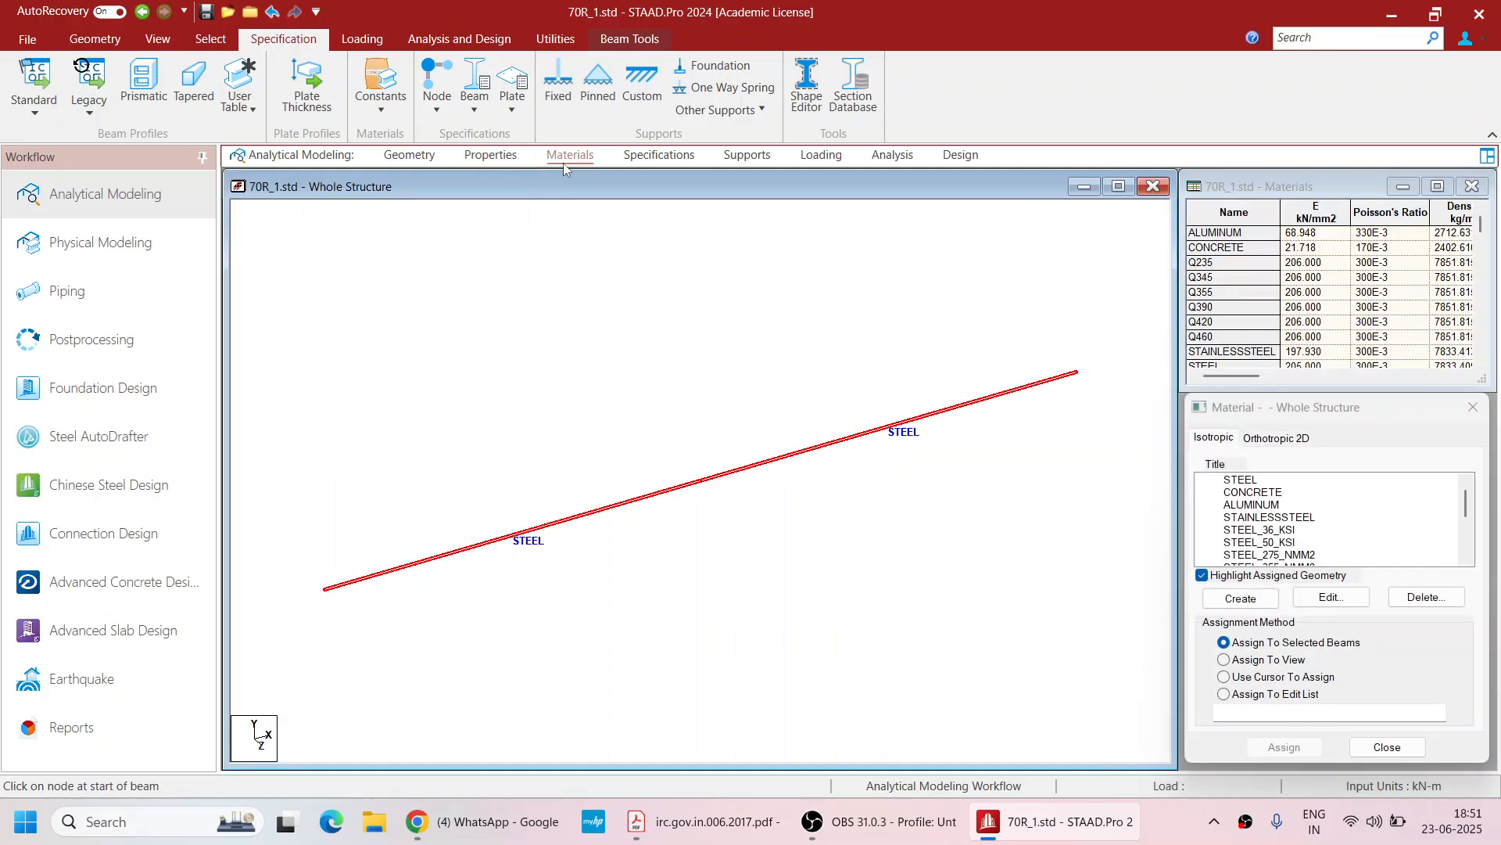
pyautogui.click(1252, 481)
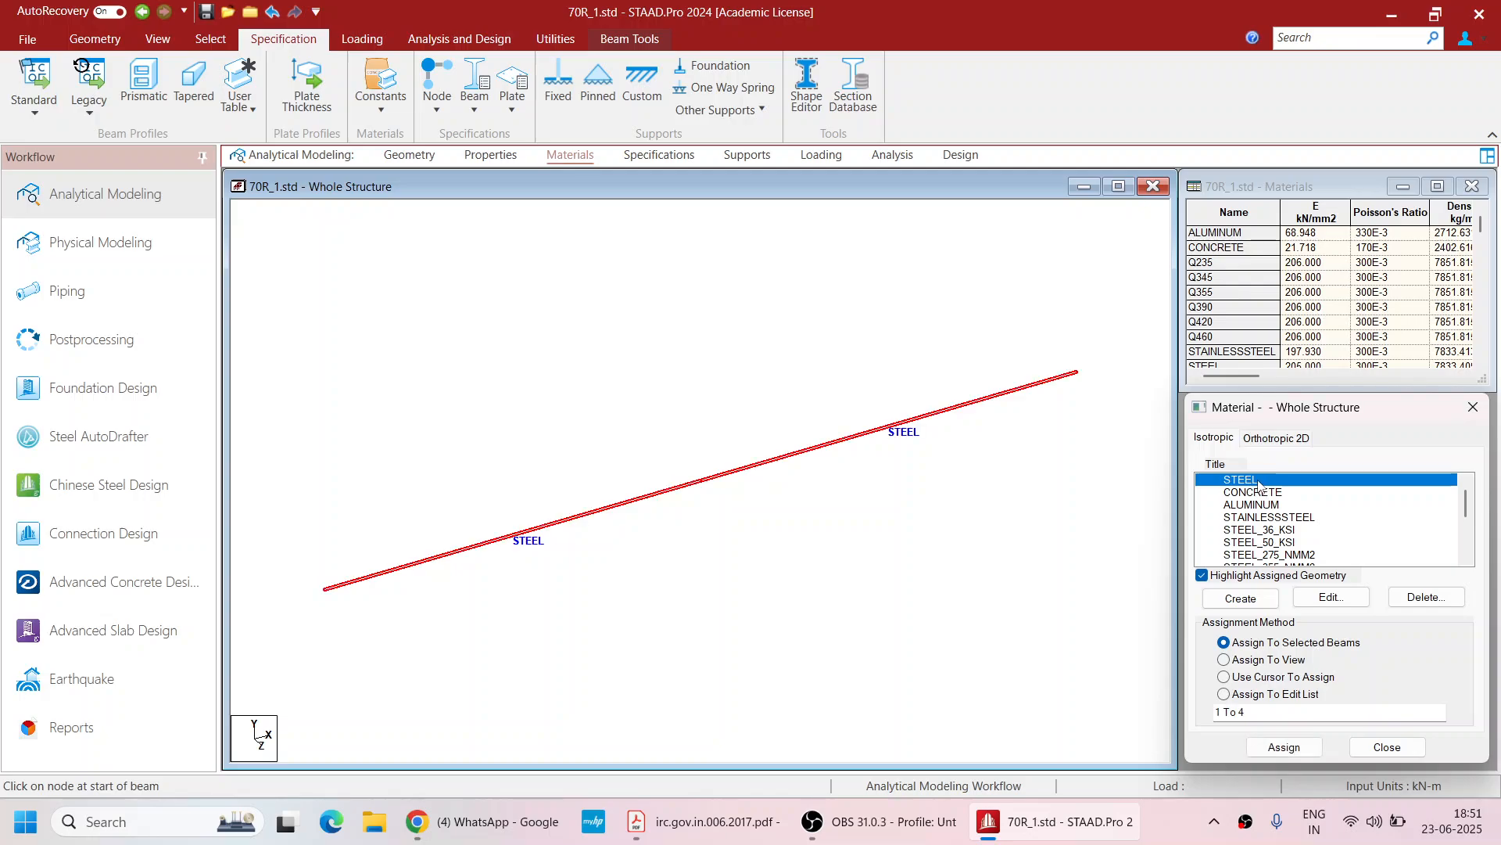
pyautogui.click(1259, 660)
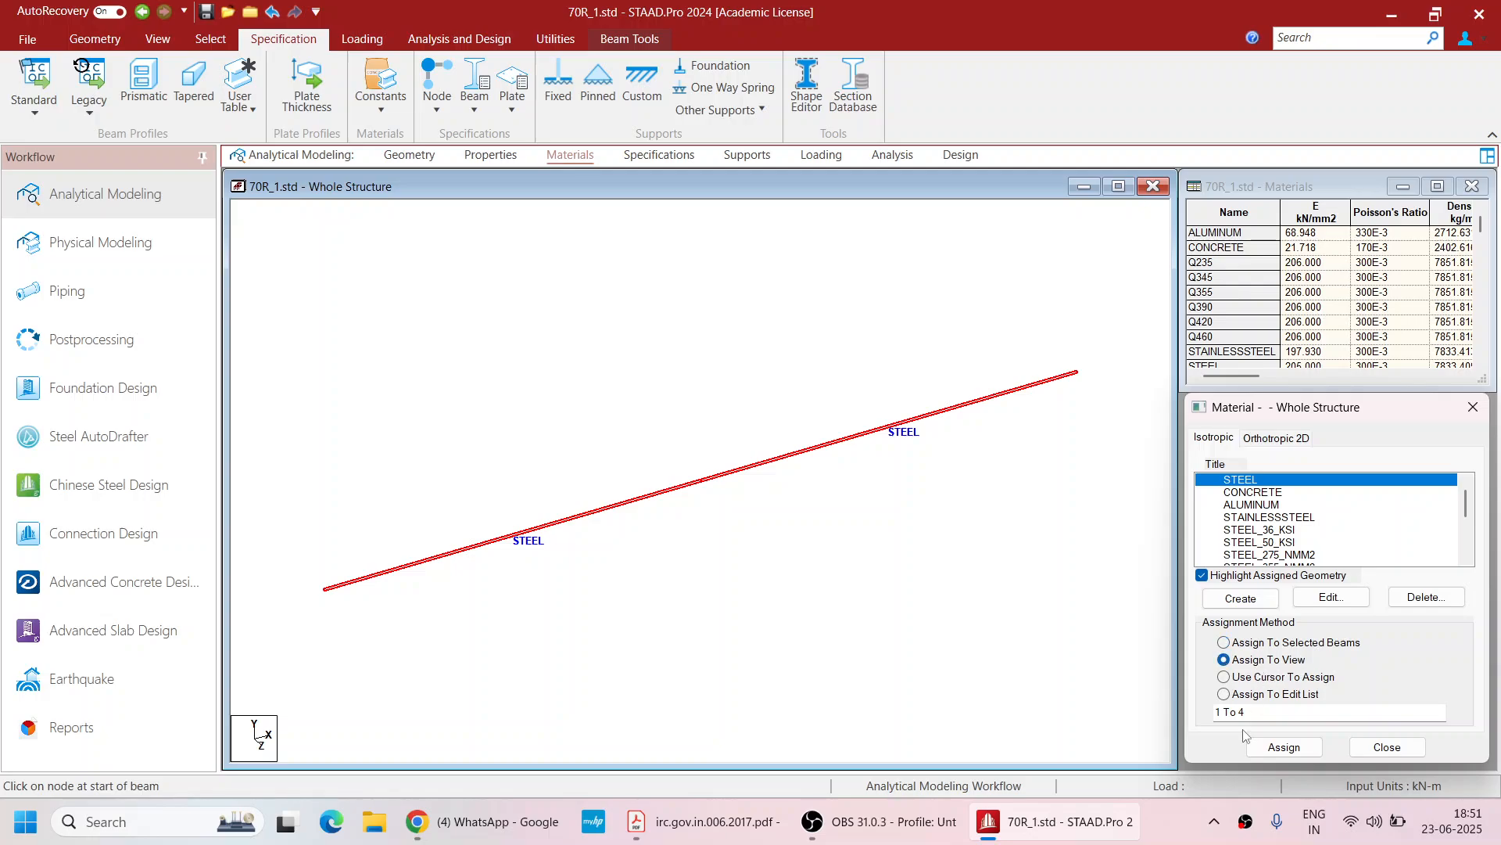
pyautogui.click(1279, 739)
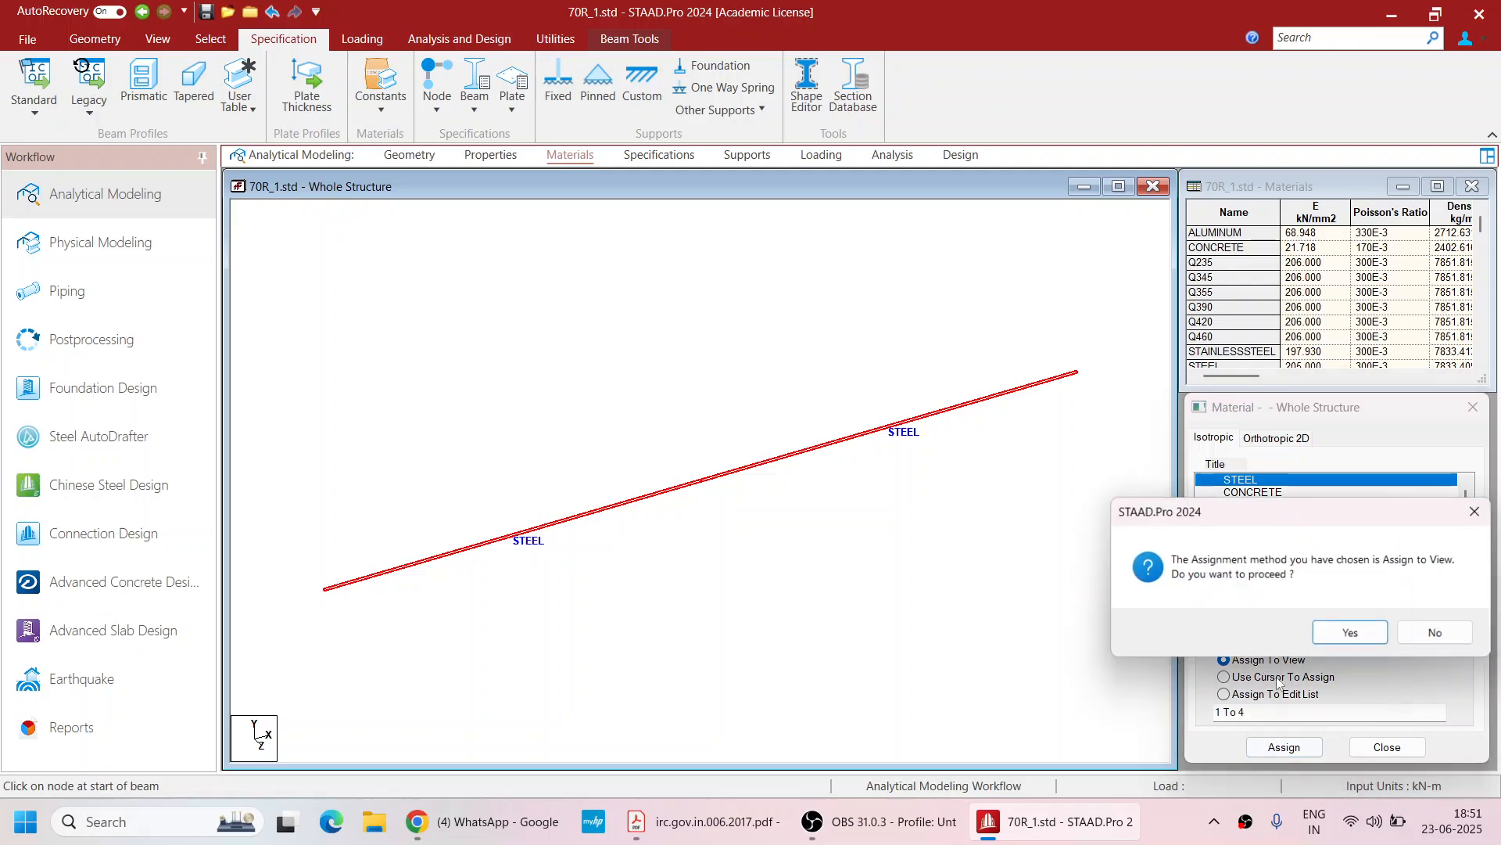
pyautogui.click(1351, 634)
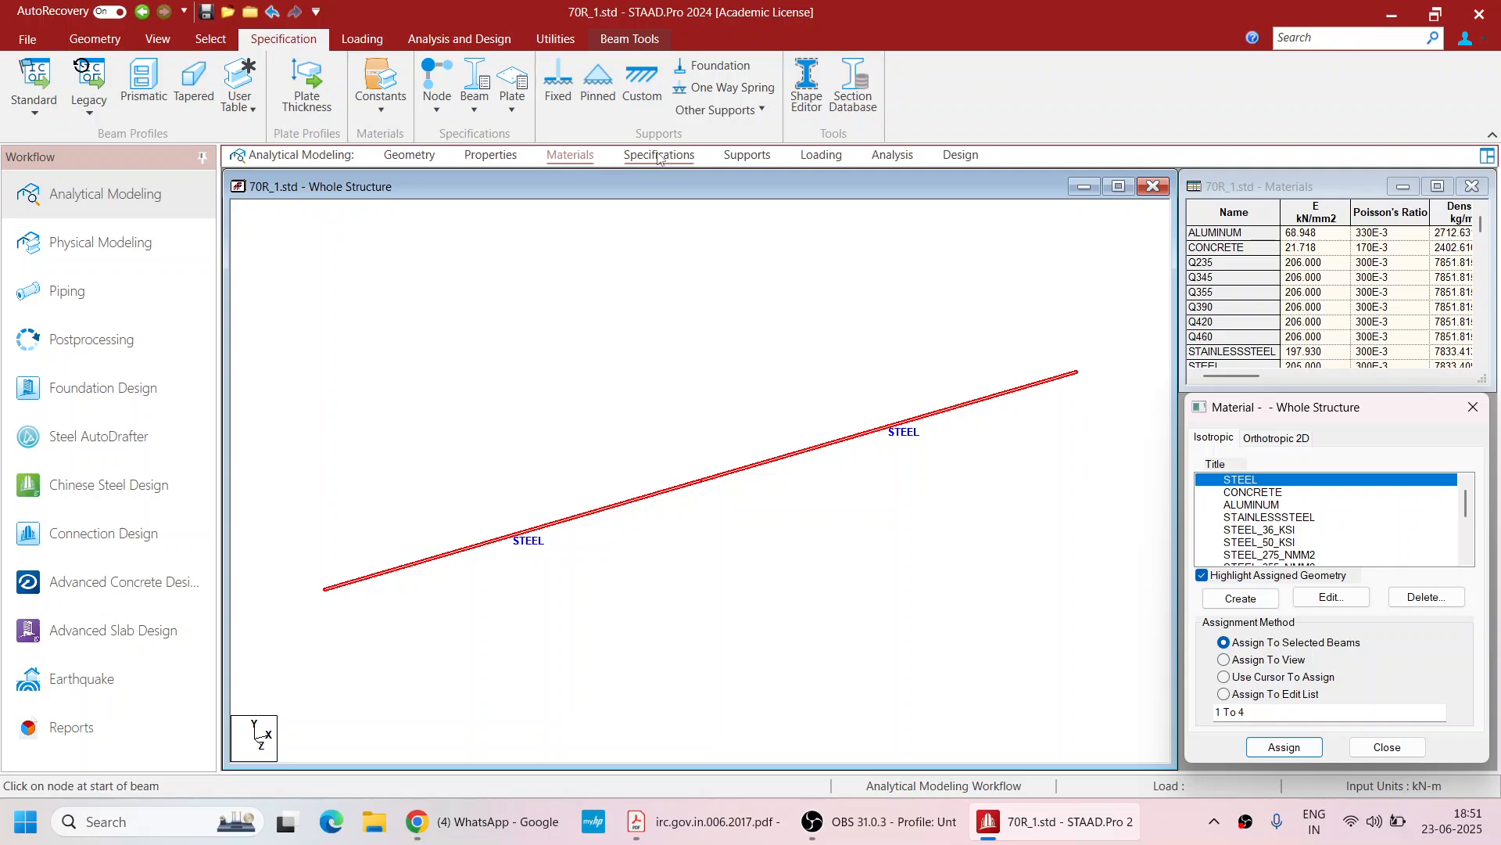
# Create a new pinned support type in the supports page
pyautogui.click(747, 155)
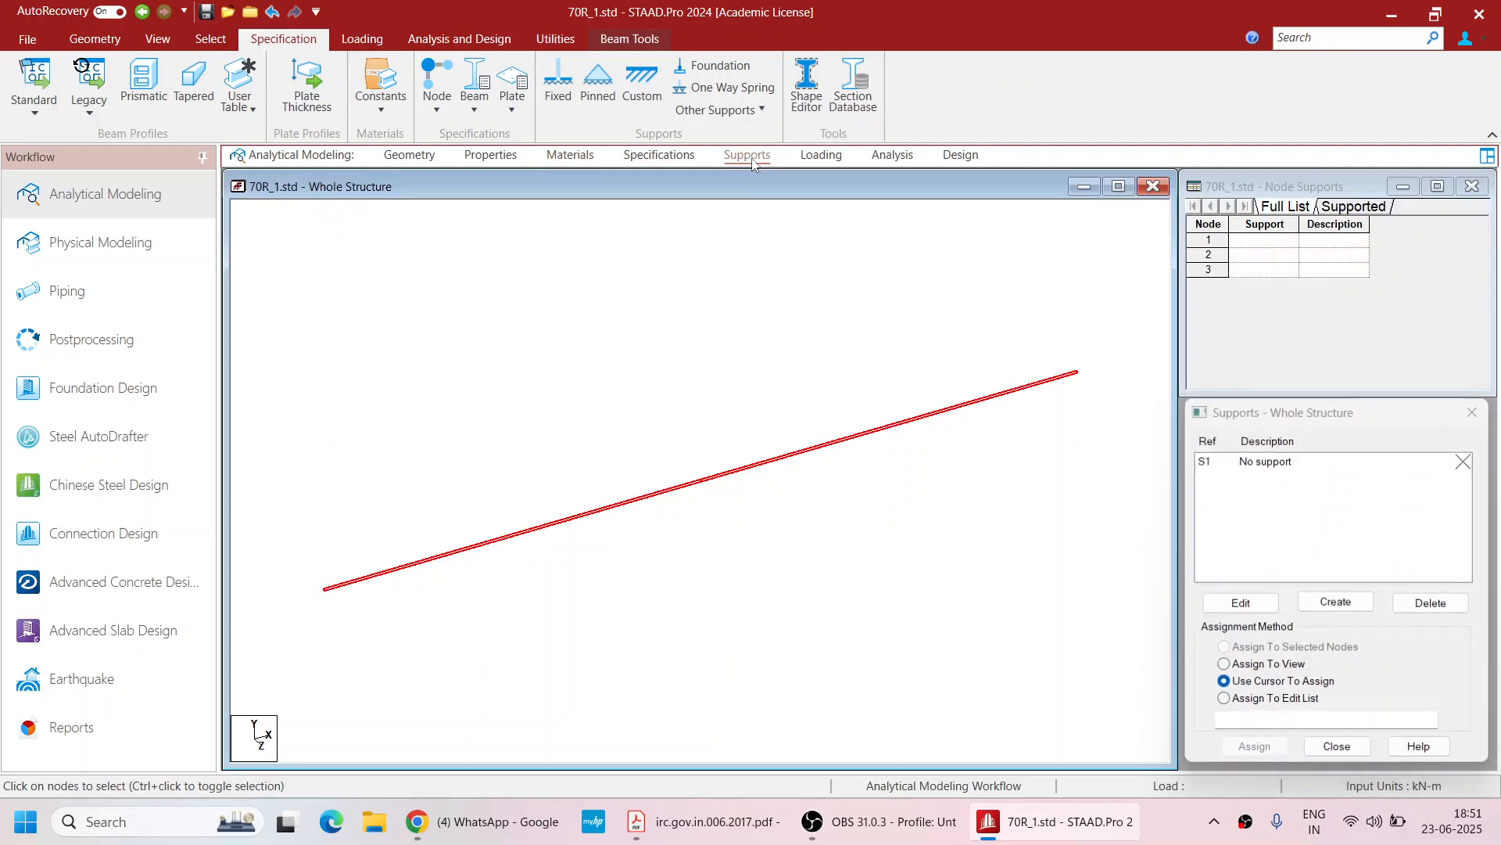
pyautogui.click(1336, 602)
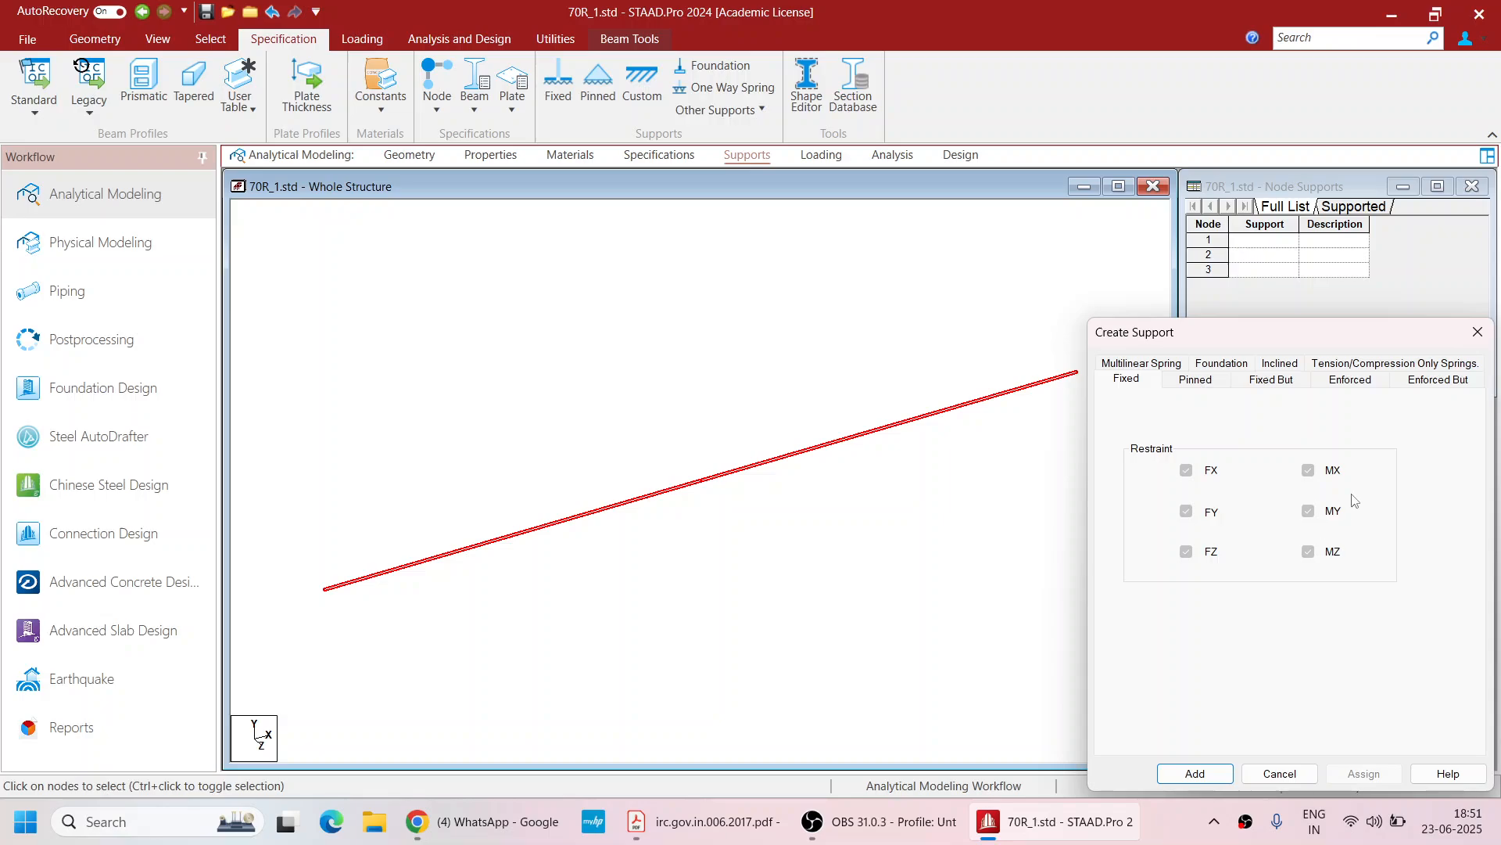
pyautogui.click(1208, 382)
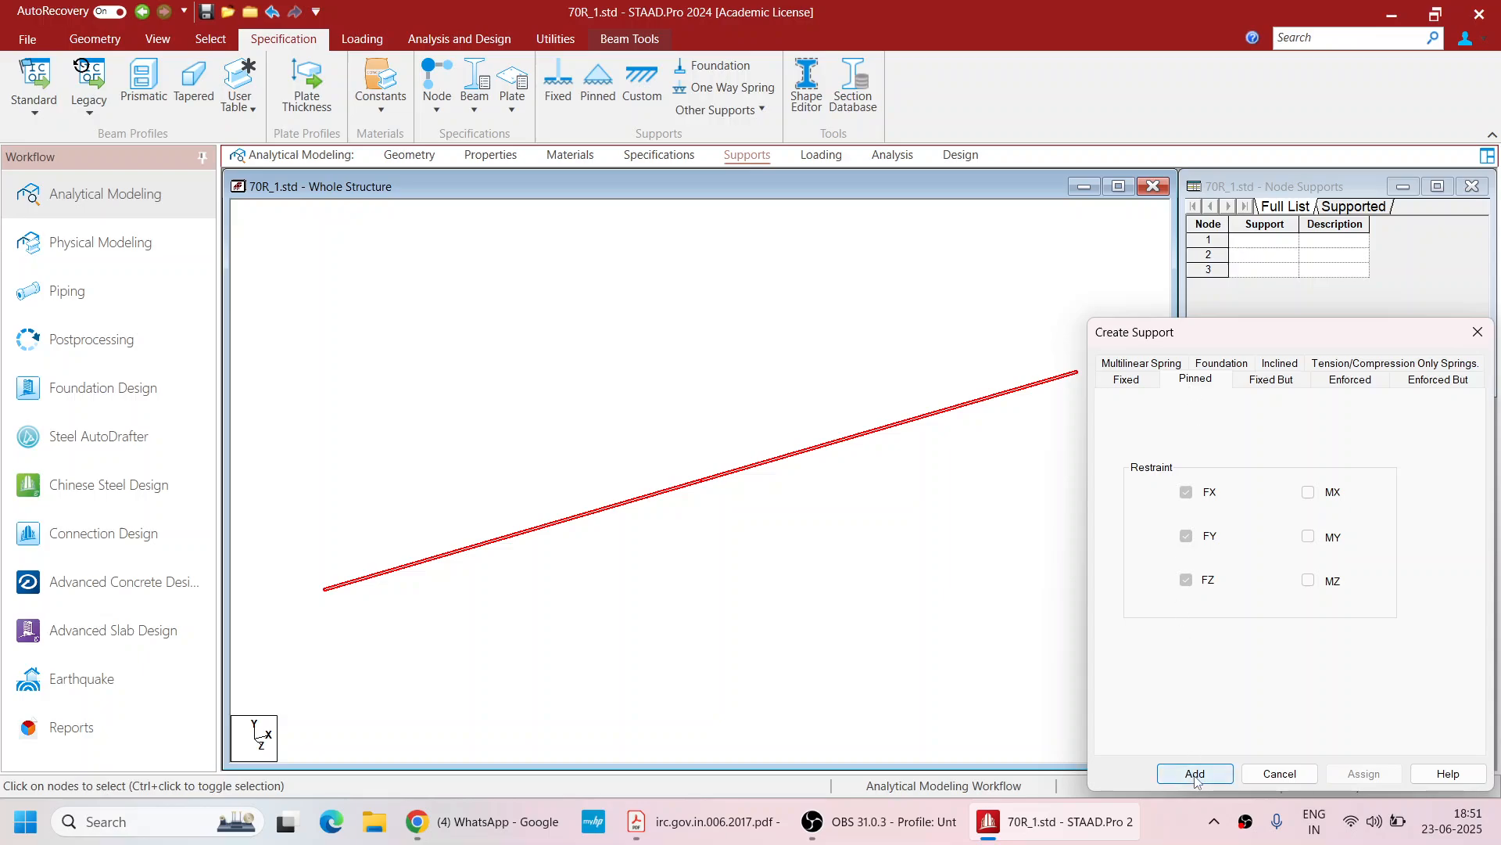
pyautogui.click(1195, 774)
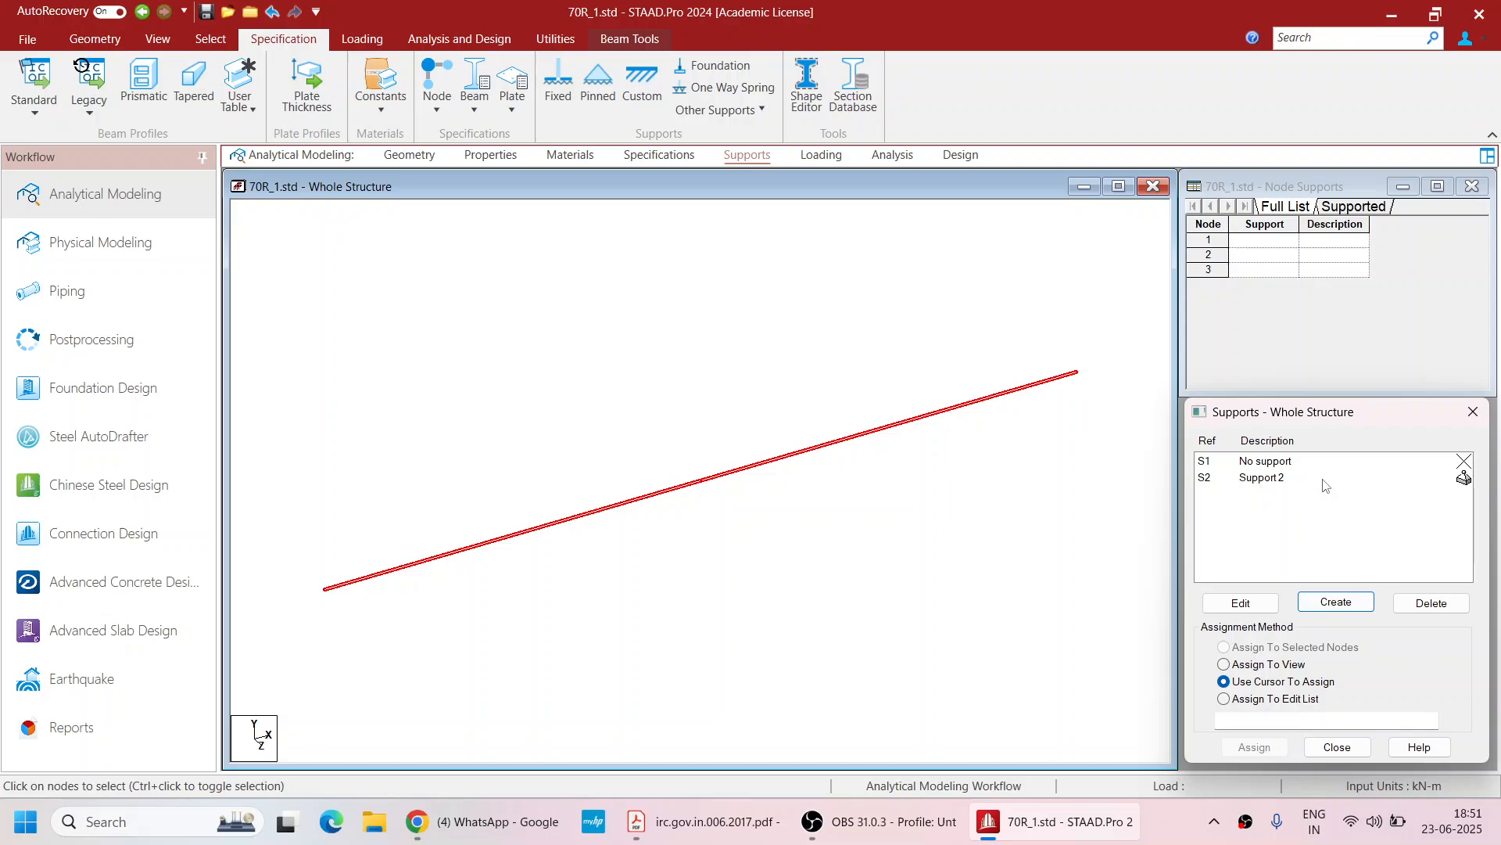
# Create an Enforced But support releasing FX, MX, MY and MZ
pyautogui.click(1336, 601)
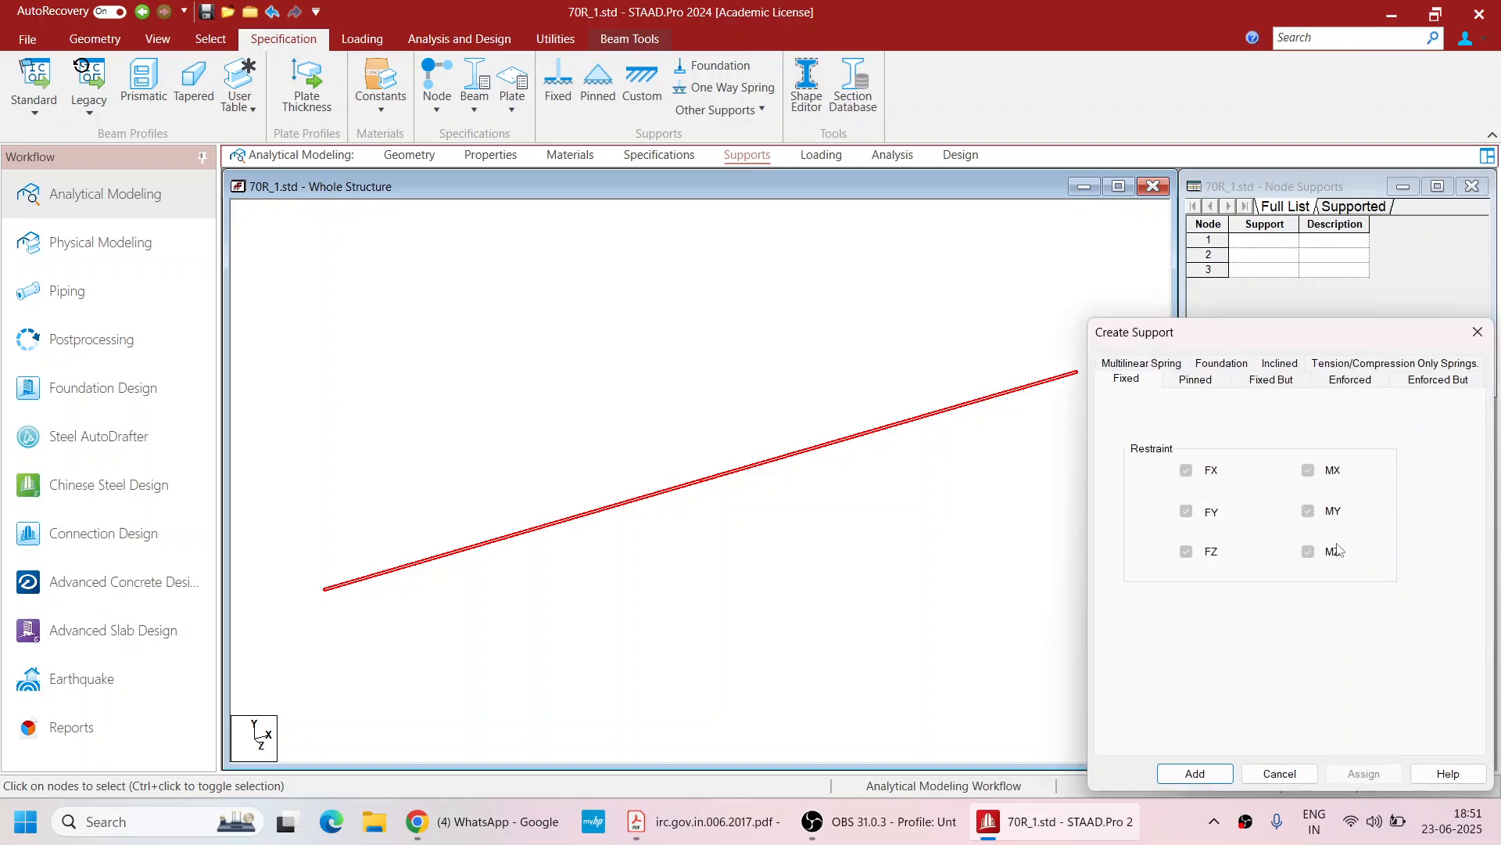
pyautogui.click(1424, 381)
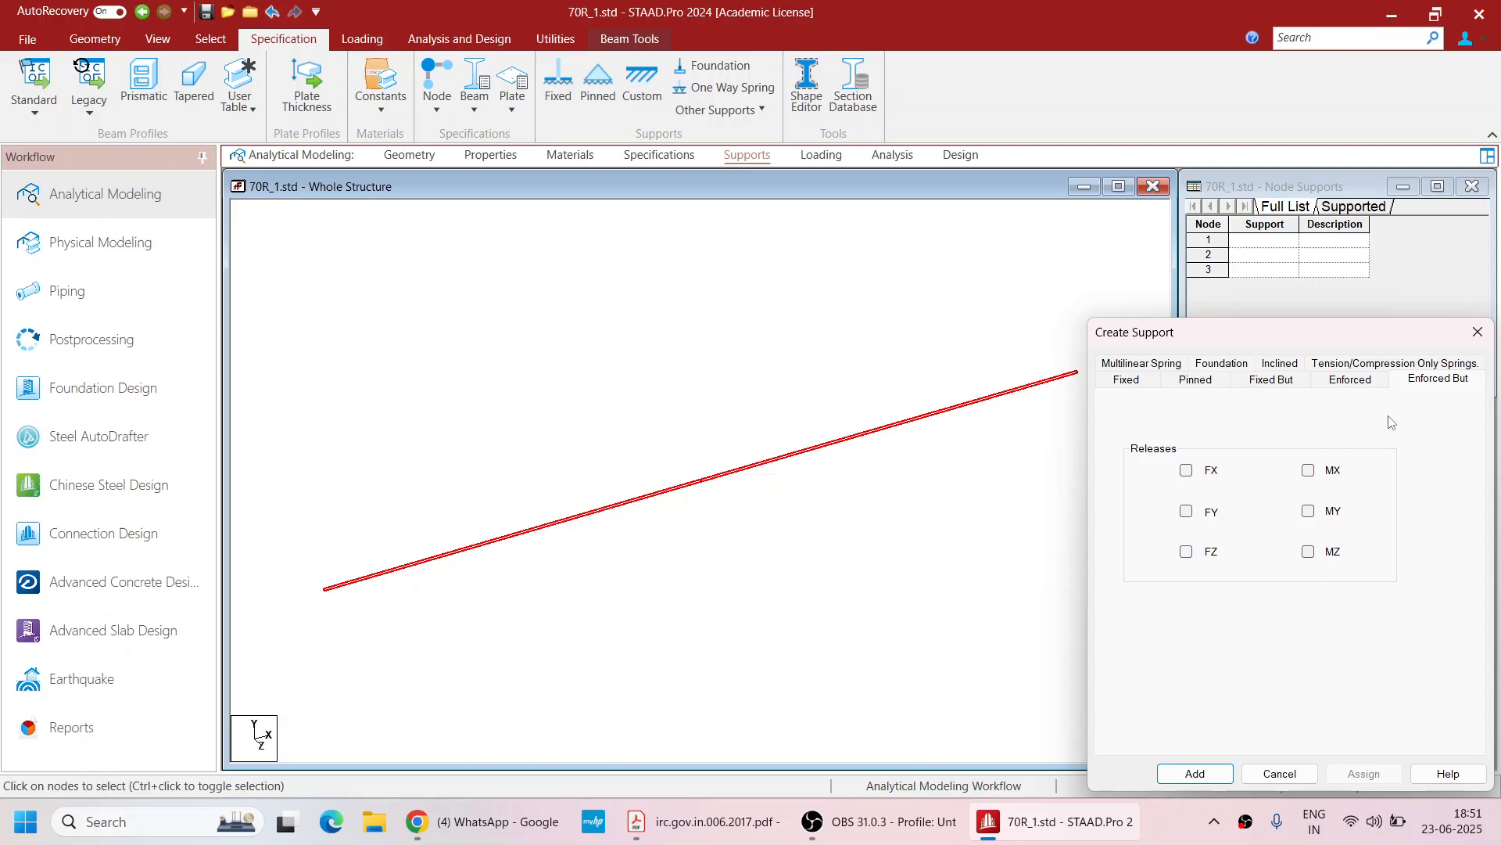
pyautogui.click(1187, 472)
pyautogui.click(1308, 470)
pyautogui.click(1309, 512)
pyautogui.click(1308, 551)
pyautogui.click(1195, 774)
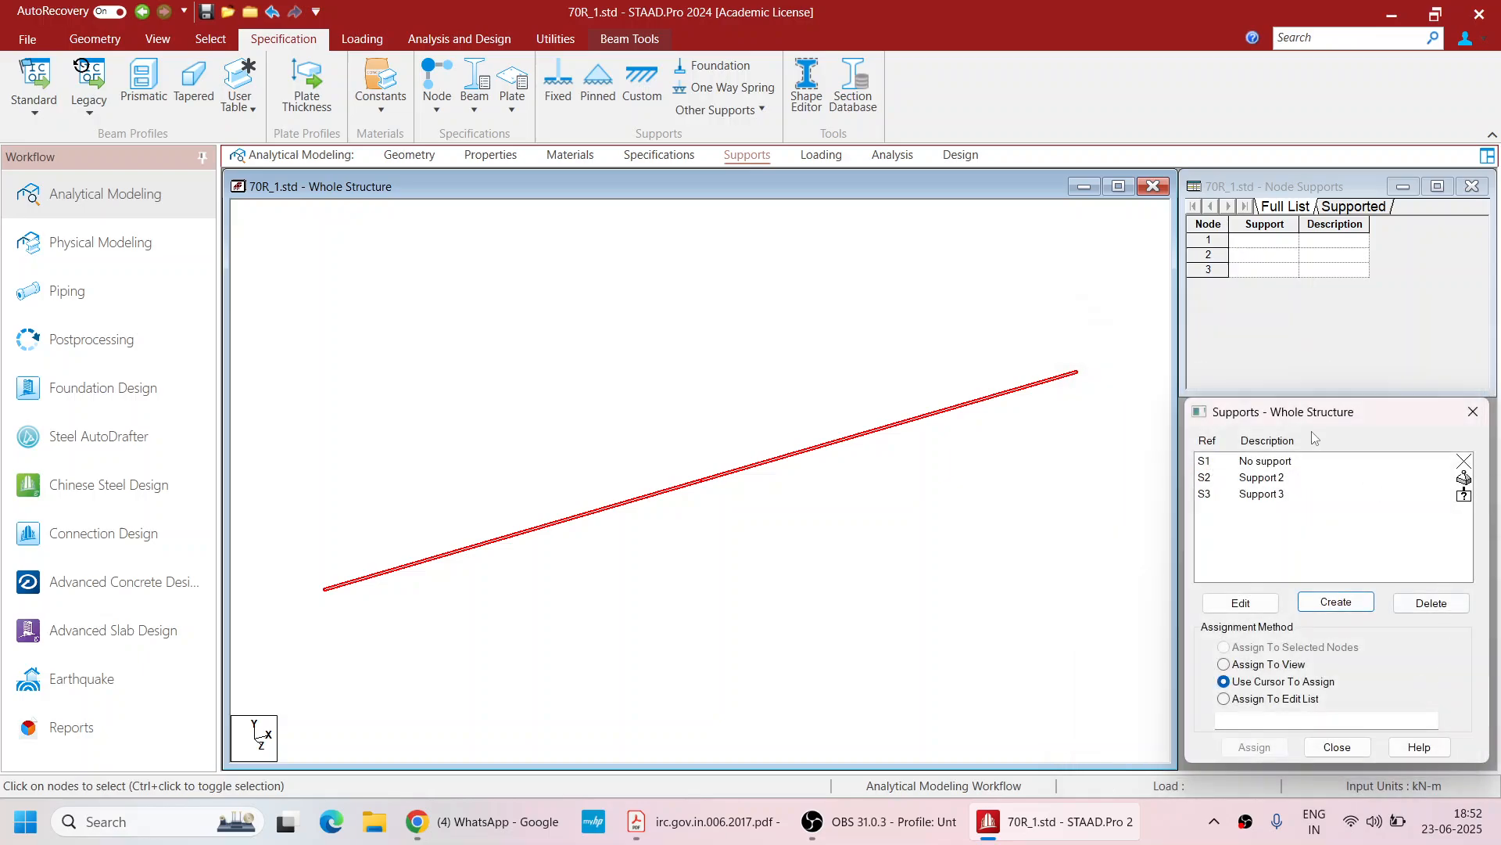
# Assign the pinned support (Support 2) to node 1
pyautogui.click(1281, 479)
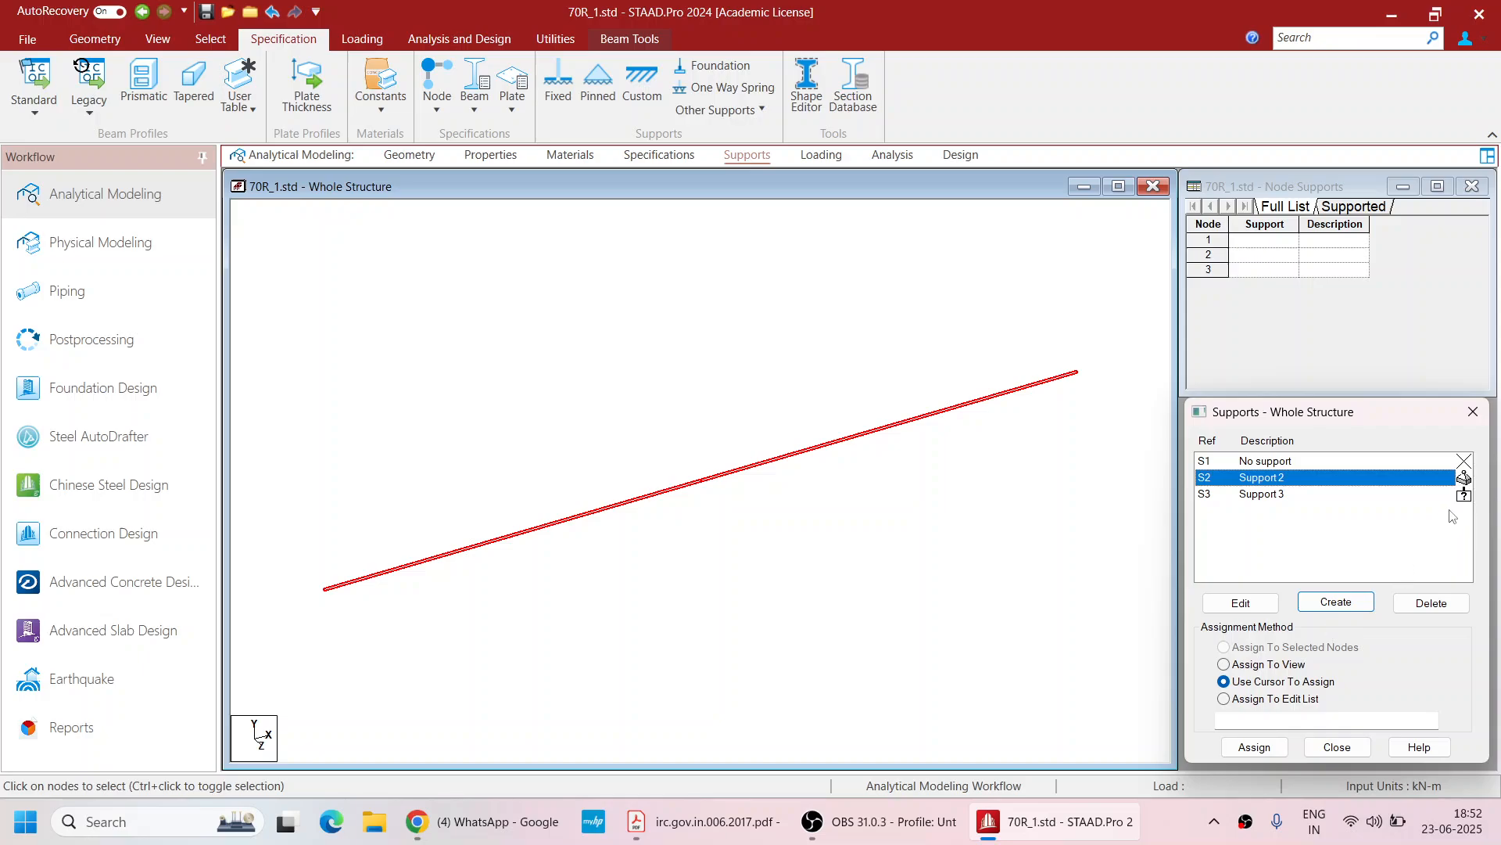
pyautogui.moveTo(359, 651); pyautogui.dragTo(277, 514)
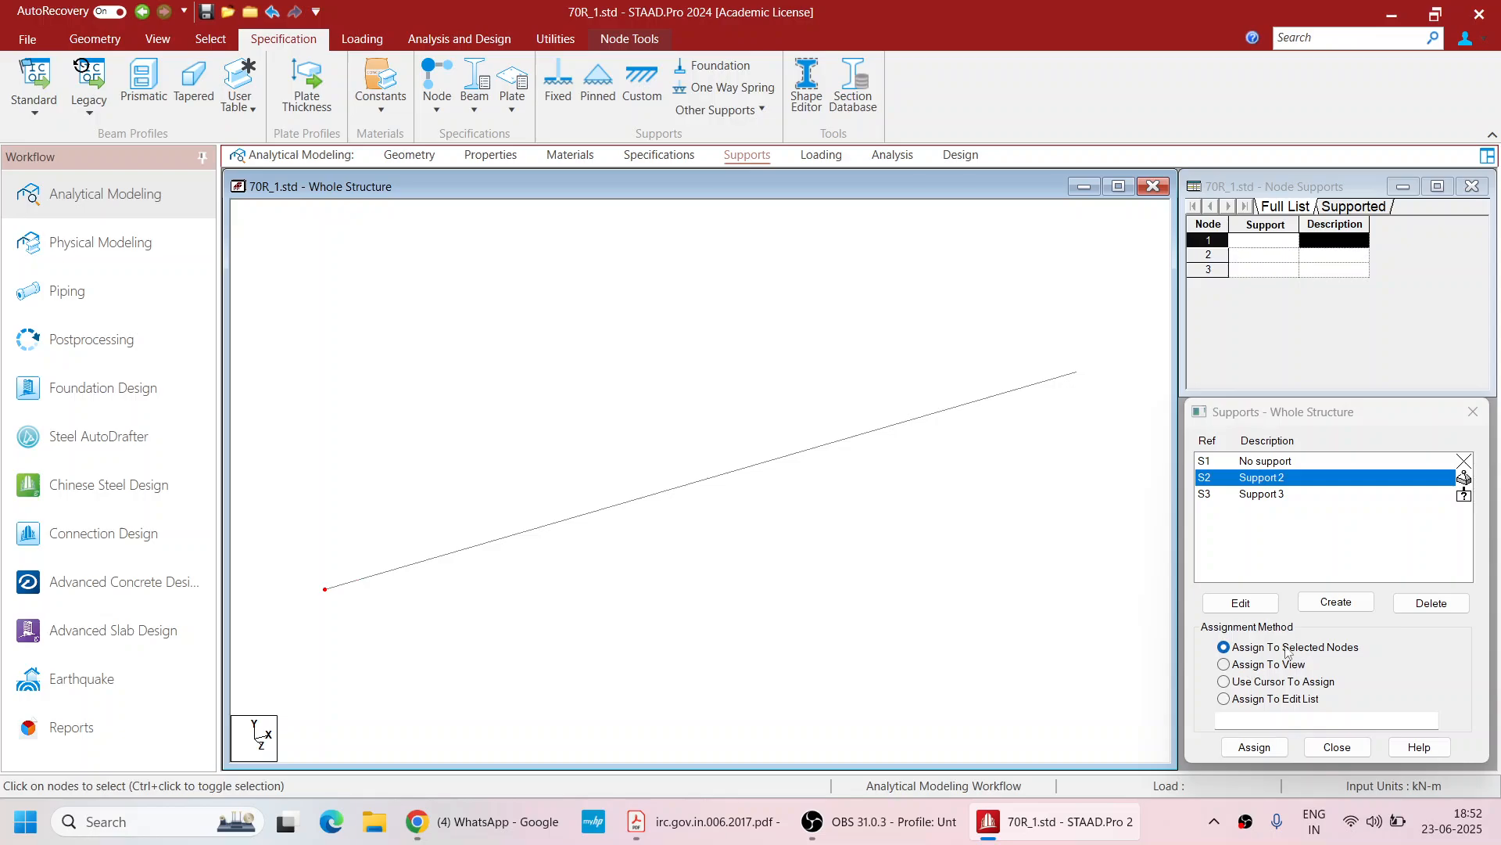
pyautogui.click(1254, 746)
pyautogui.click(1319, 642)
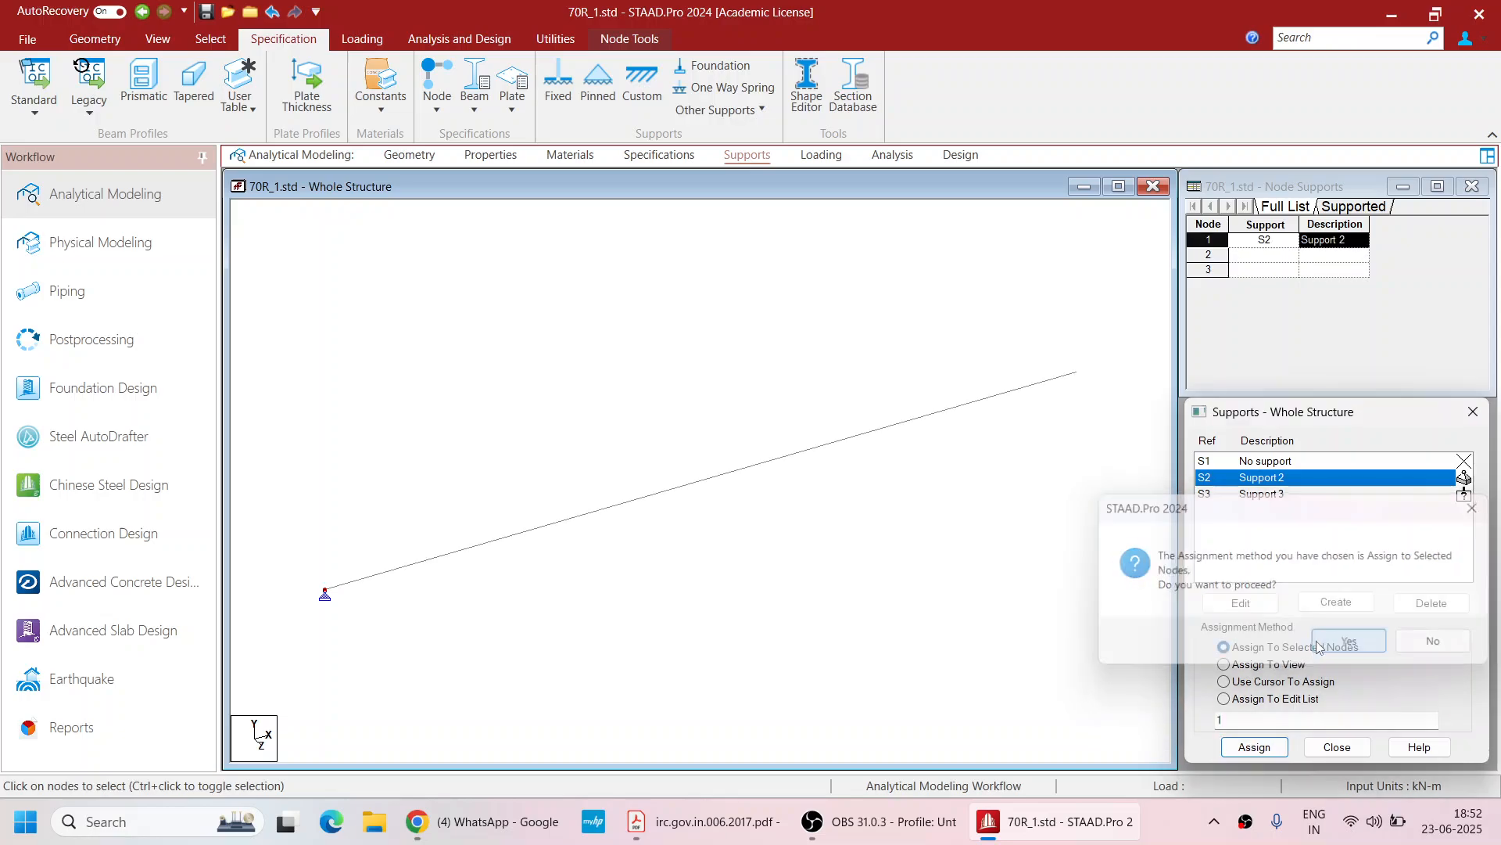
# Assign the Enforced But support (Support 3) to nodes 2 and 3
pyautogui.moveTo(915, 567); pyautogui.dragTo(504, 336)
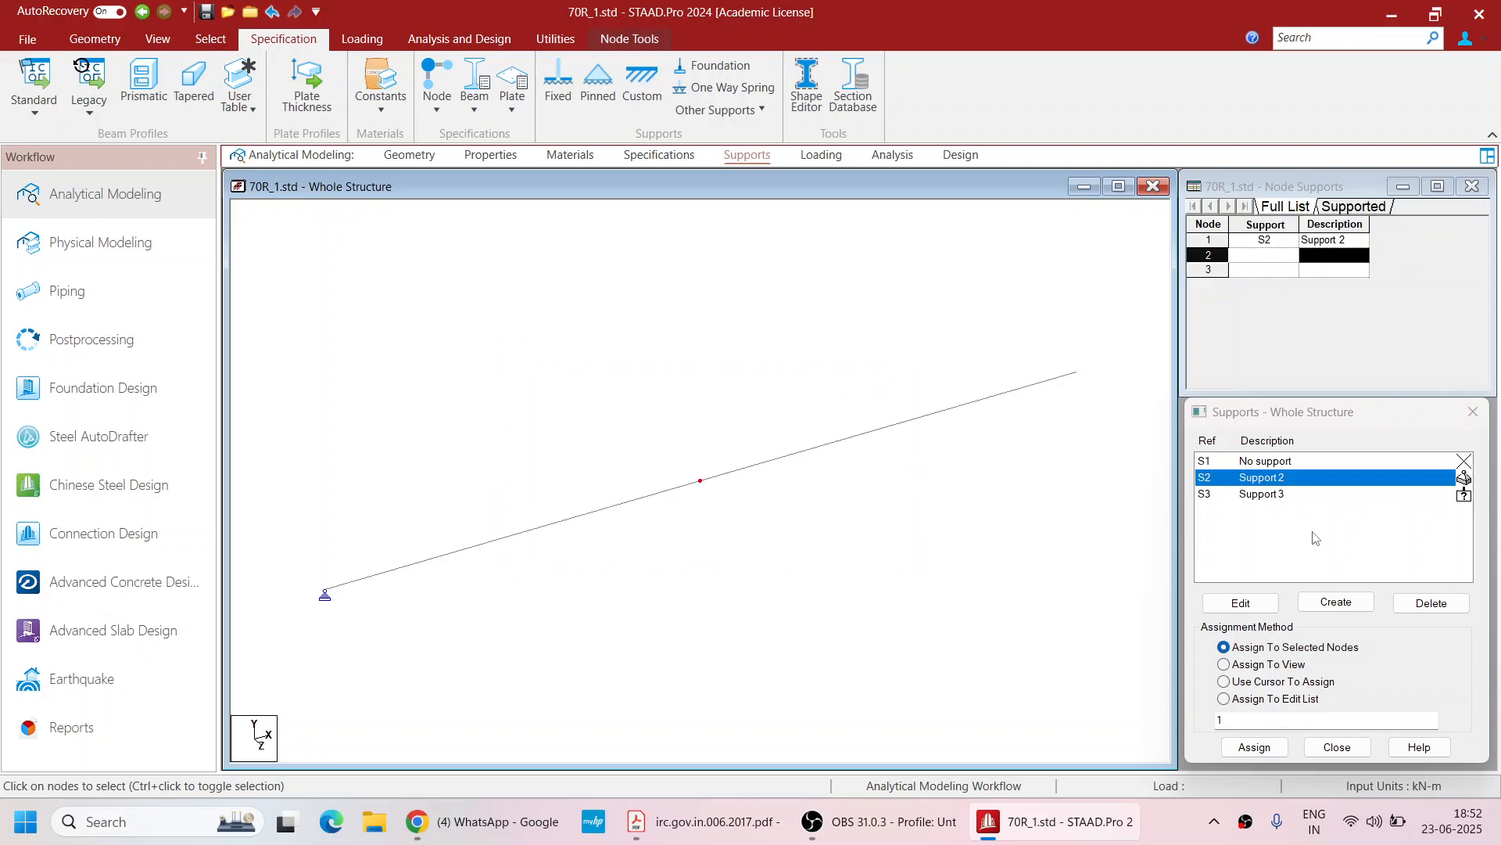
pyautogui.click(1298, 495)
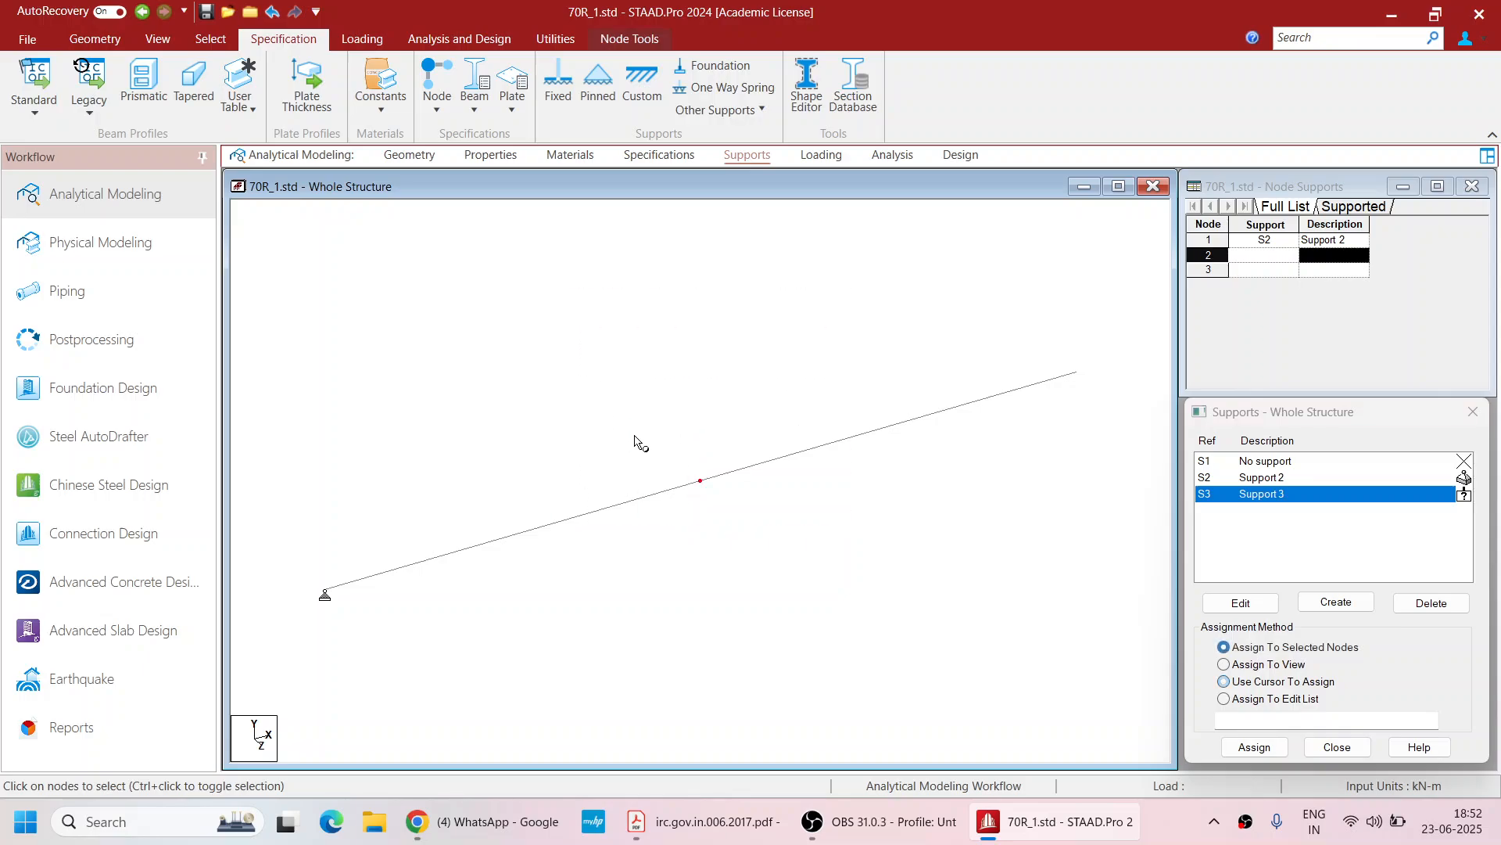
pyautogui.click(1268, 752)
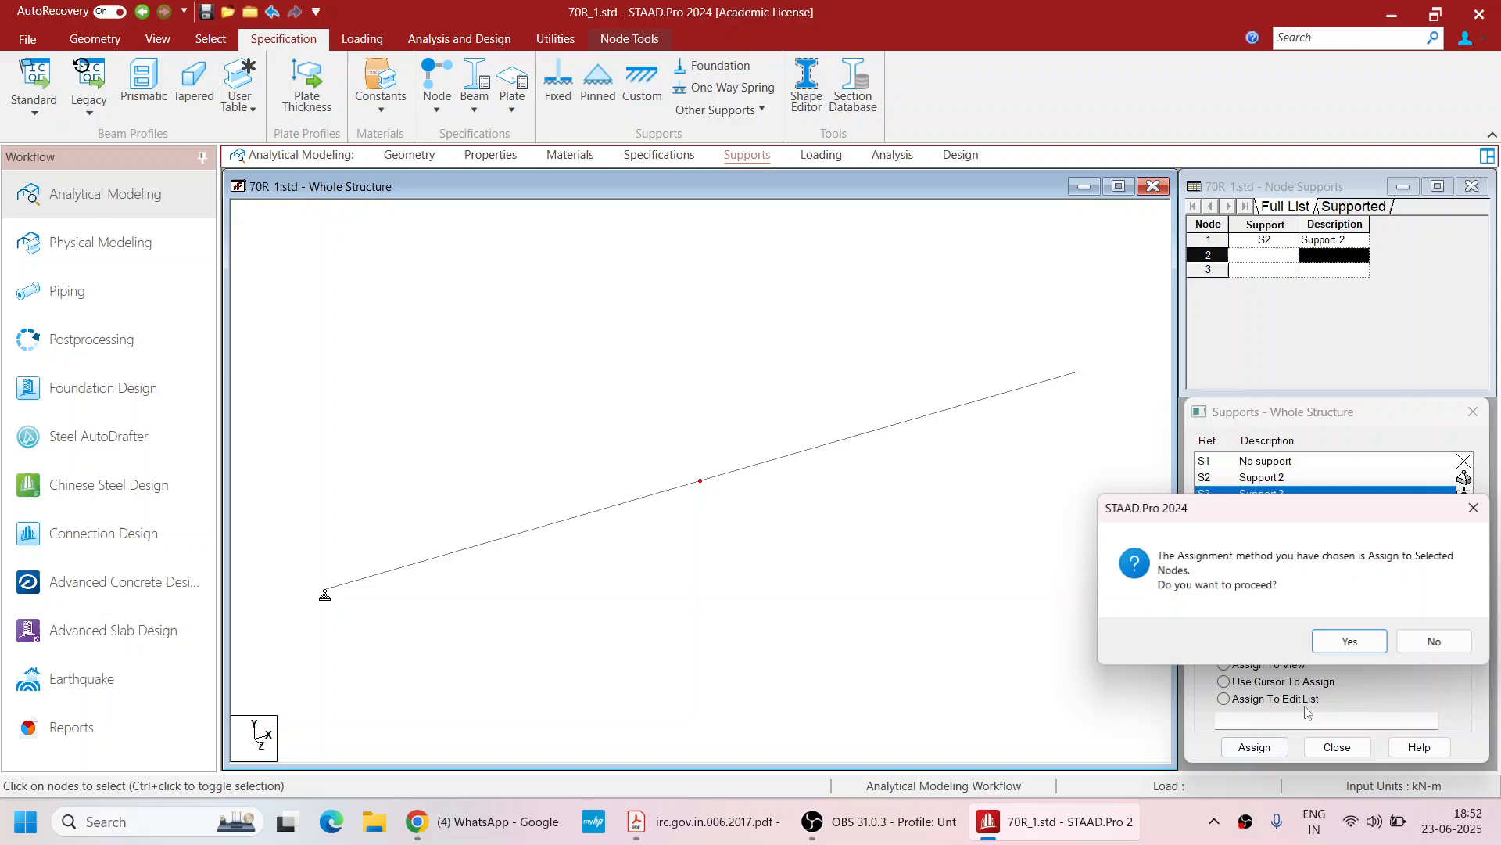
pyautogui.click(1338, 641)
pyautogui.moveTo(1114, 425); pyautogui.dragTo(1034, 279)
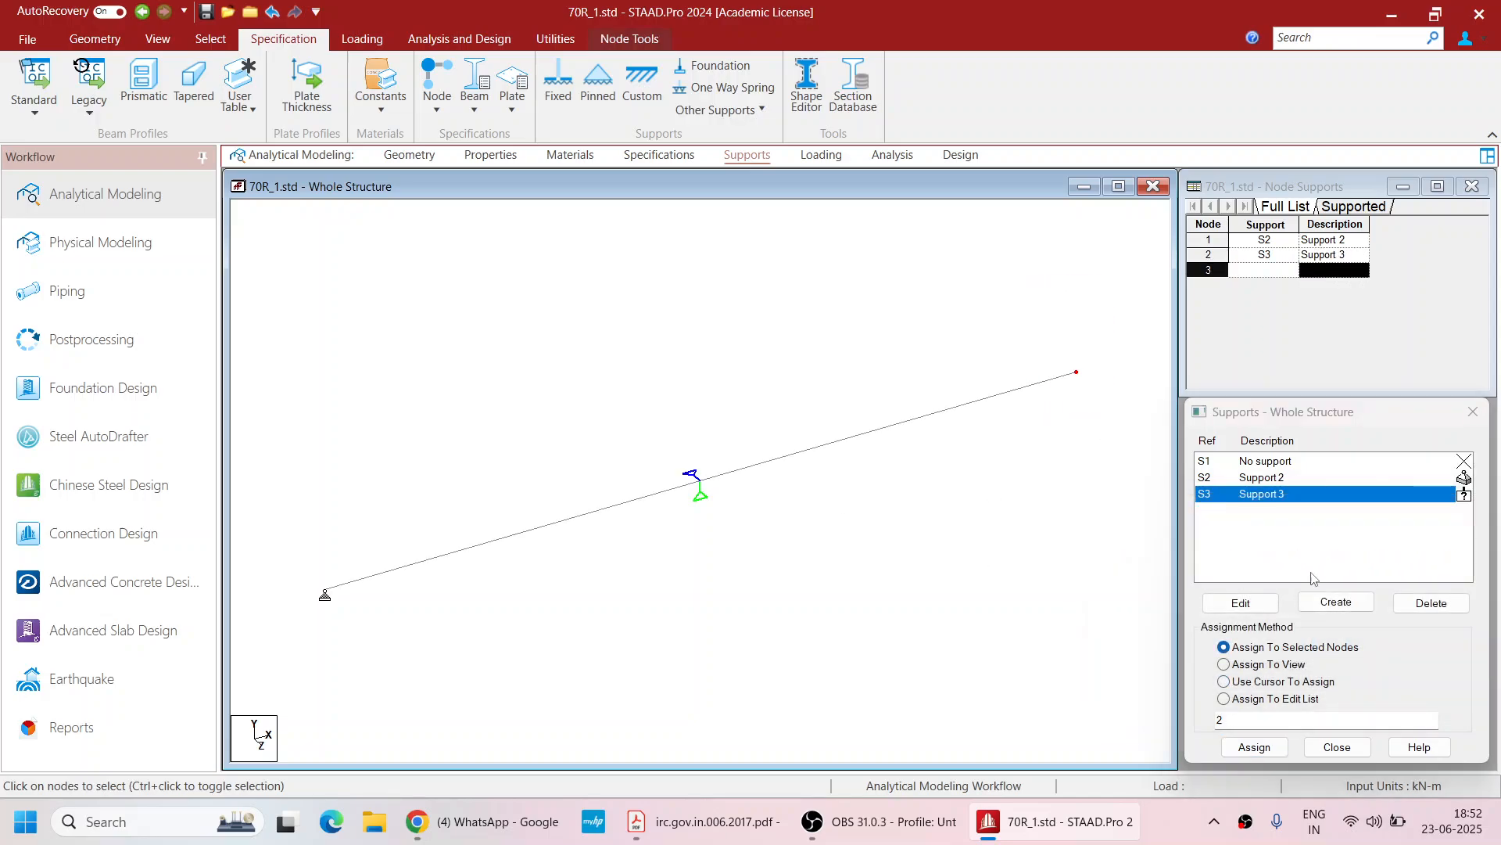
pyautogui.click(1255, 745)
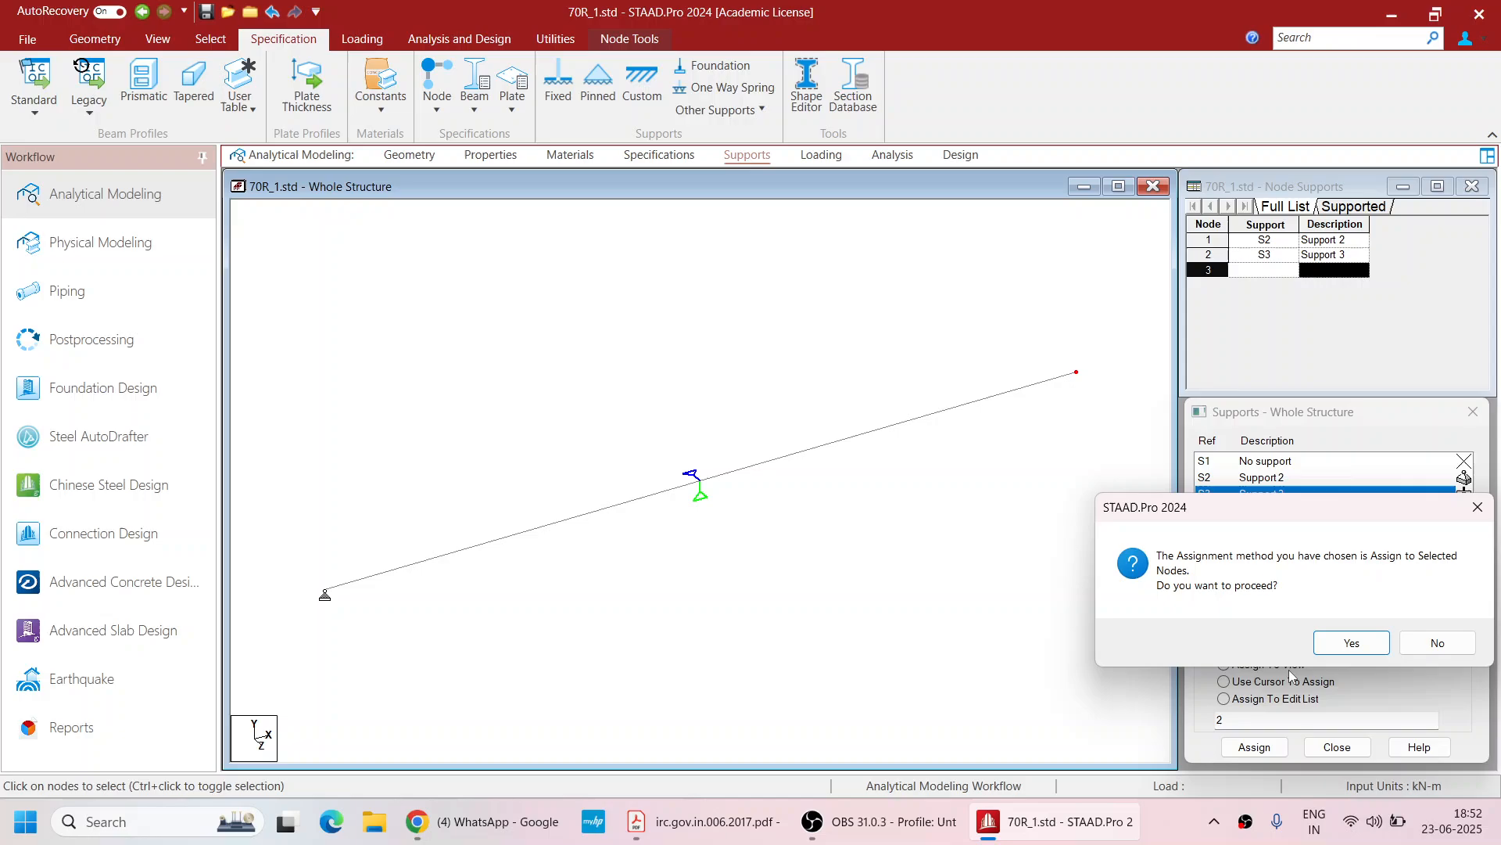
pyautogui.click(1340, 640)
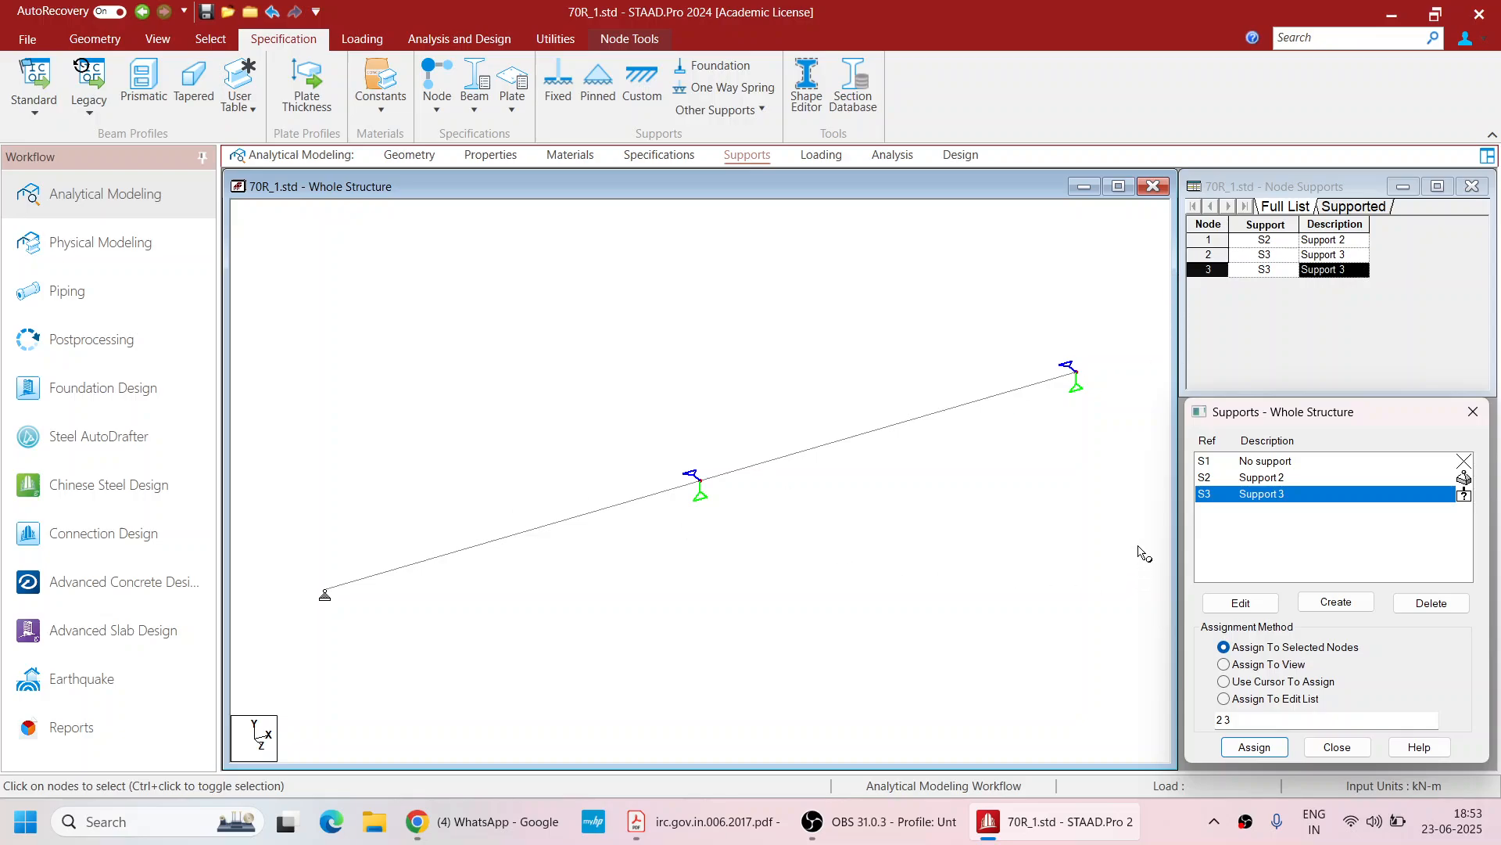
# Open the loading page and expand the load definitions to Vehicle Definitions
pyautogui.click(821, 157)
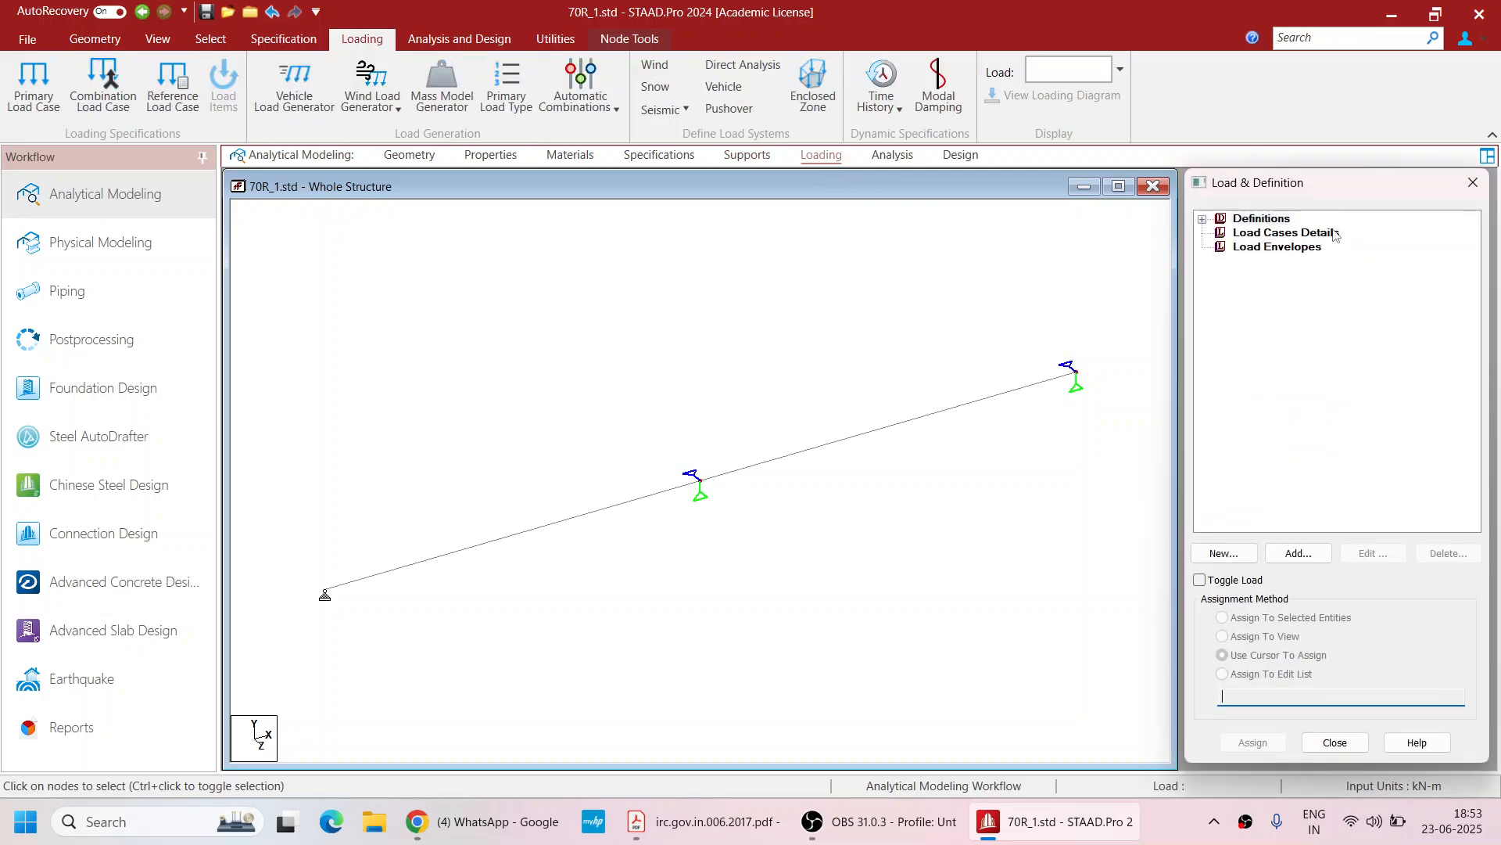
pyautogui.click(1204, 220)
pyautogui.click(1252, 233)
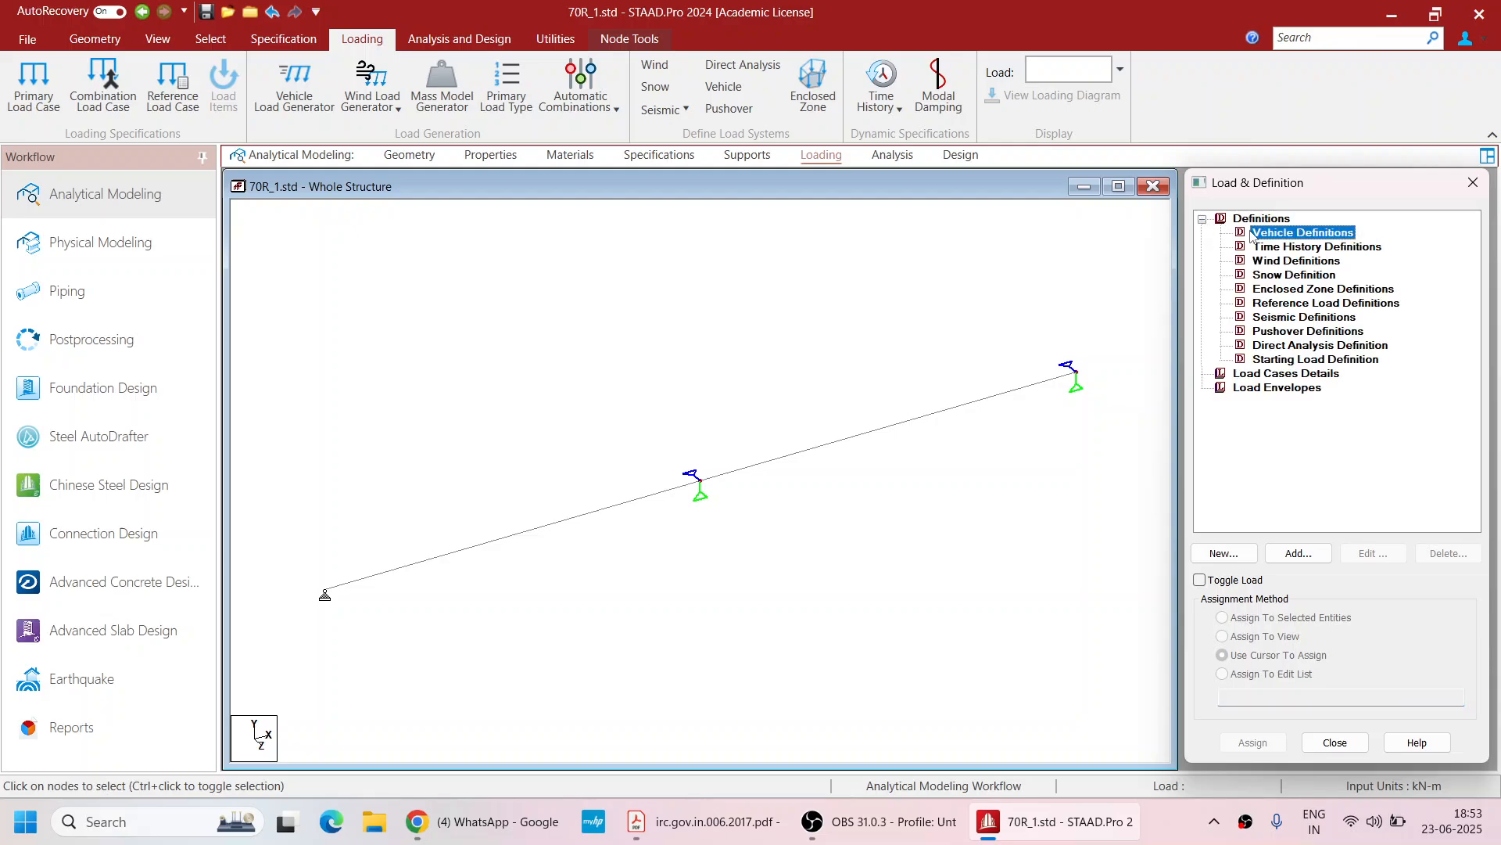
# Switch to the IRC 6-2017 PDF and examine the Class 70R wheeled vehicle axle loads and spacings
pyautogui.click(1392, 14)
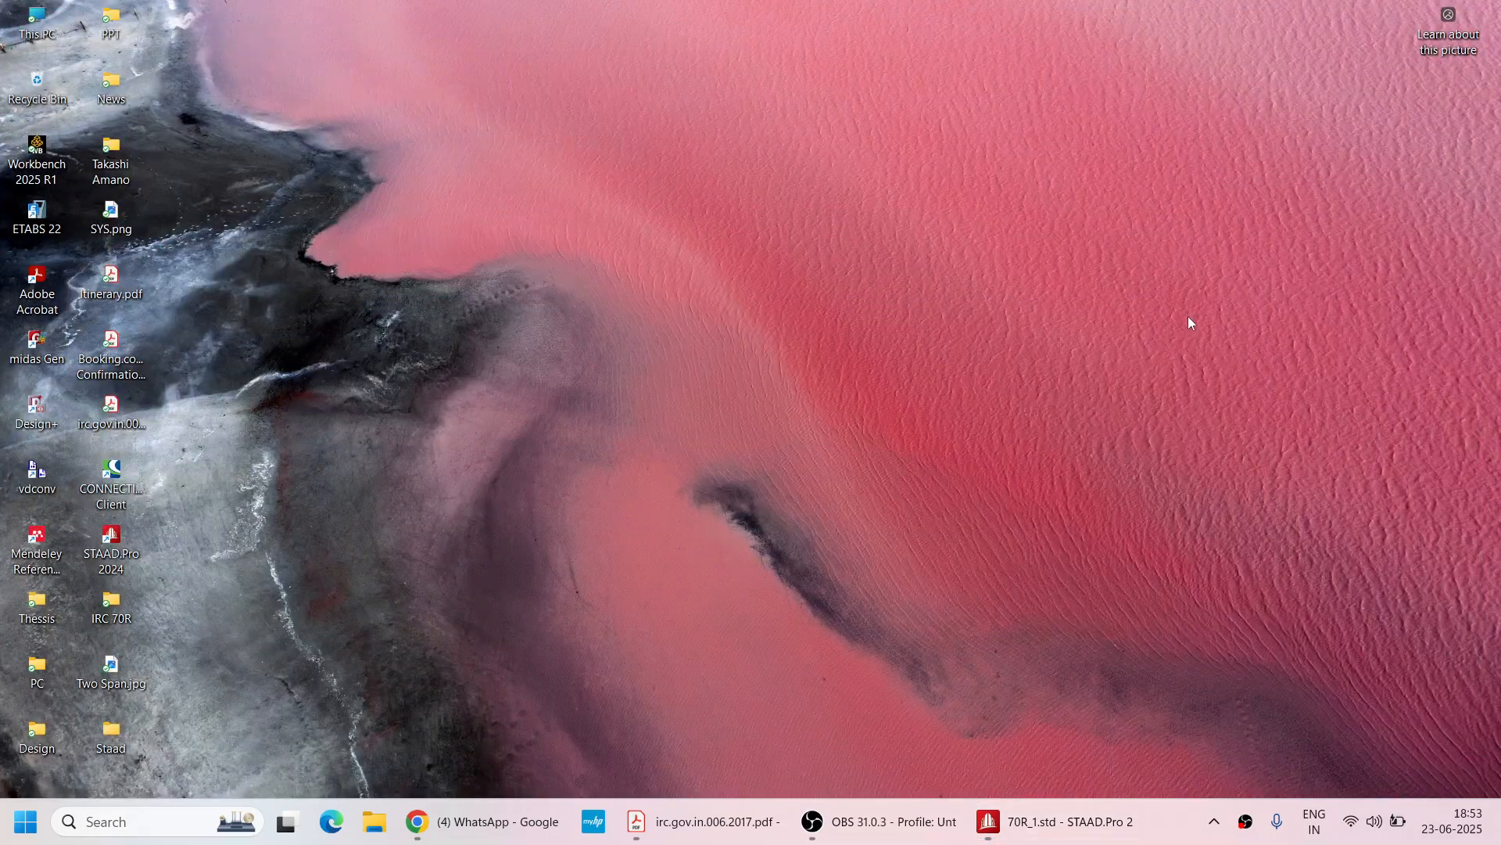
pyautogui.click(704, 822)
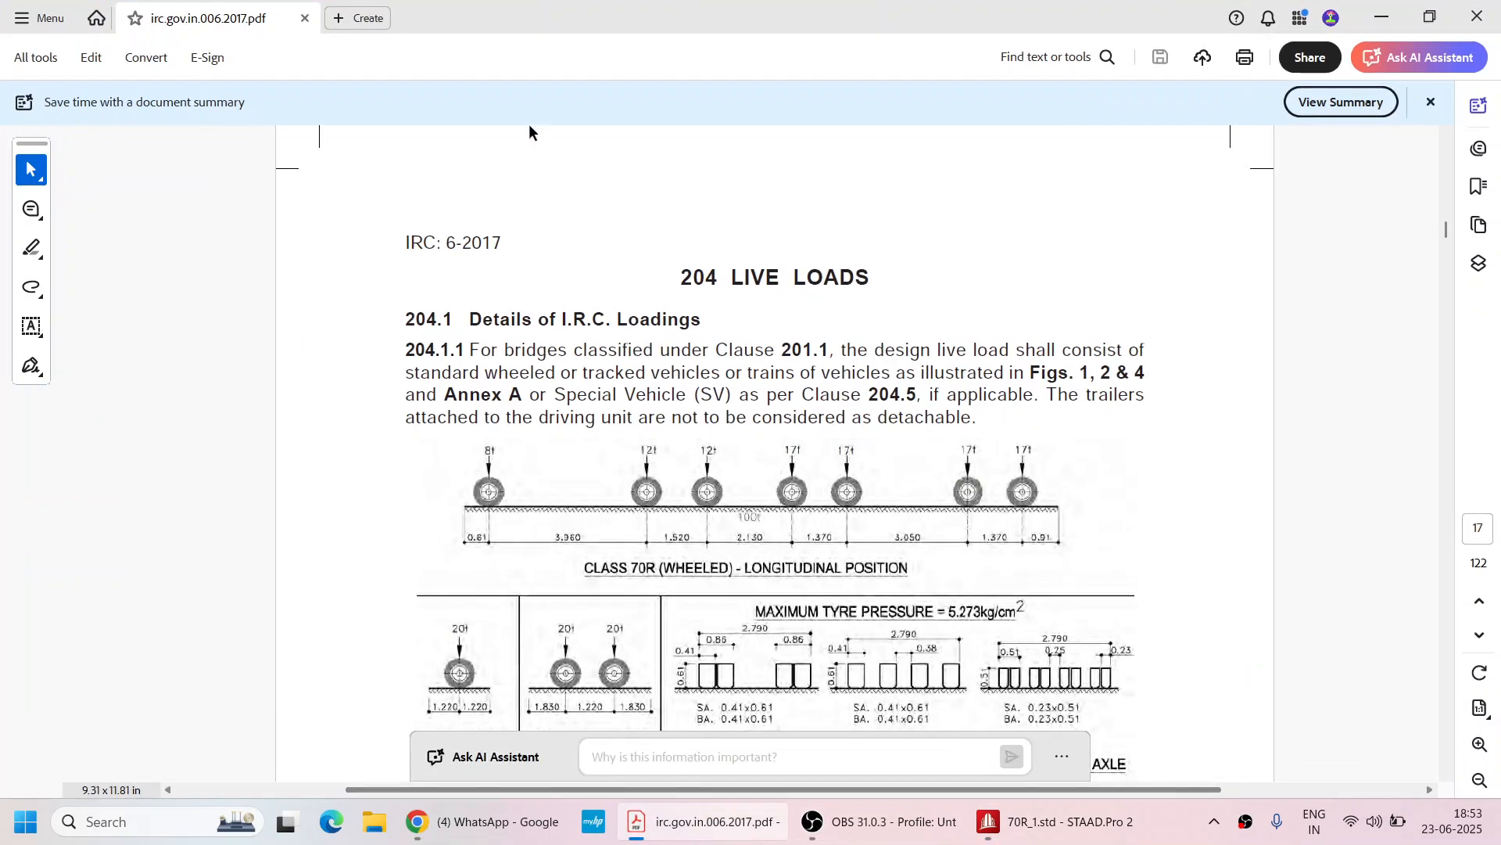
pyautogui.scroll(1, 541, 289)
pyautogui.scroll(2, 541, 282)
pyautogui.scroll(-5, 542, 272)
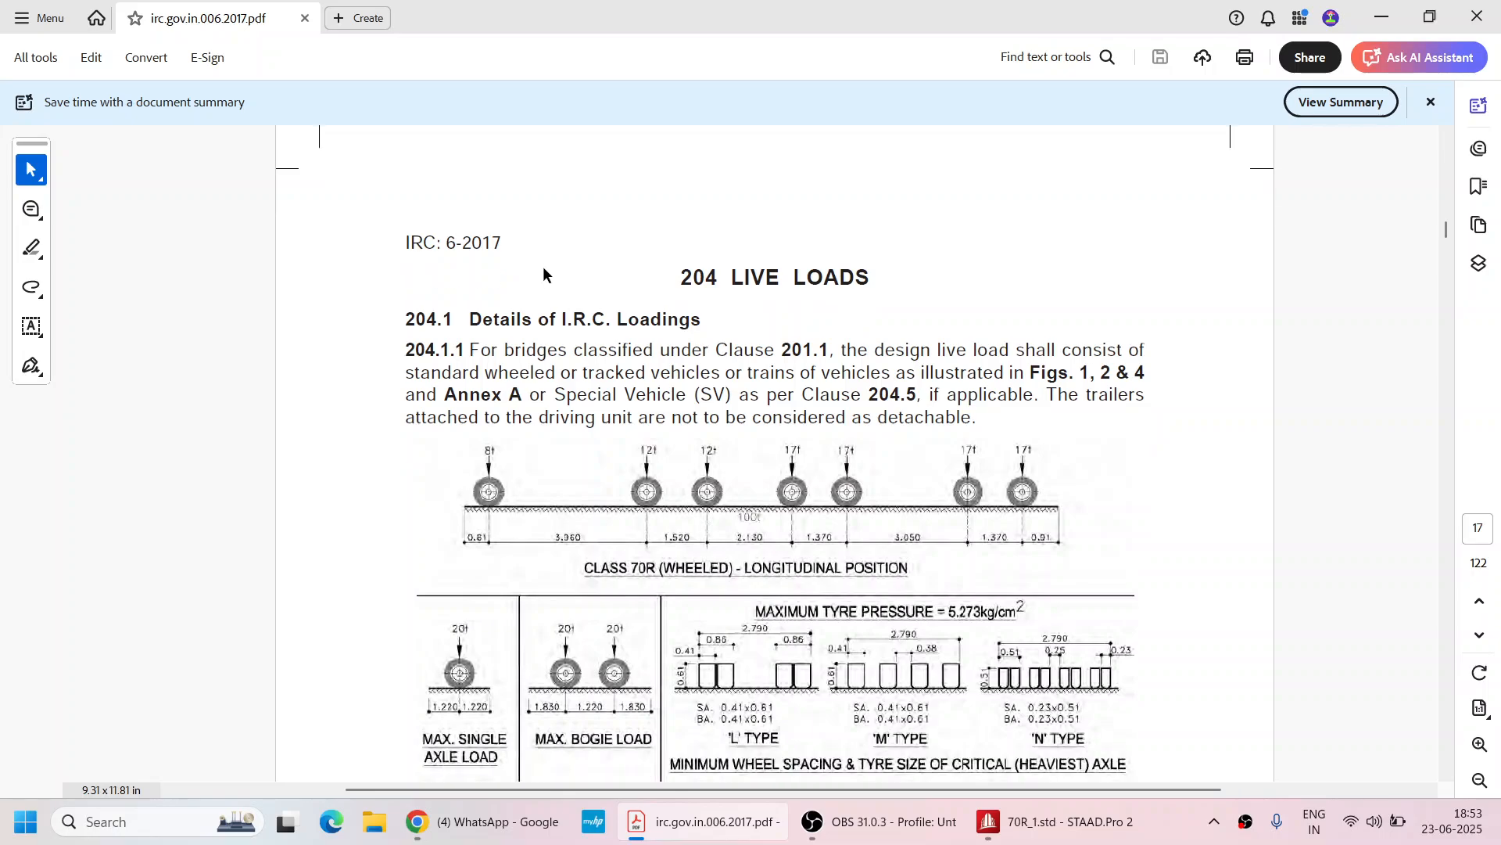
pyautogui.scroll(-3, 427, 367)
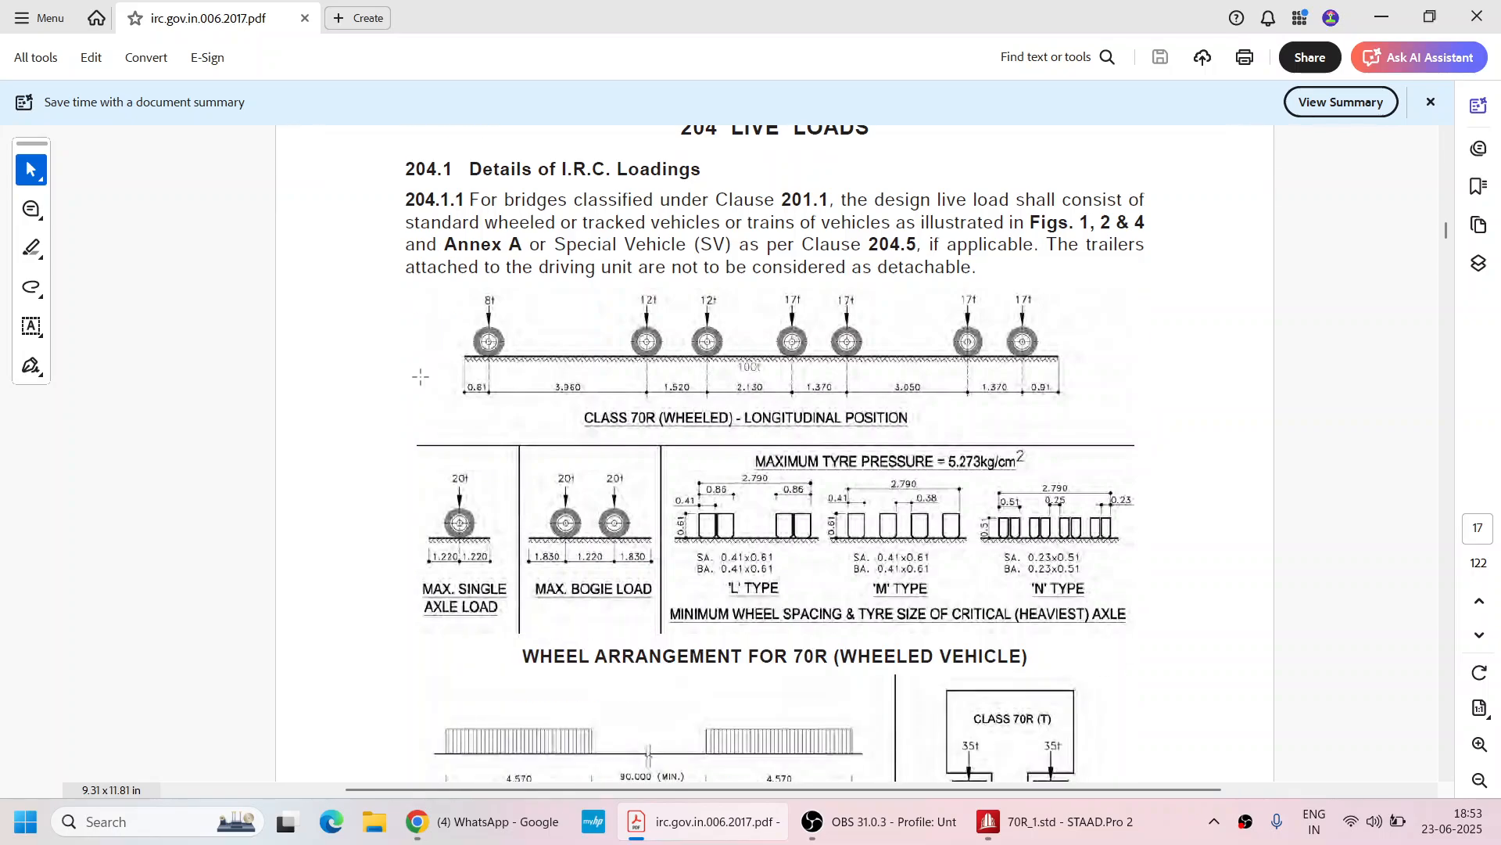
pyautogui.scroll(2, 421, 368)
pyautogui.scroll(-2, 422, 355)
pyautogui.scroll(1, 545, 307)
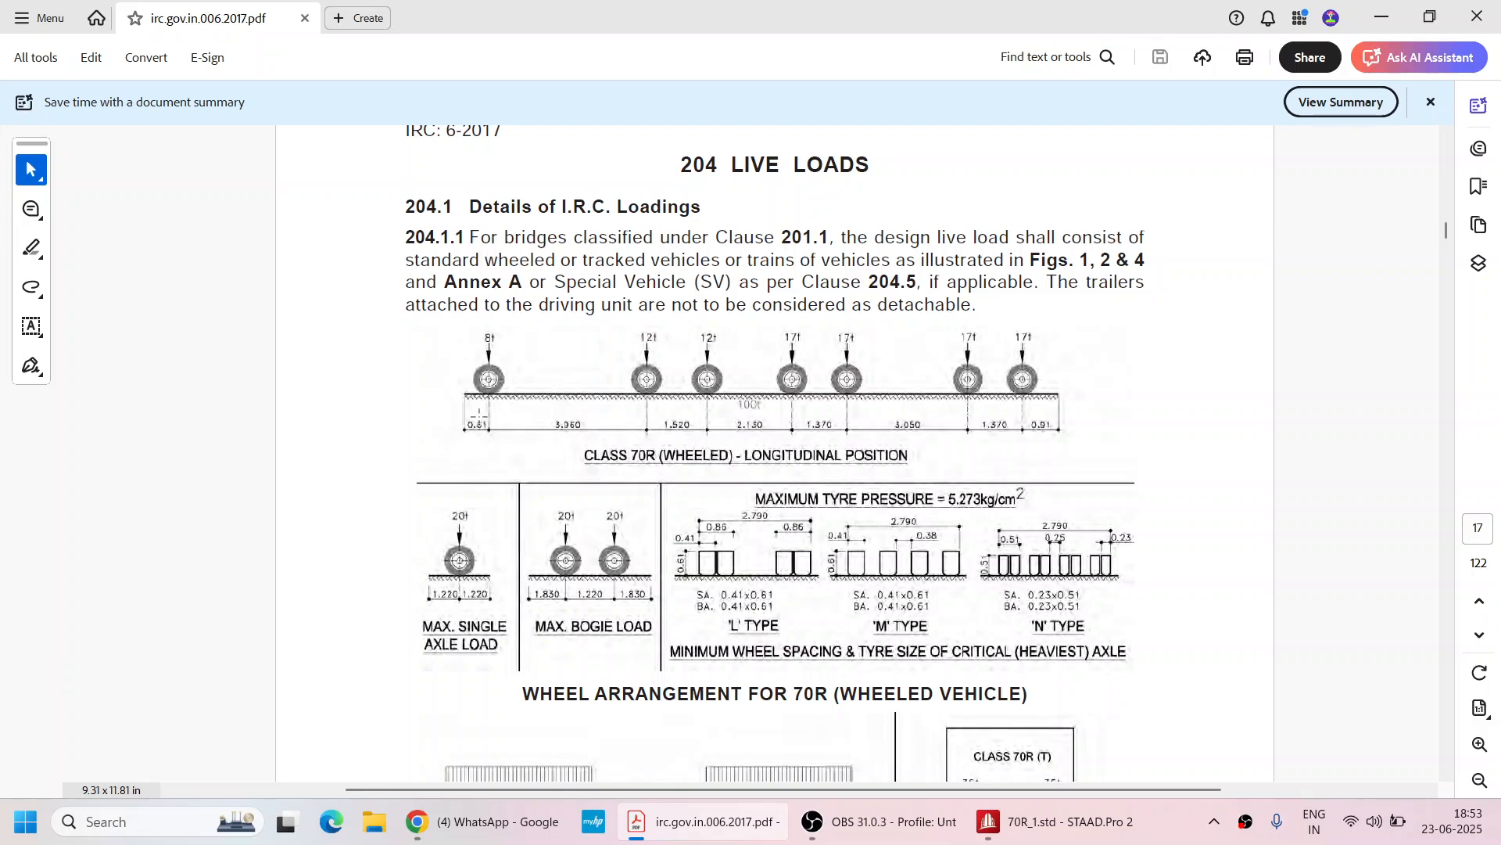
pyautogui.click(1480, 744)
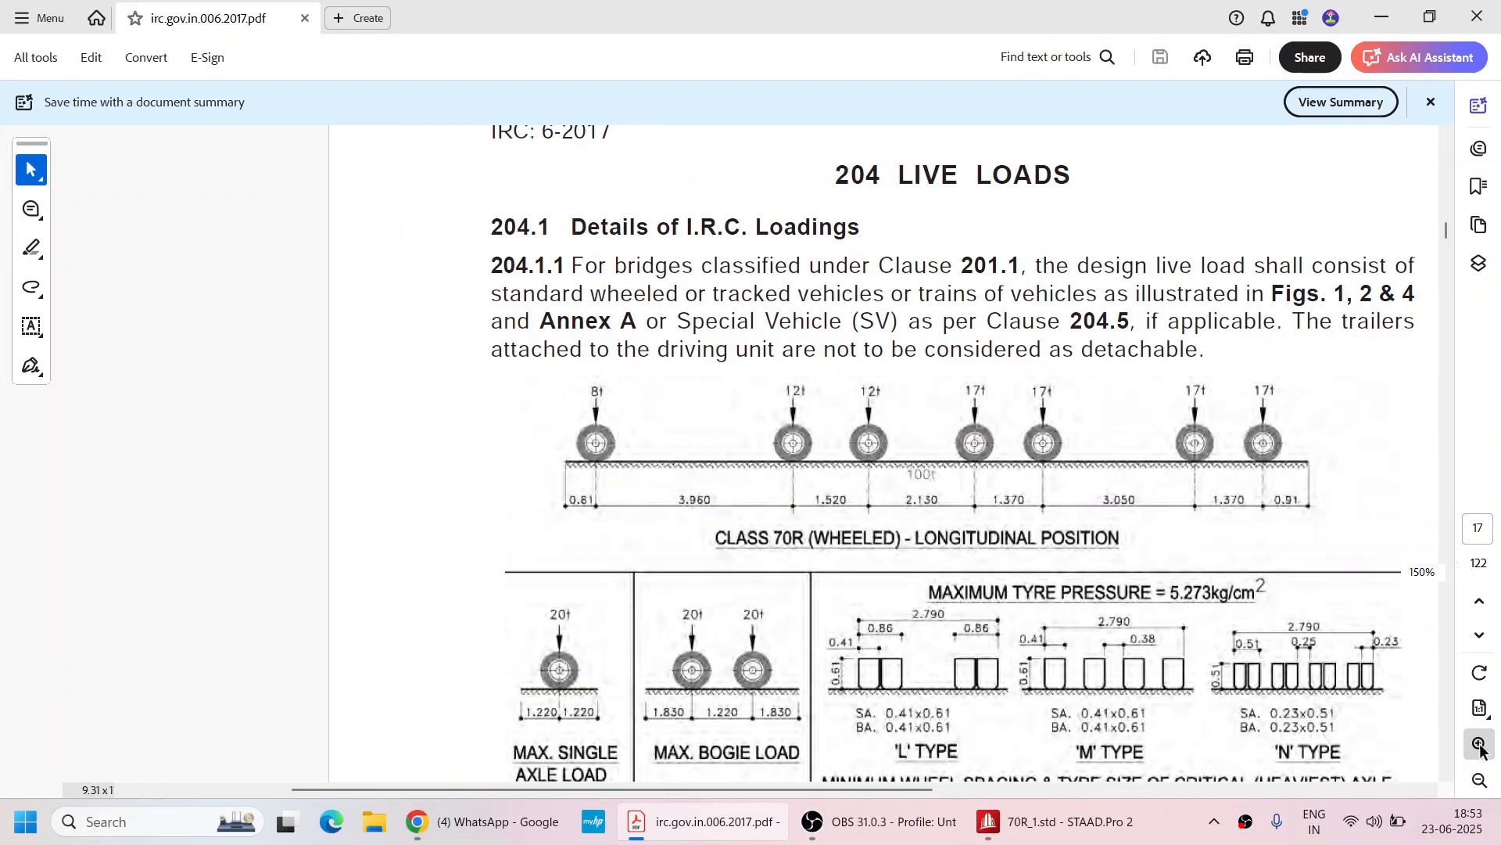
pyautogui.click(1480, 744)
pyautogui.moveTo(795, 791); pyautogui.dragTo(955, 792)
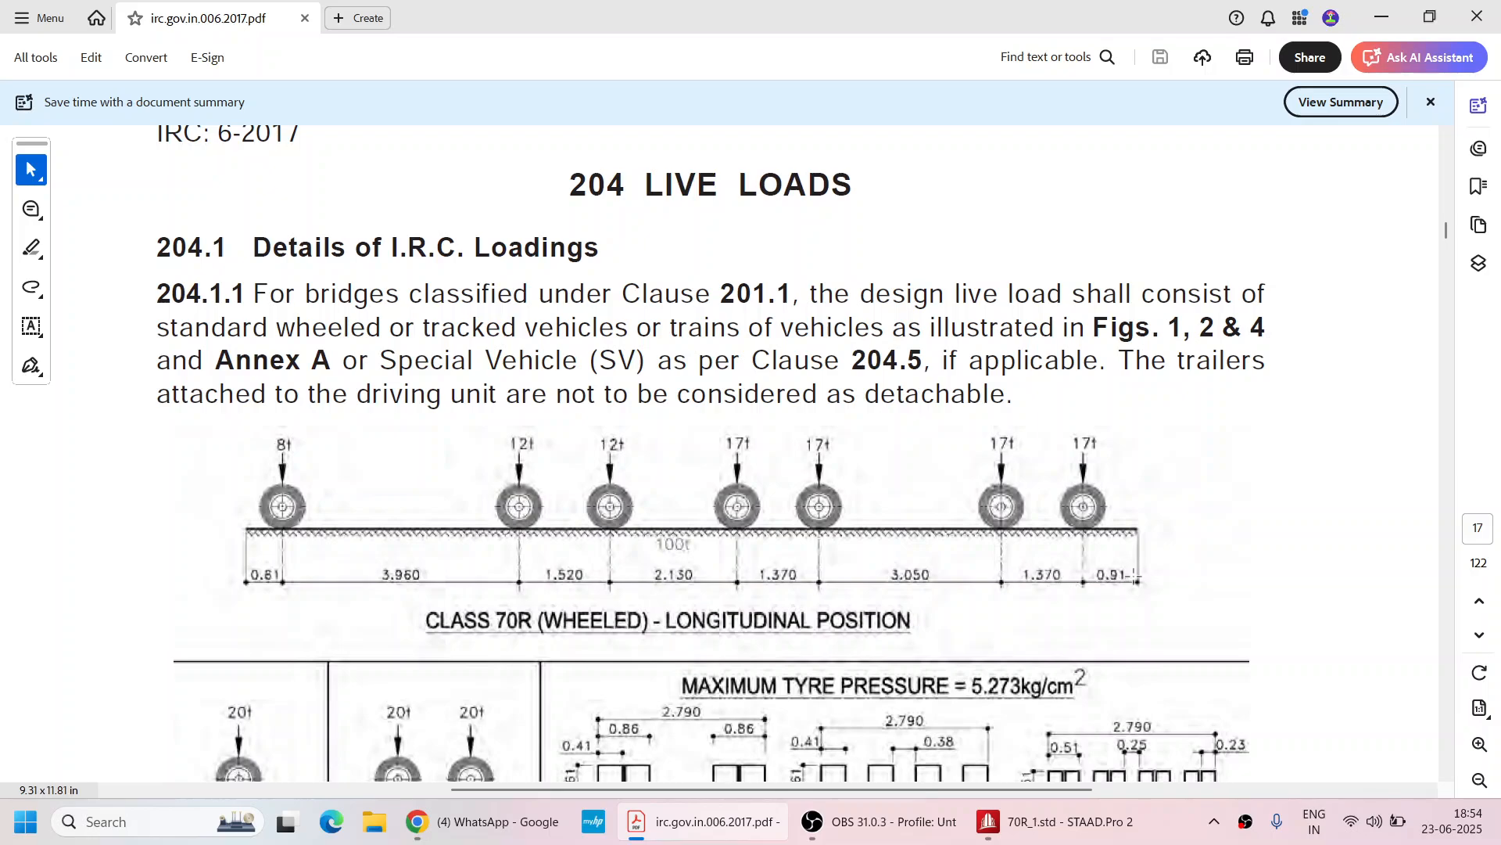
pyautogui.scroll(-1, 590, 443)
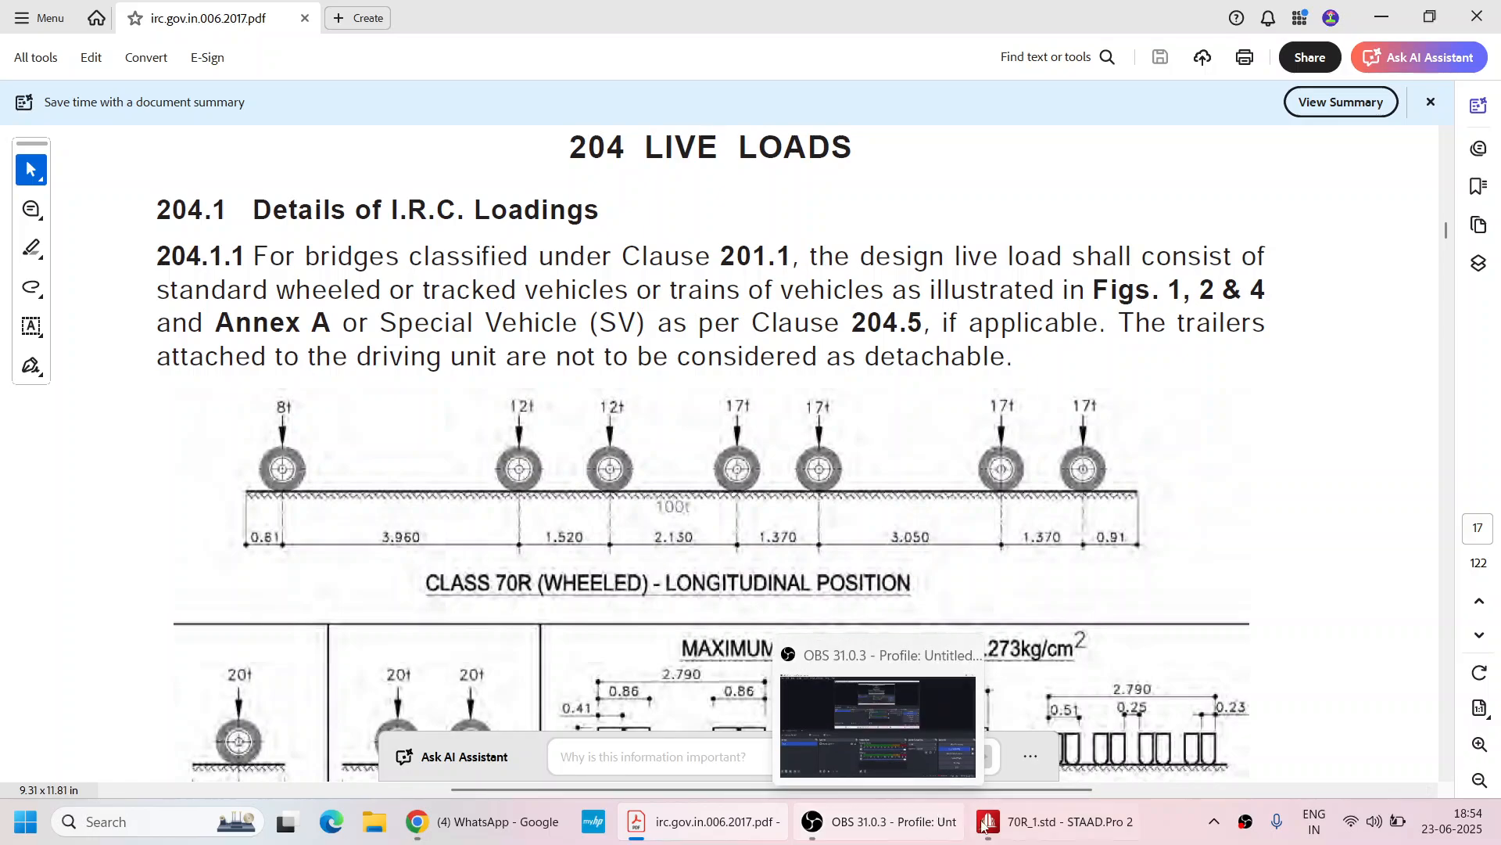
pyautogui.click(1010, 833)
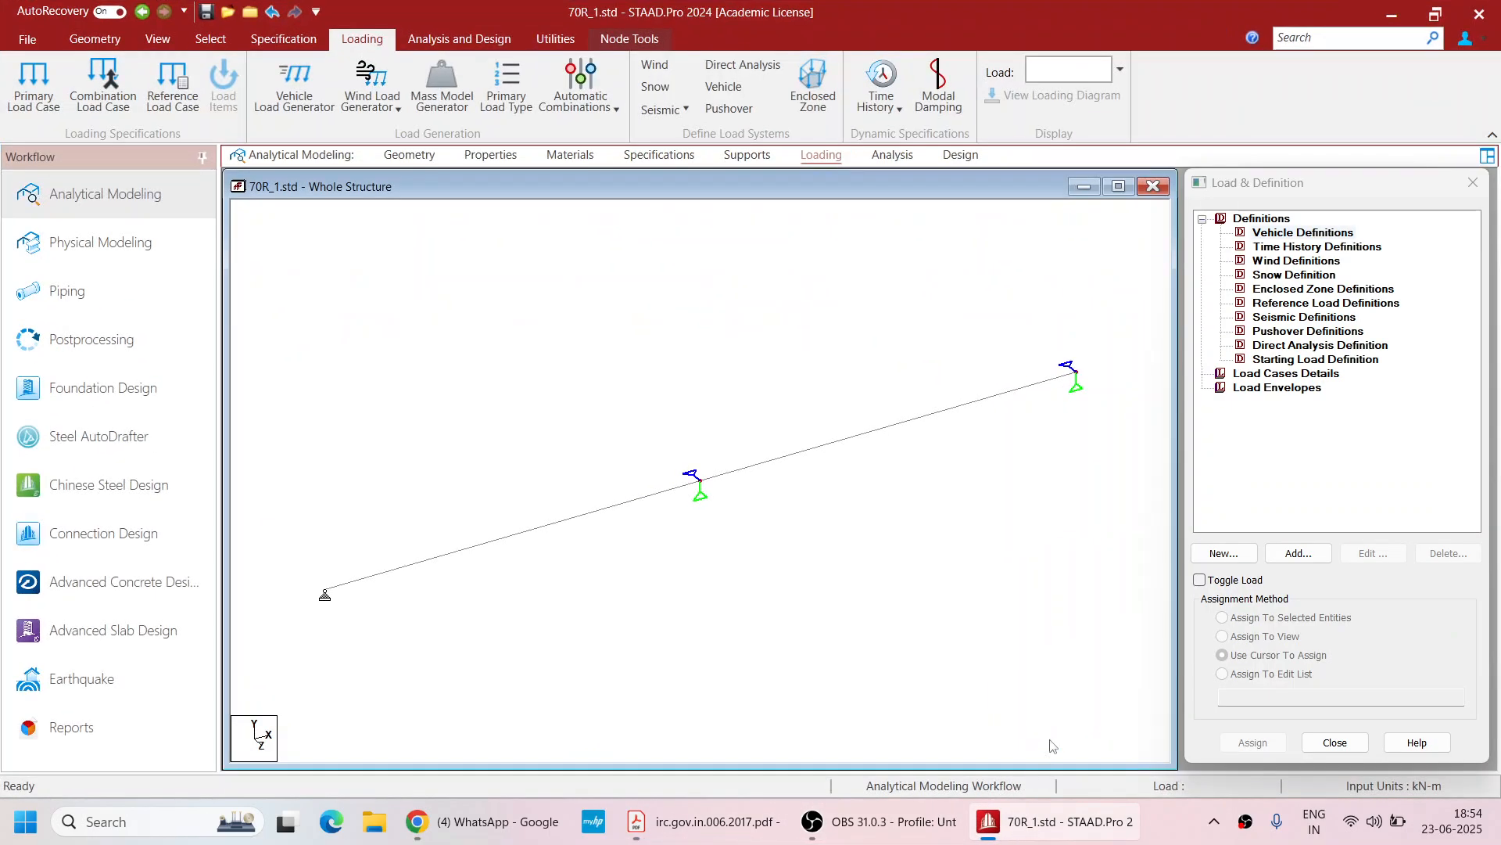
# Add a moving vehicle definition with axle loads 80, 120, 120 kN at spacings 3.96 m and 1.52 m, then a fourth load of 17
pyautogui.click(1311, 233)
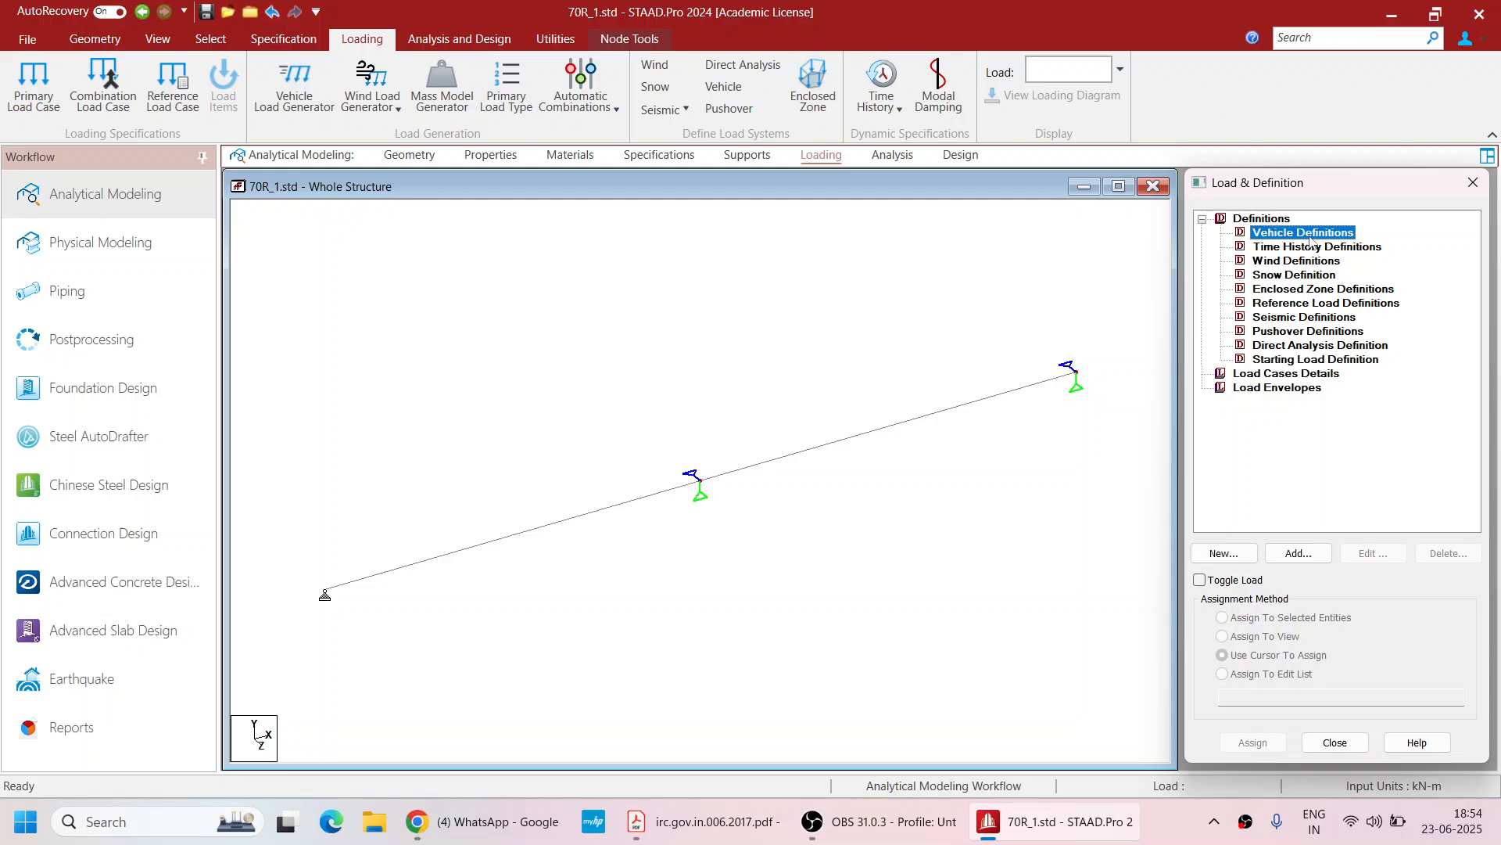
pyautogui.click(1301, 555)
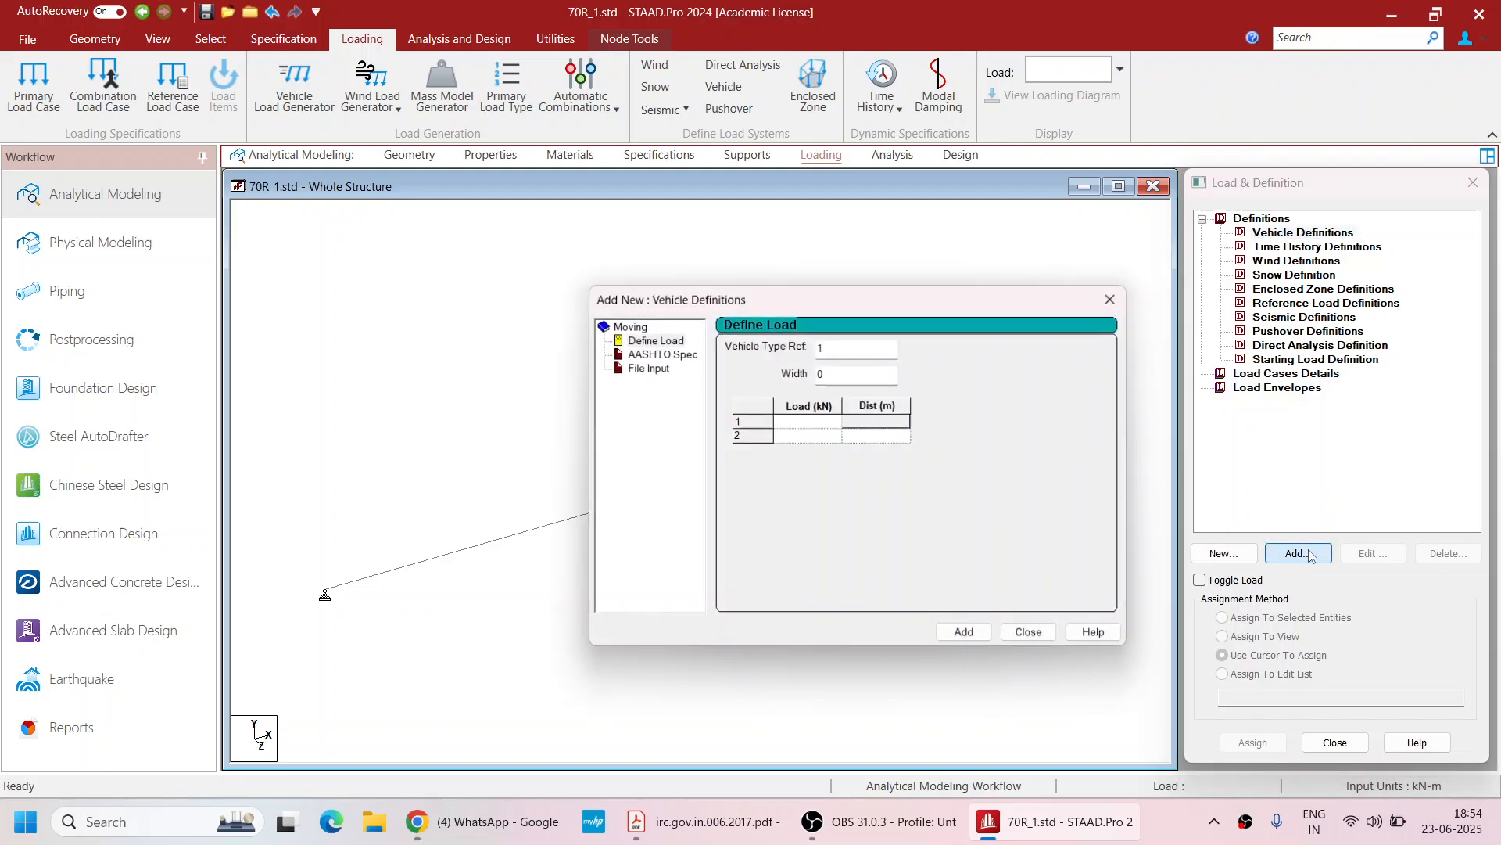
pyautogui.click(807, 423)
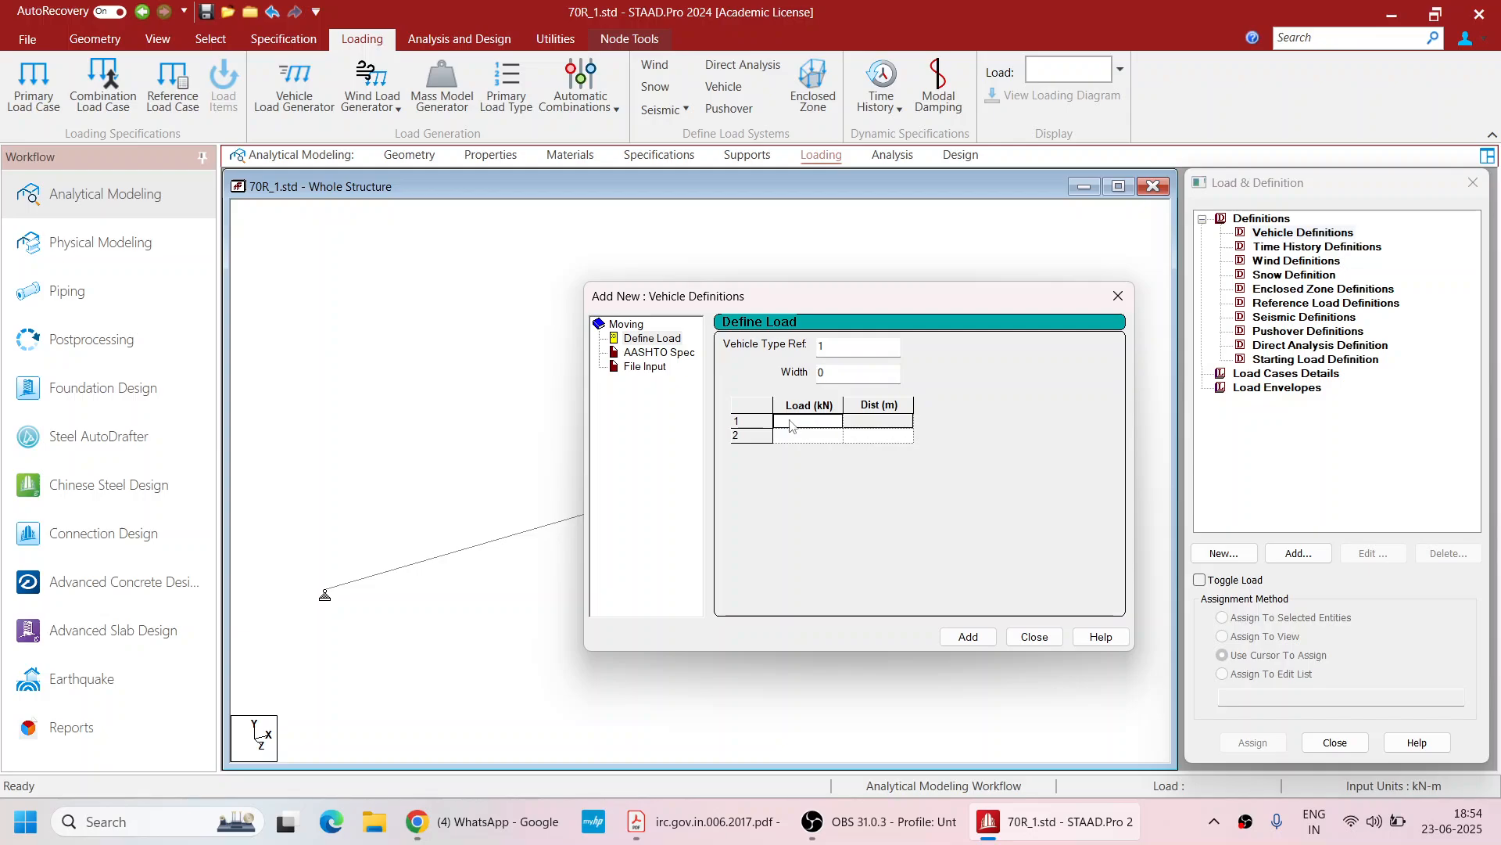
pyautogui.write('80')
pyautogui.click(818, 442)
pyautogui.write('120')
pyautogui.press('Tab')
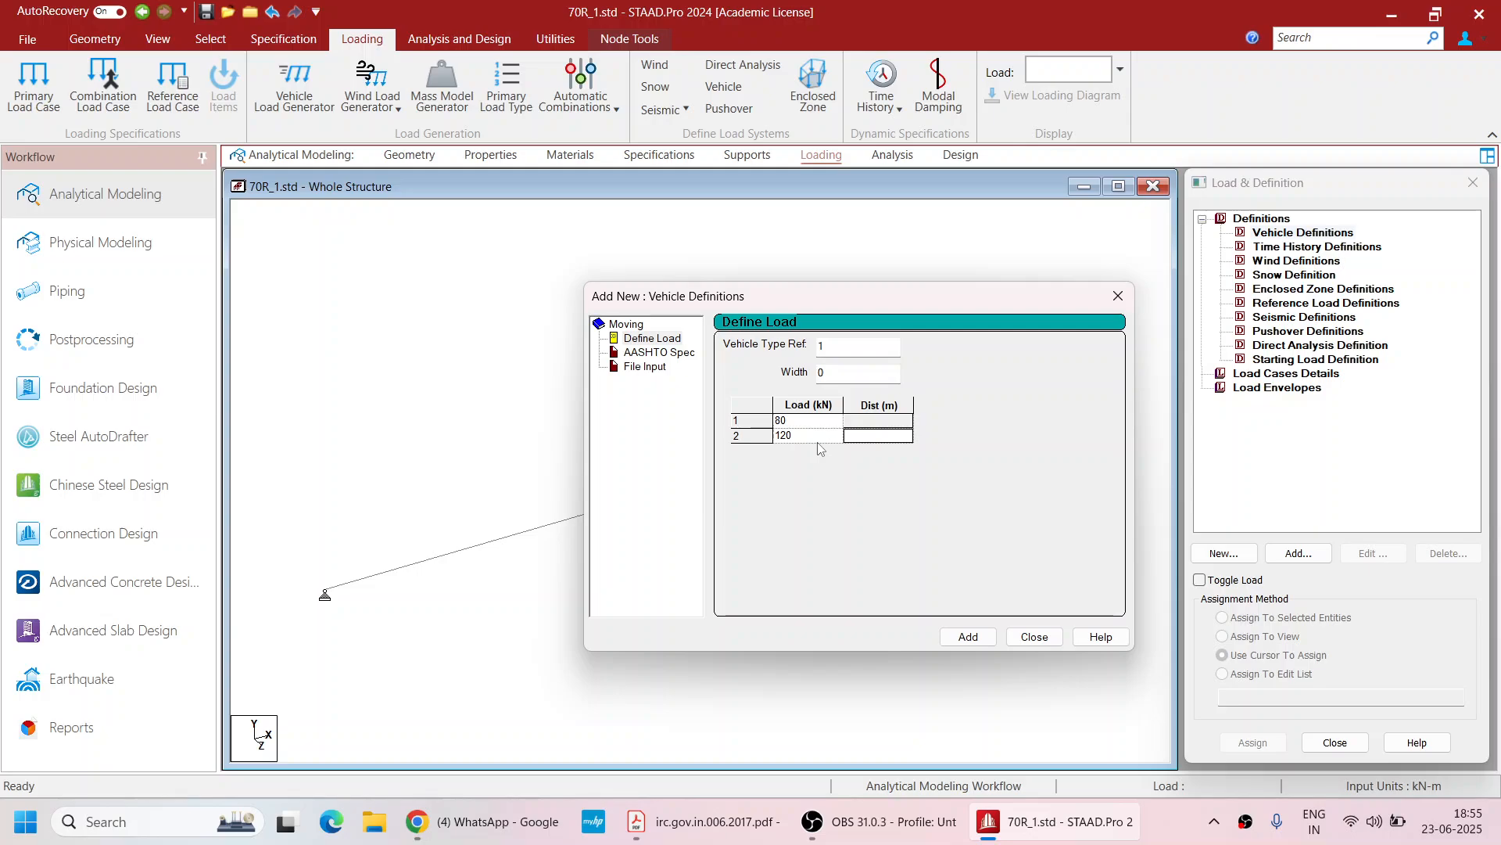
pyautogui.write('3.96')
pyautogui.press('Tab')
pyautogui.write('120')
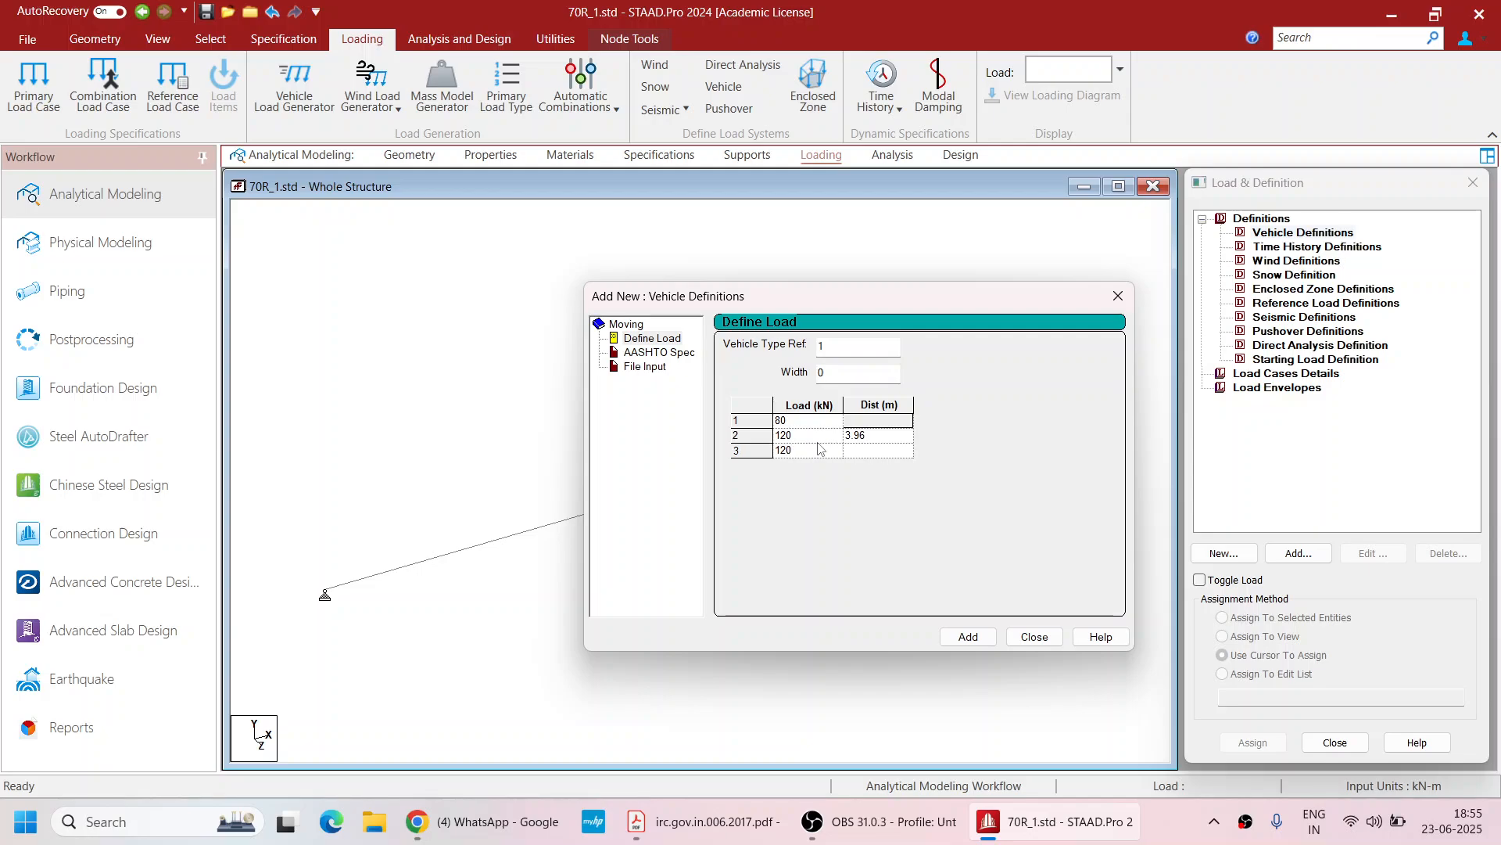
pyautogui.press('Tab')
pyautogui.write('1.52')
pyautogui.press('Tab')
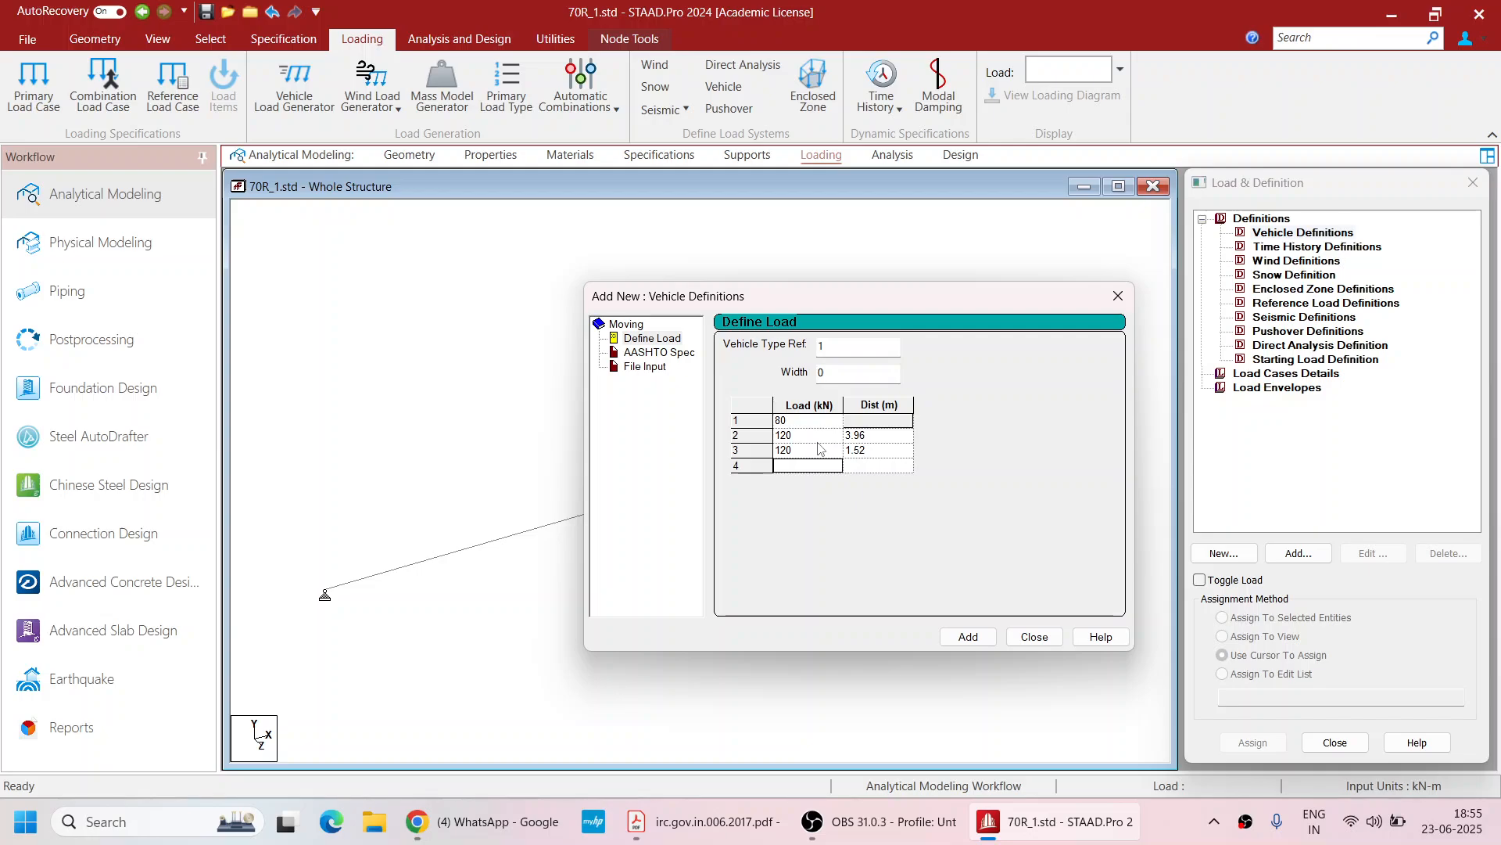
pyautogui.write('17')
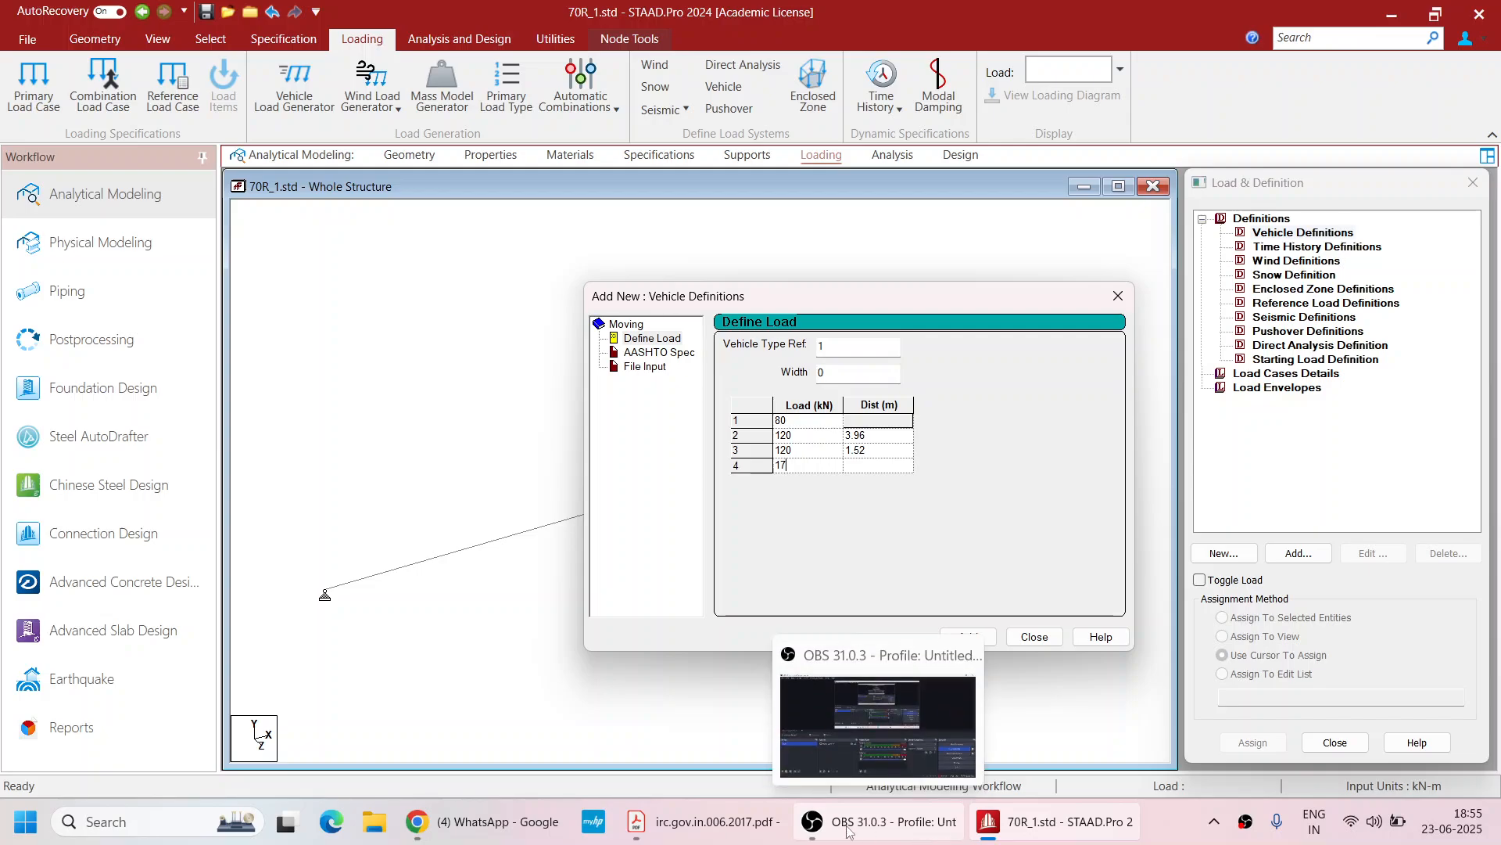
# Complete the fourth axle as 170 kN at 2.13 m and add a fifth 170 kN axle at 1.37 m
pyautogui.click(728, 836)
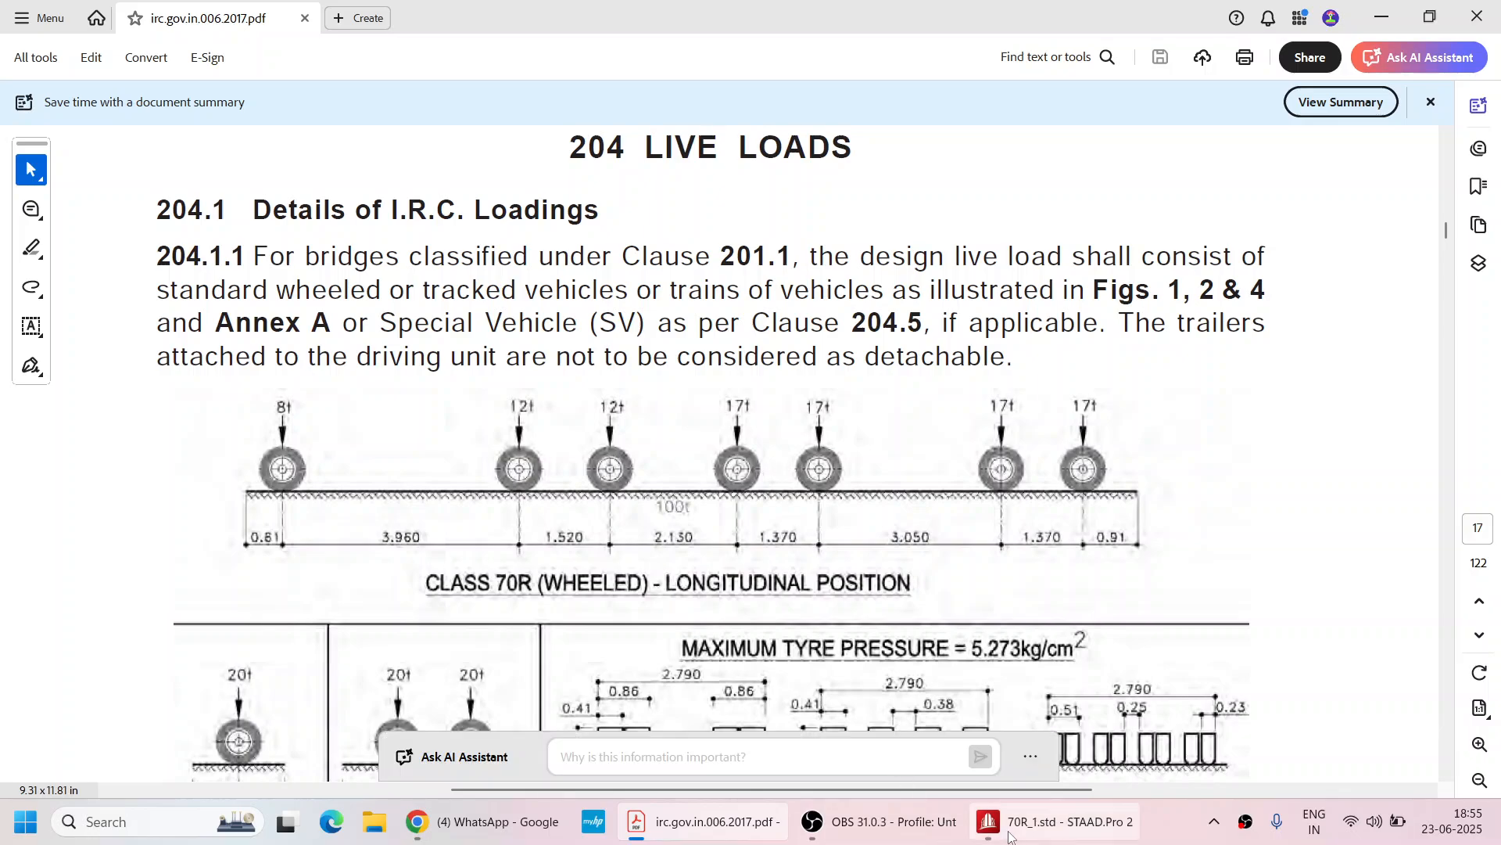
pyautogui.moveTo(1013, 837)
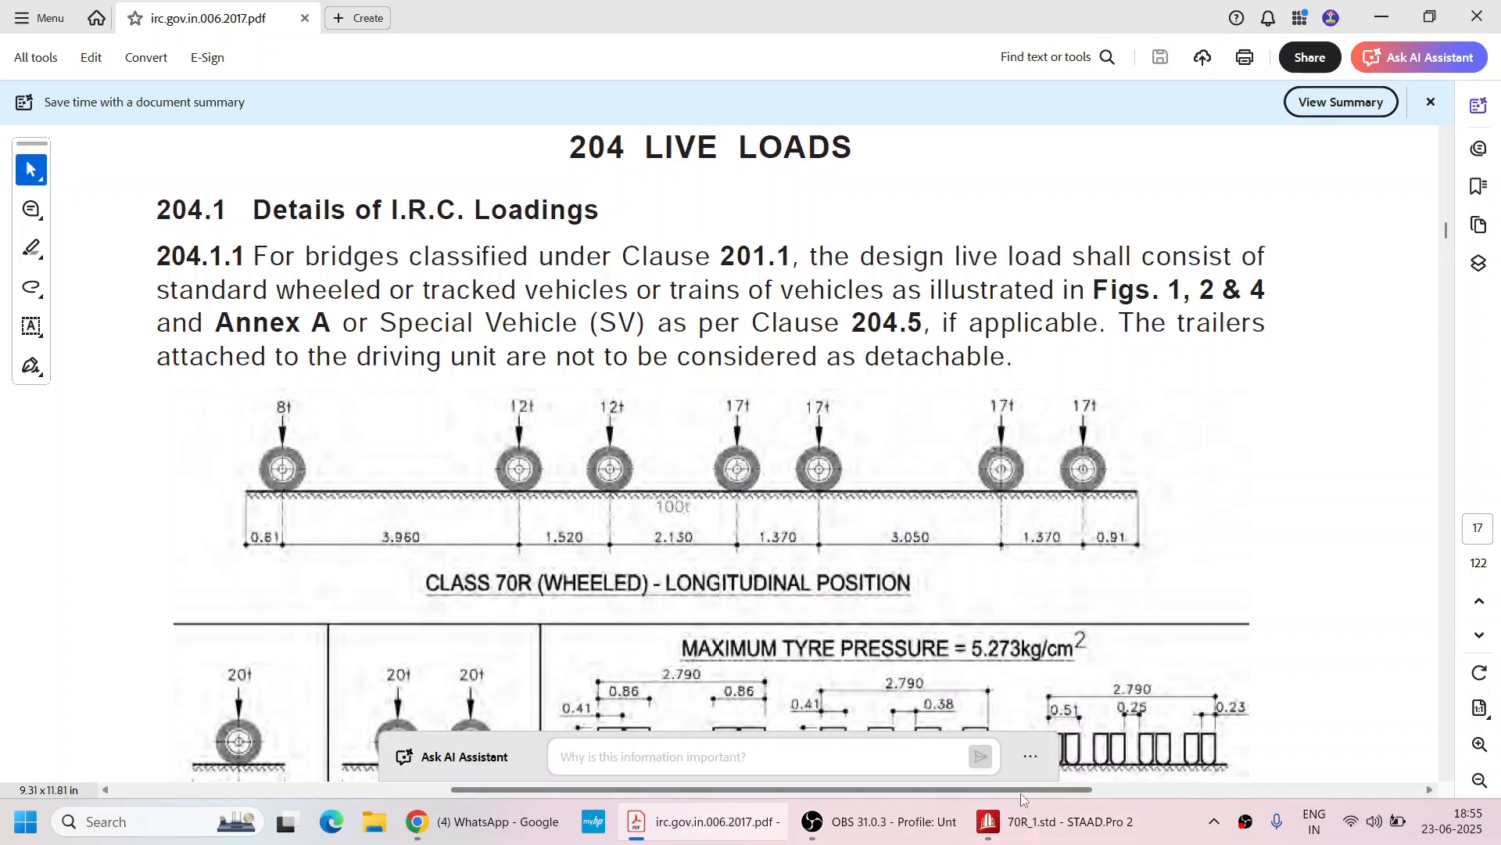
pyautogui.click(1038, 838)
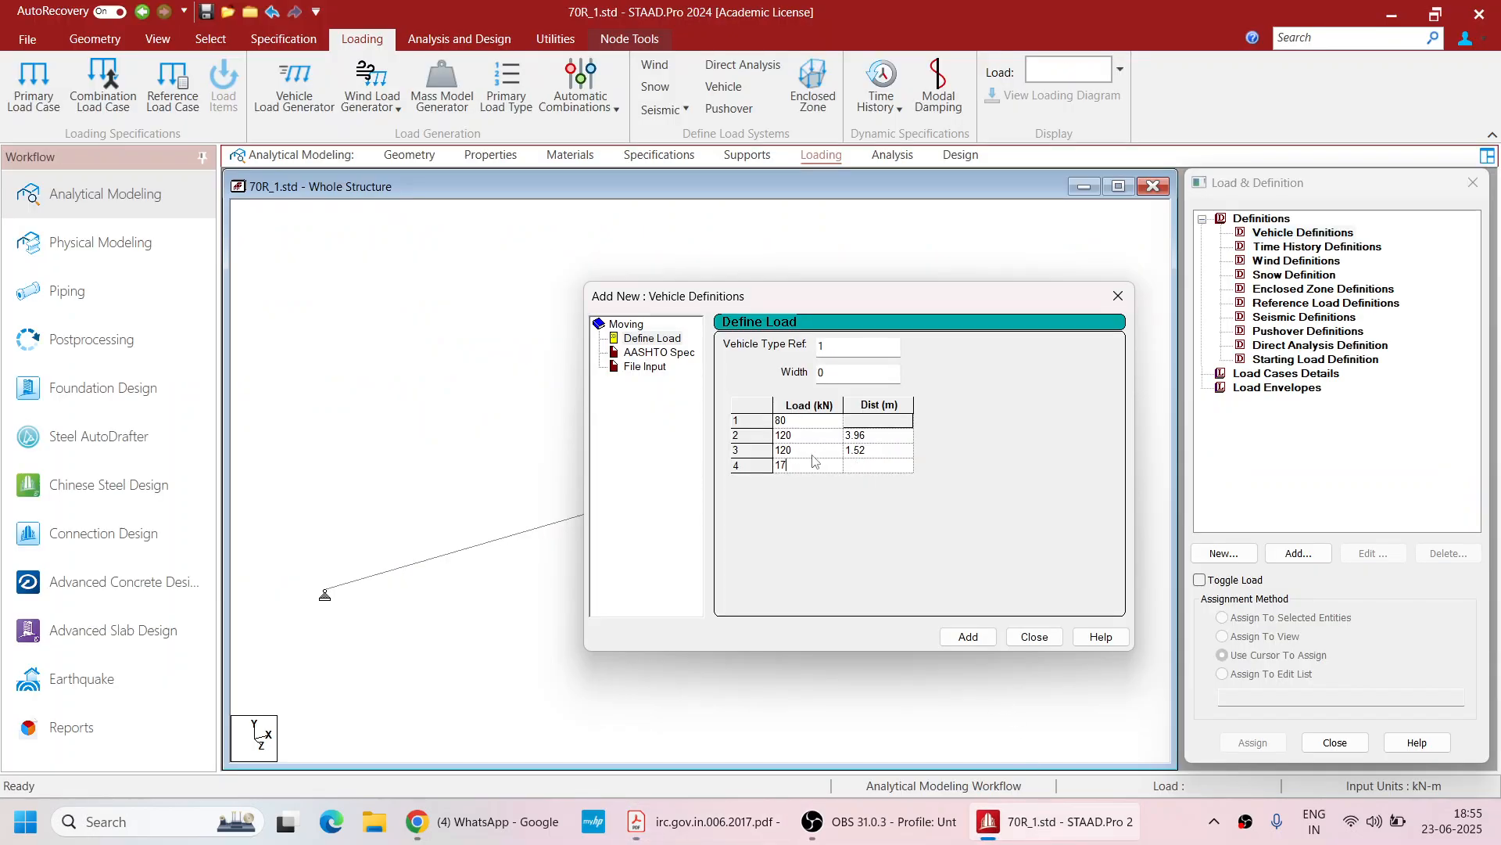
pyautogui.write('0')
pyautogui.press('Tab')
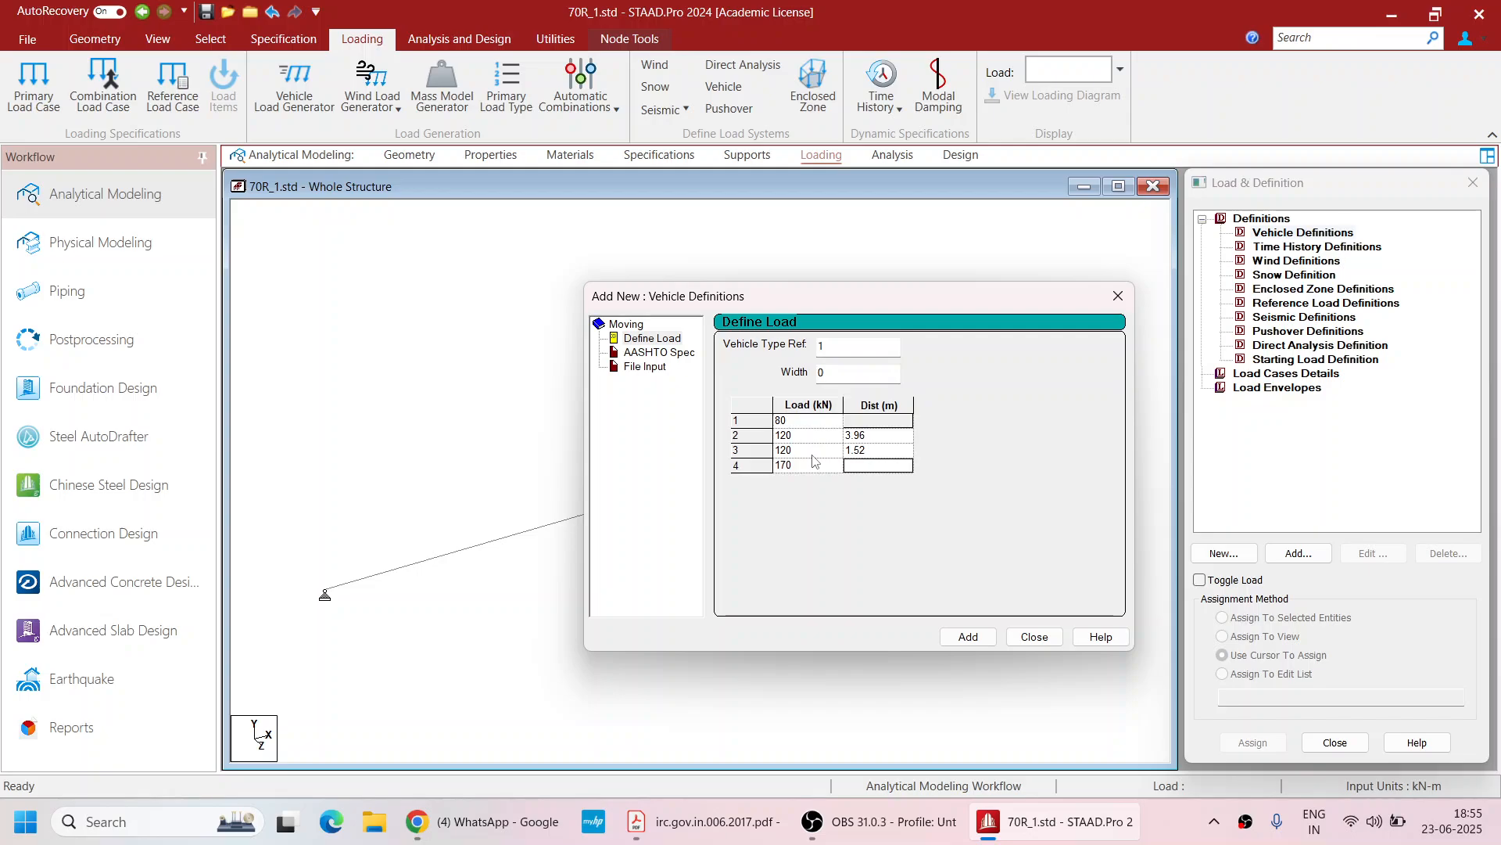
pyautogui.write('2.13')
pyautogui.press('Tab')
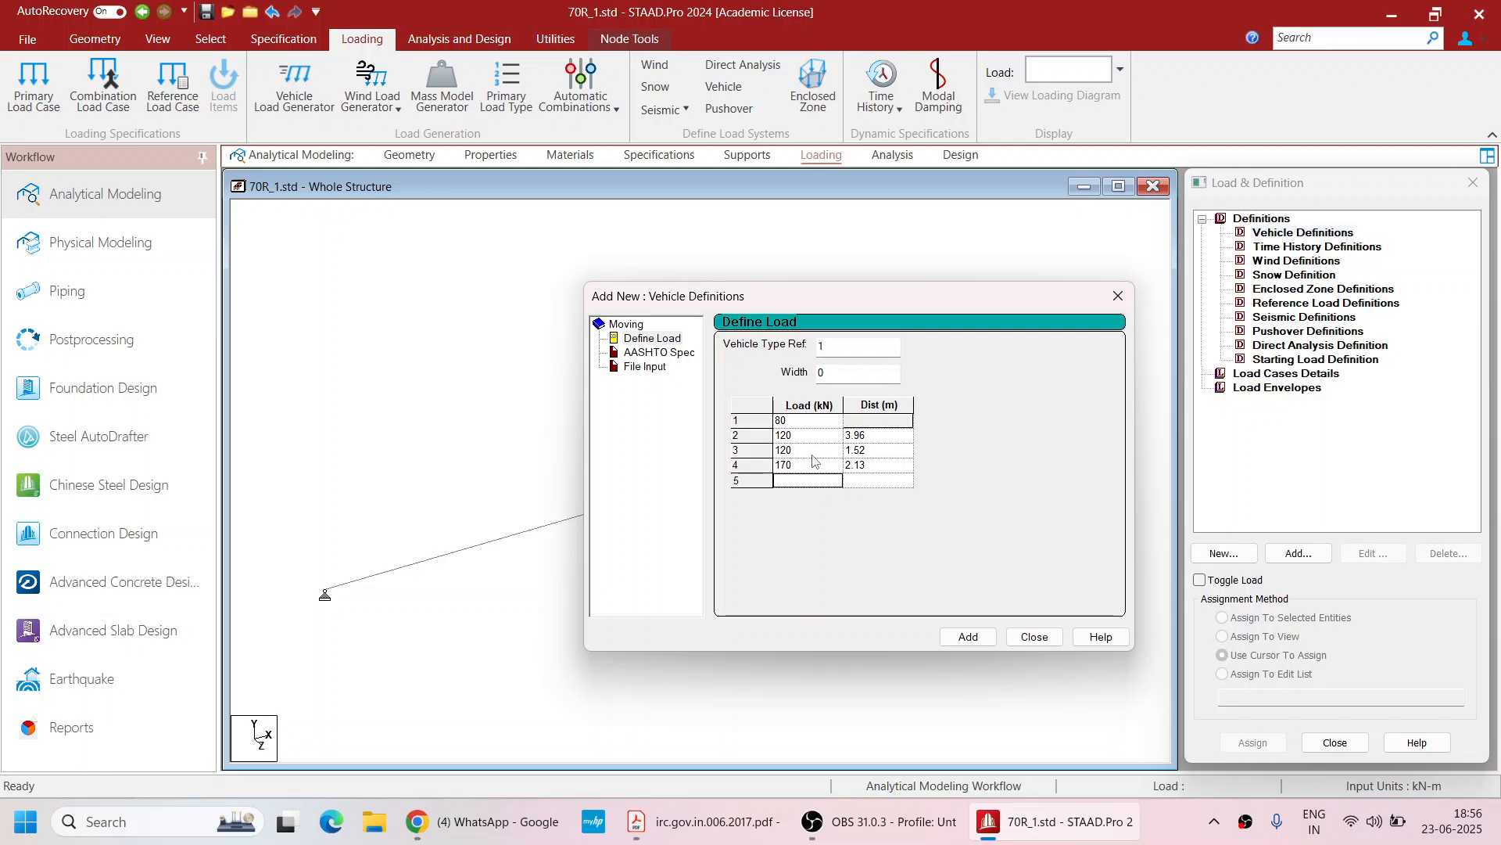
pyautogui.write('170')
pyautogui.press('Tab')
pyautogui.write('1.37')
pyautogui.press('Tab')
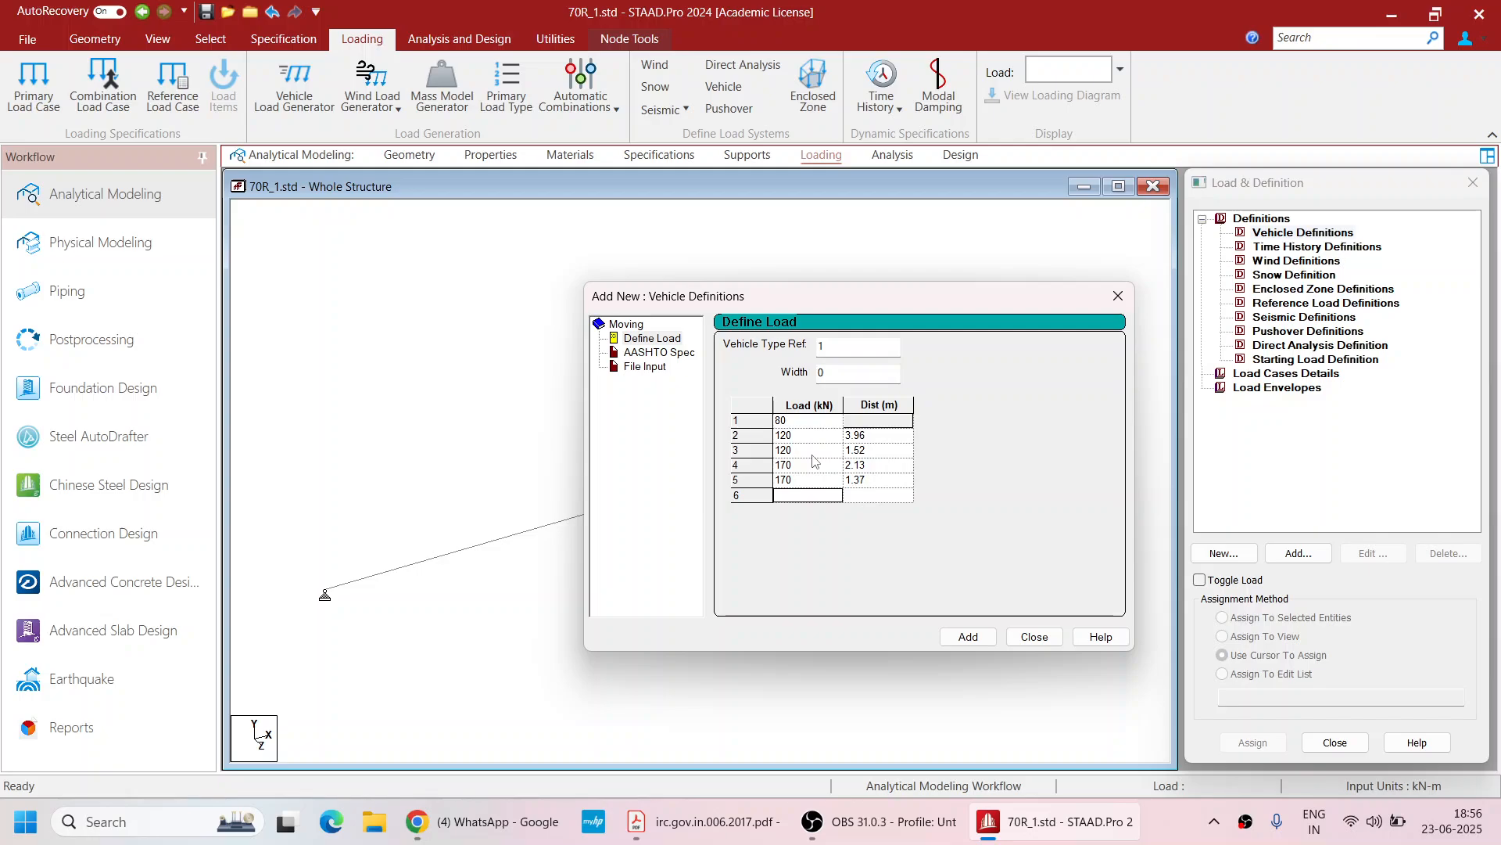
# Add two more 170 kN axles at 3.05 m and 1.37 m, then add the vehicle definition and close the dialog
pyautogui.write('170')
pyautogui.press('Tab')
pyautogui.write('3.05')
pyautogui.press('Tab')
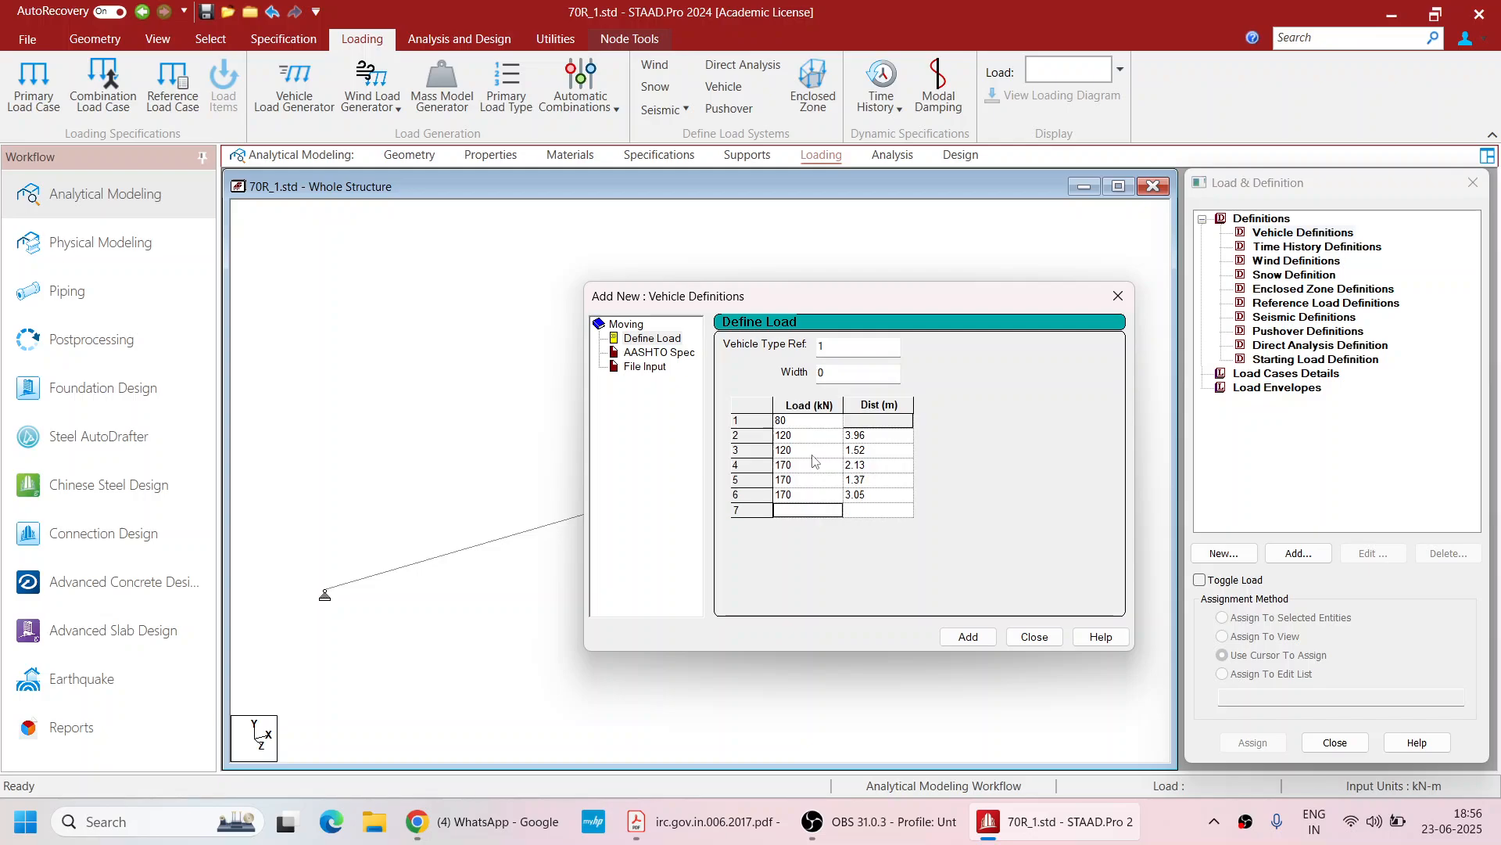
pyautogui.write('170')
pyautogui.press('Tab')
pyautogui.write('1.37')
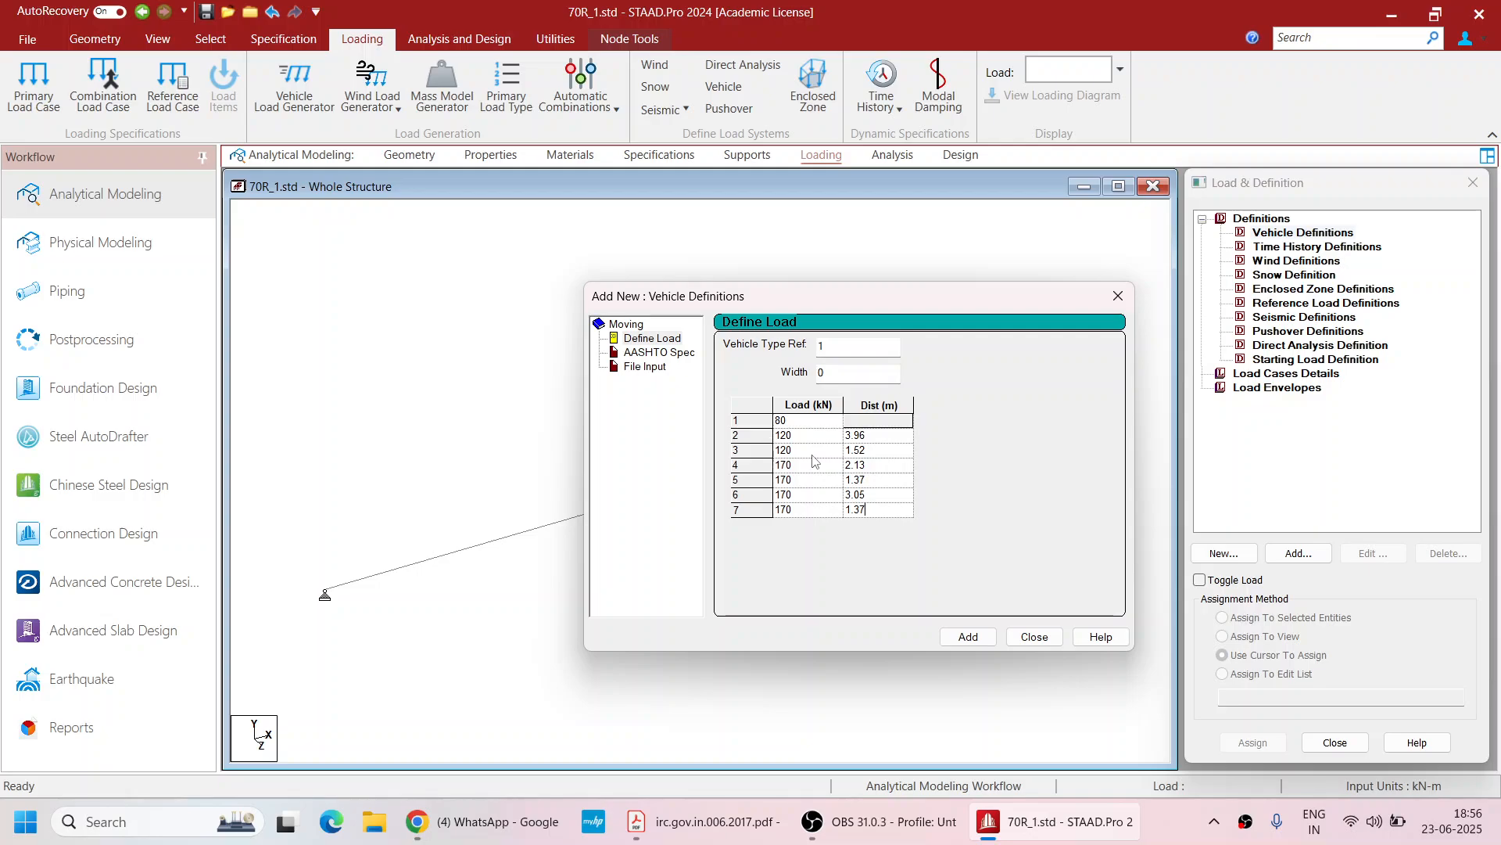
pyautogui.click(962, 637)
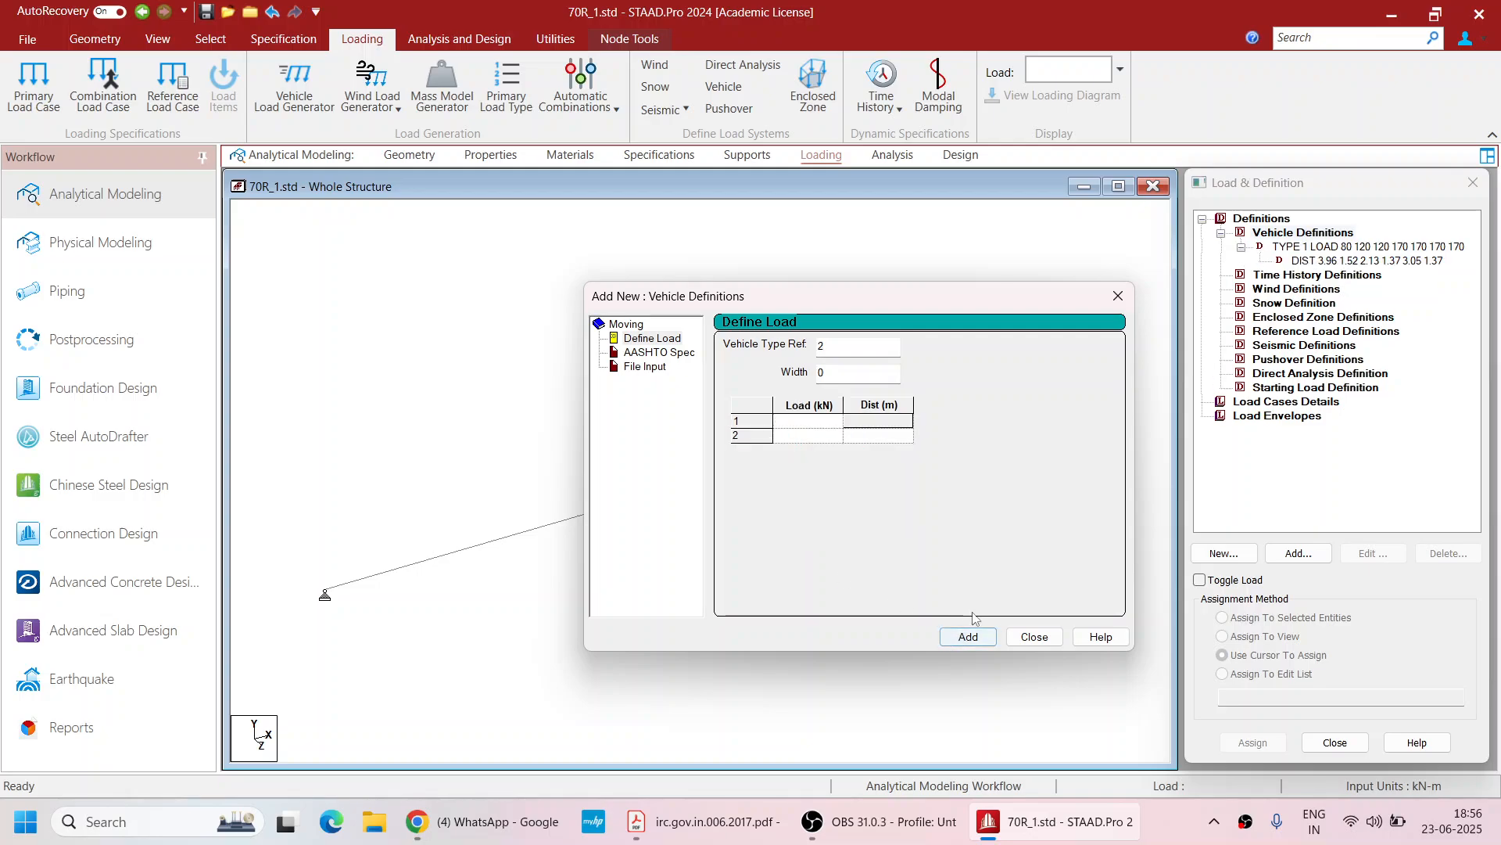
pyautogui.click(1050, 635)
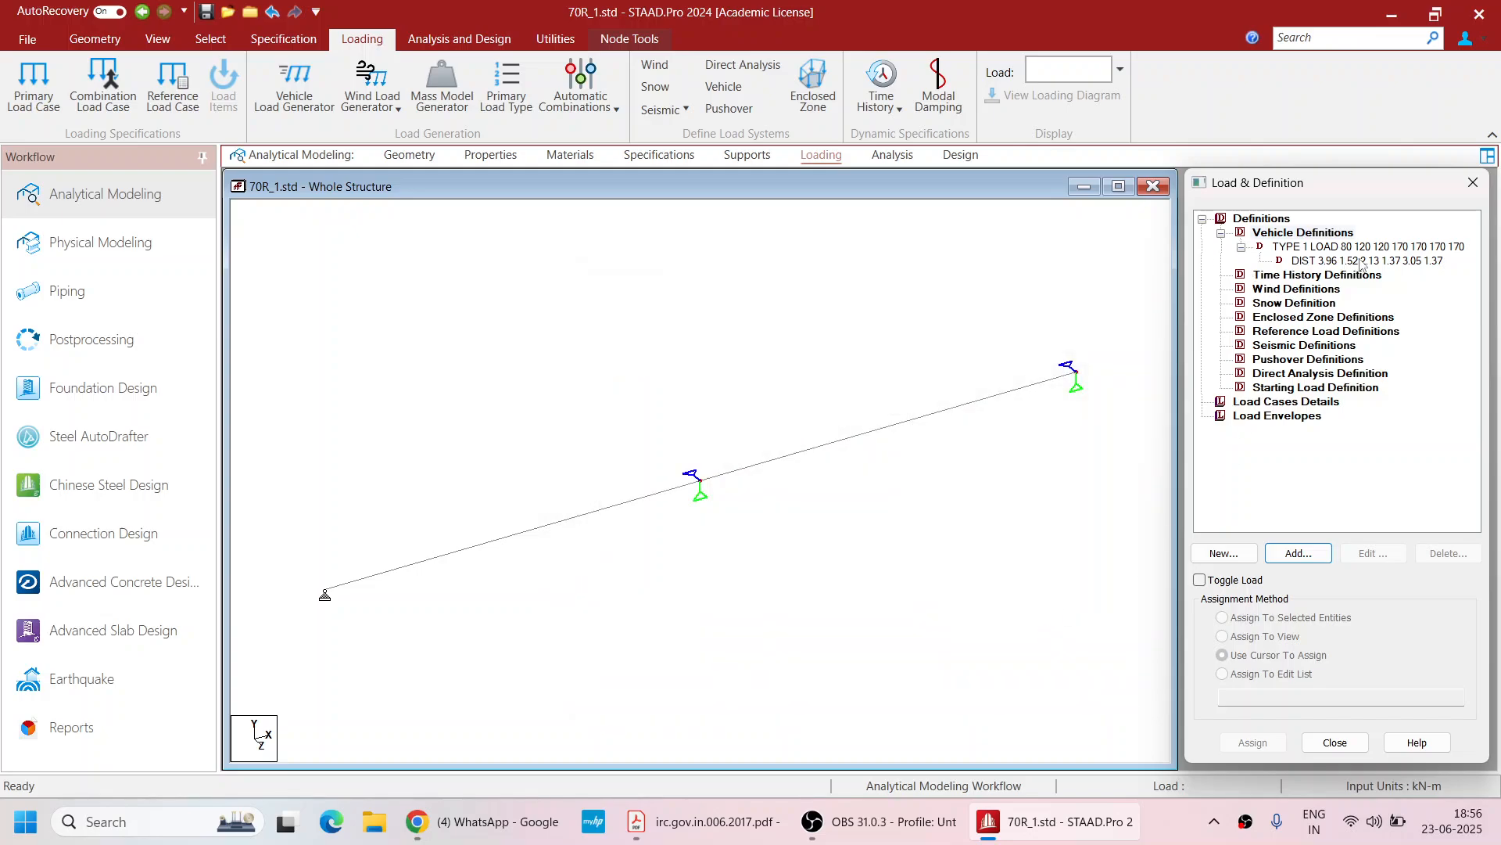
# Create primary load case 1 with Dead loading type titled DL
pyautogui.click(1276, 401)
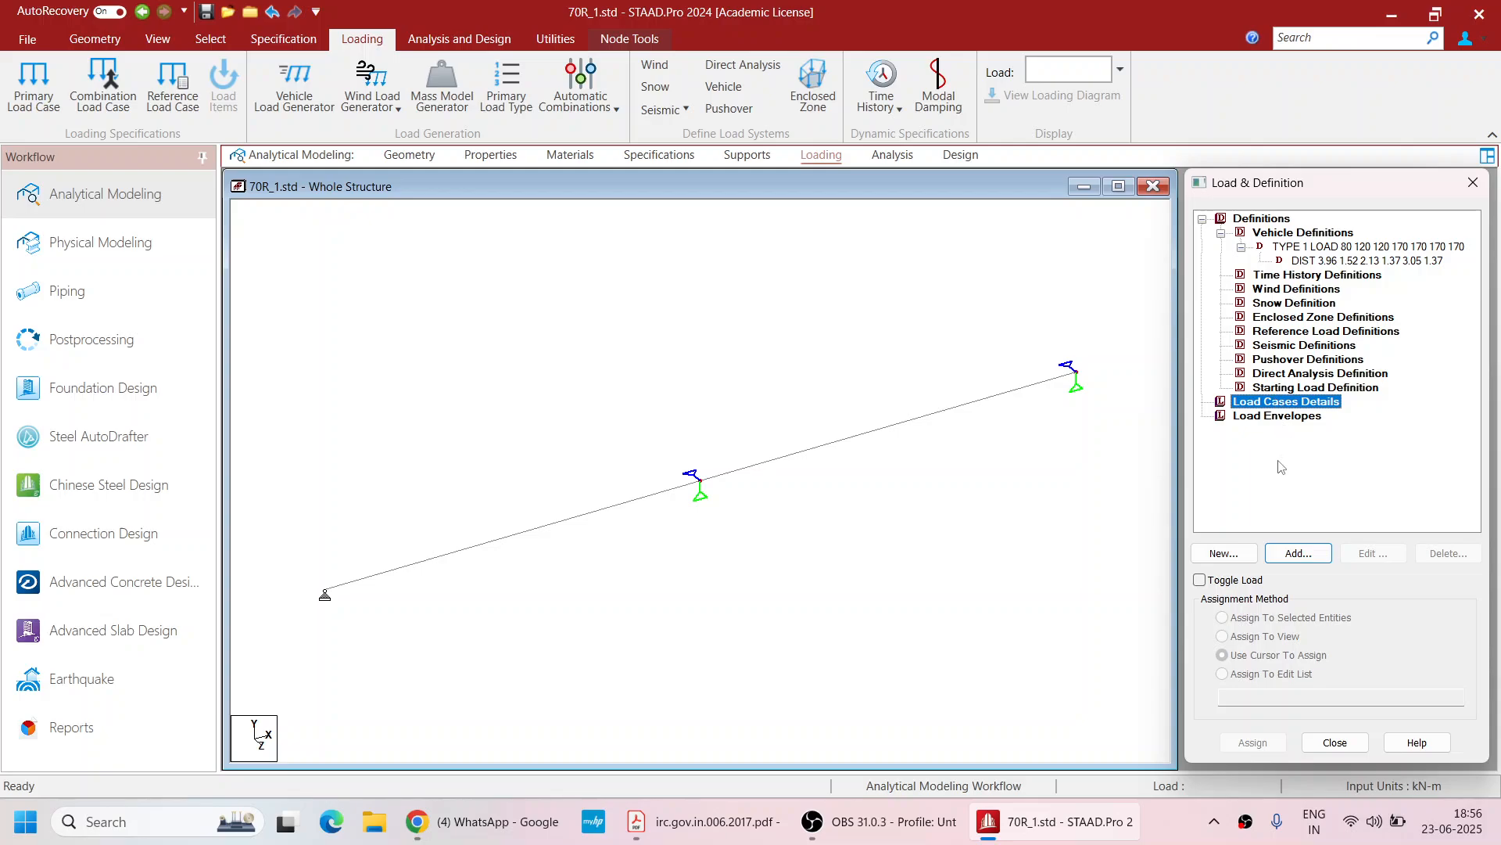
pyautogui.click(1287, 556)
pyautogui.click(929, 316)
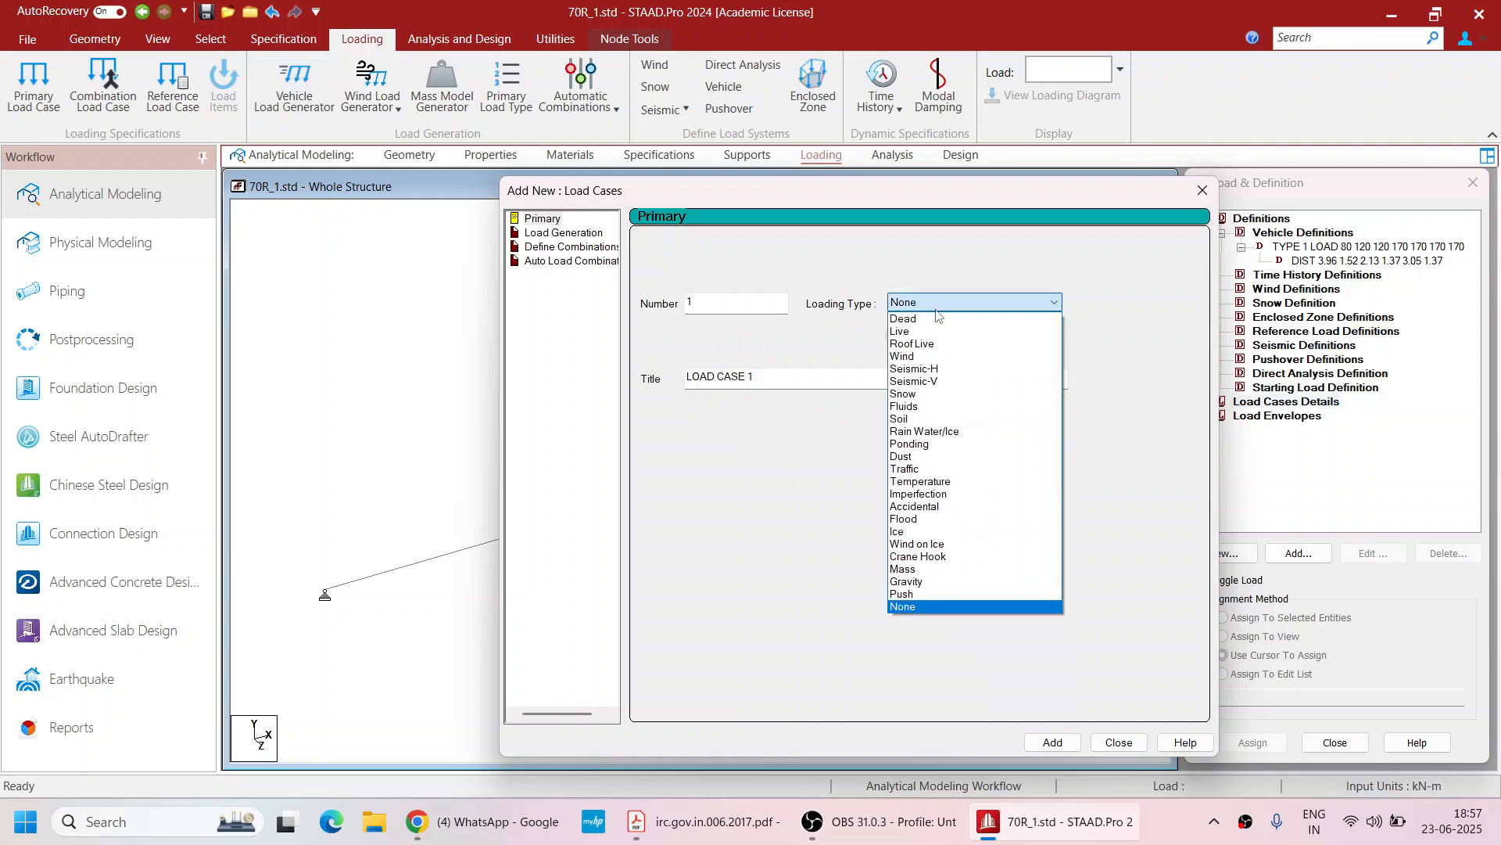
pyautogui.click(911, 329)
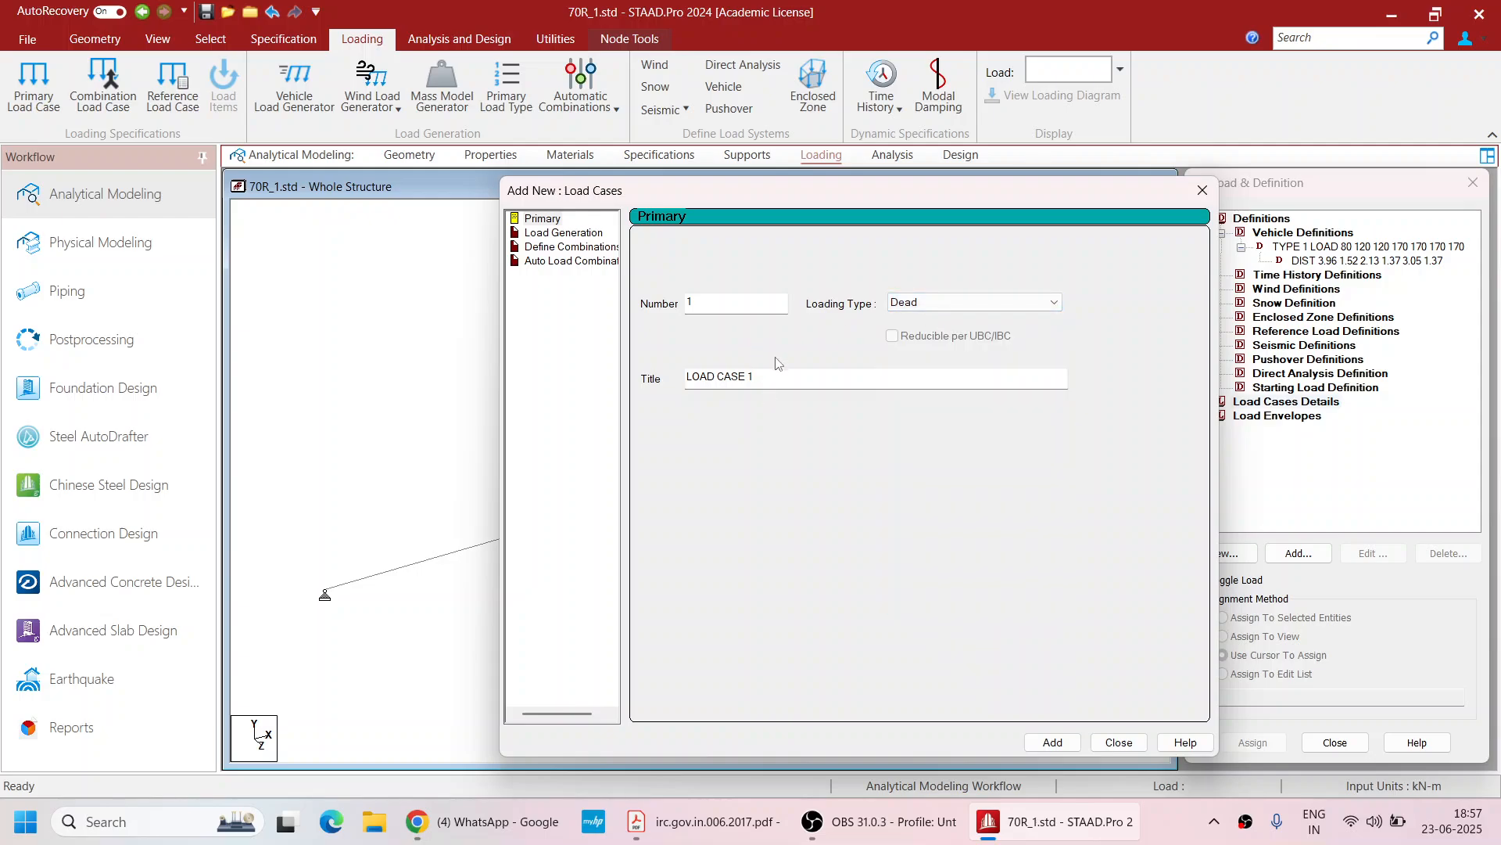
pyautogui.doubleClick(778, 377)
pyautogui.write('DL')
pyautogui.click(1052, 742)
pyautogui.click(1116, 743)
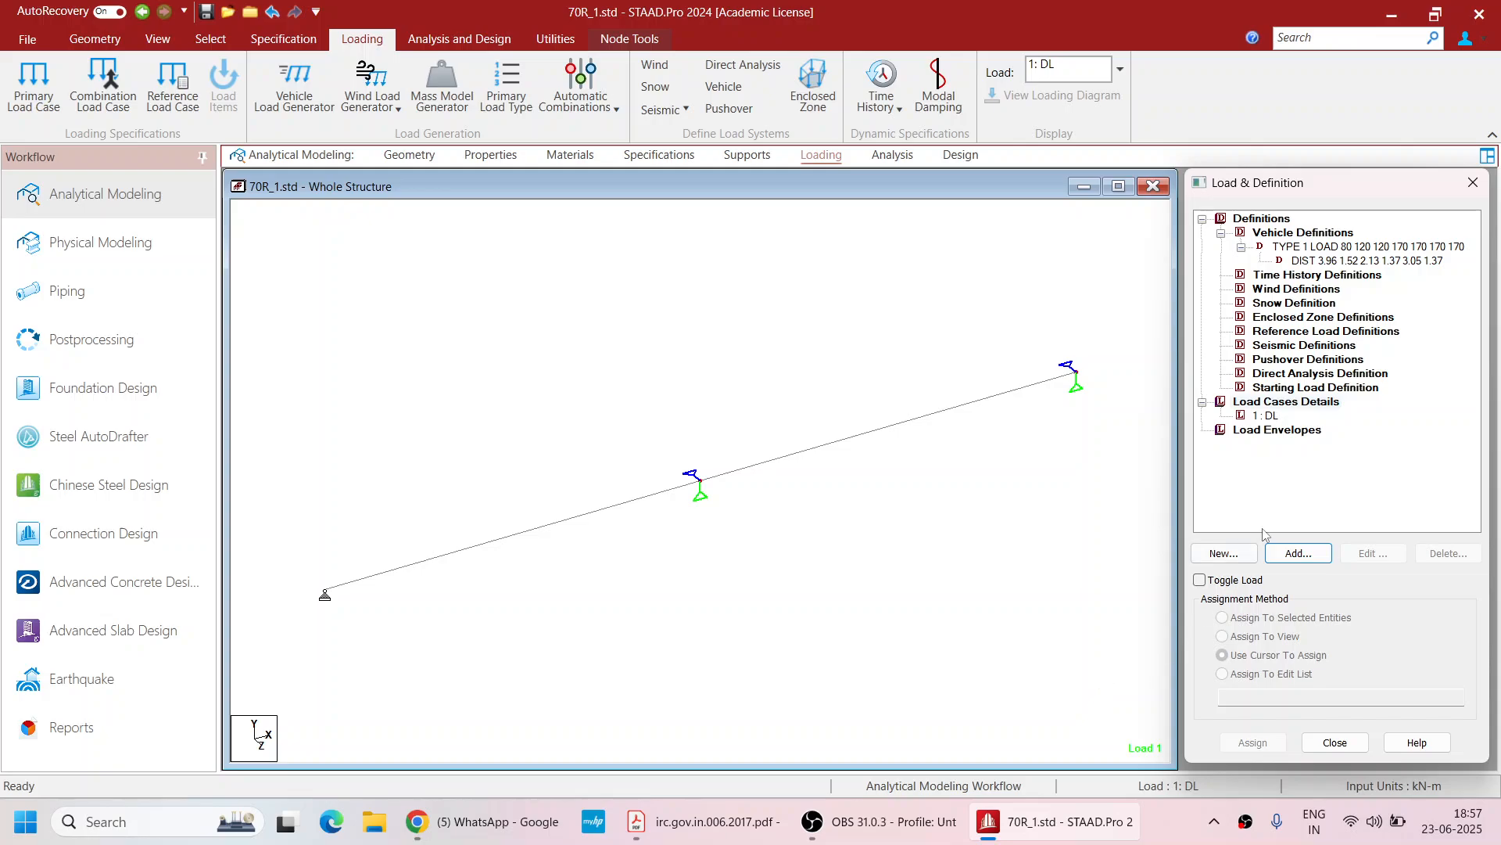
# Add a selfweight load in Y with factor -1 to the DL case and assign it to the view
pyautogui.click(1298, 553)
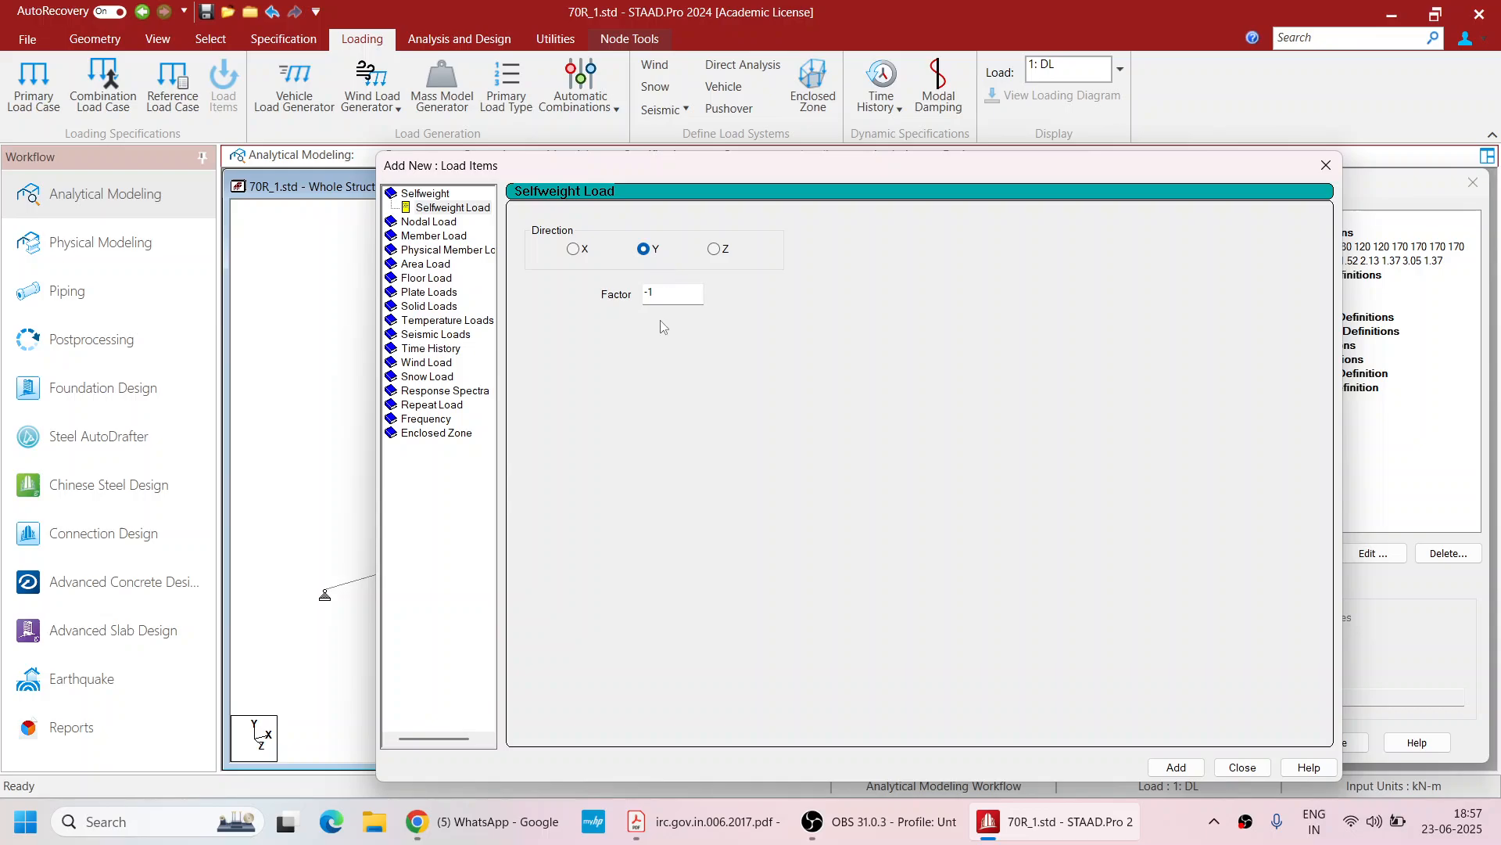
pyautogui.click(1176, 767)
pyautogui.click(1242, 768)
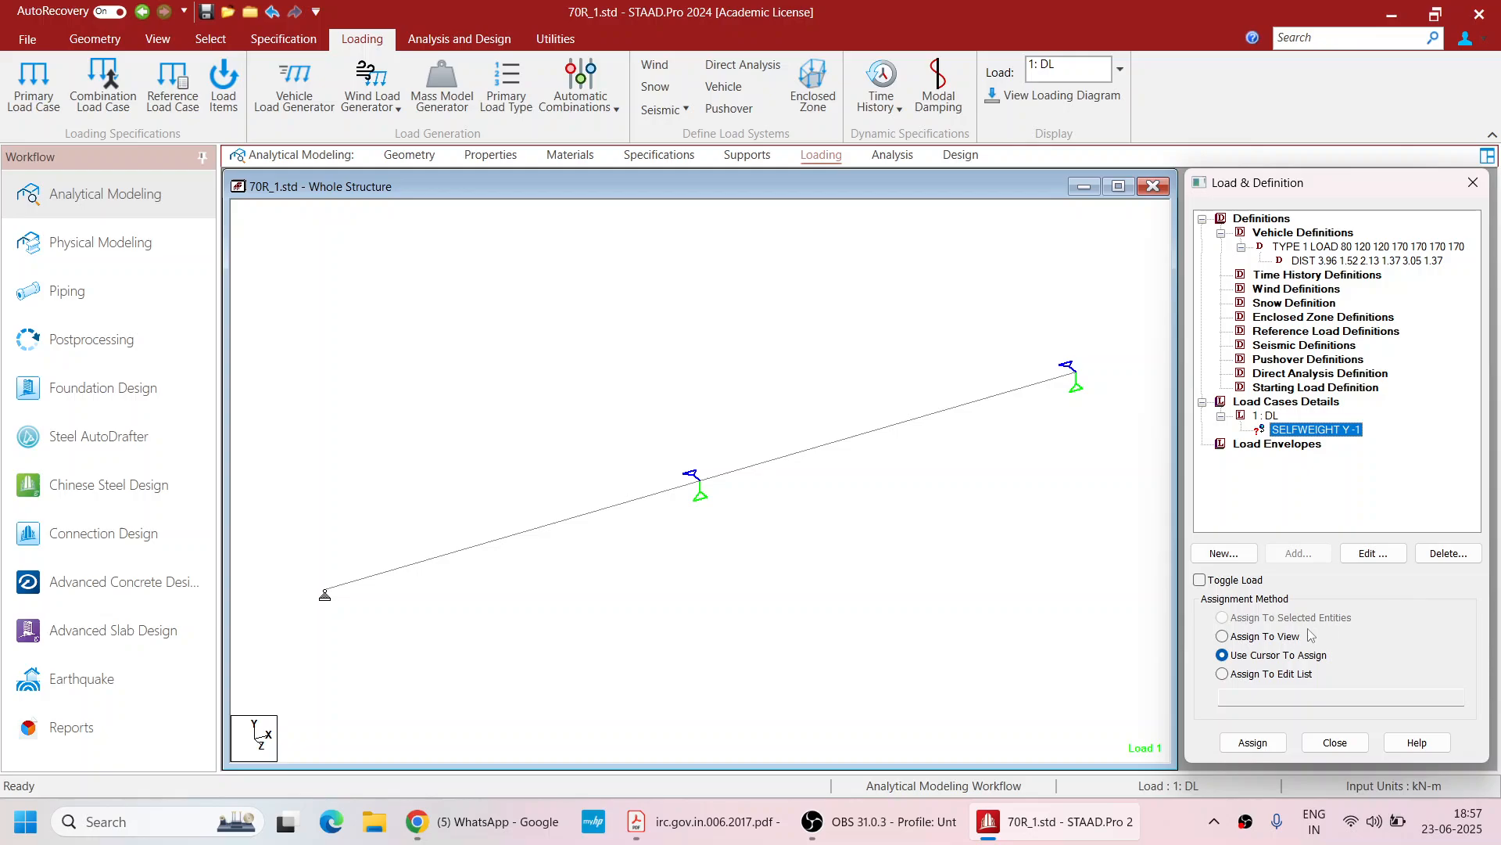
pyautogui.click(1222, 636)
pyautogui.click(1254, 742)
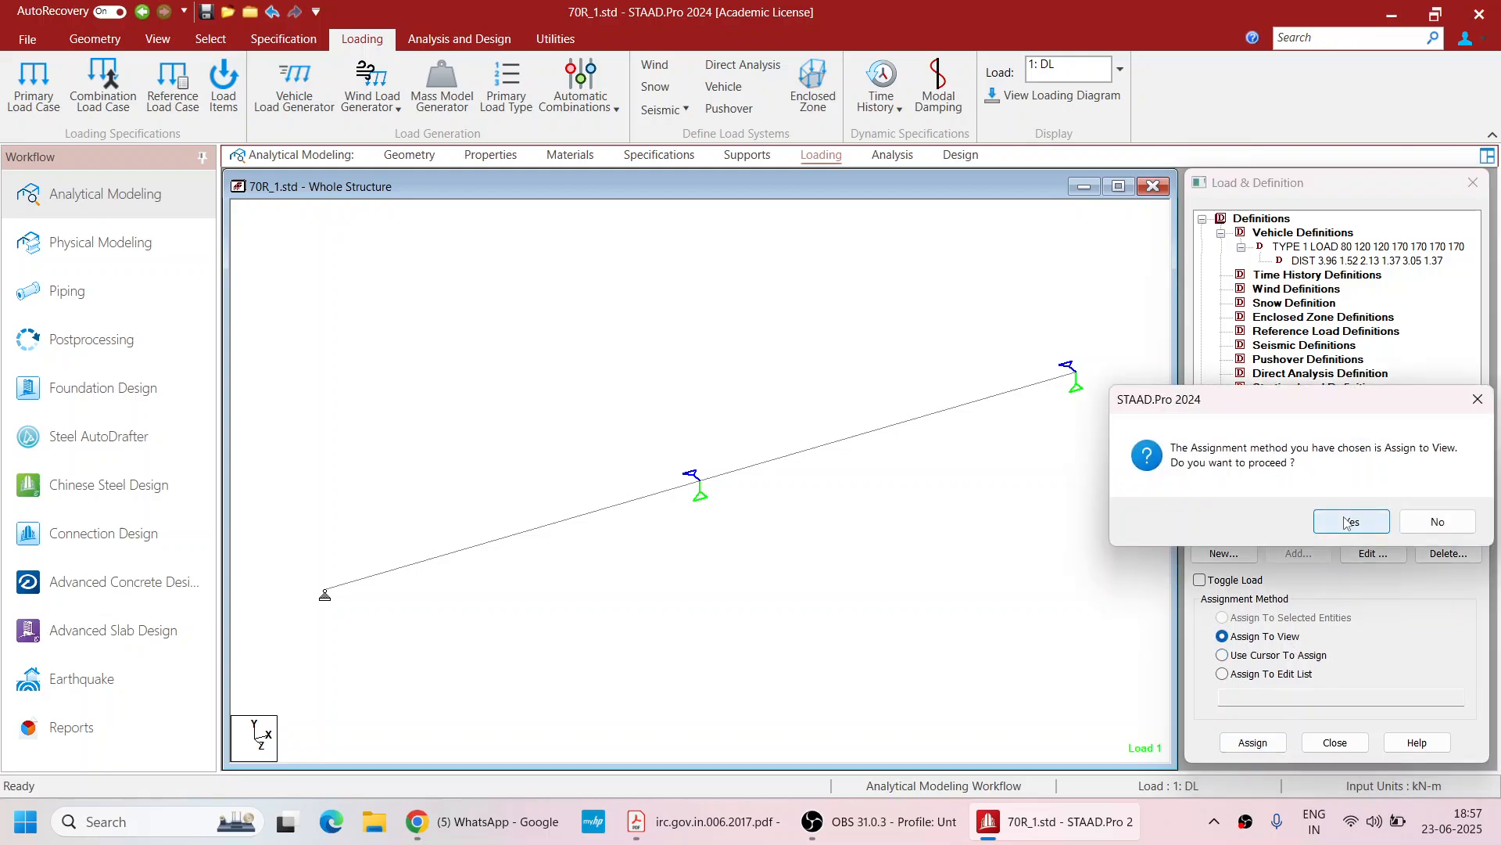
pyautogui.click(1339, 524)
pyautogui.click(1265, 416)
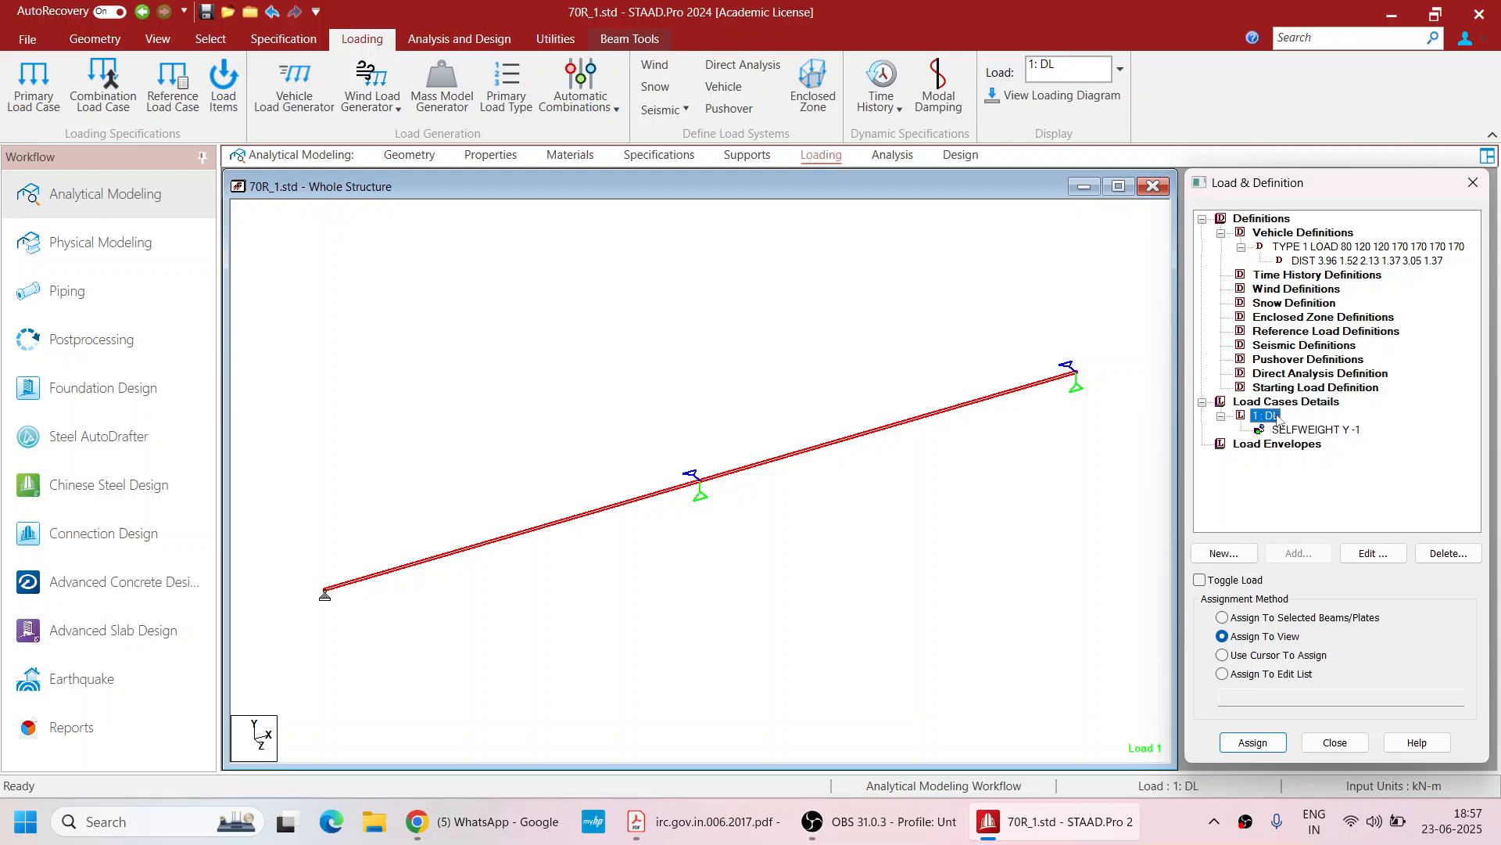
pyautogui.click(1299, 552)
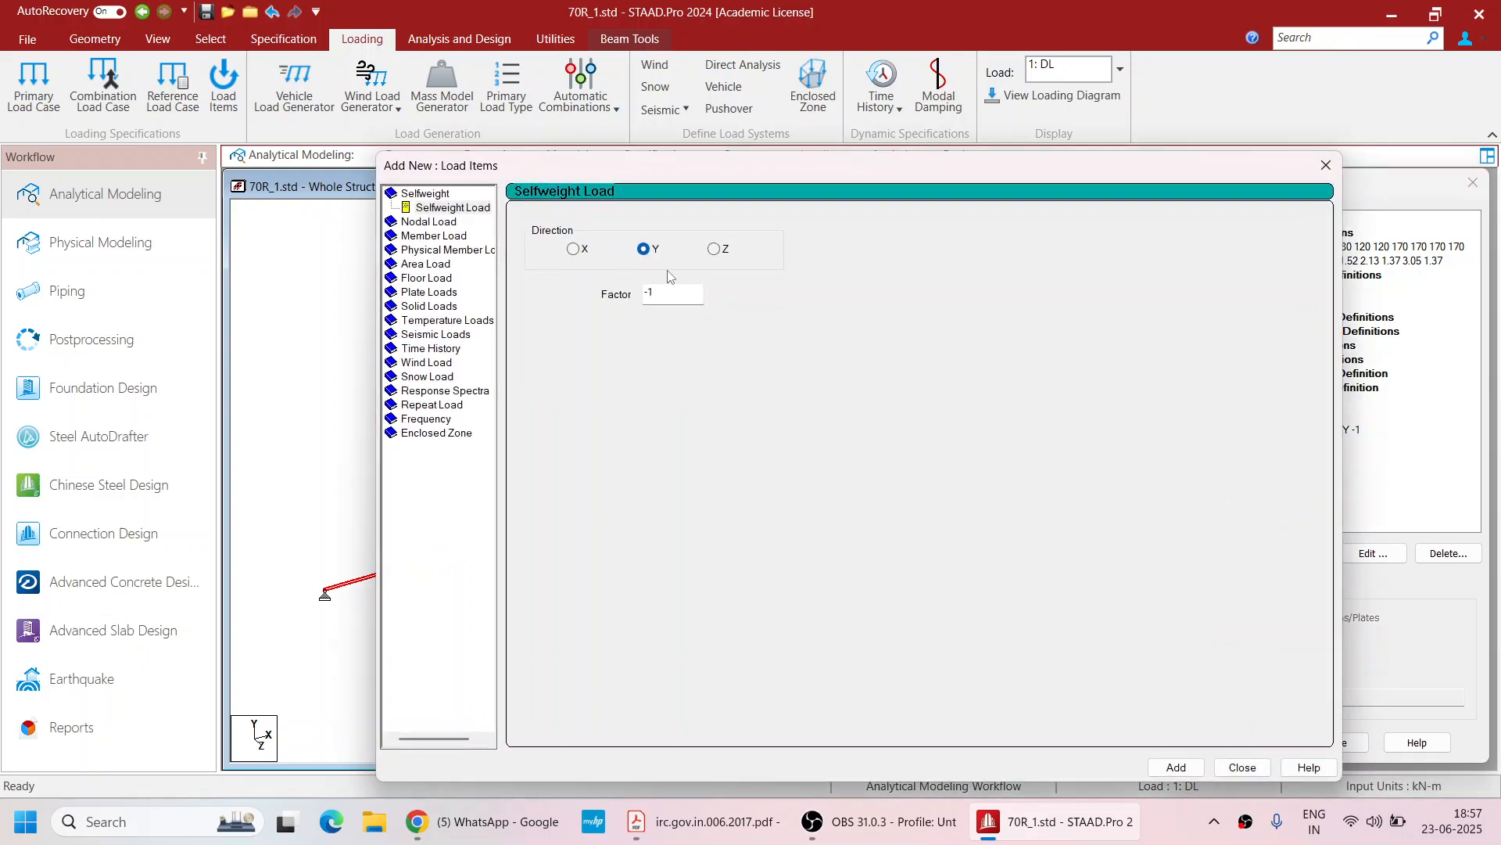
pyautogui.click(1327, 166)
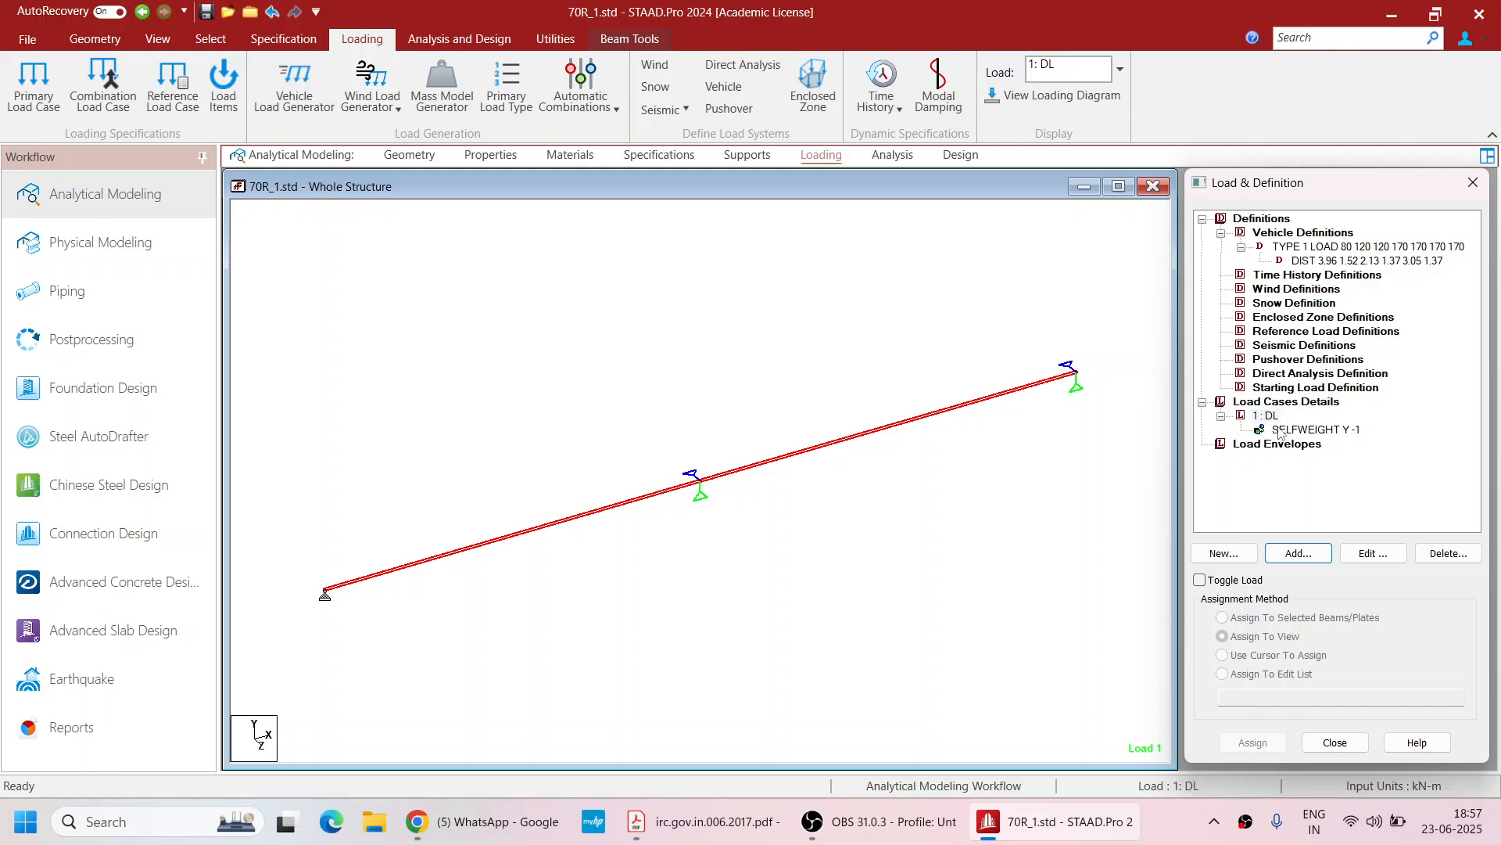
pyautogui.click(1283, 429)
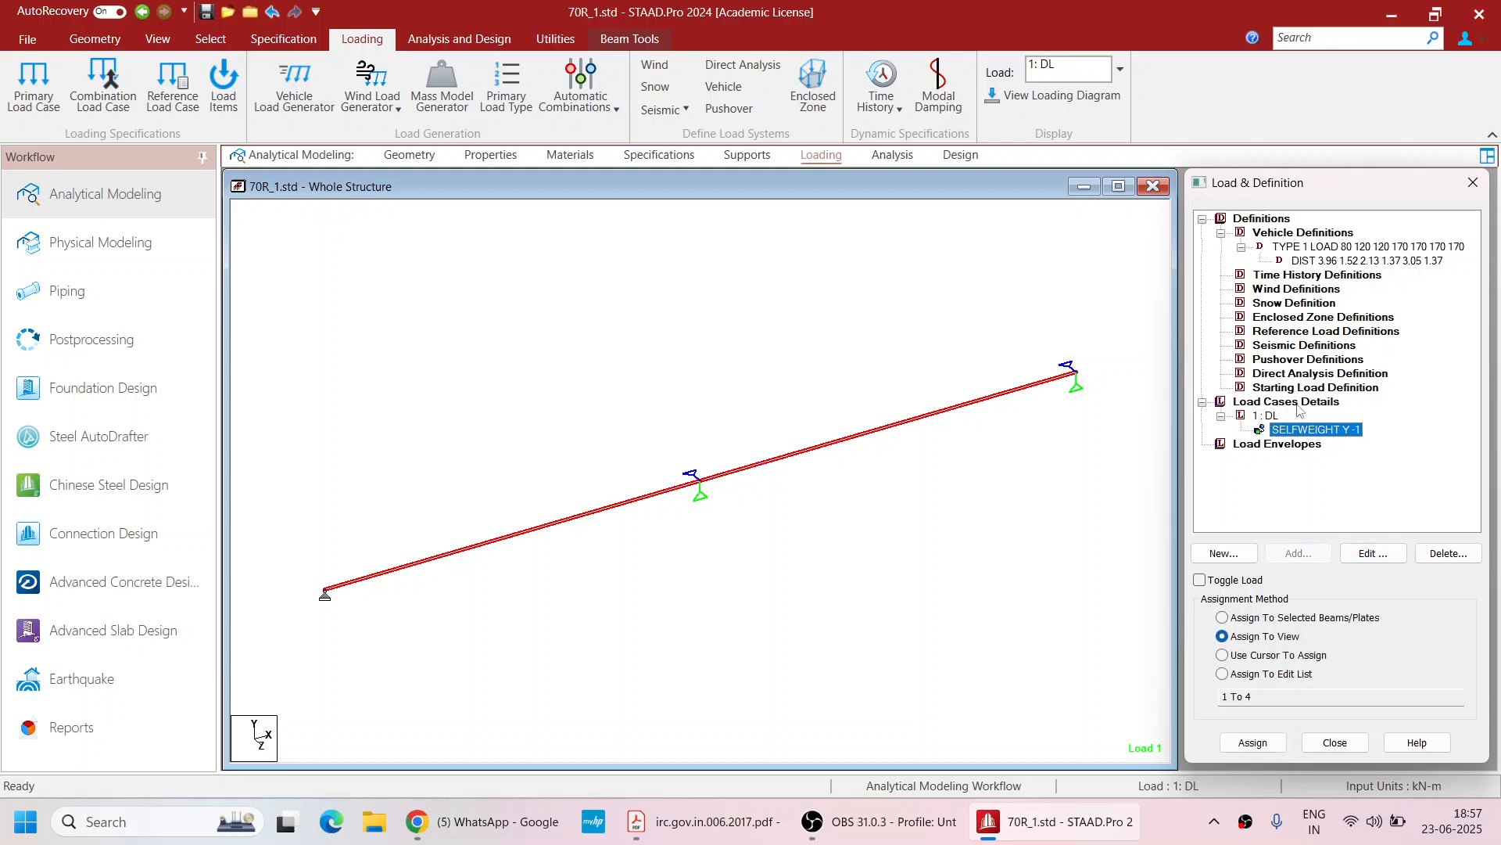
# Add a load generation case generating 1 load with predefined load 1 added
pyautogui.click(1298, 402)
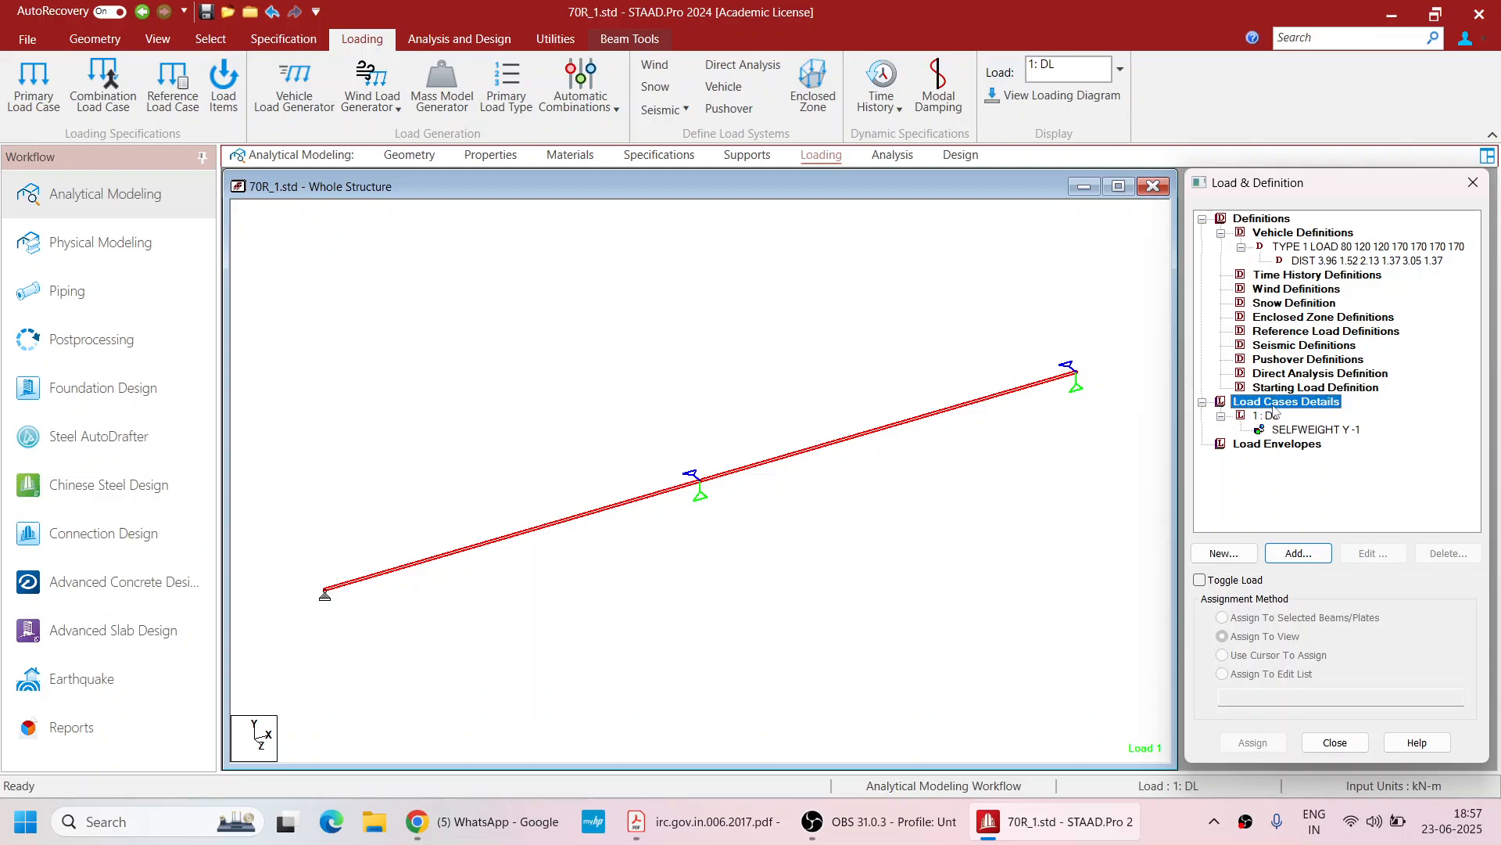
pyautogui.click(1298, 553)
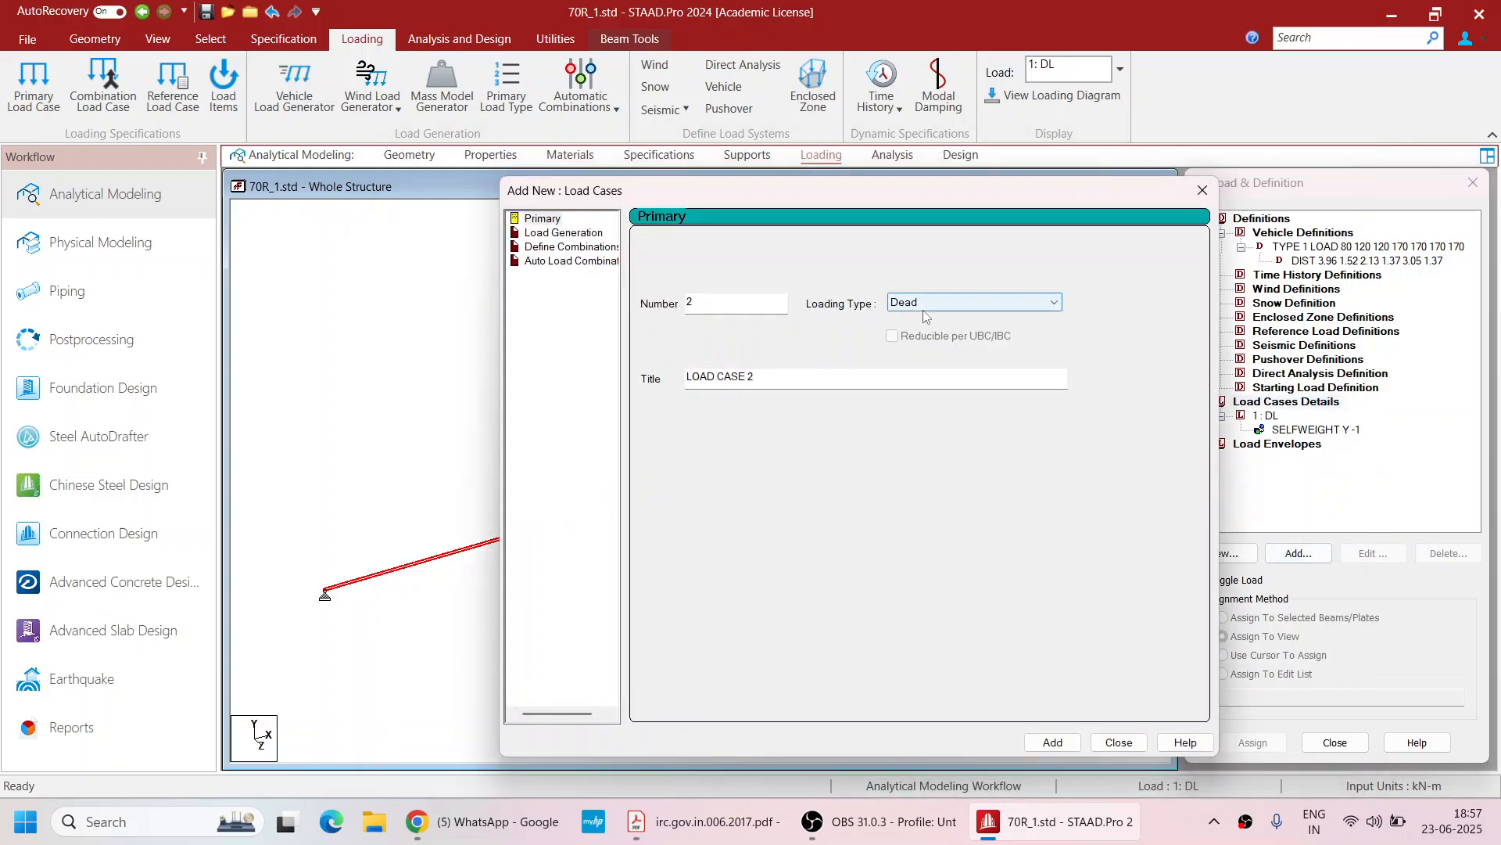
pyautogui.click(562, 233)
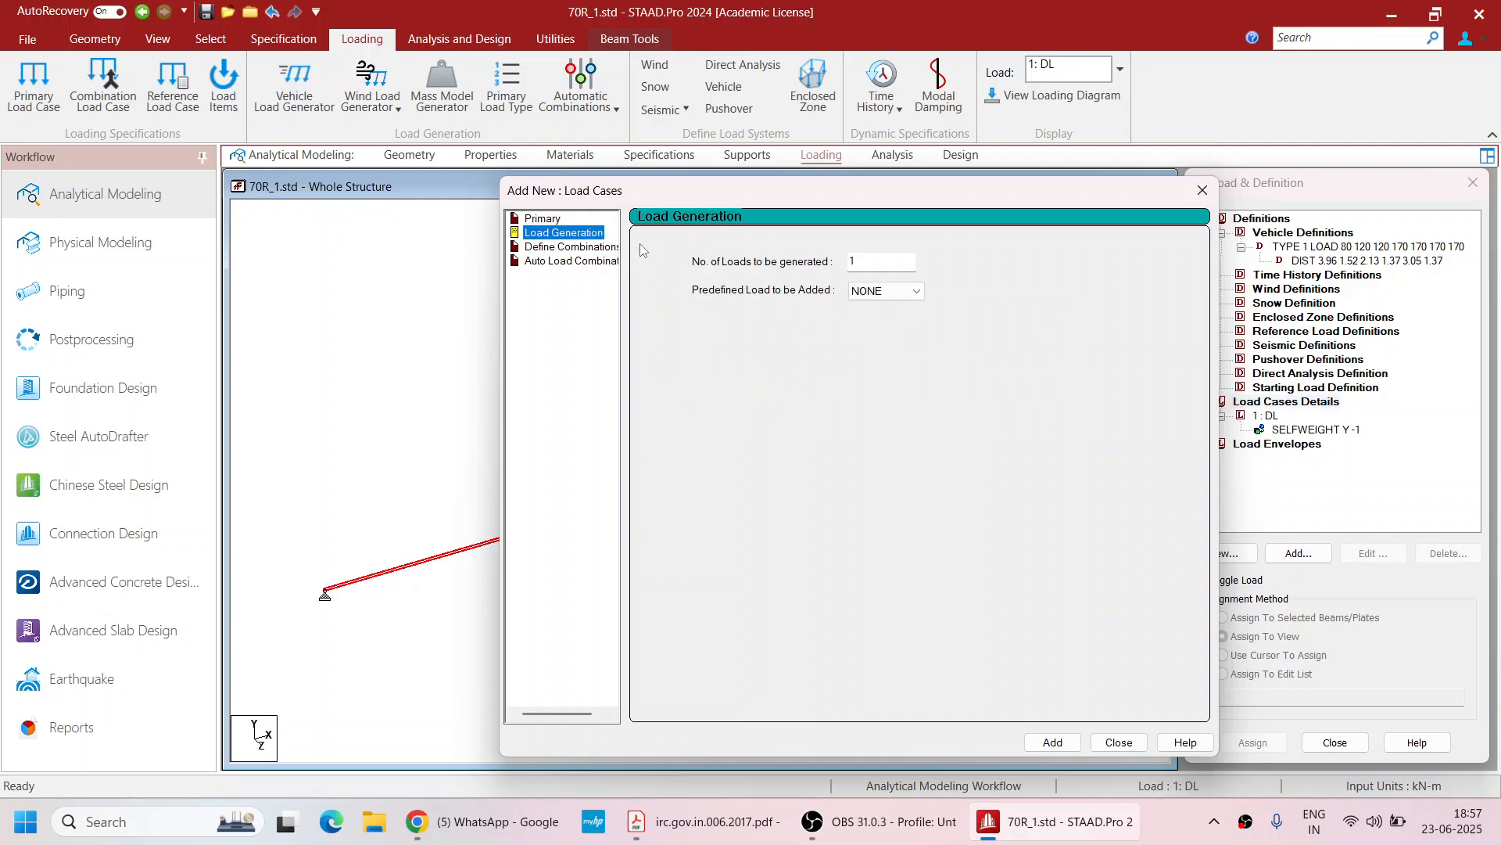
pyautogui.click(877, 291)
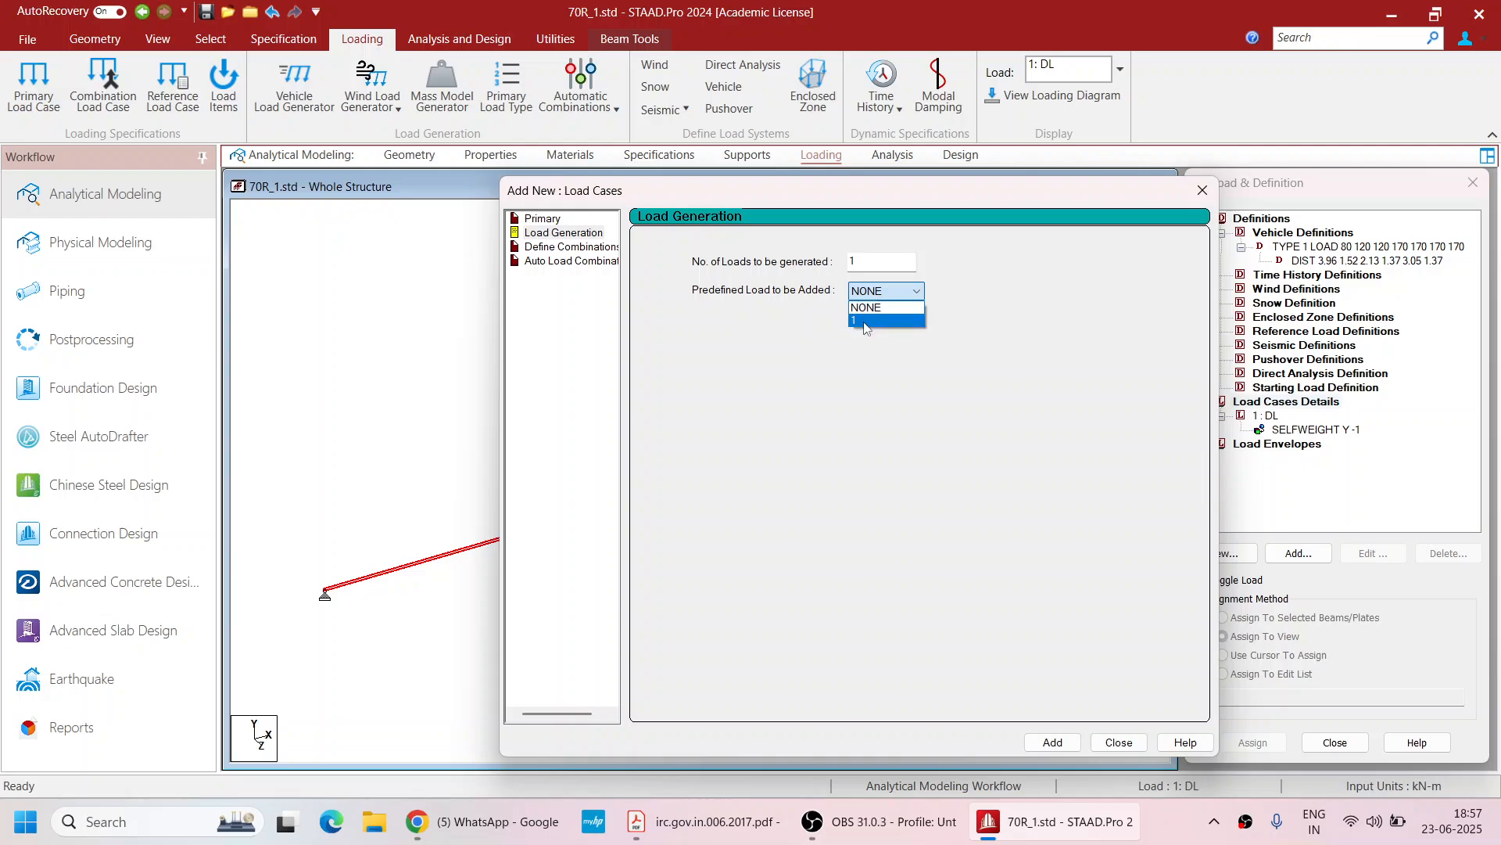
pyautogui.click(880, 319)
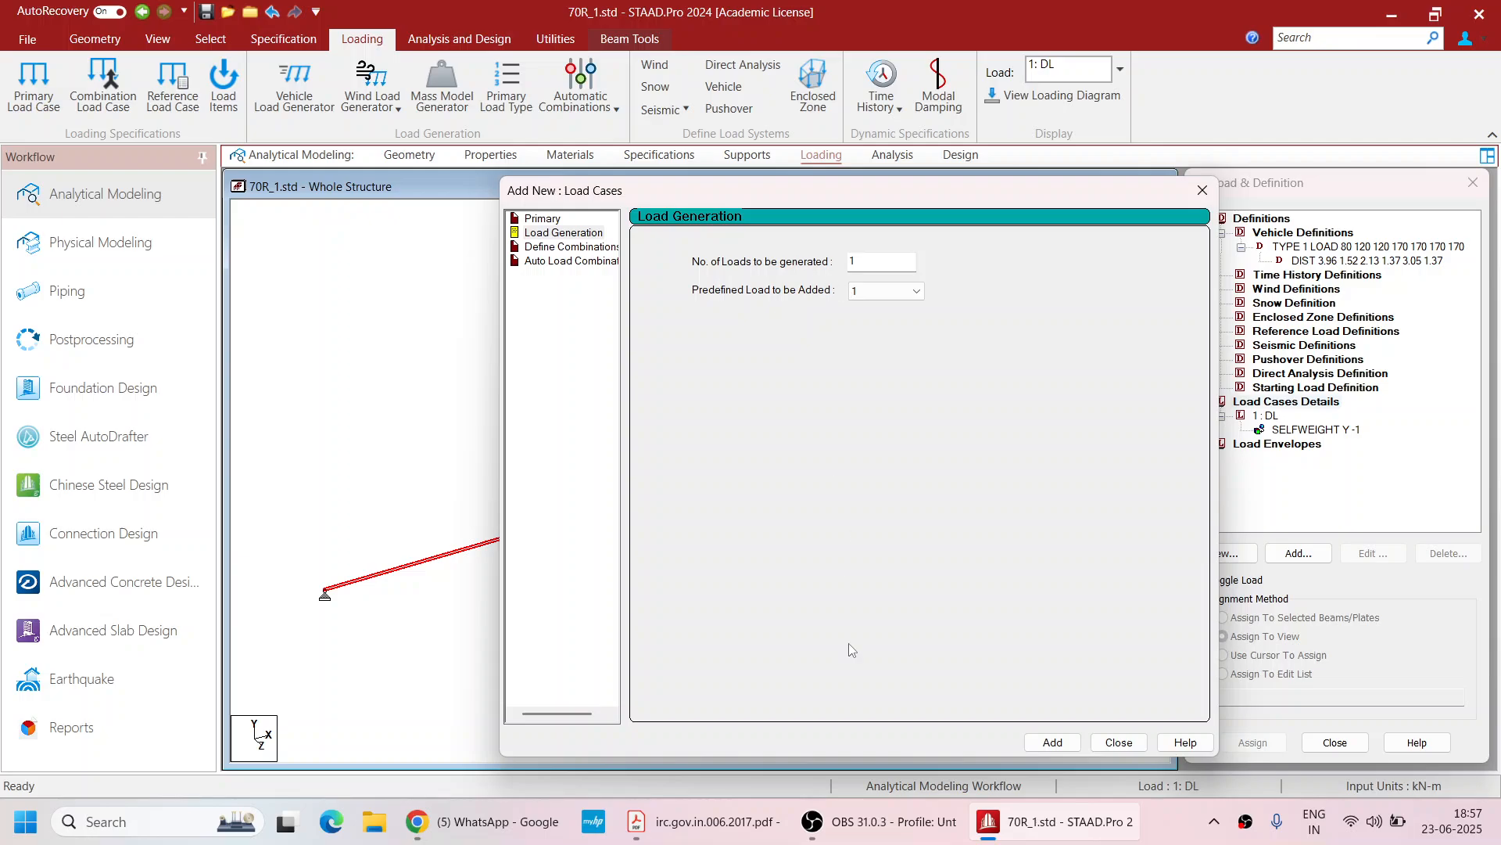
pyautogui.click(1051, 742)
pyautogui.click(1118, 742)
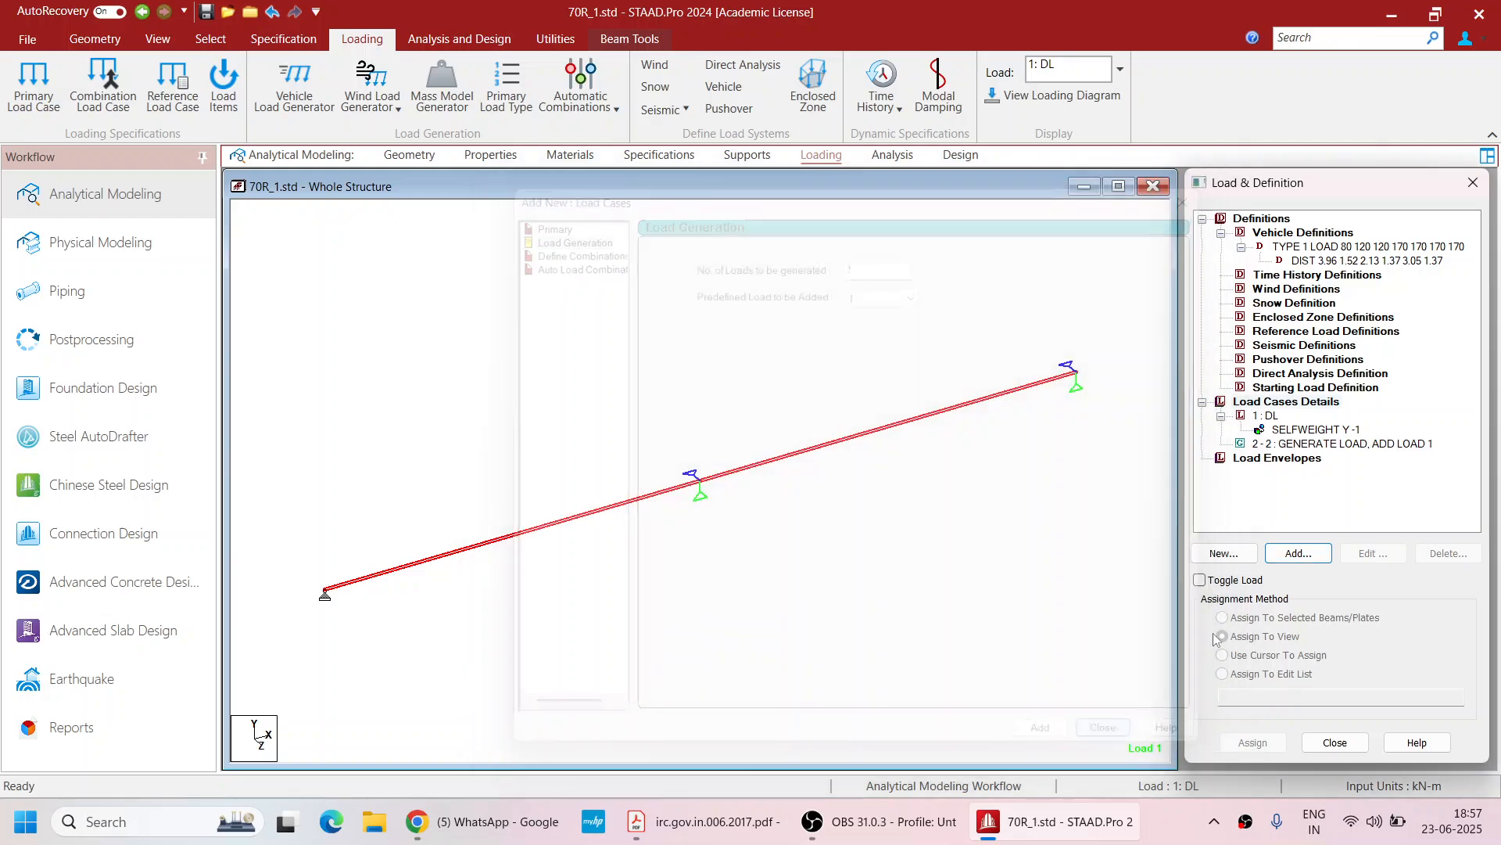
# Add a vehicle type 1 load generation starting at coordinates 0, 0, 0 with an x increment of 0.1 m
pyautogui.click(1322, 444)
pyautogui.click(1324, 557)
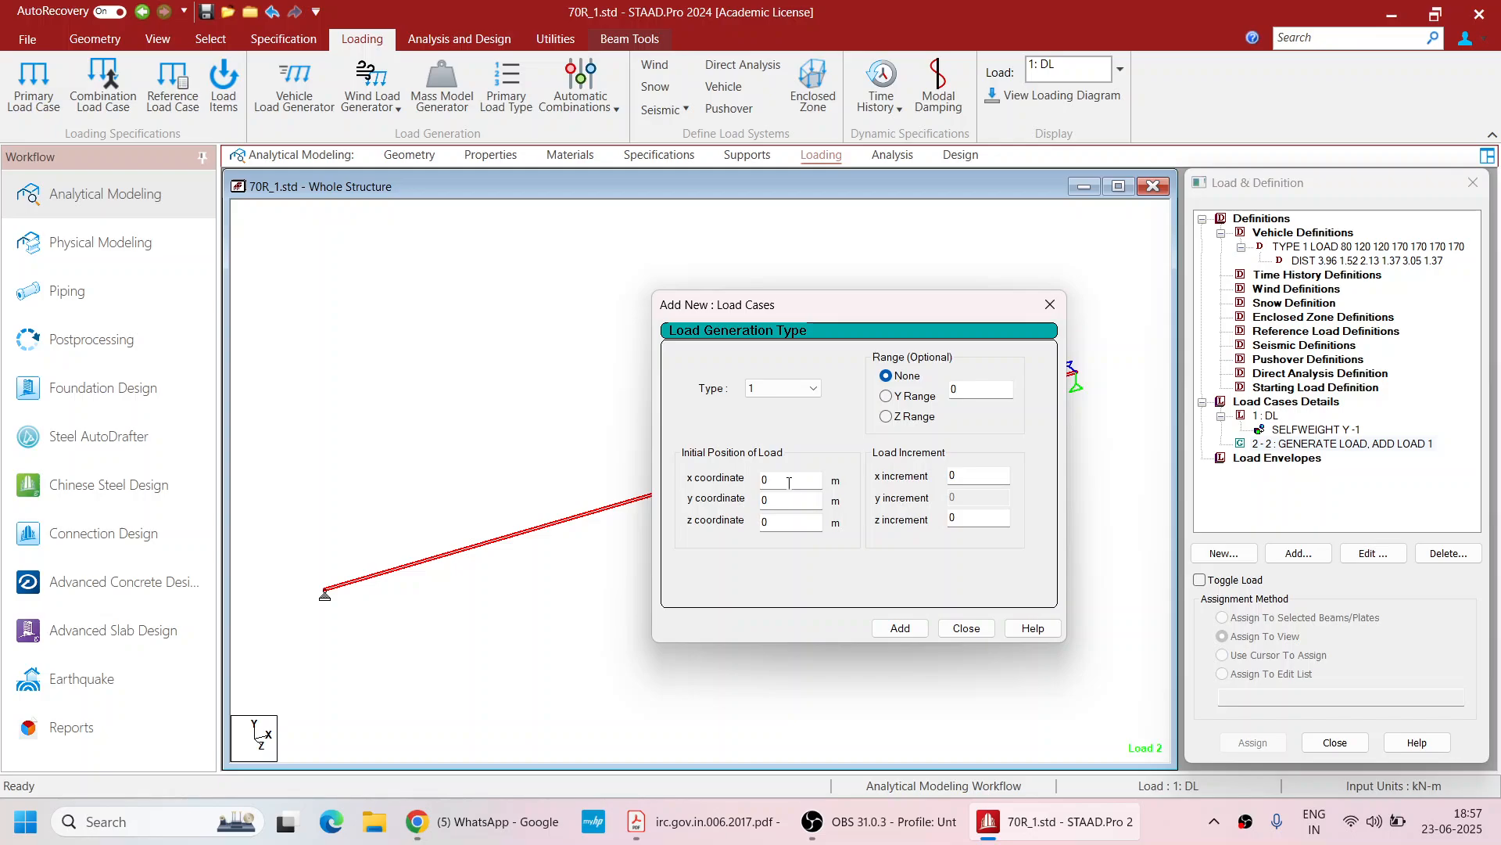
pyautogui.click(982, 475)
pyautogui.doubleClick(782, 478)
pyautogui.write('-')
pyautogui.press('BackSpace')
pyautogui.press('BackSpace')
pyautogui.press('BackSpace')
pyautogui.write('0')
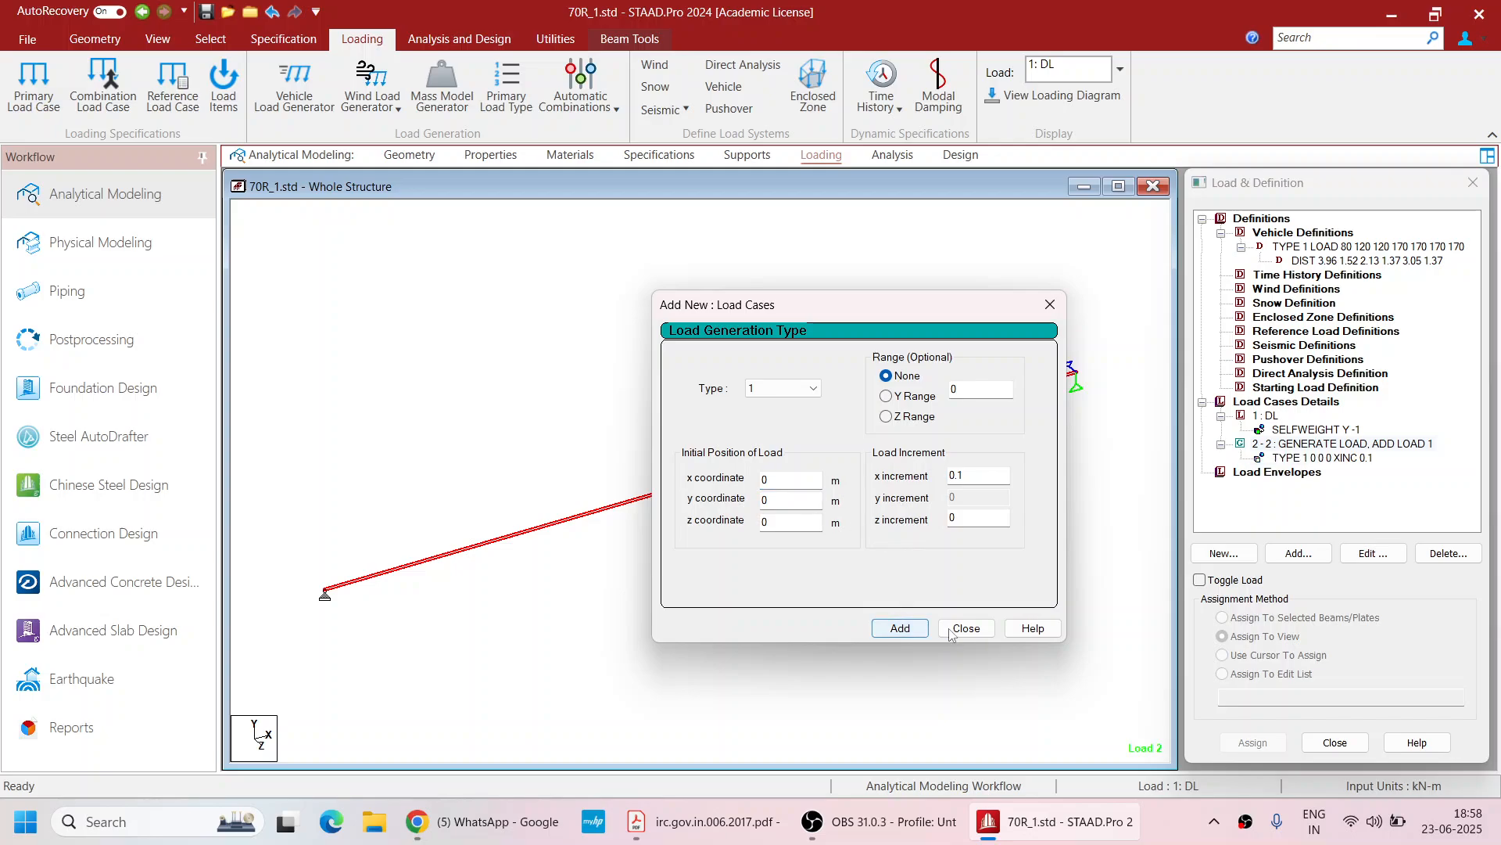
pyautogui.click(901, 630)
pyautogui.click(1312, 447)
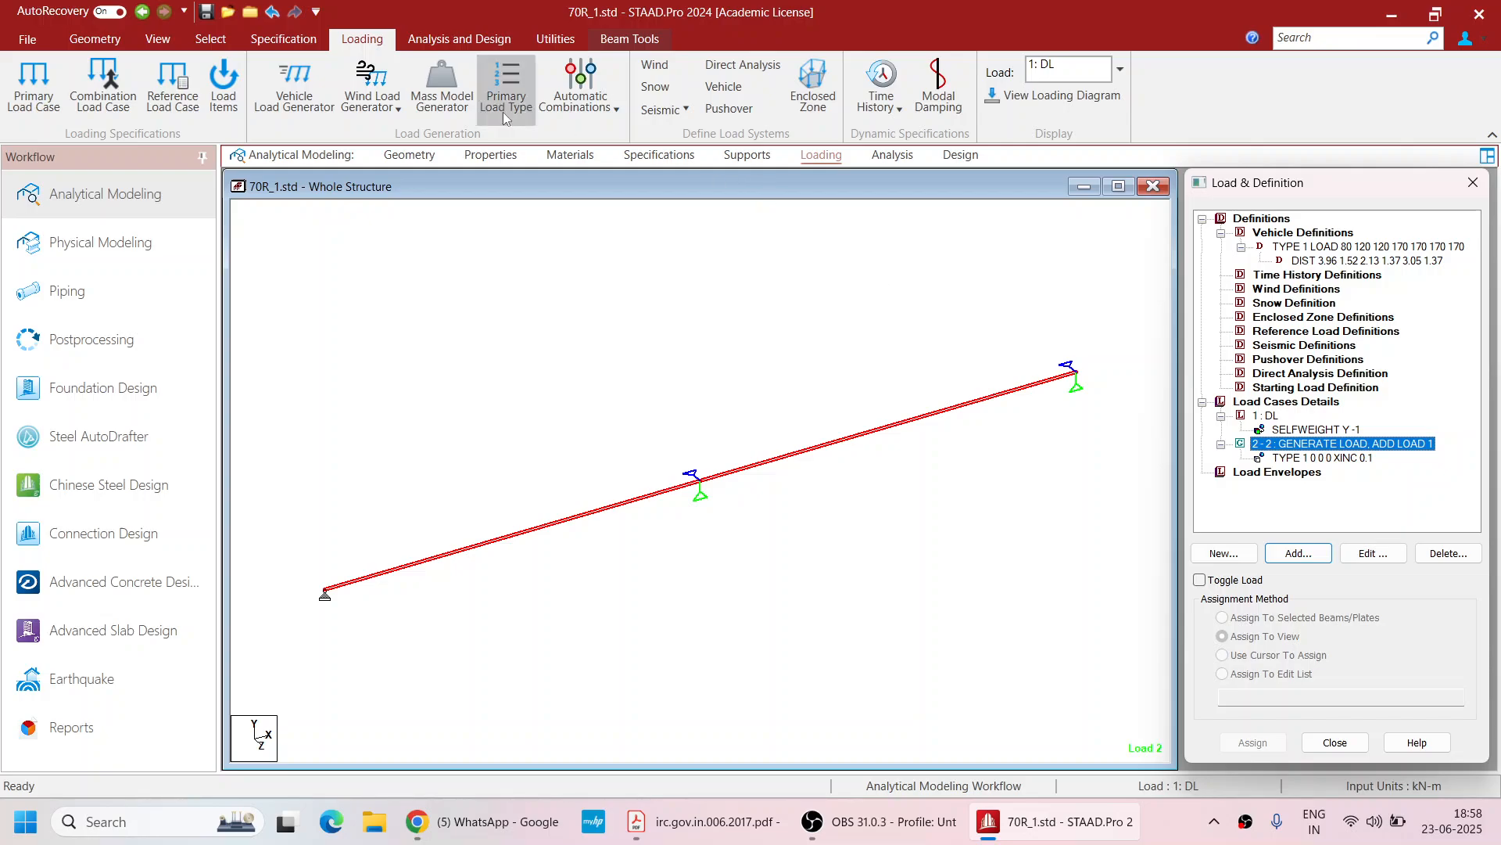
# Use the calculator to compute 60 / 0.1 + 1 for the number of generated loads
pyautogui.click(468, 47)
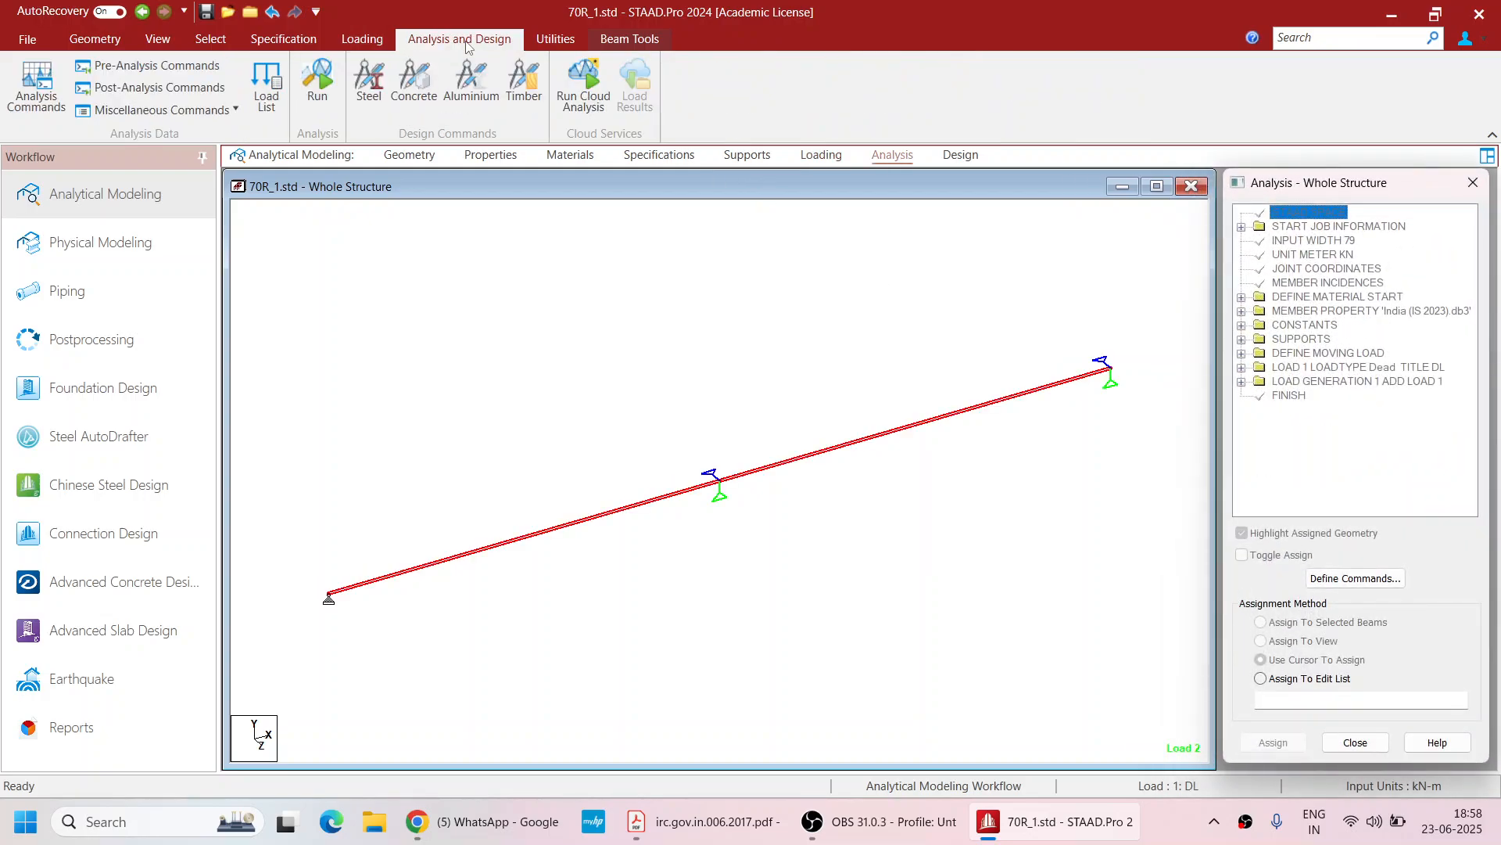
pyautogui.click(527, 44)
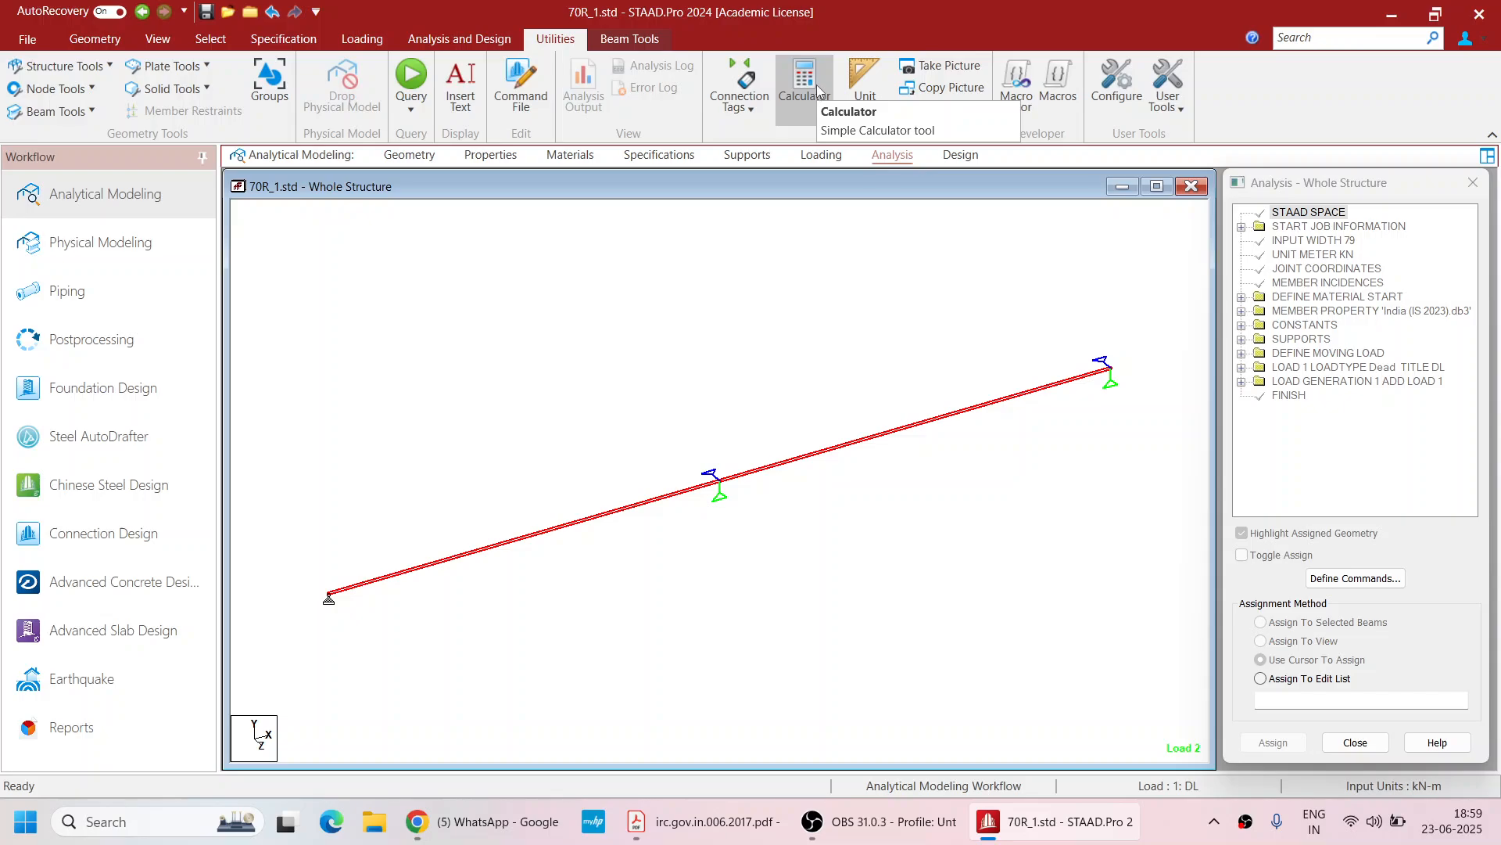
pyautogui.click(814, 114)
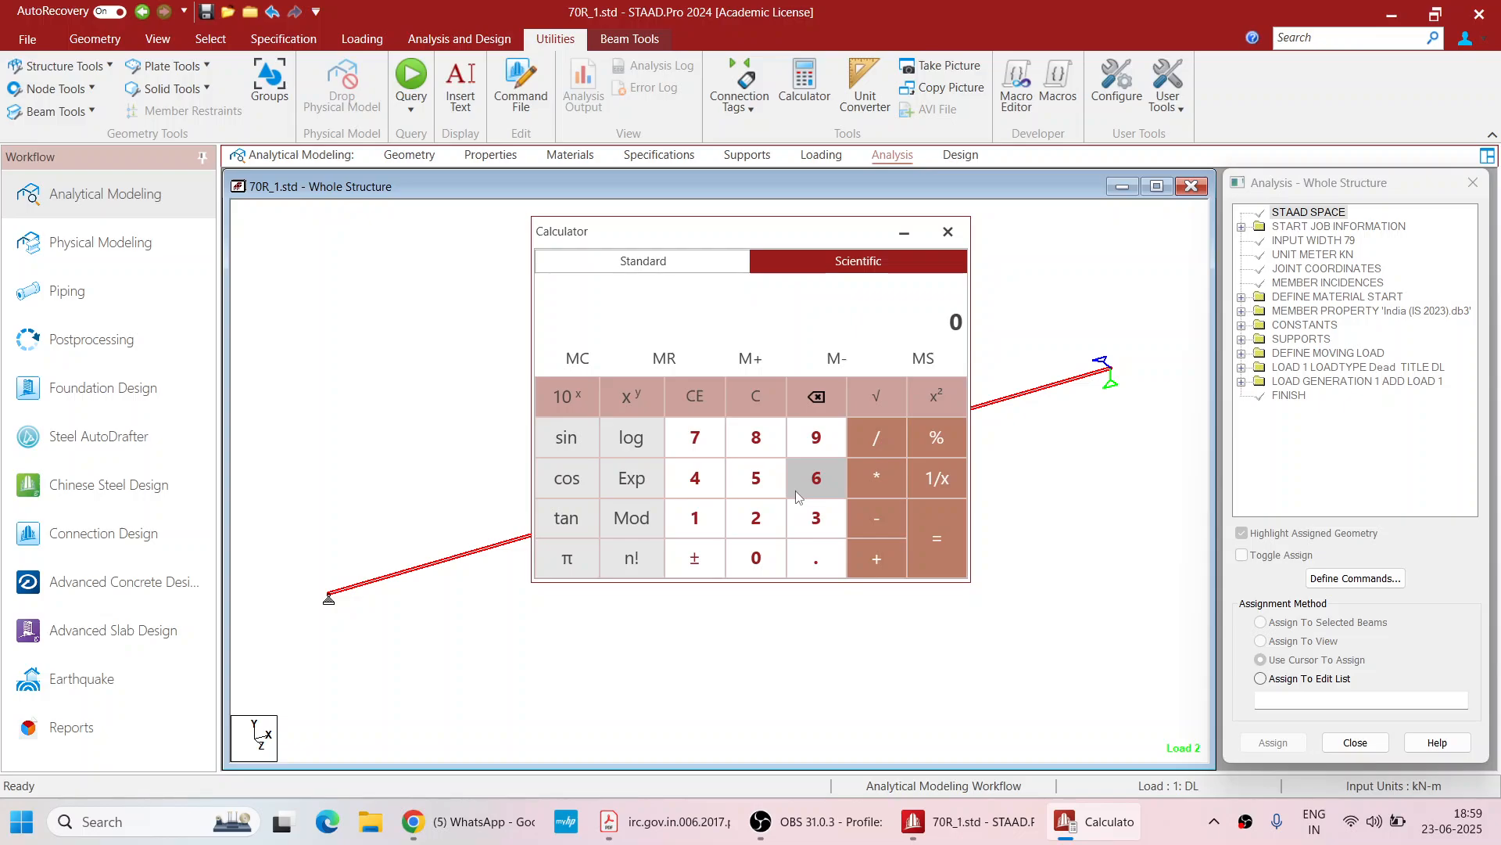
pyautogui.click(795, 490)
pyautogui.click(768, 557)
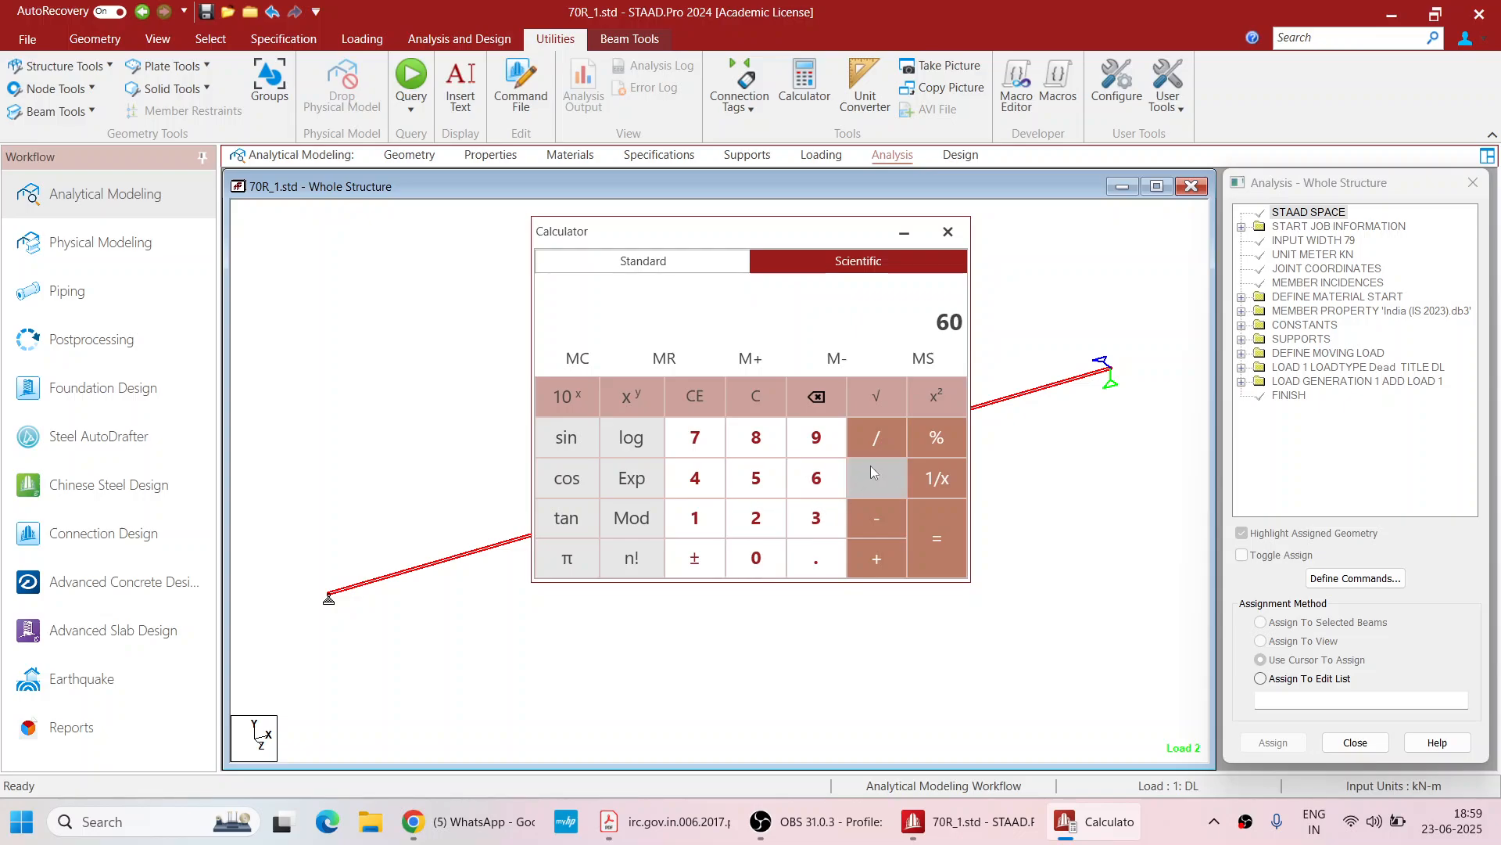
pyautogui.click(875, 446)
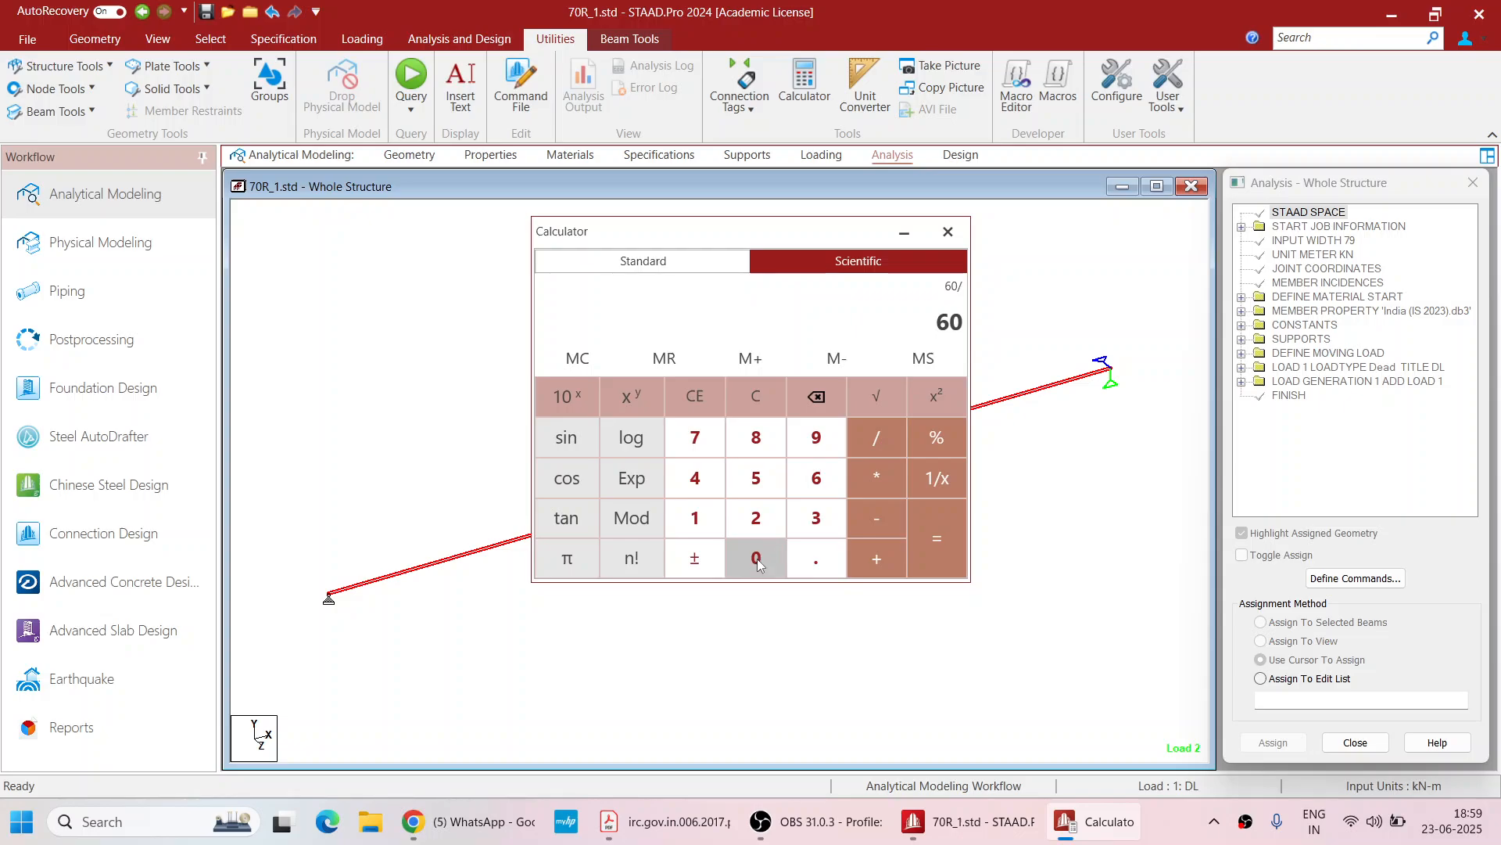
pyautogui.click(821, 549)
pyautogui.click(710, 525)
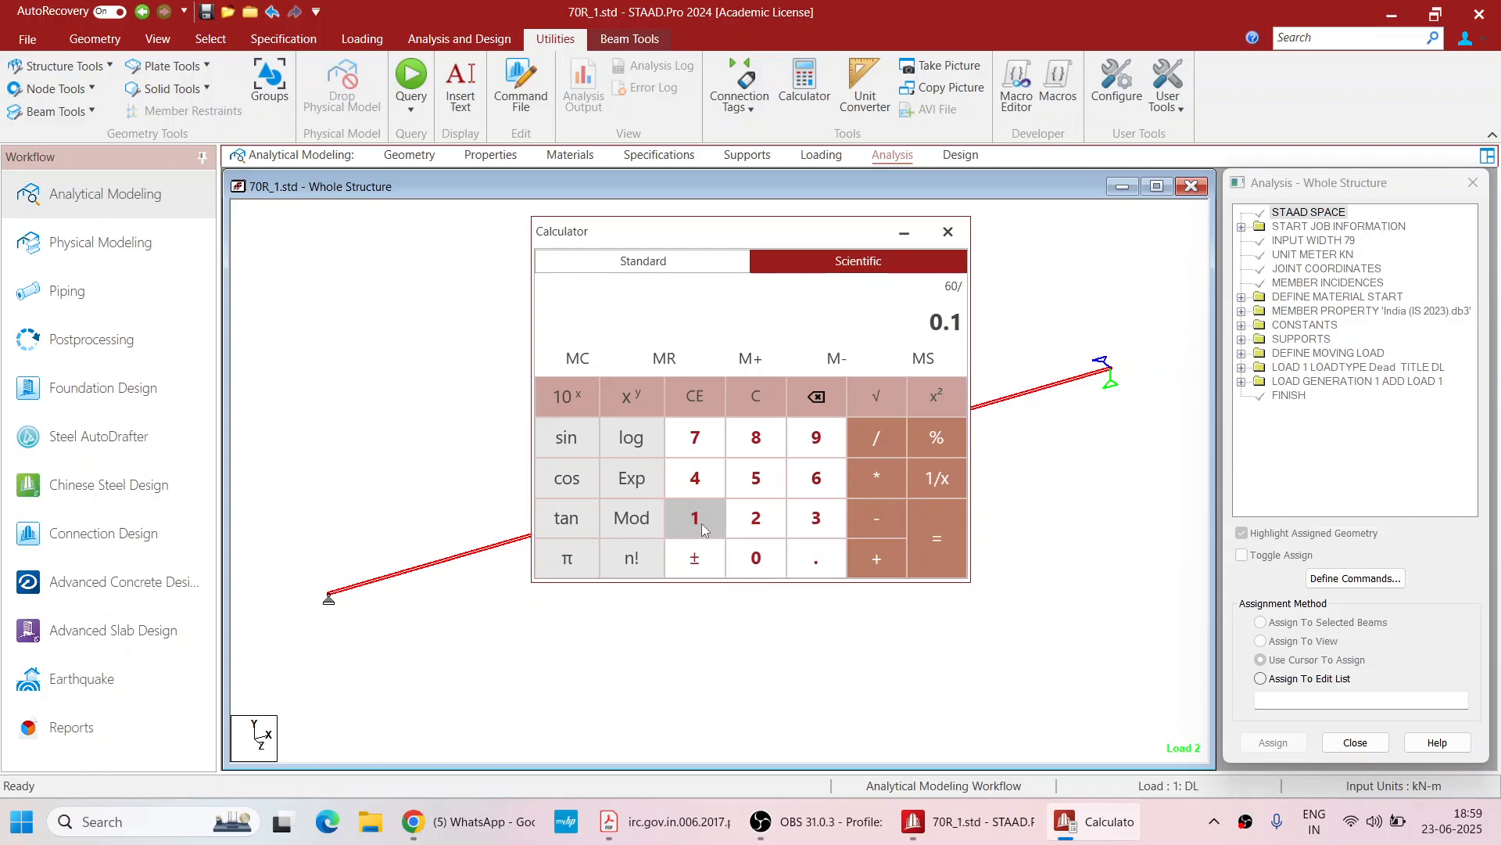
pyautogui.click(934, 539)
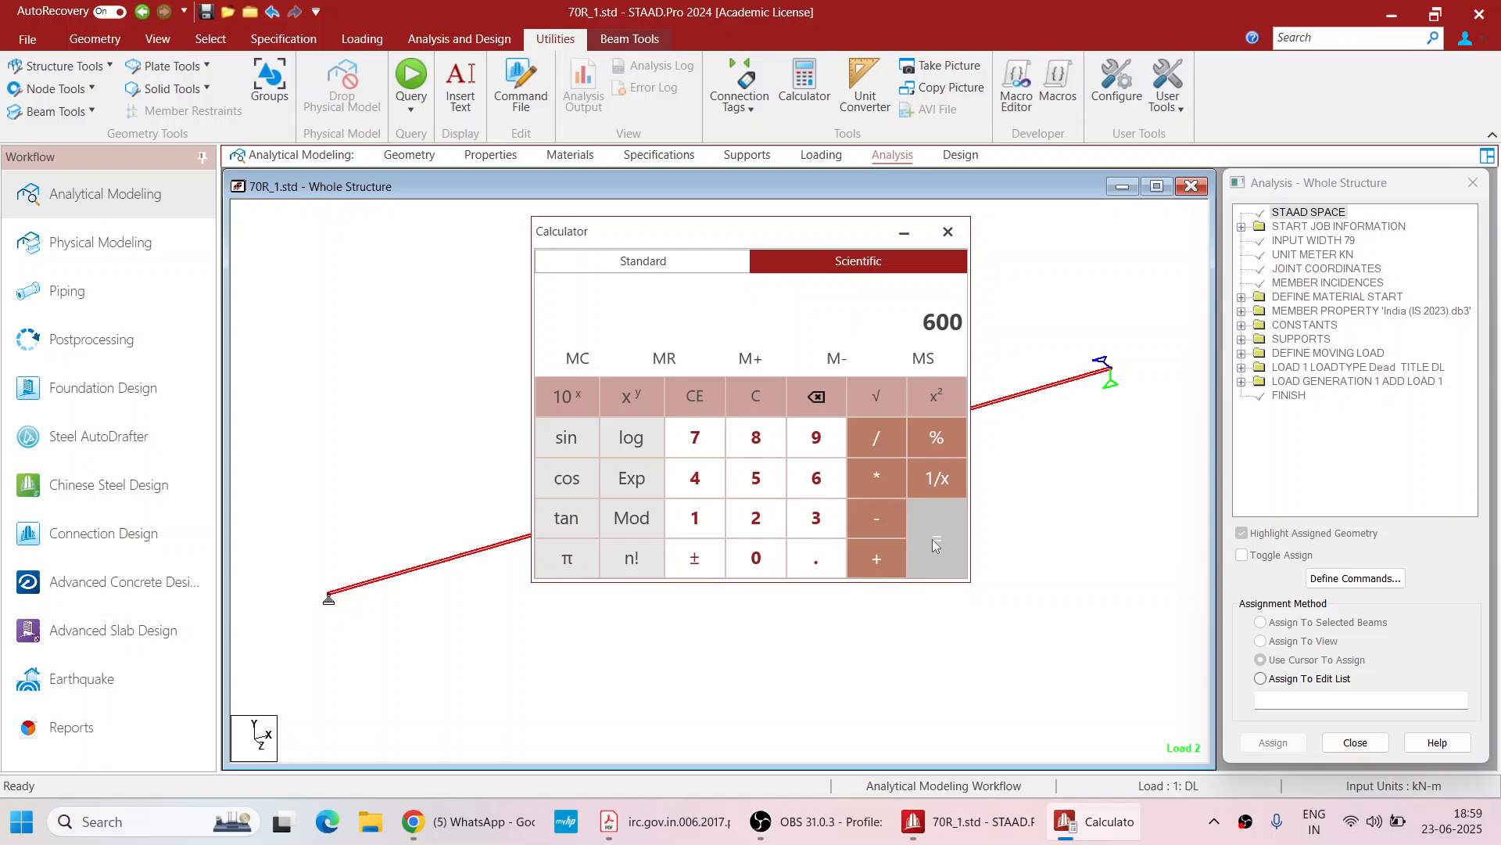
pyautogui.click(880, 563)
pyautogui.click(698, 528)
pyautogui.click(932, 542)
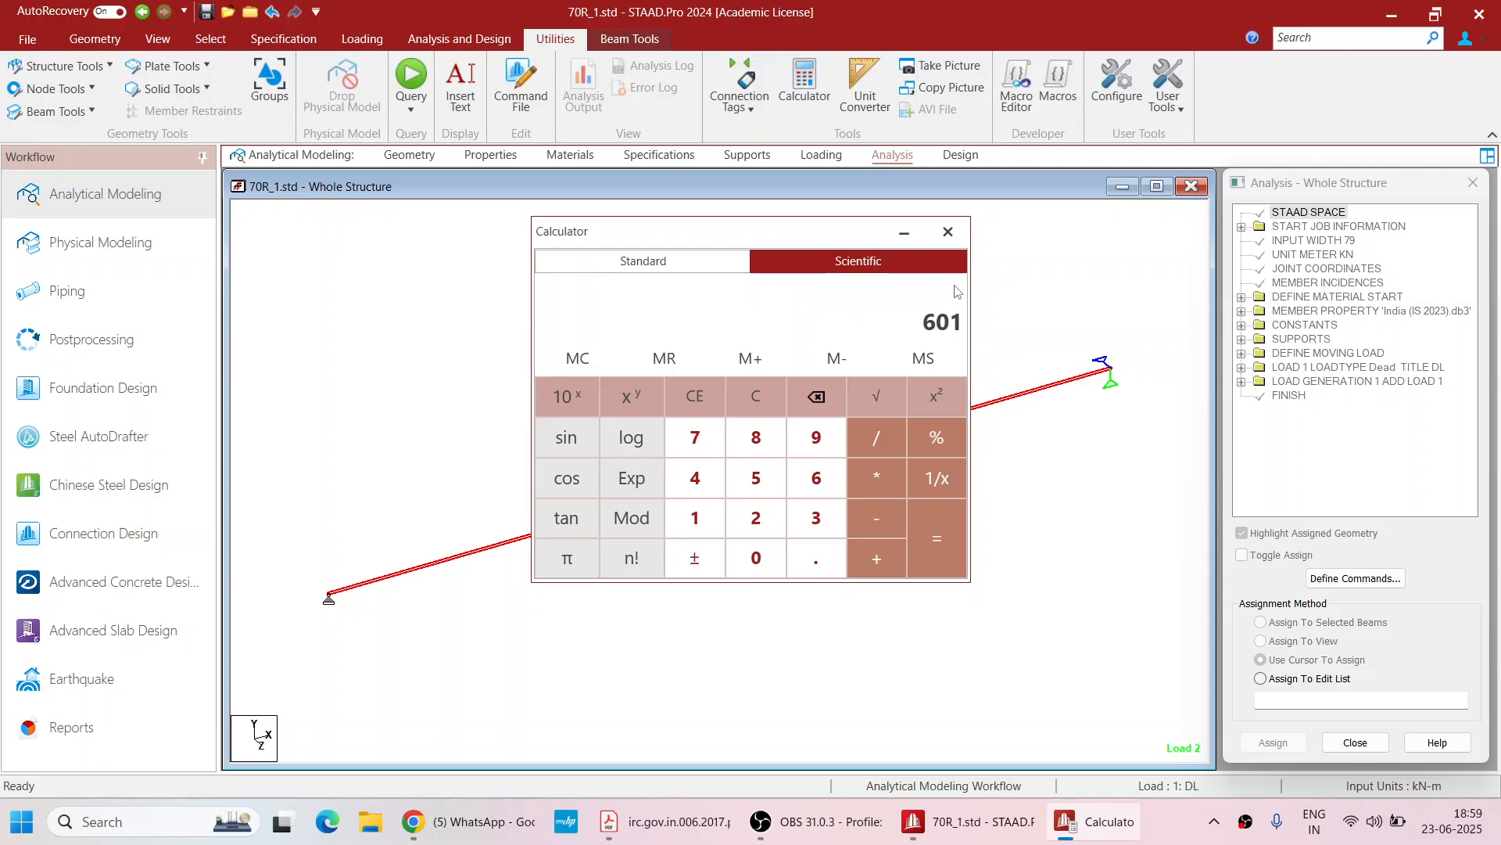
pyautogui.click(947, 232)
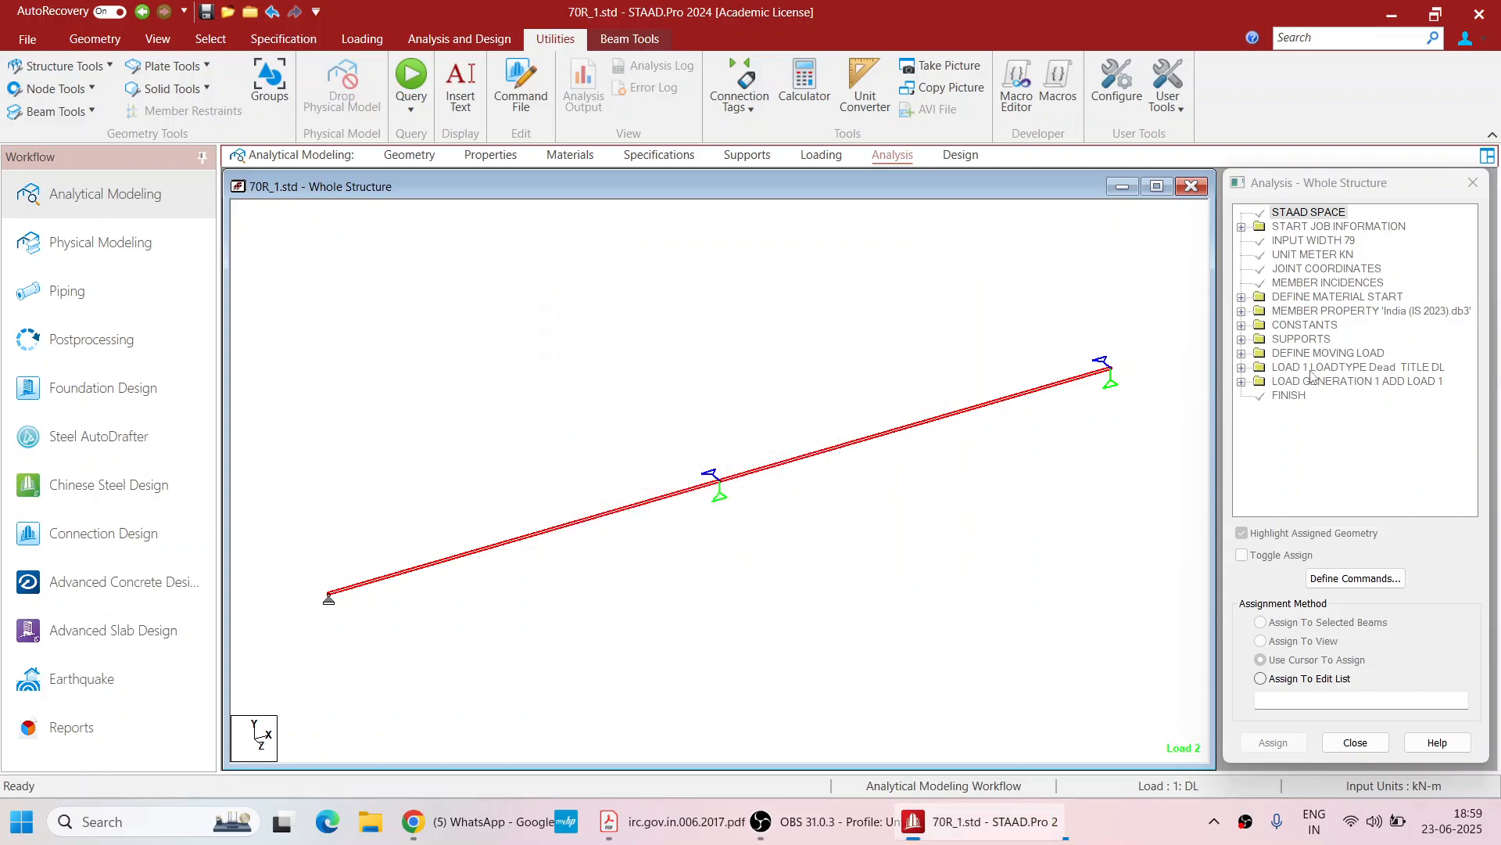
pyautogui.click(881, 160)
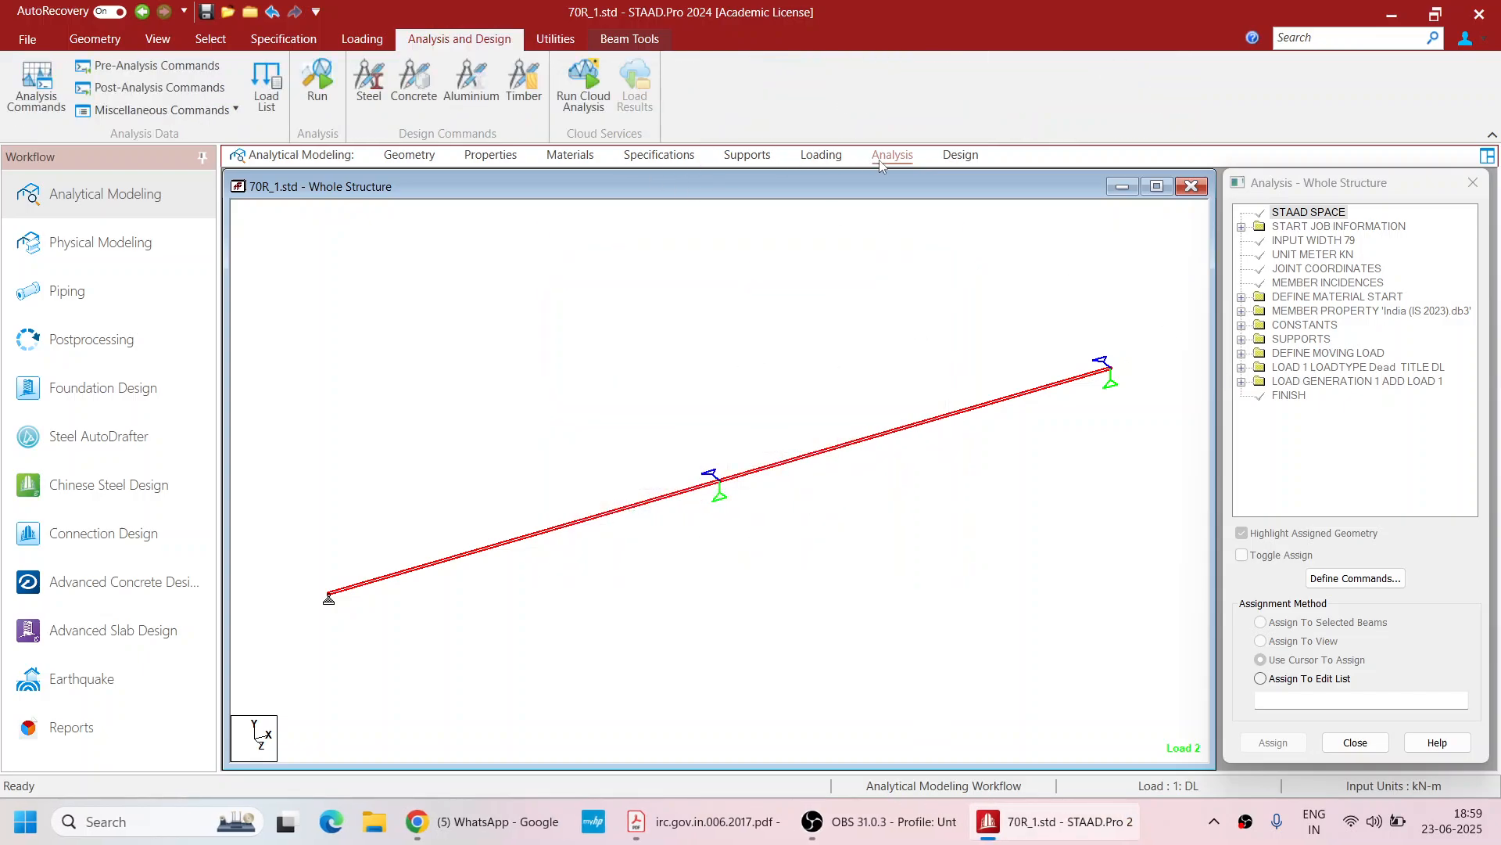
pyautogui.click(127, 196)
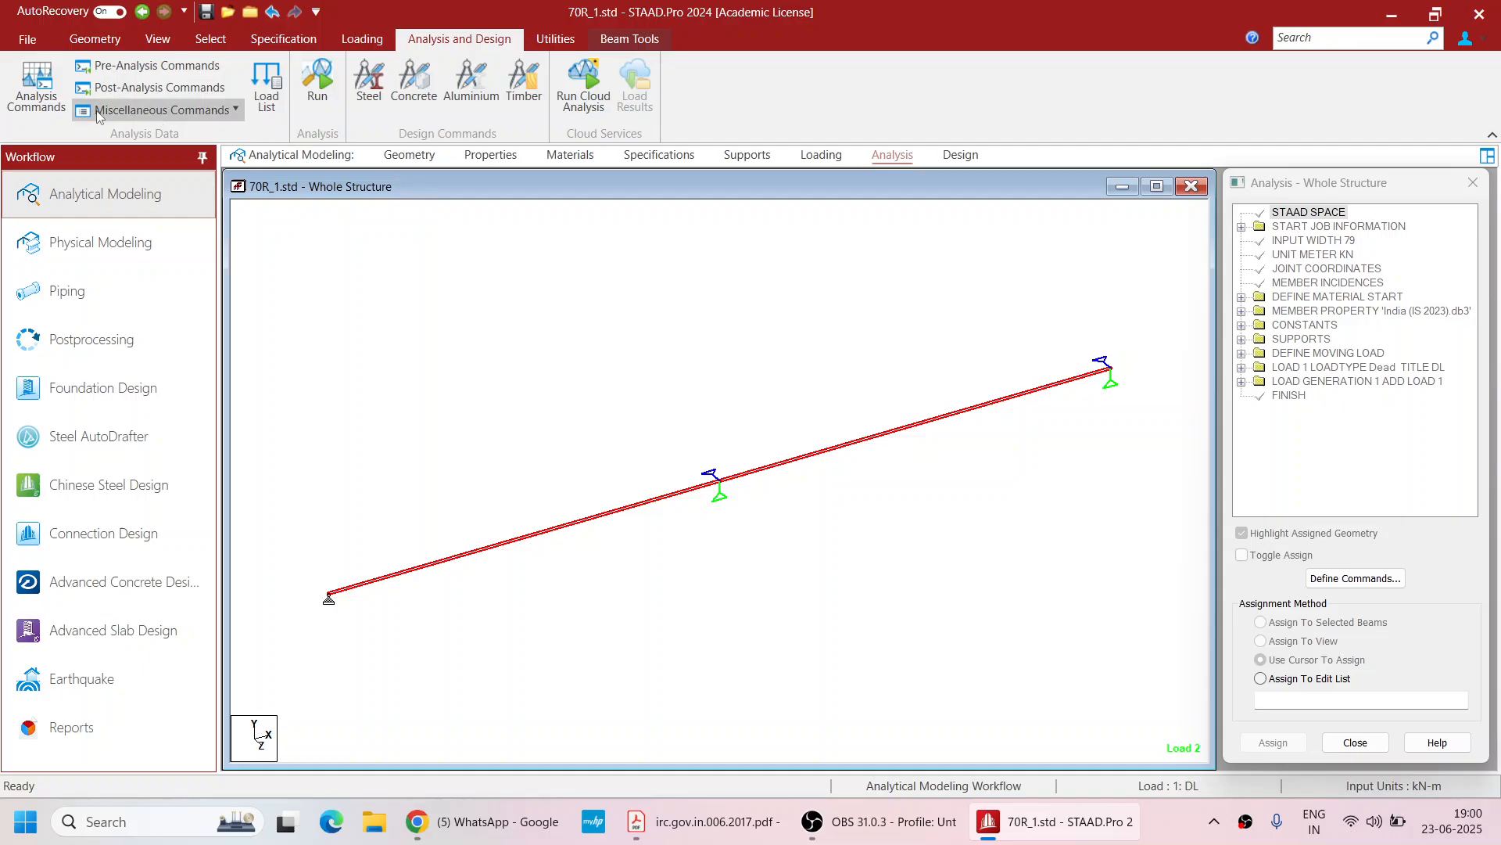
pyautogui.click(94, 38)
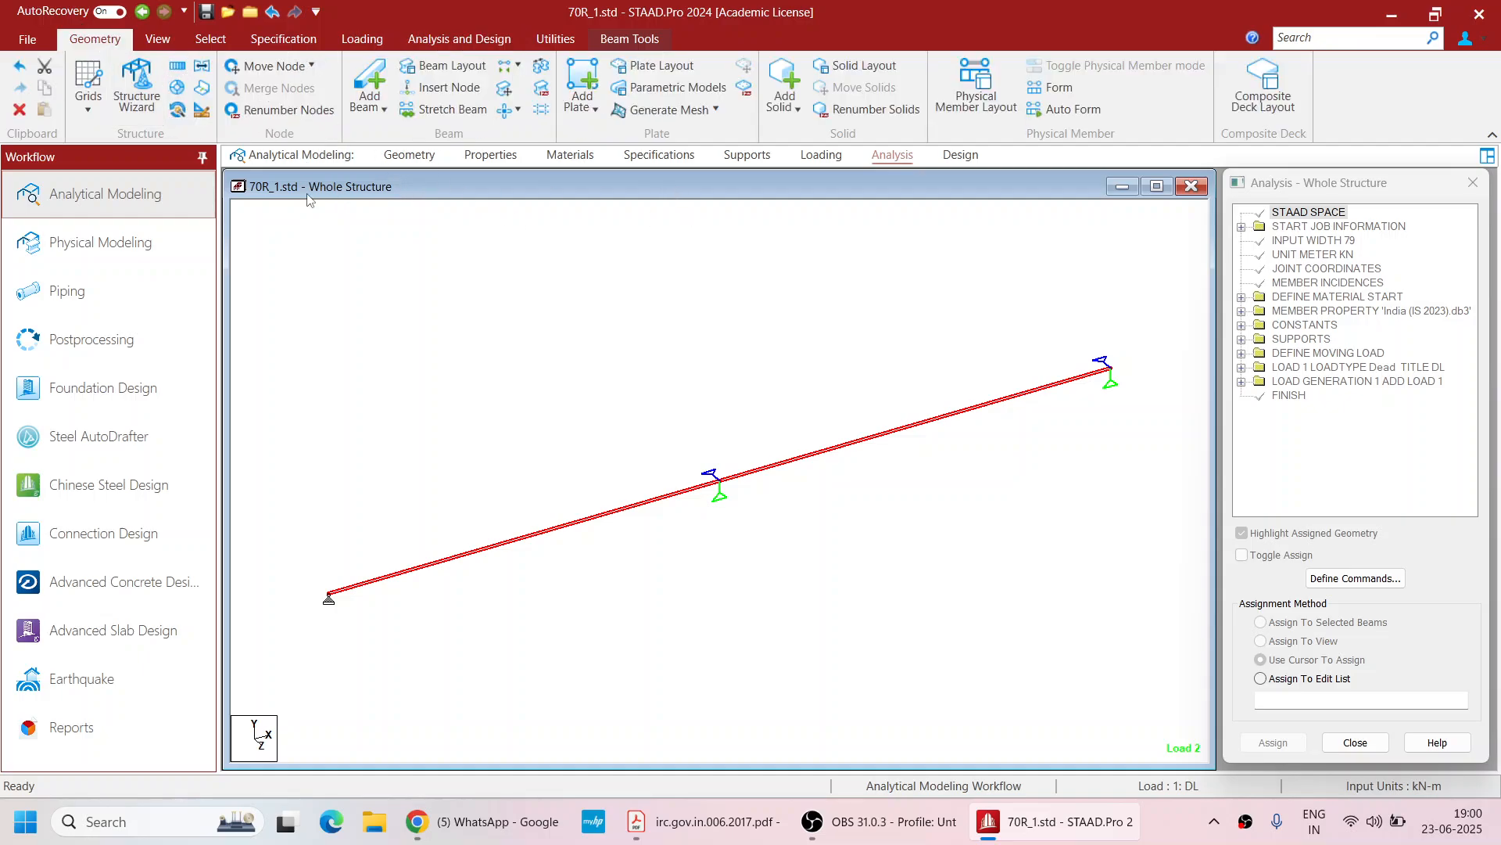
pyautogui.click(752, 157)
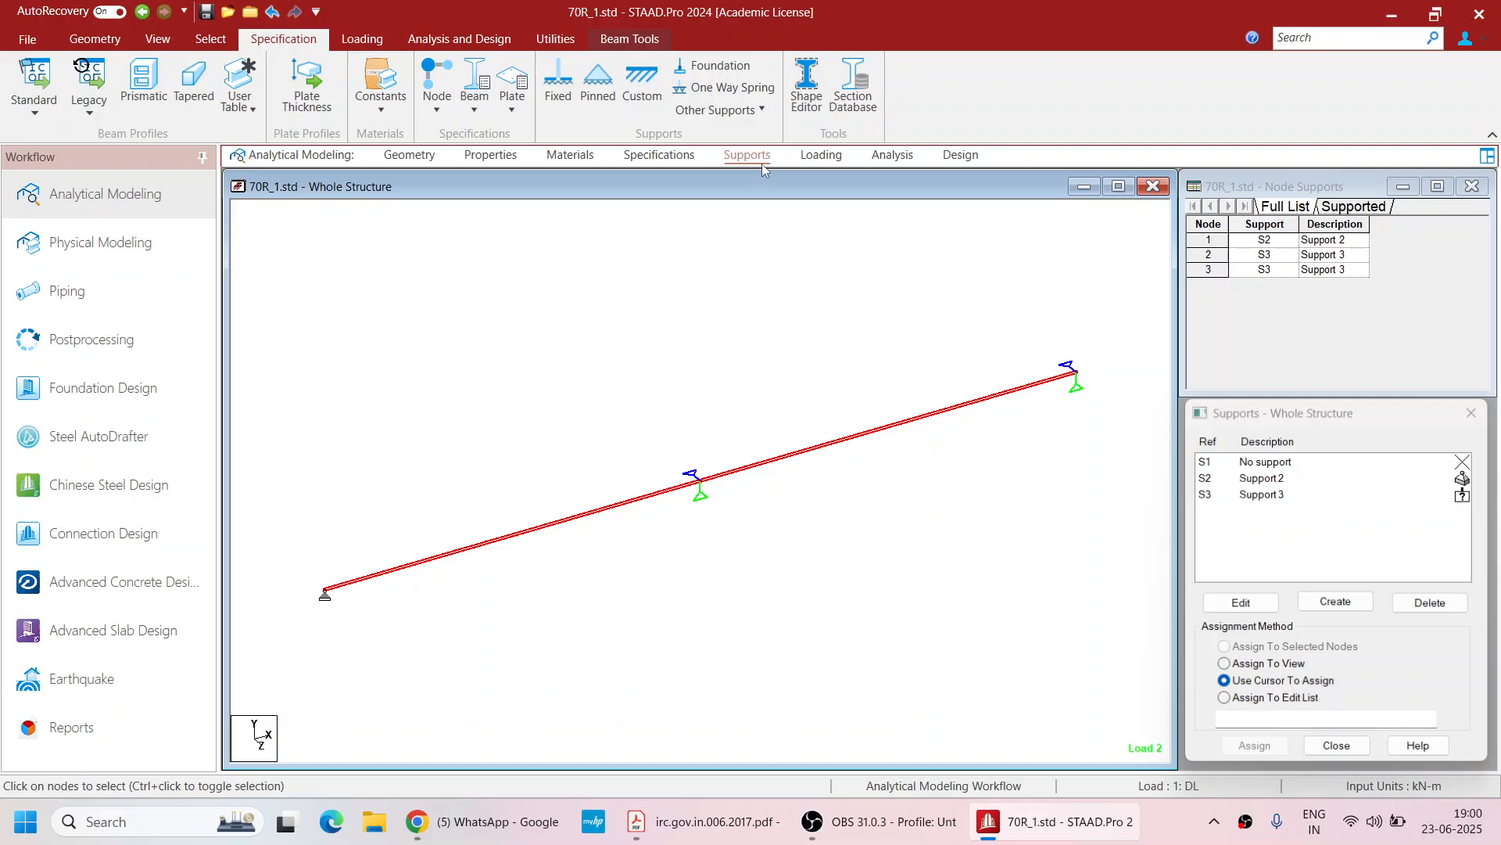
pyautogui.click(821, 156)
# Edit the load generation case to generate 601 loads
pyautogui.click(1202, 233)
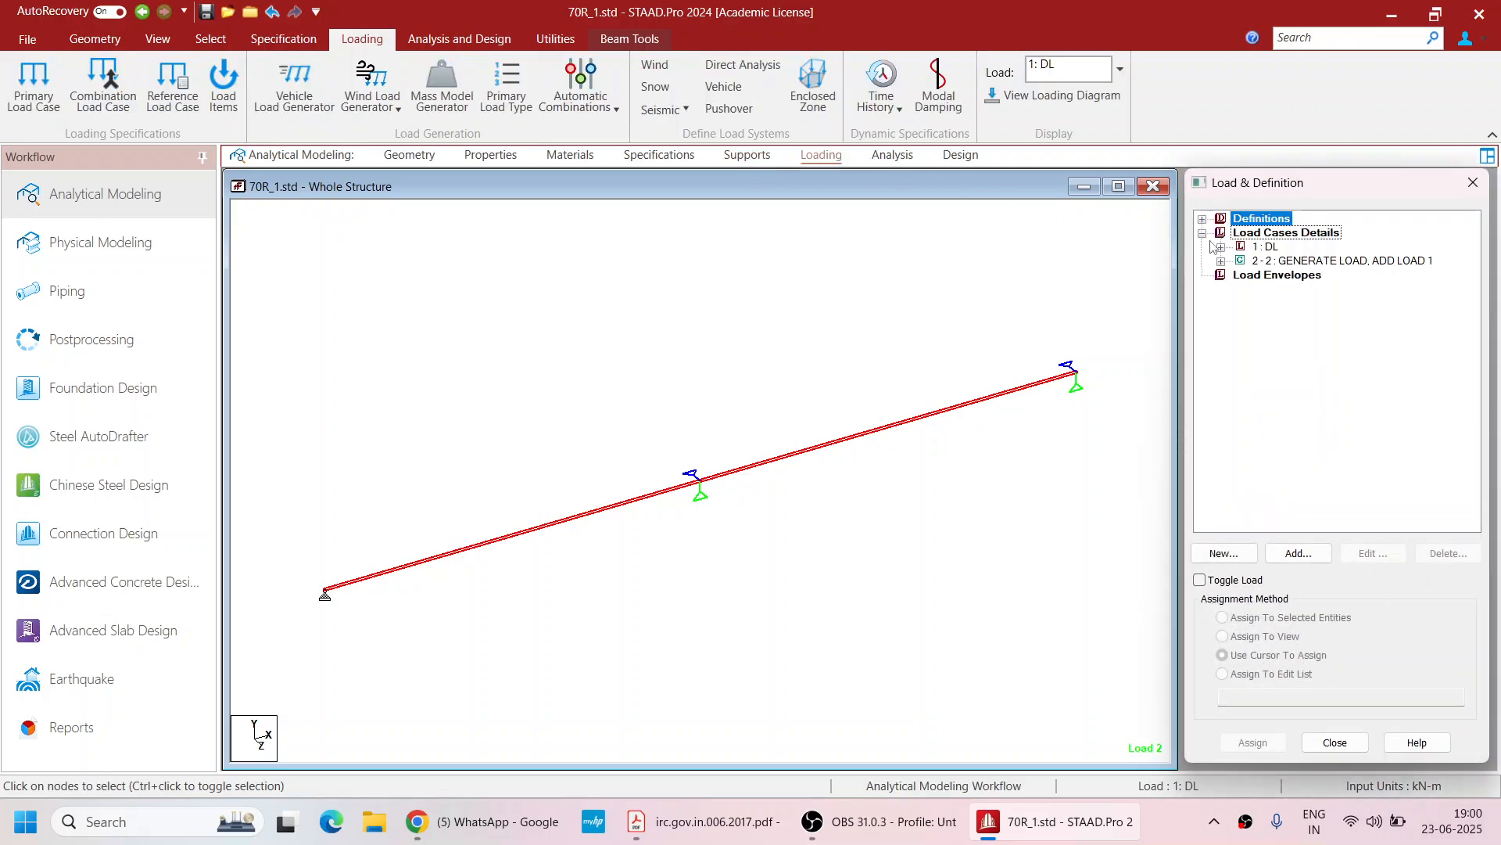
pyautogui.click(1220, 261)
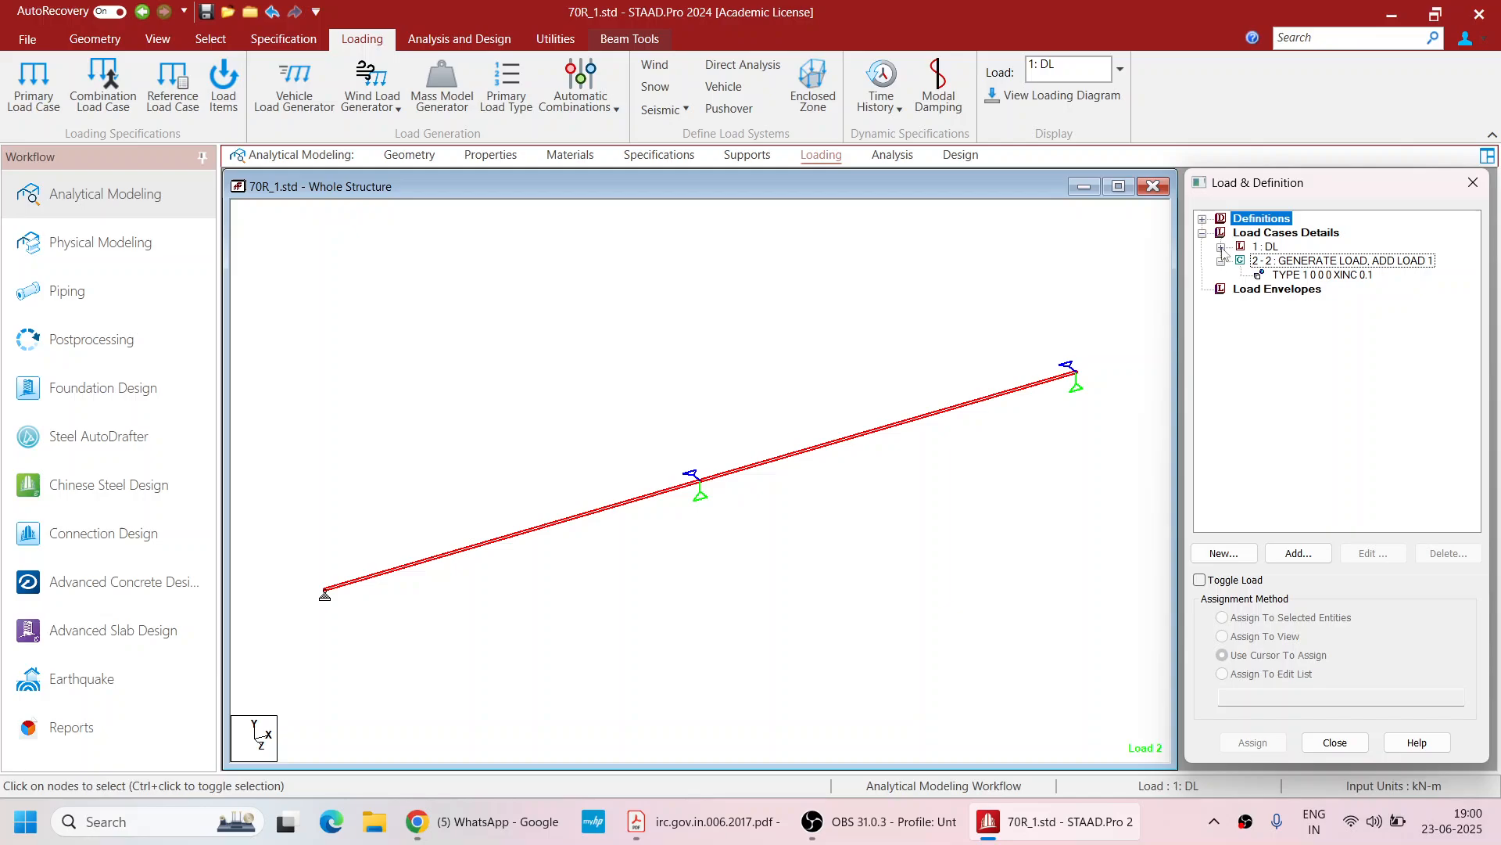
pyautogui.click(1221, 247)
pyautogui.click(1202, 219)
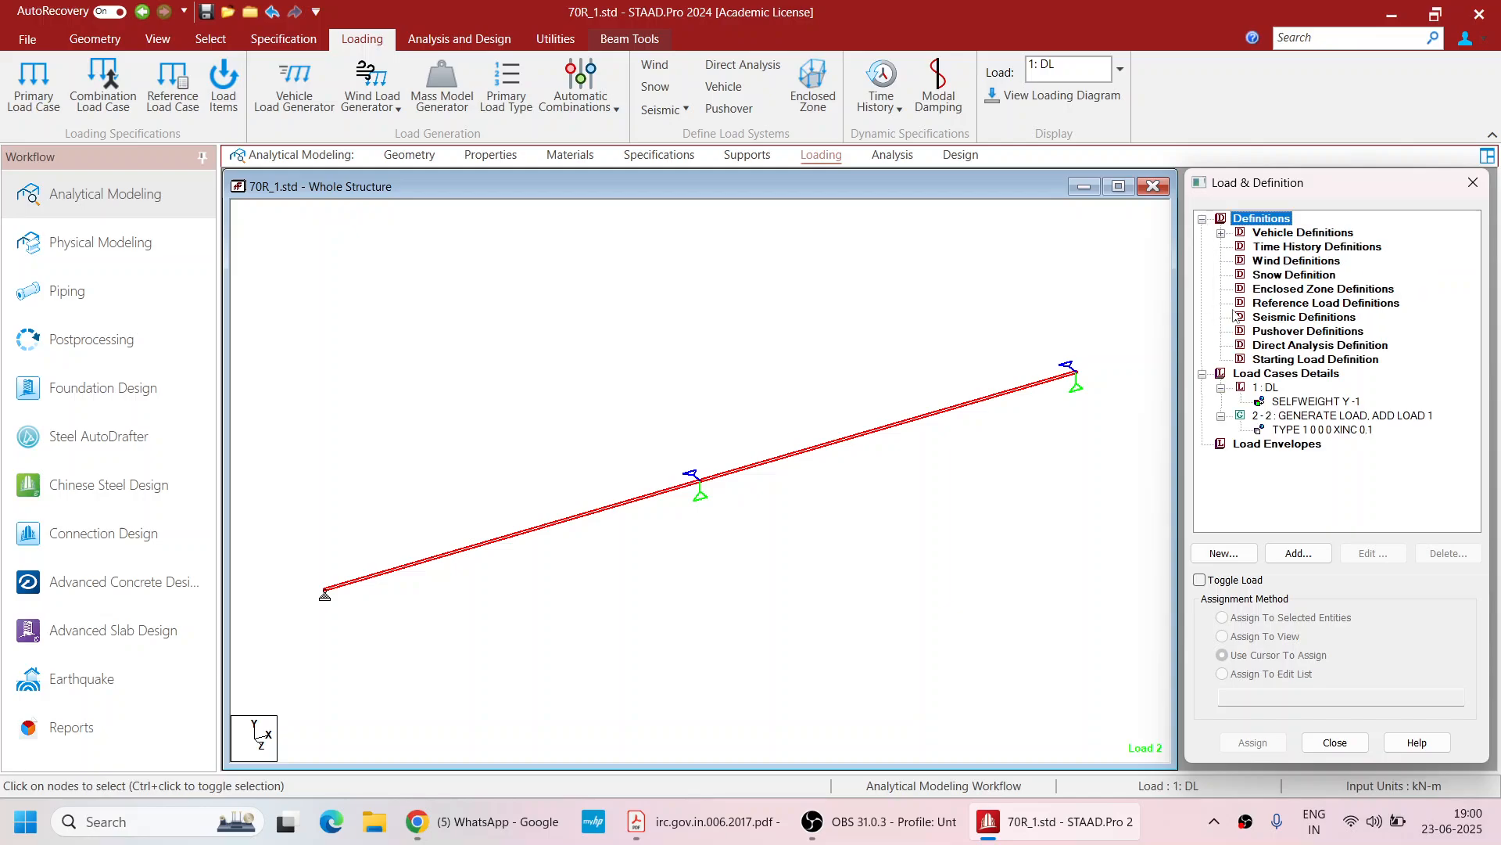
pyautogui.click(1317, 415)
pyautogui.click(1358, 552)
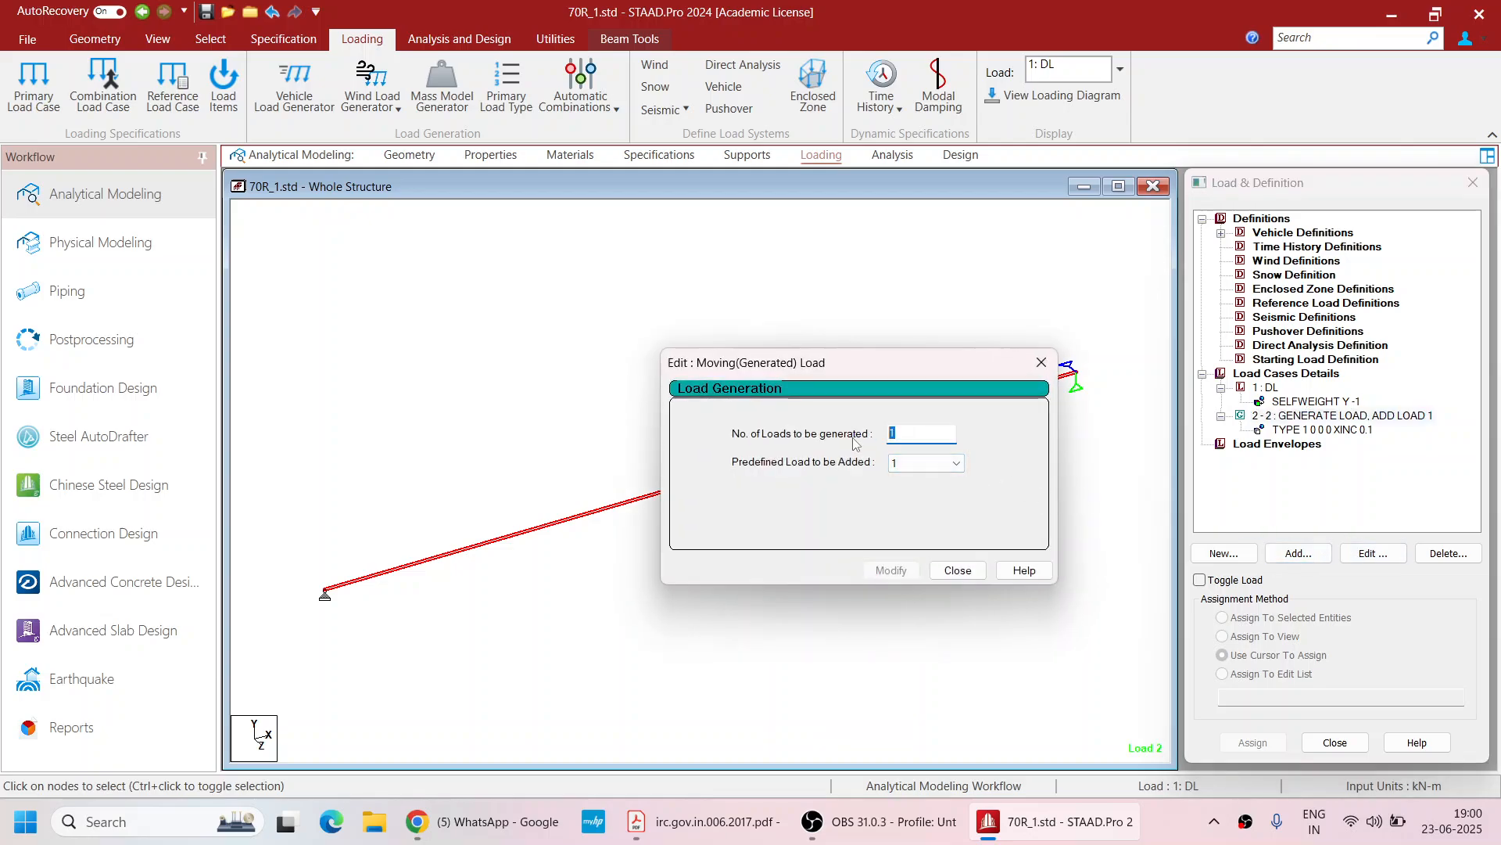
pyautogui.write('601')
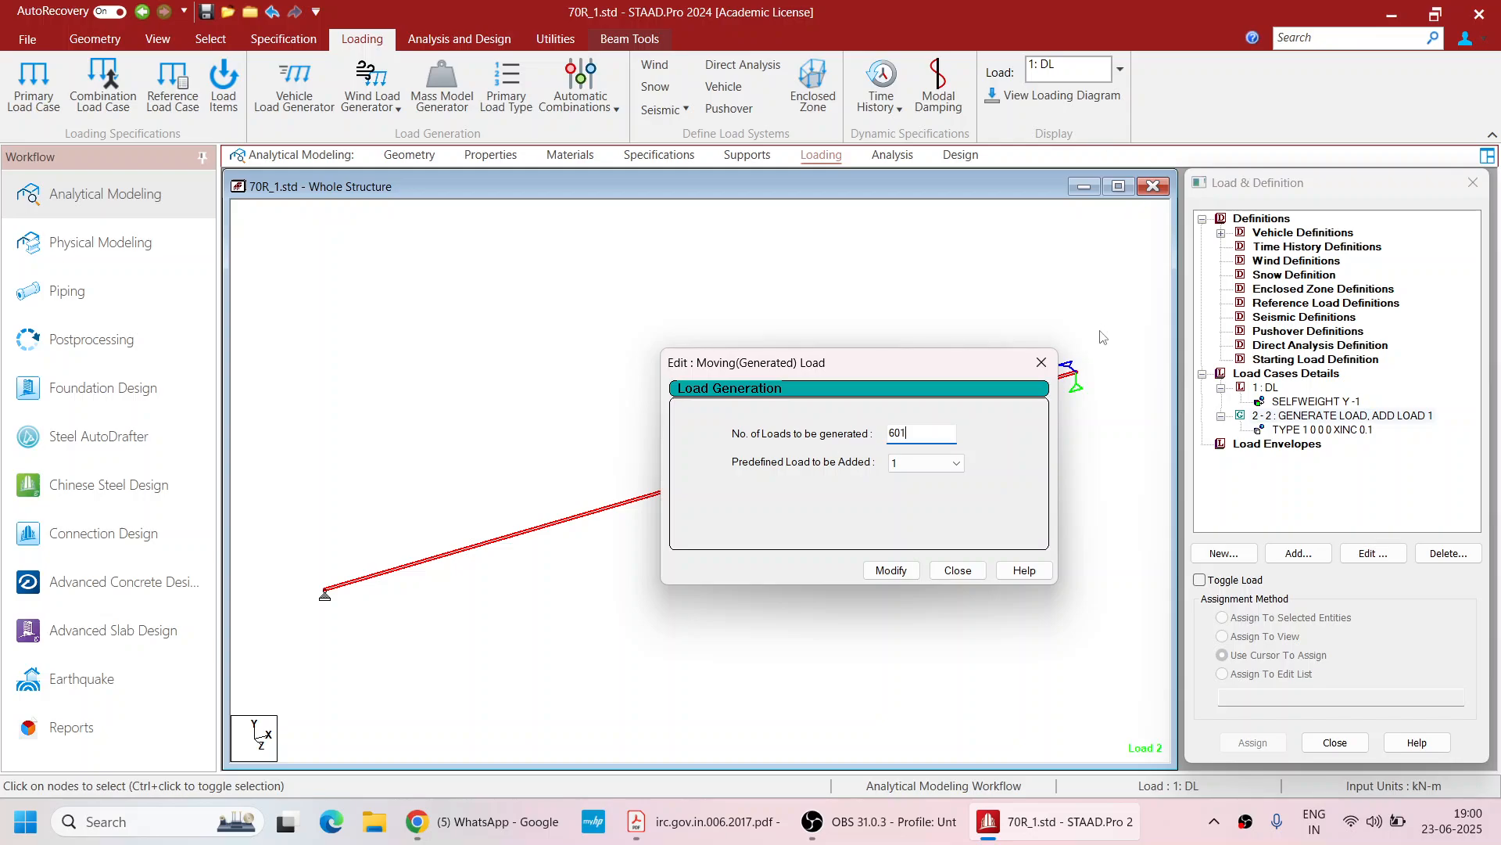
pyautogui.click(890, 570)
pyautogui.click(957, 570)
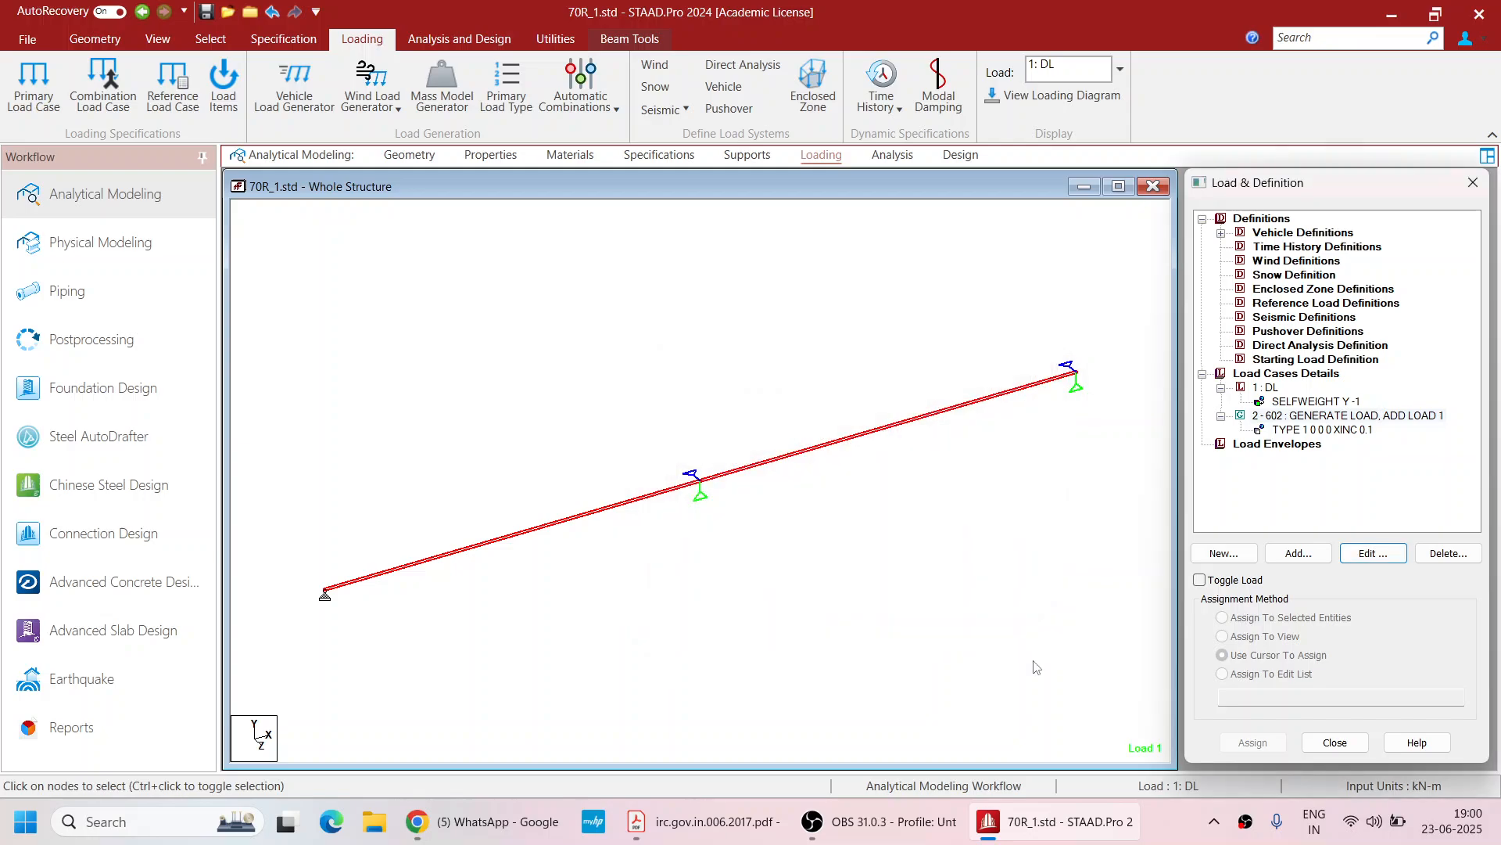
# Open the vehicle type 1 load generation entry to review its starting position and increment
pyautogui.click(1347, 427)
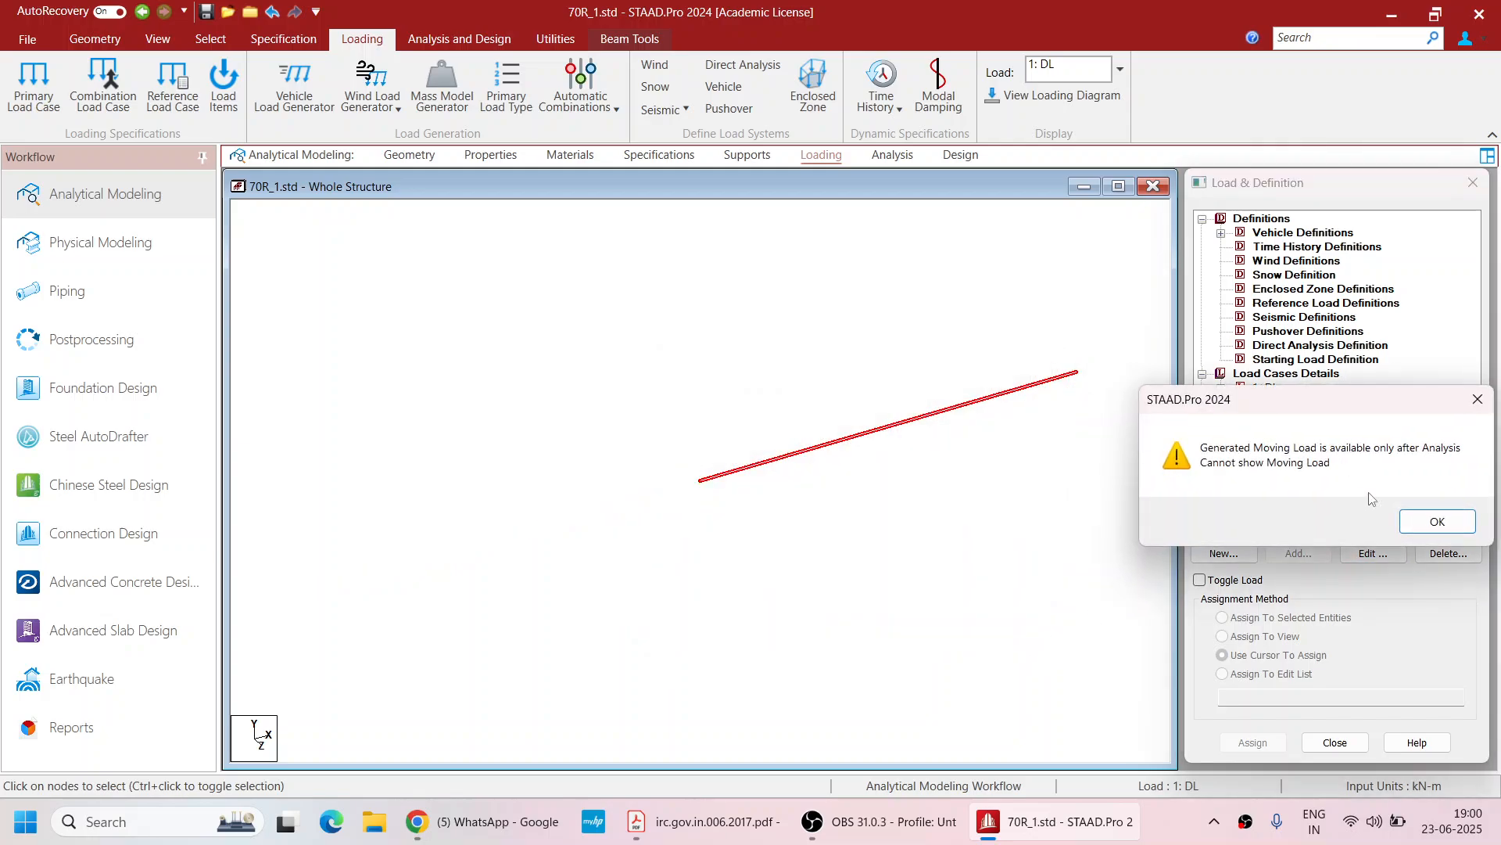
pyautogui.click(1437, 522)
pyautogui.click(1373, 553)
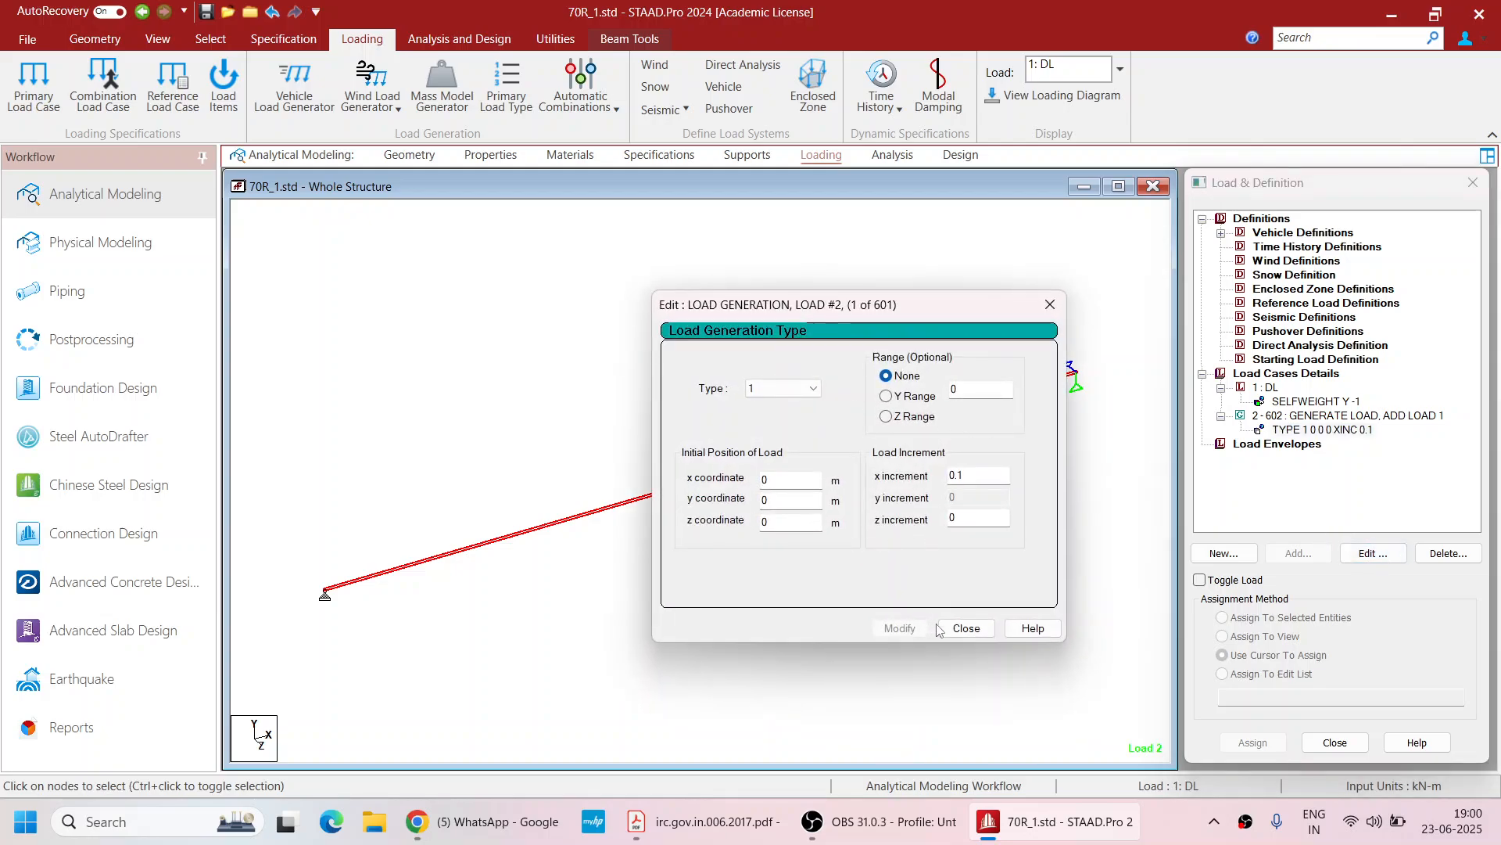
pyautogui.click(966, 627)
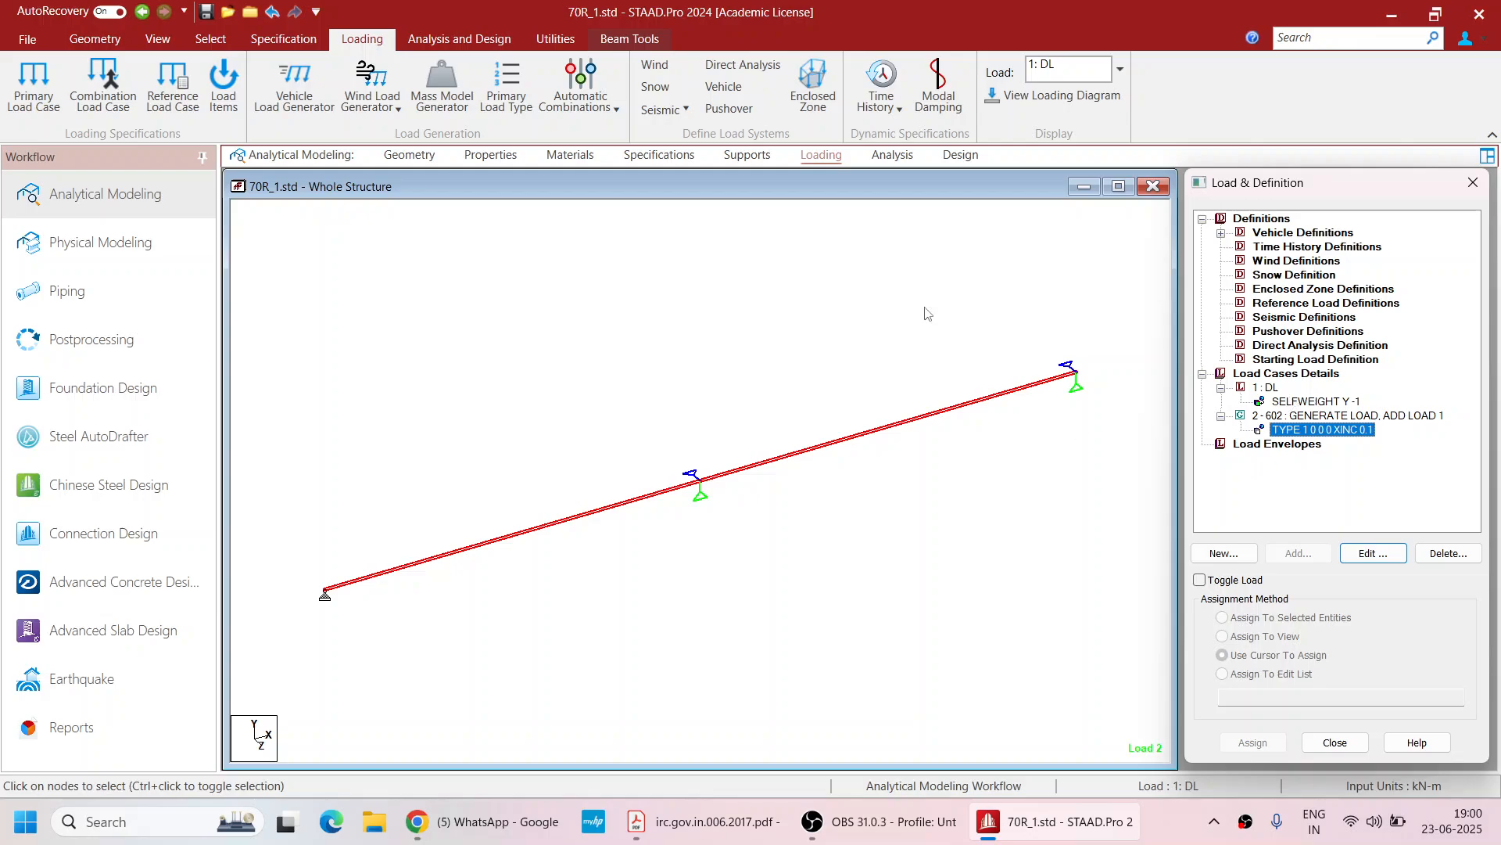
pyautogui.click(1203, 375)
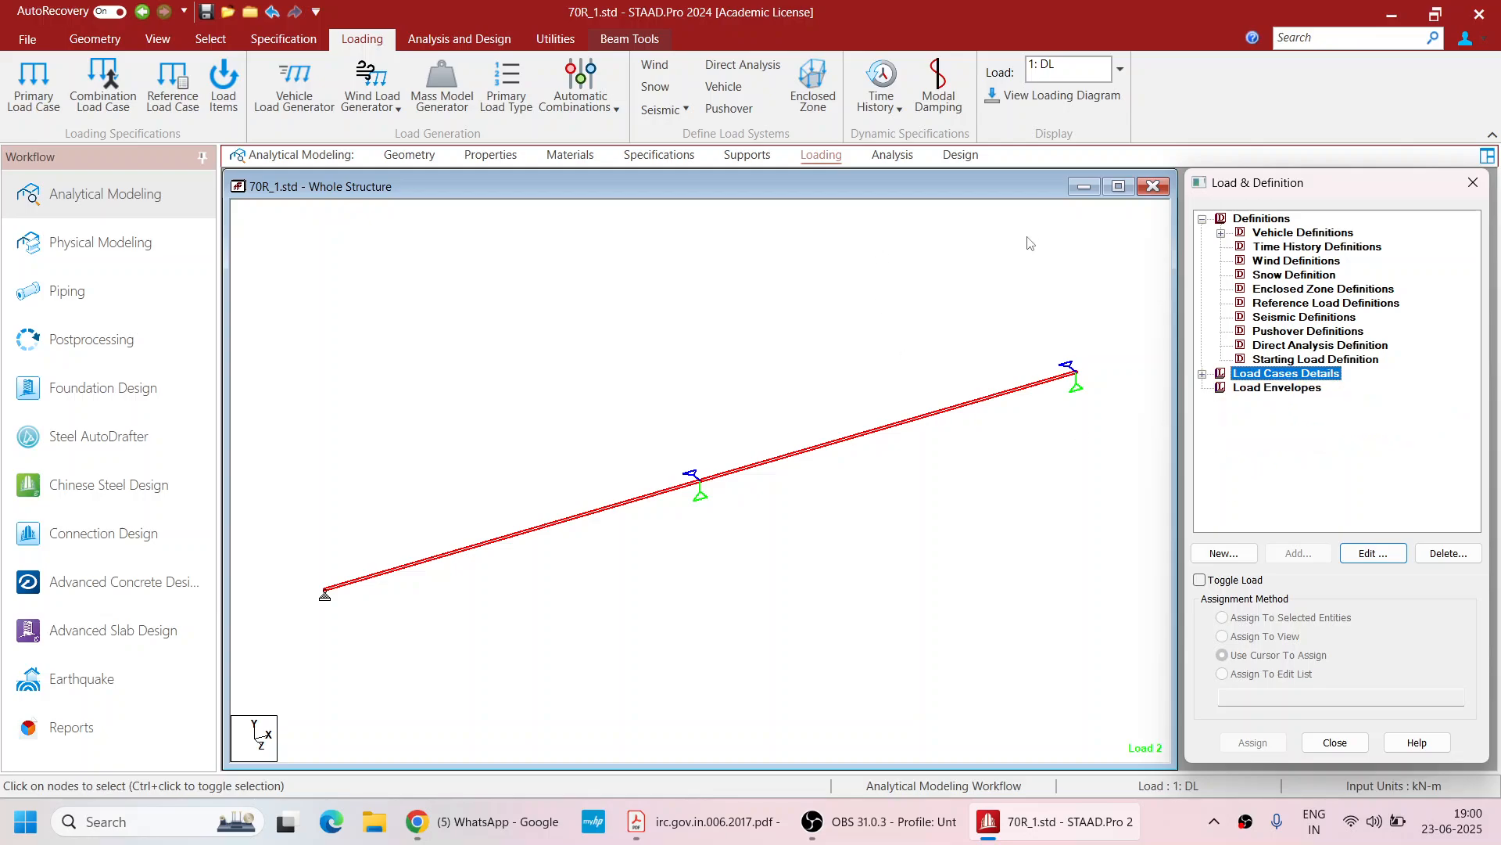
# Add a Perform Analysis command with the All print option
pyautogui.click(892, 160)
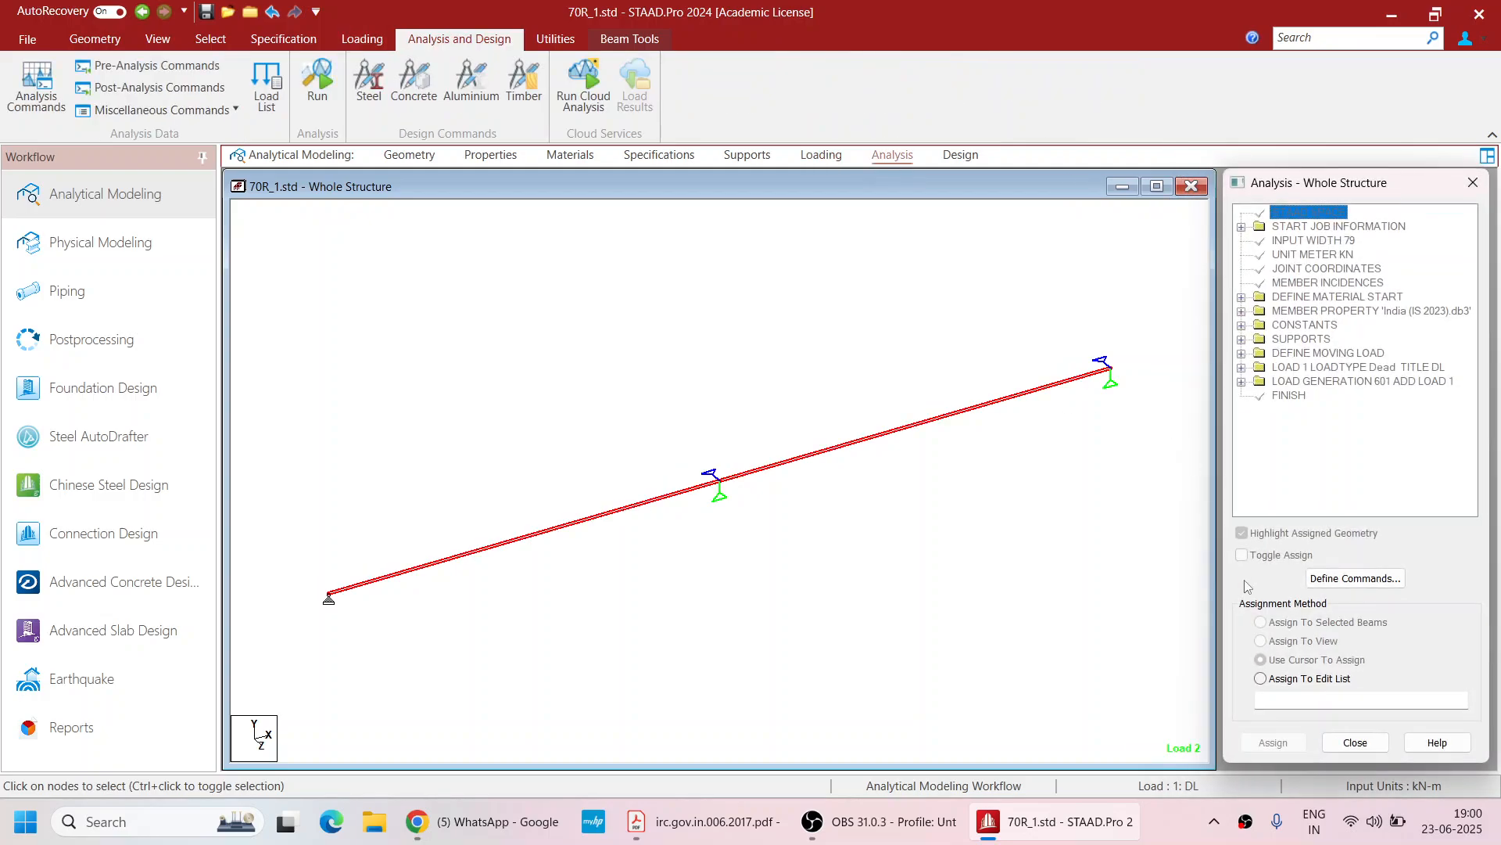
pyautogui.click(1374, 584)
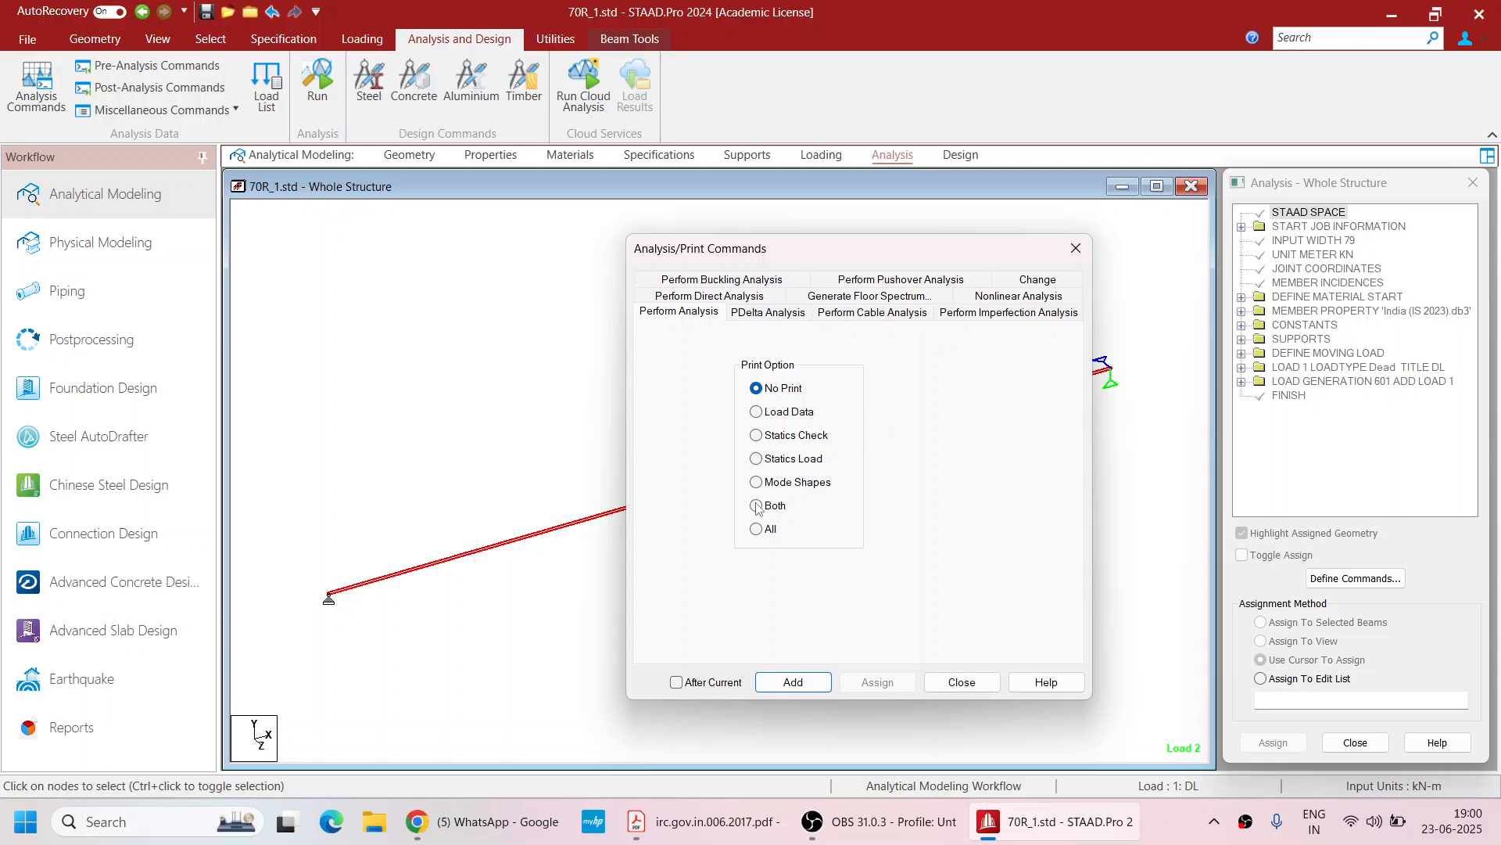
pyautogui.click(757, 530)
pyautogui.click(791, 682)
pyautogui.click(962, 681)
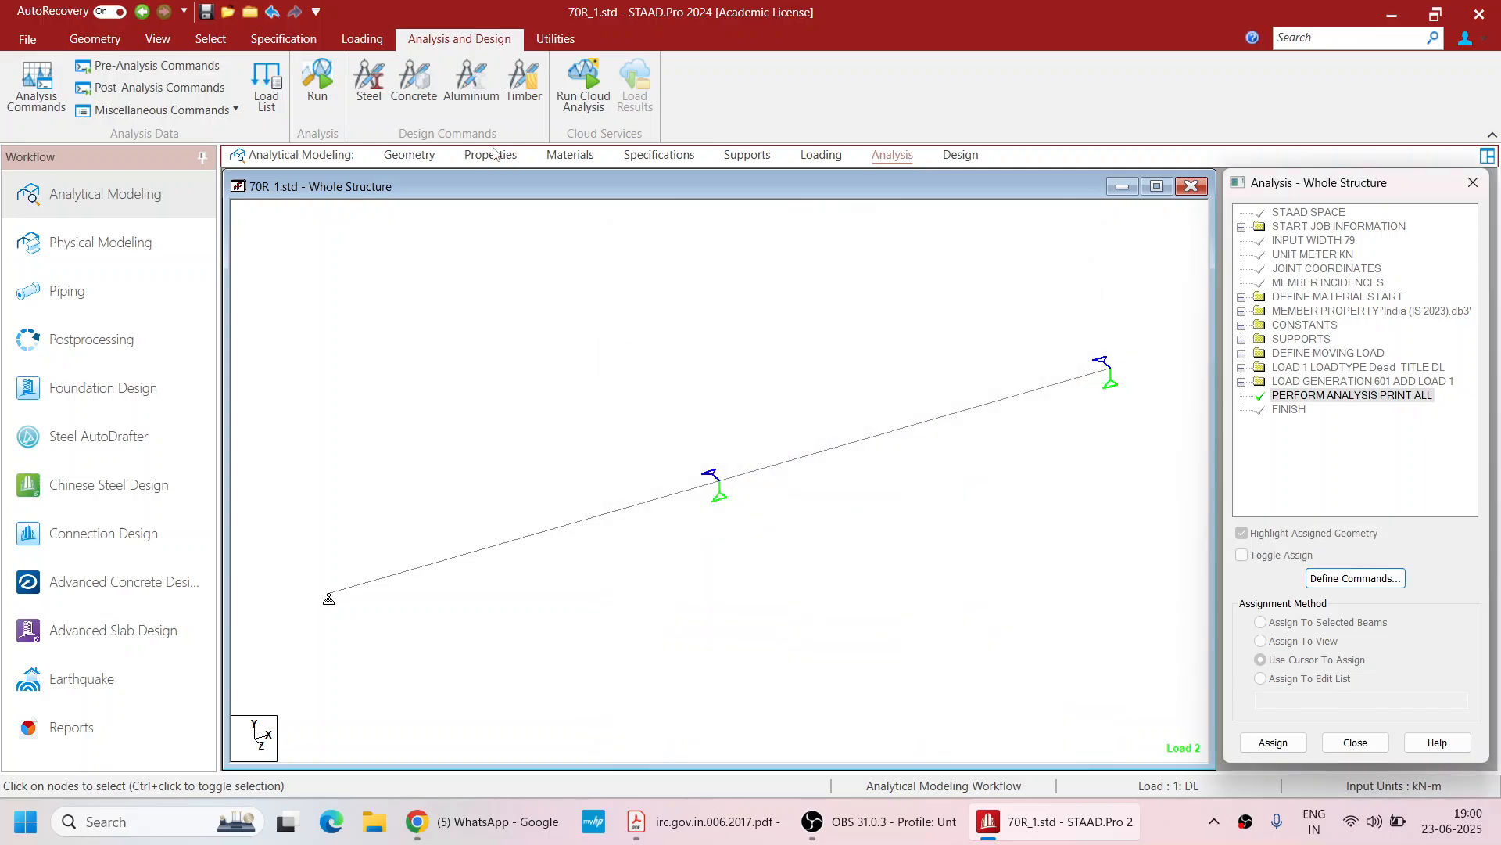
# Save the model, run the analysis and go to post-processing mode
pyautogui.click(318, 86)
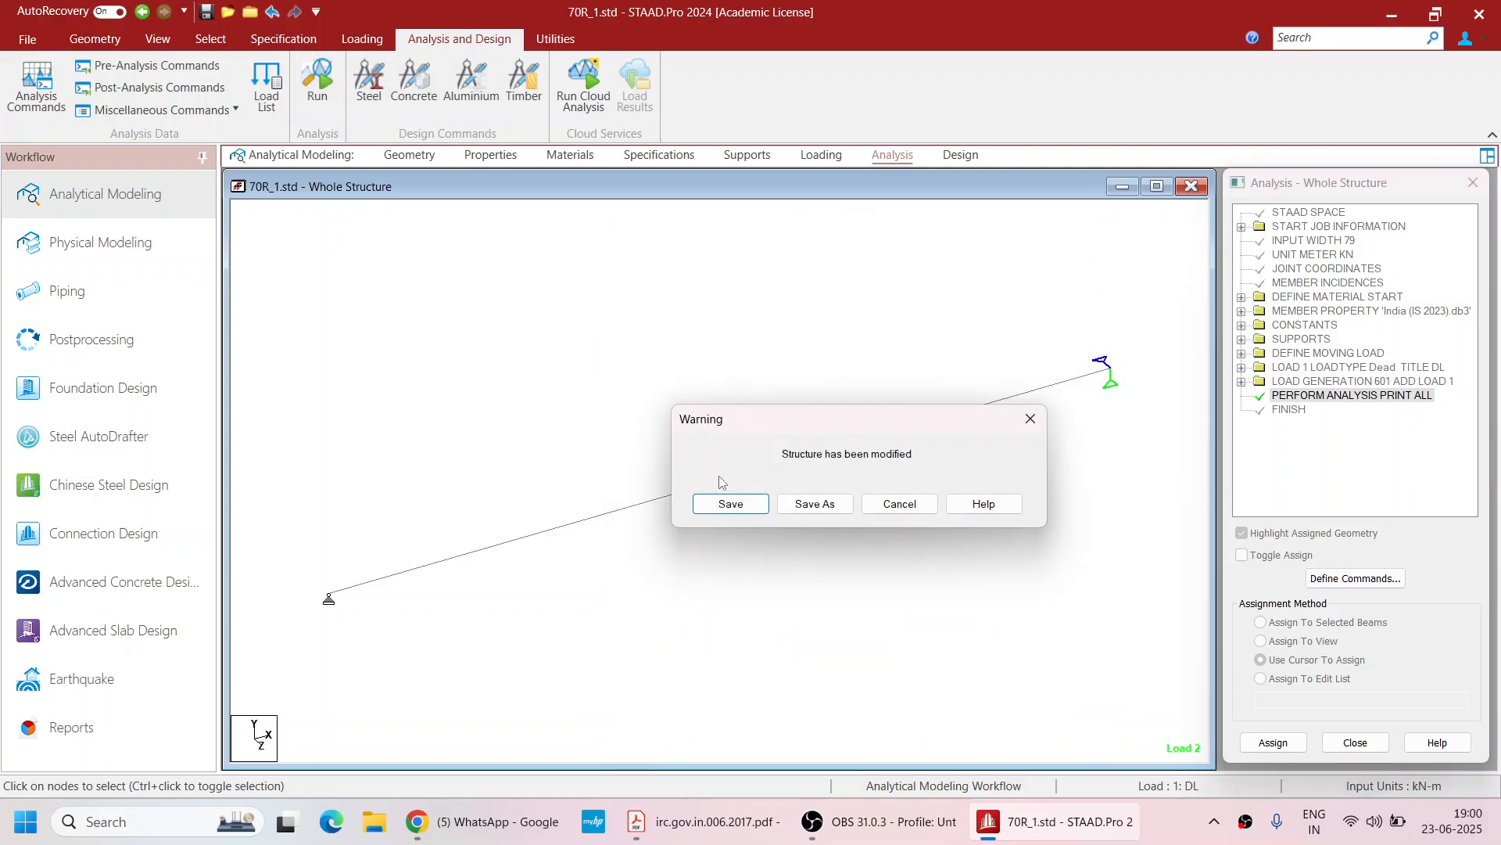
pyautogui.click(724, 502)
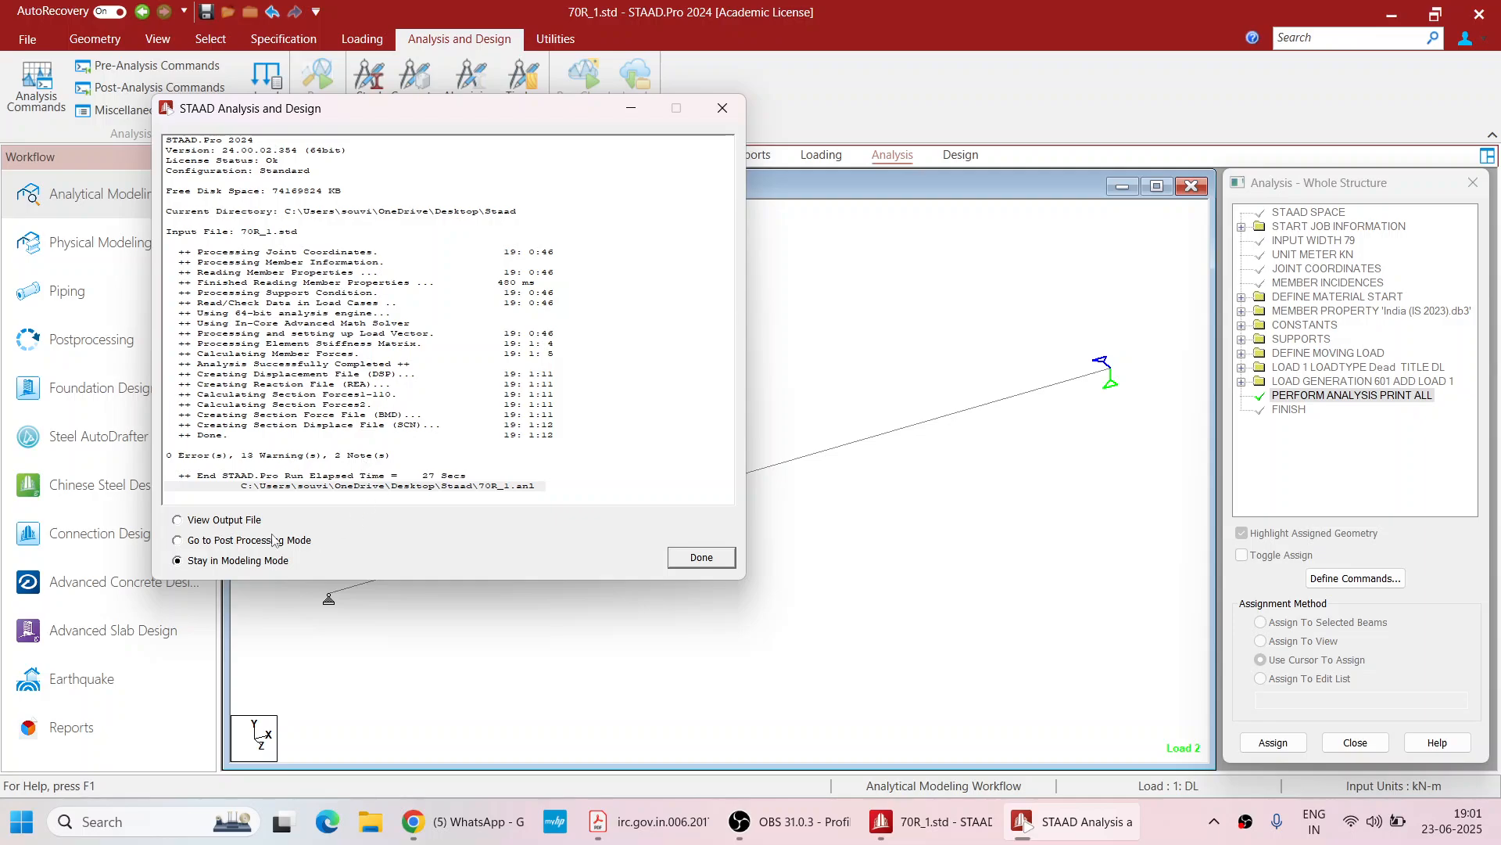
pyautogui.click(223, 541)
pyautogui.click(715, 560)
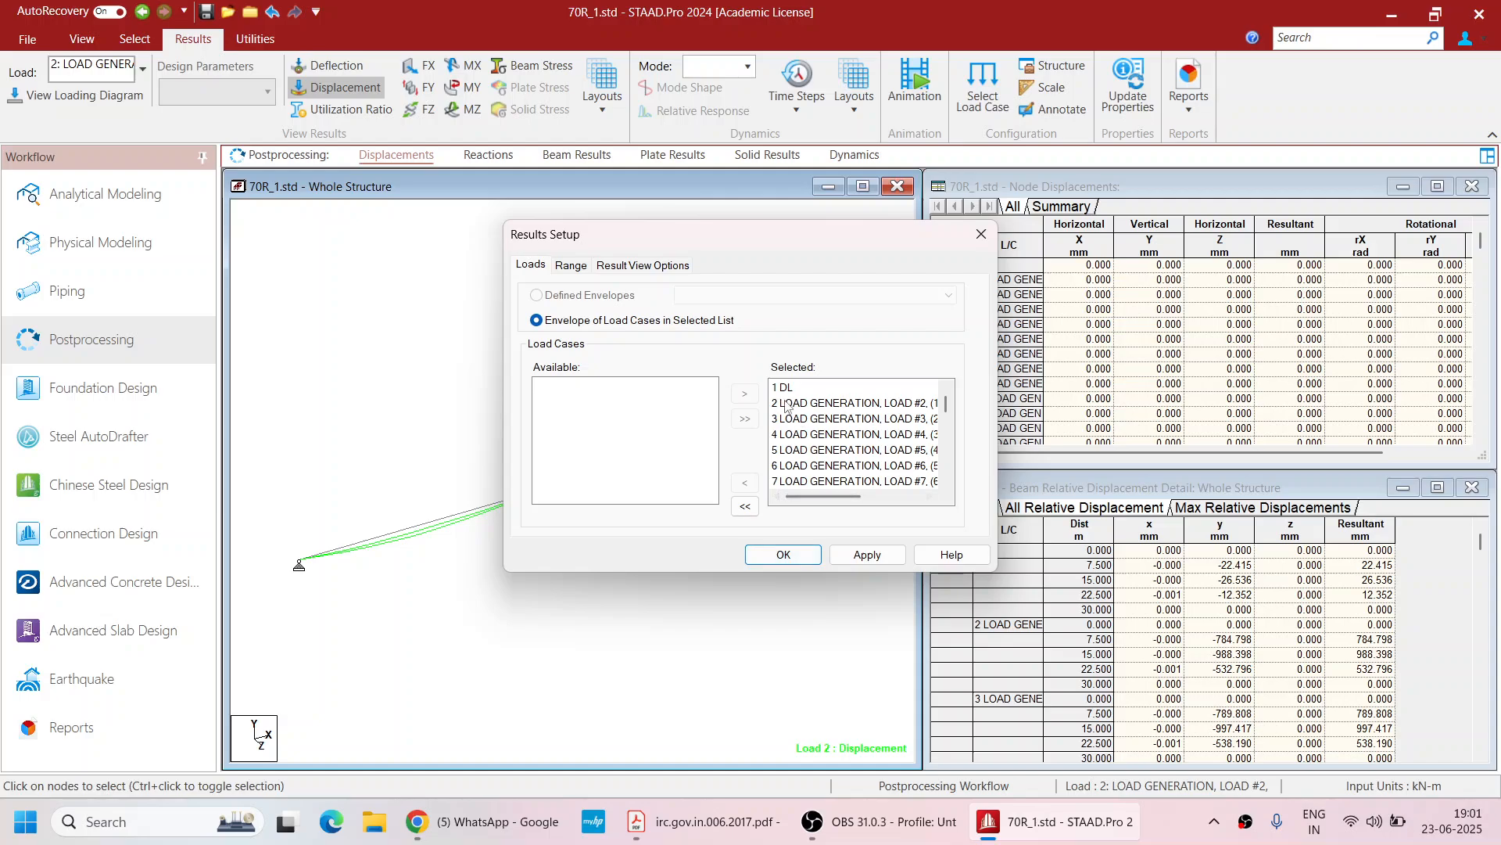
# Accept all load cases in the results setup and examine the support reactions summary for maximum vertical reaction
pyautogui.moveTo(947, 405); pyautogui.dragTo(948, 481)
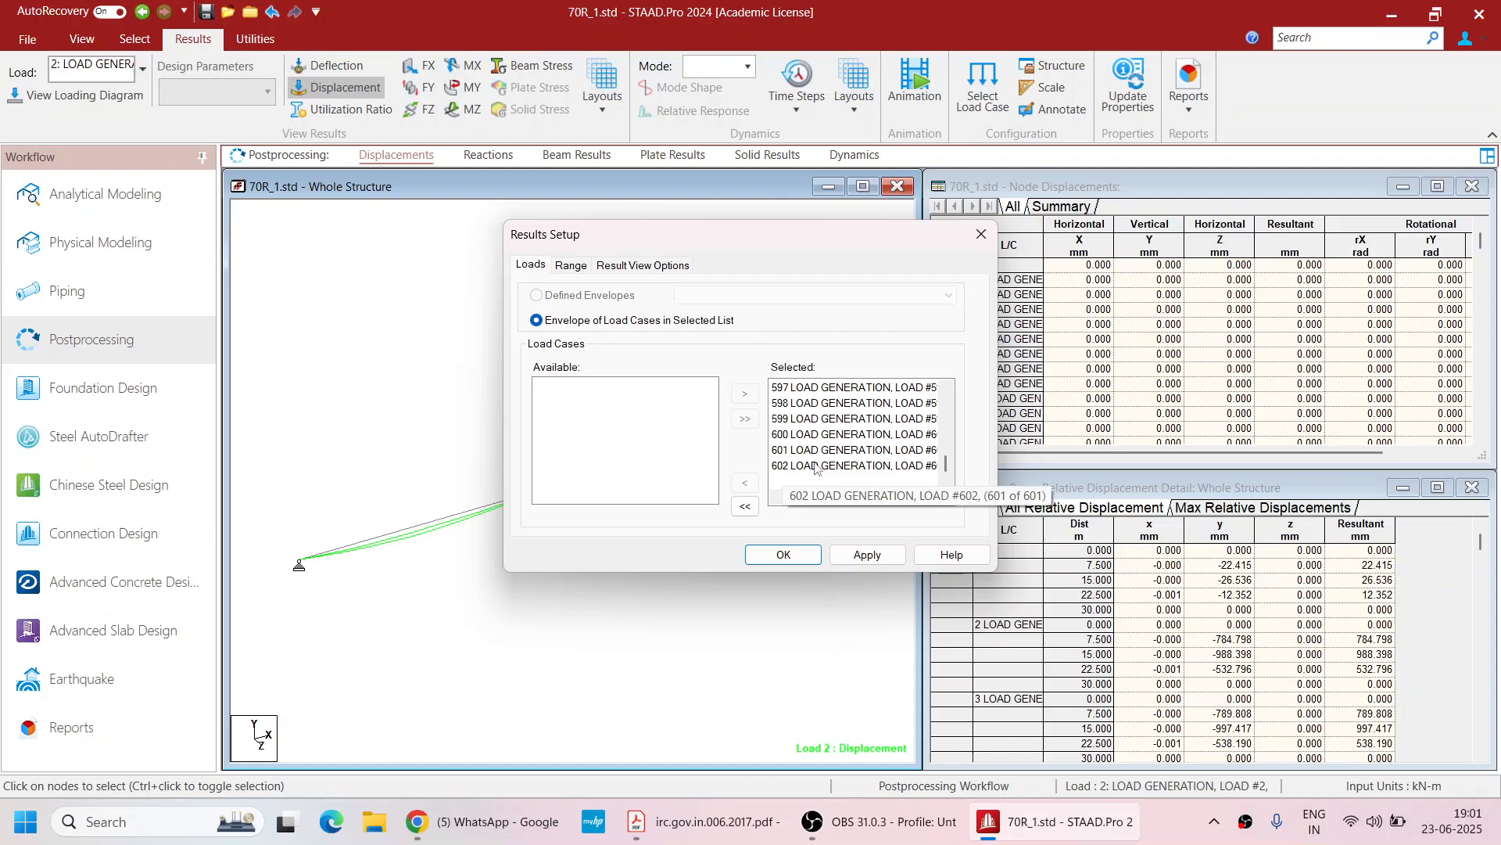
pyautogui.click(785, 554)
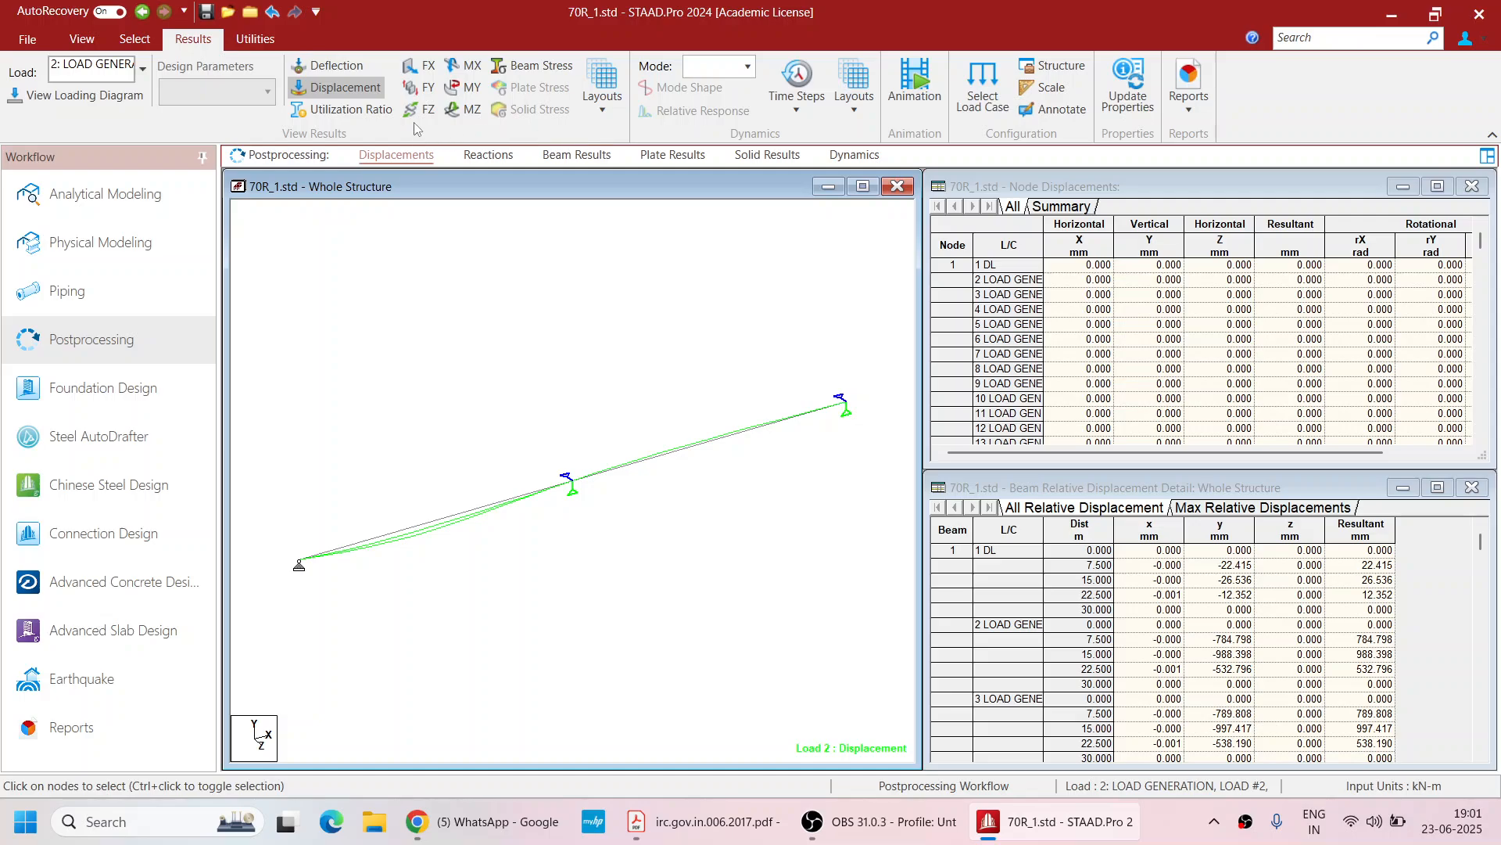
pyautogui.click(485, 159)
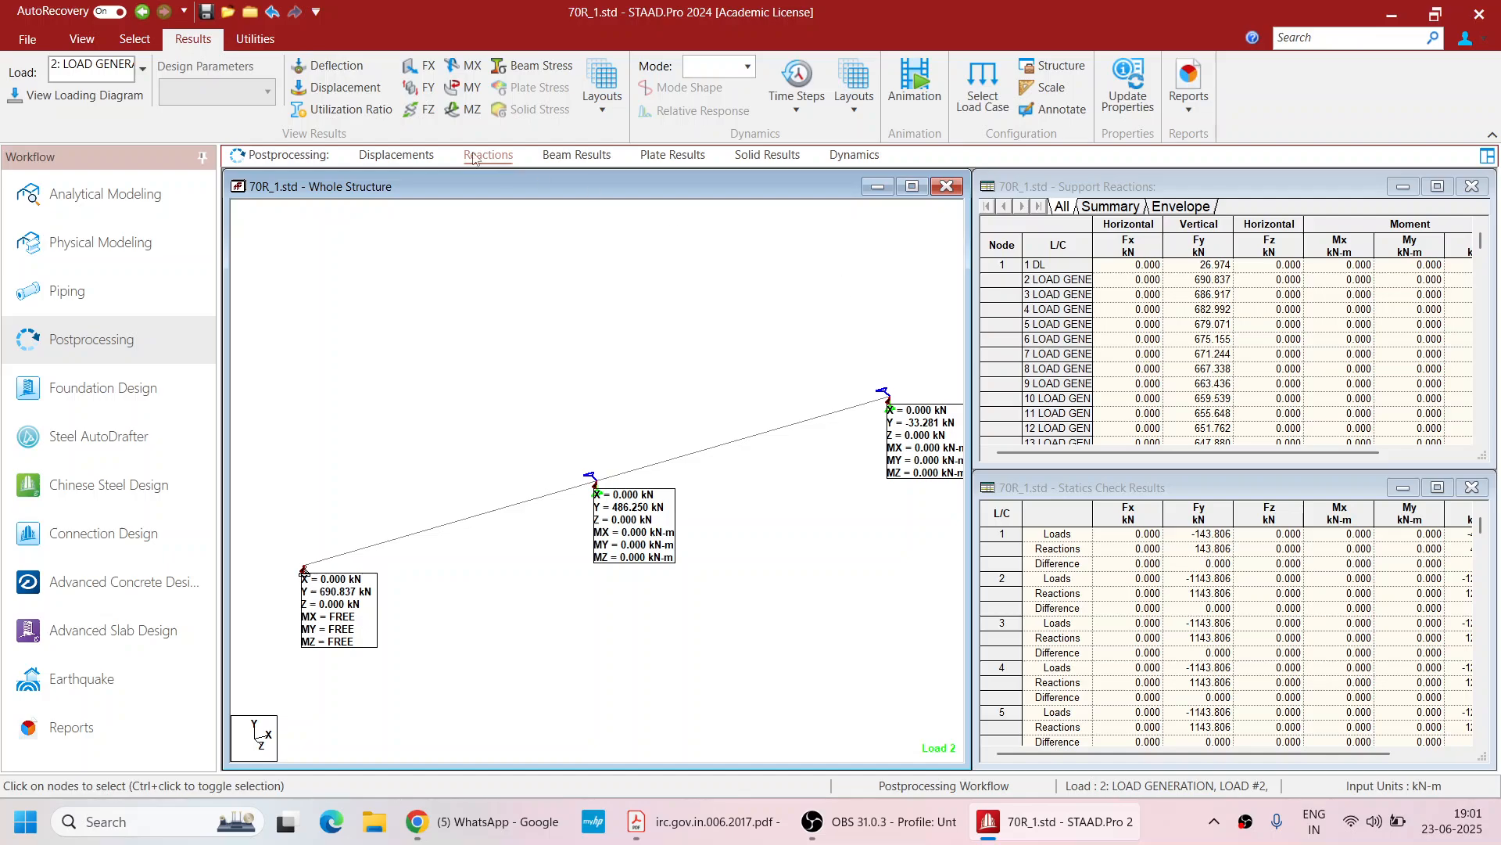
pyautogui.click(1114, 208)
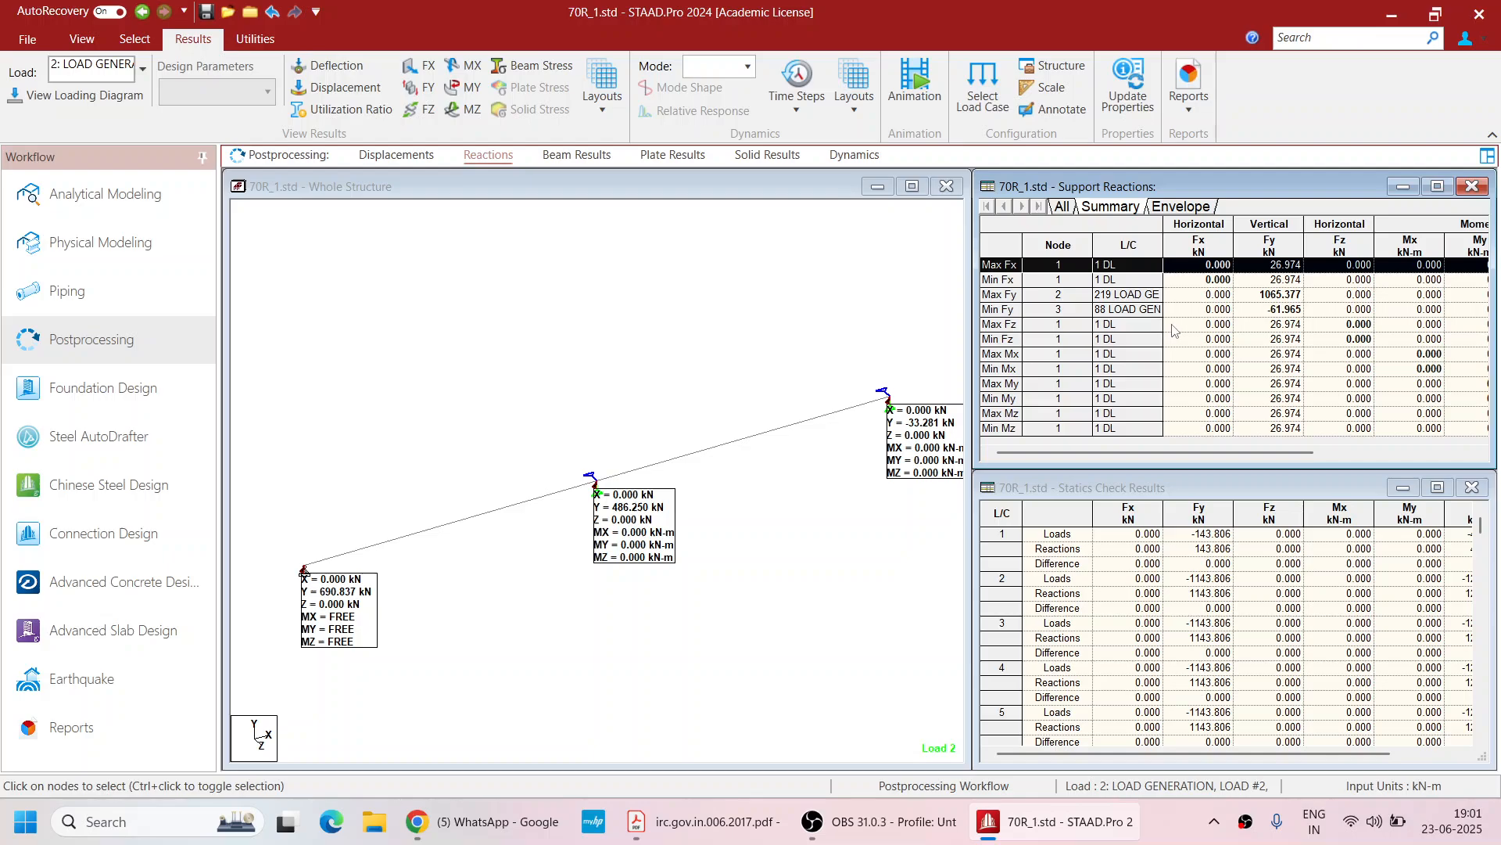
pyautogui.click(1279, 294)
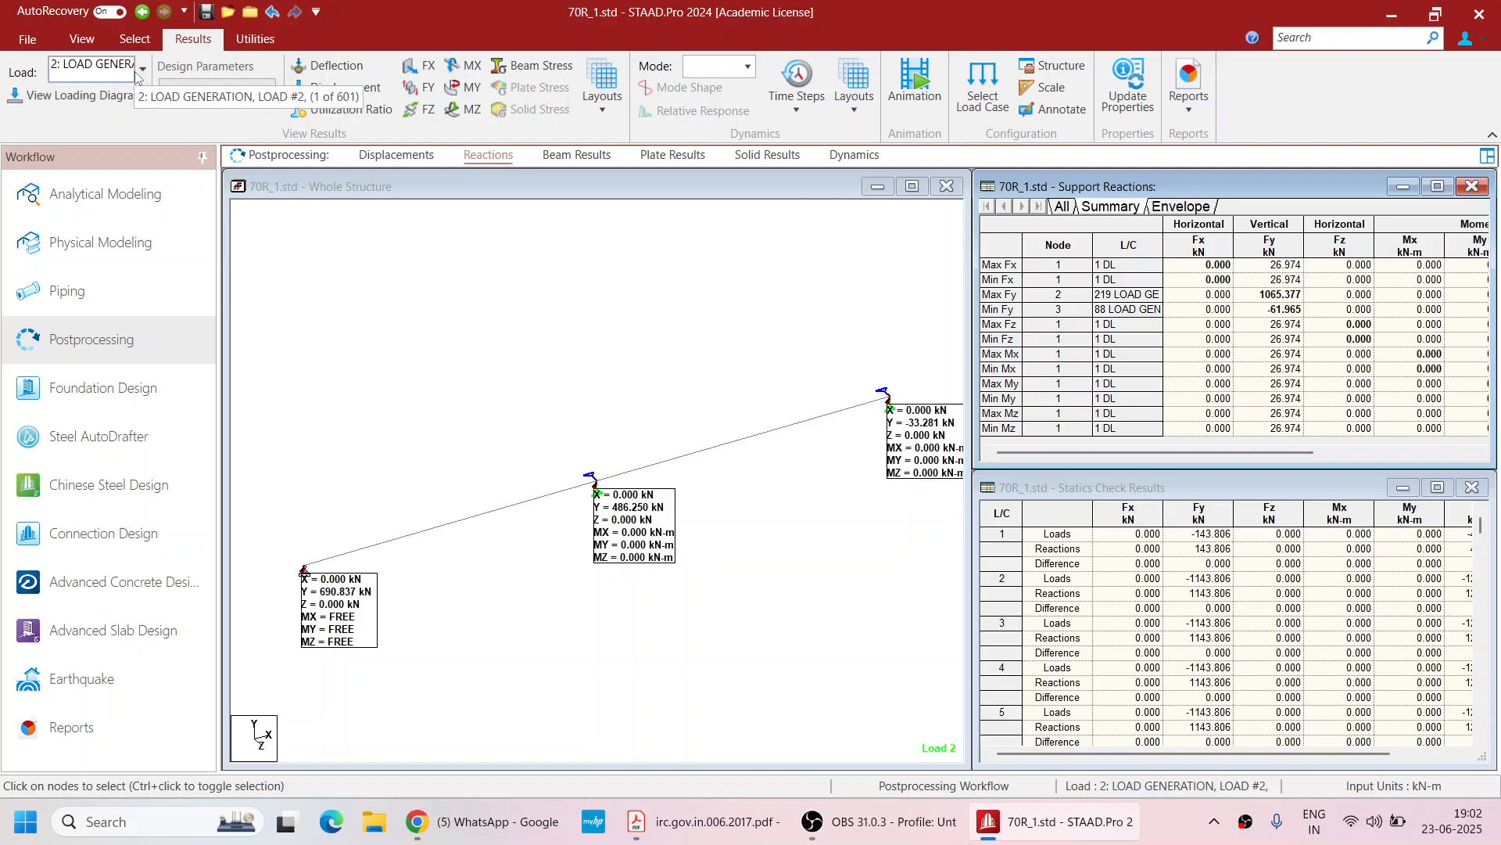
# Browse the displacement and reaction results pages for the generated load cases
pyautogui.click(485, 161)
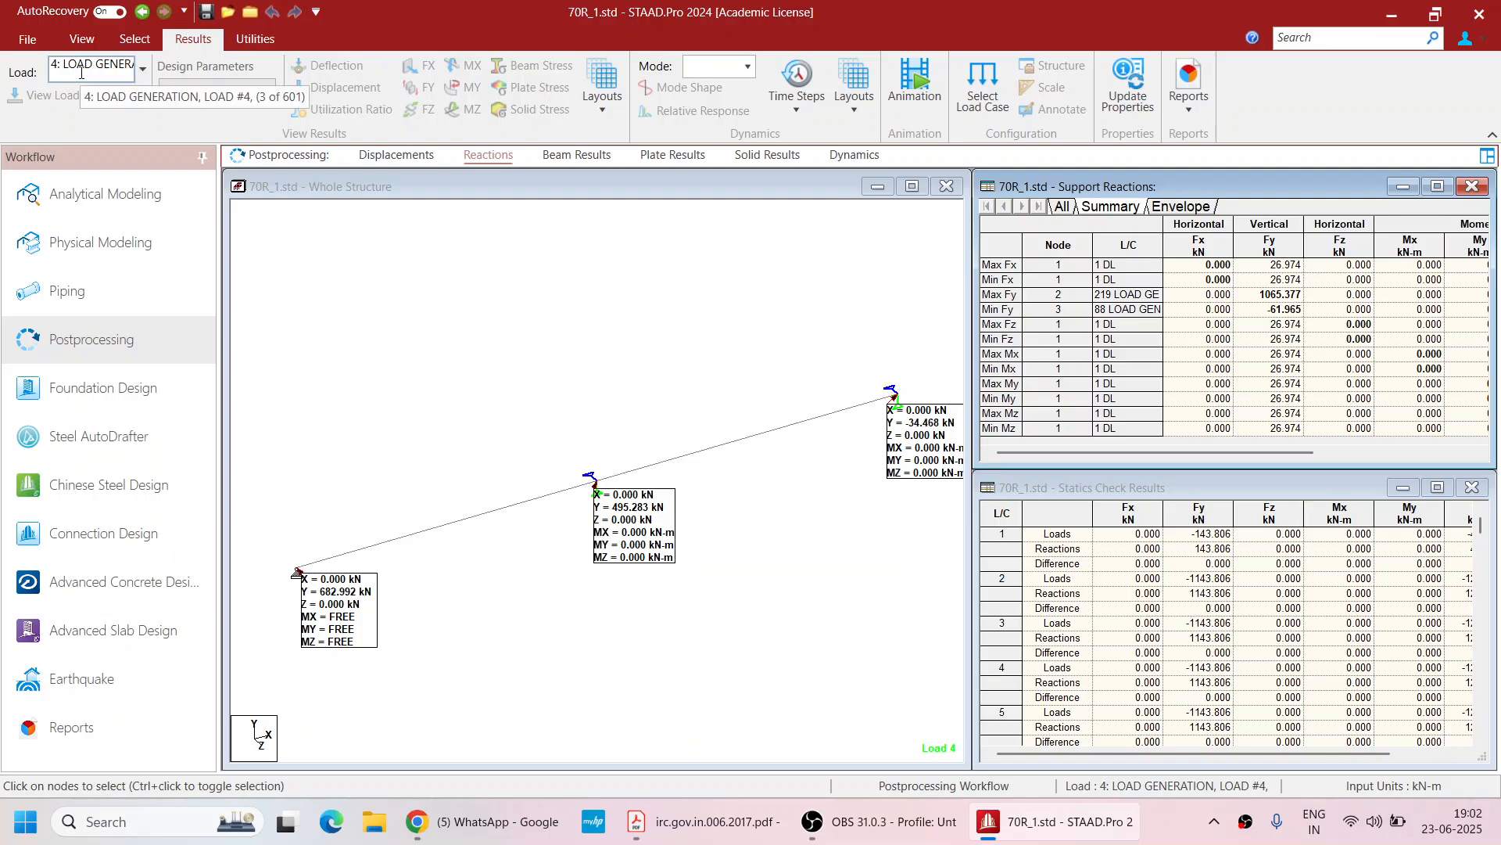
pyautogui.scroll(-6, 82, 73)
pyautogui.scroll(4, 81, 73)
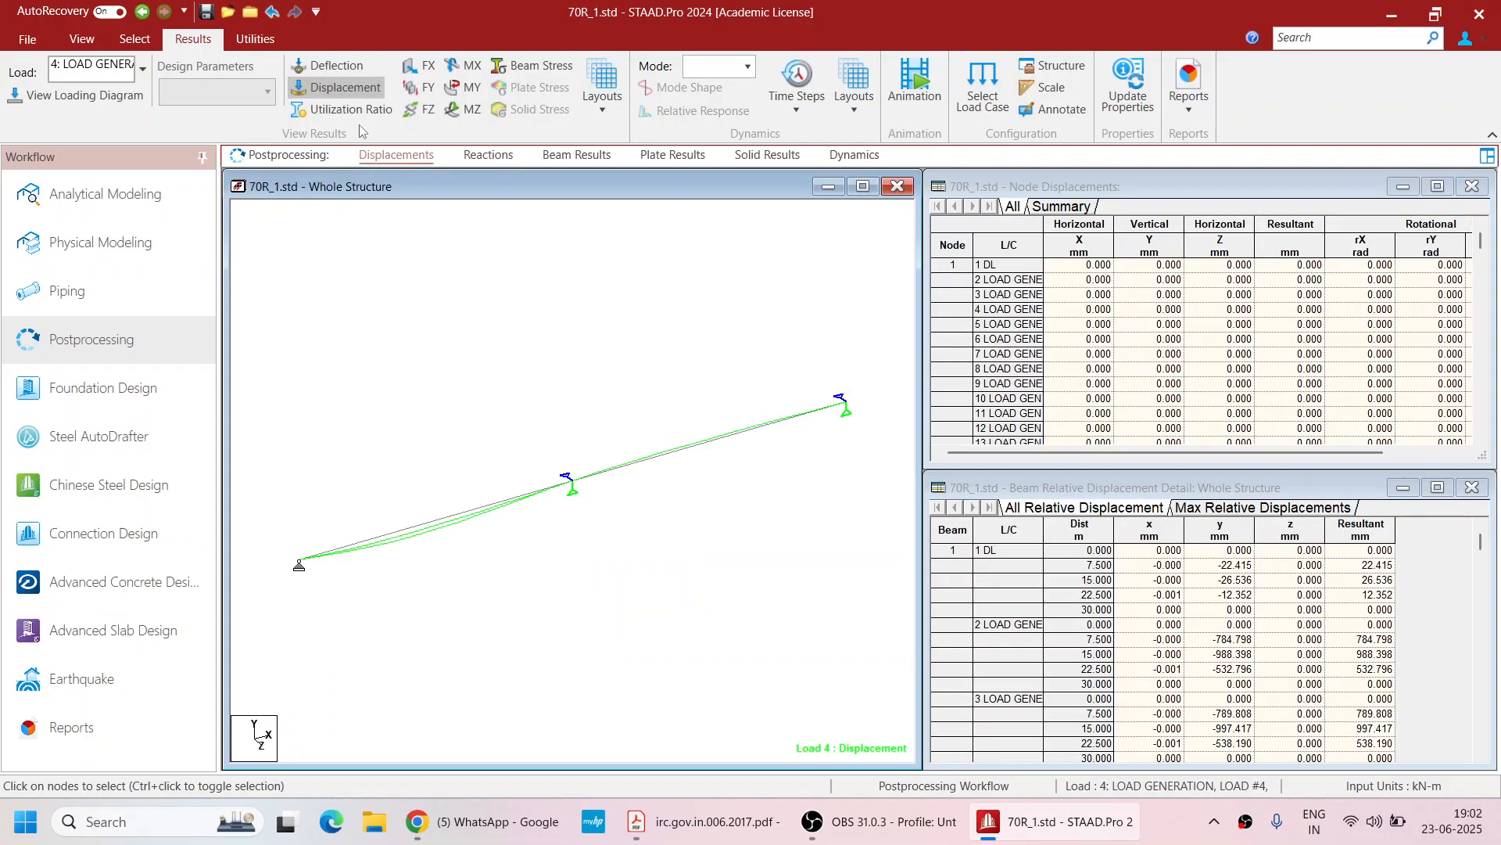
pyautogui.click(68, 101)
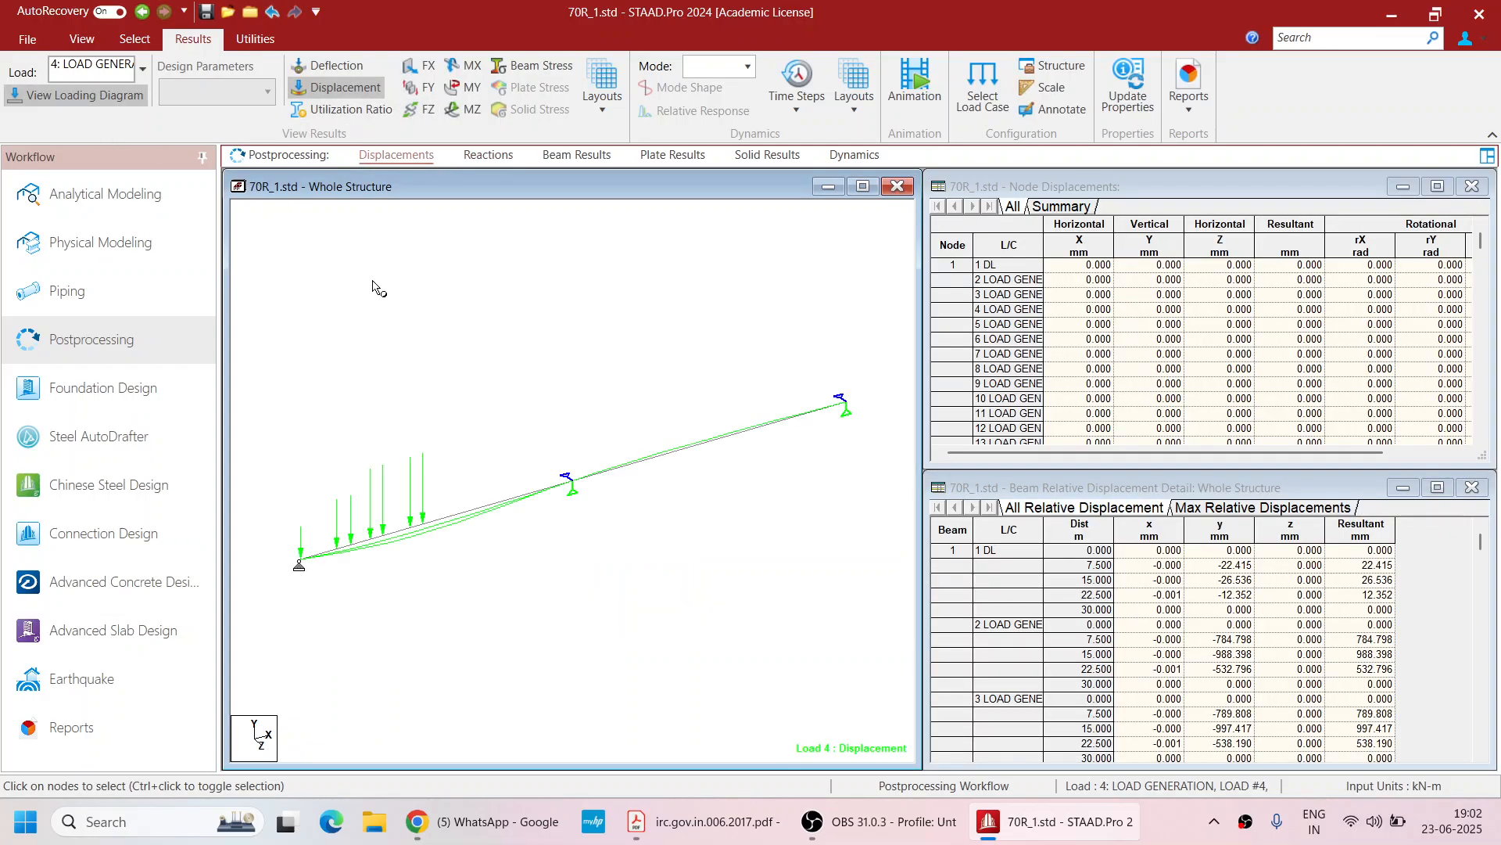
pyautogui.click(469, 159)
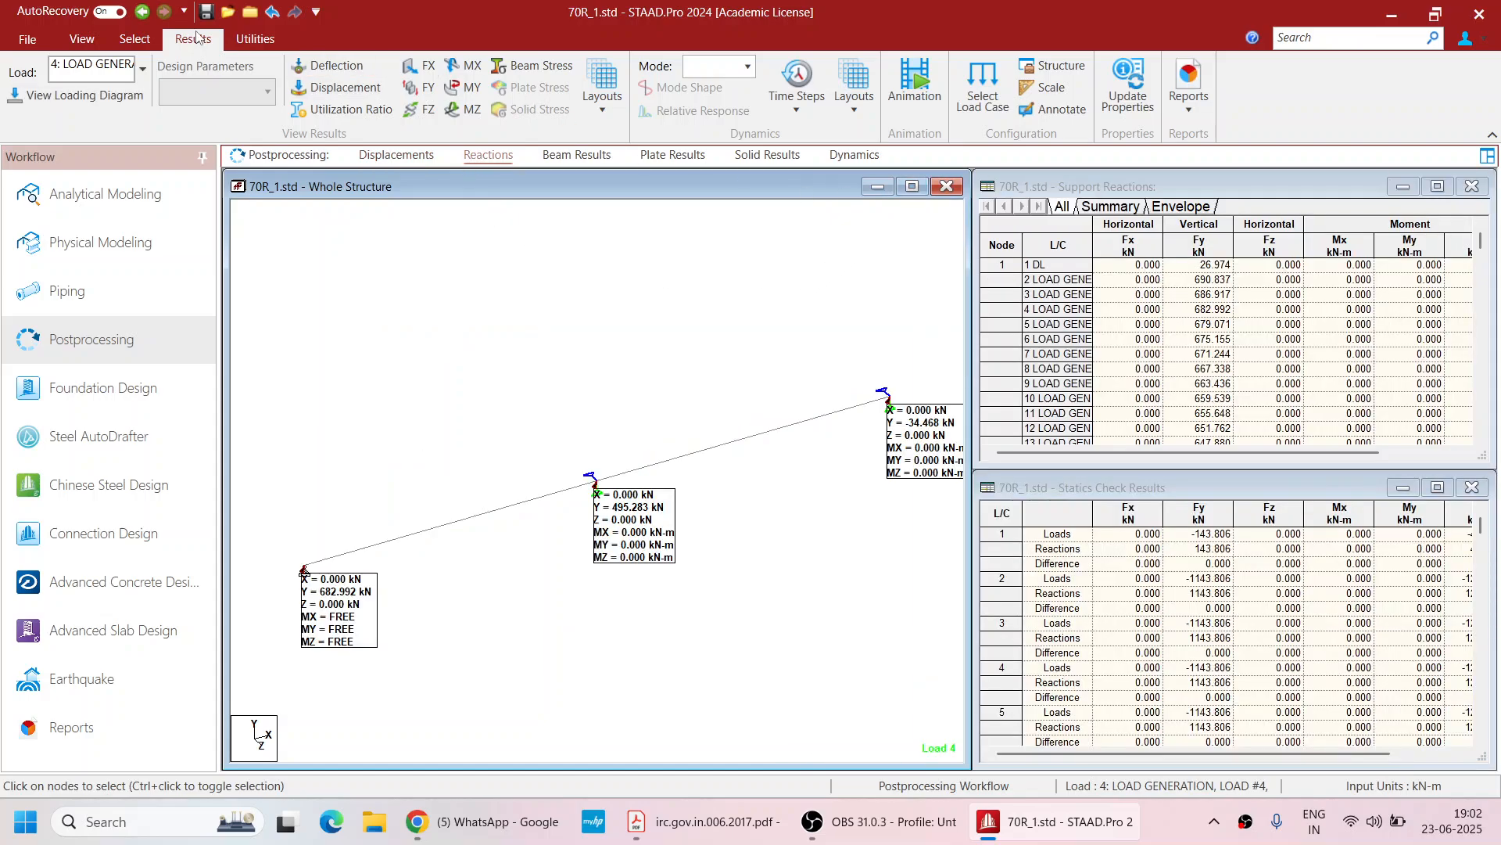
# Show the structure in front view with the loading diagram displayed
pyautogui.click(81, 38)
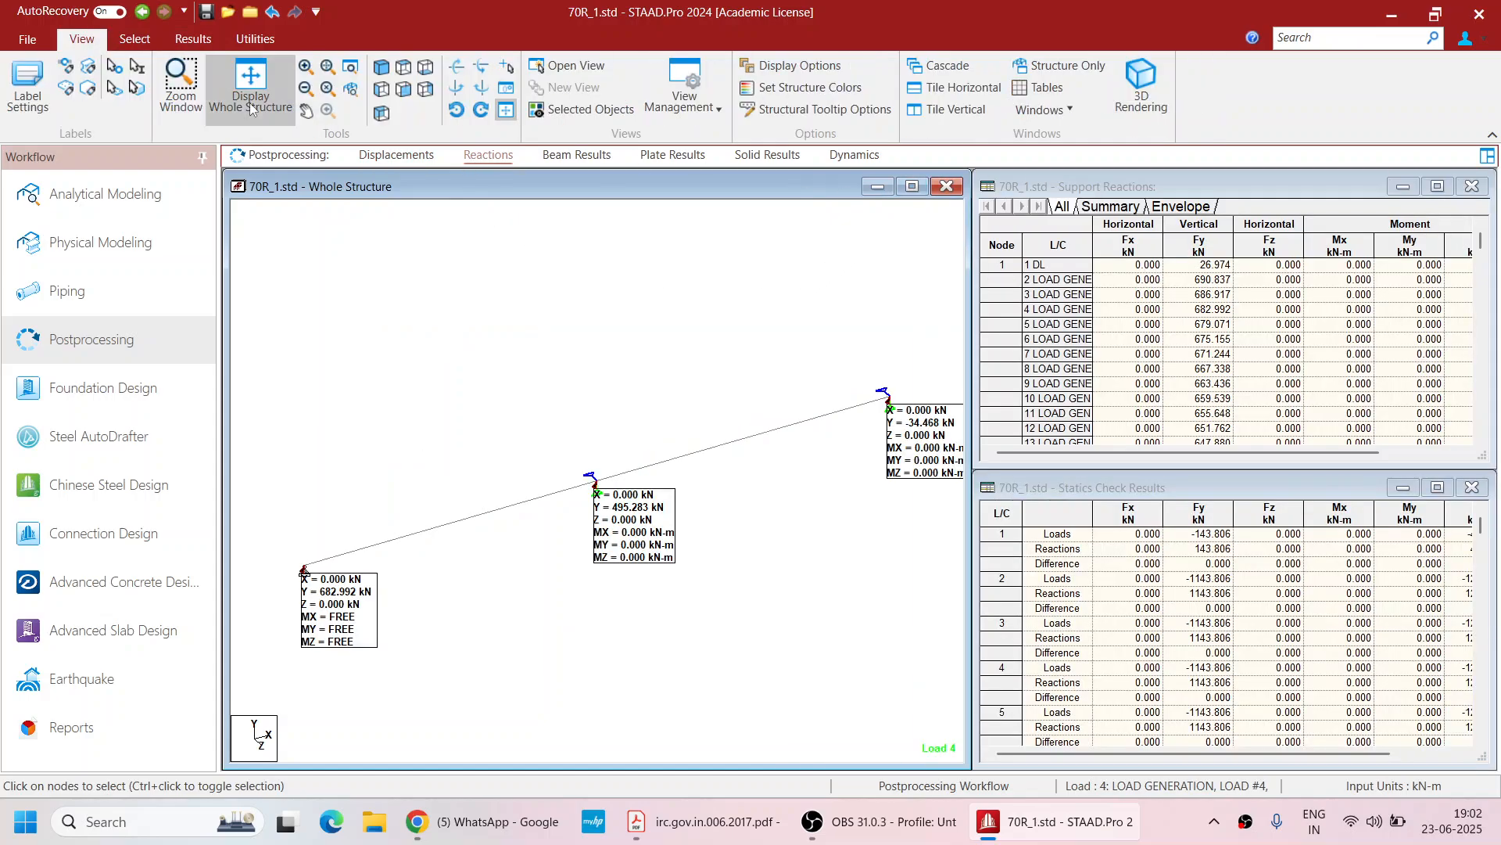
pyautogui.click(403, 90)
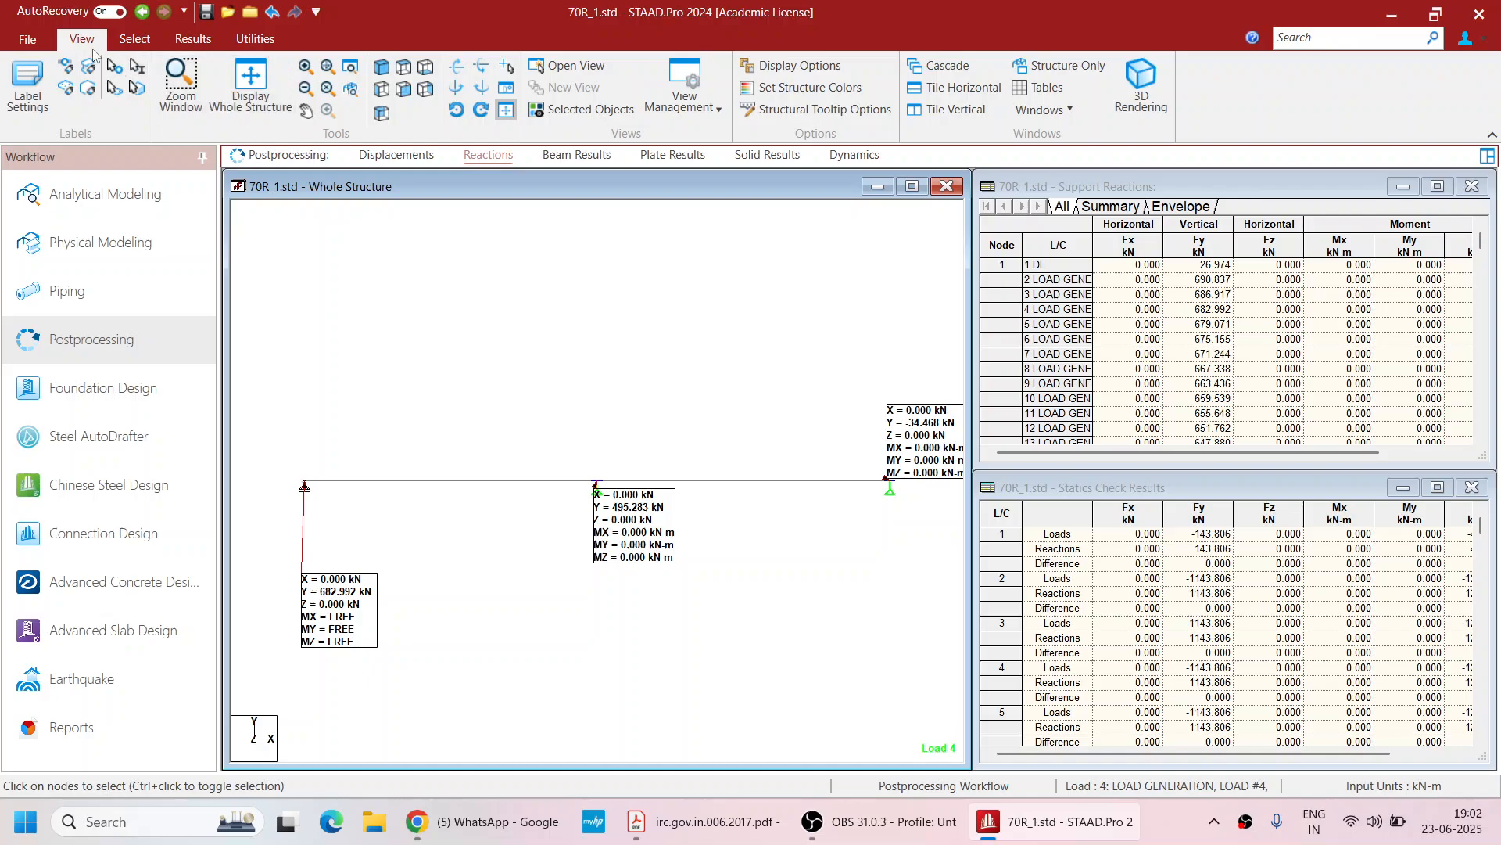
pyautogui.click(192, 44)
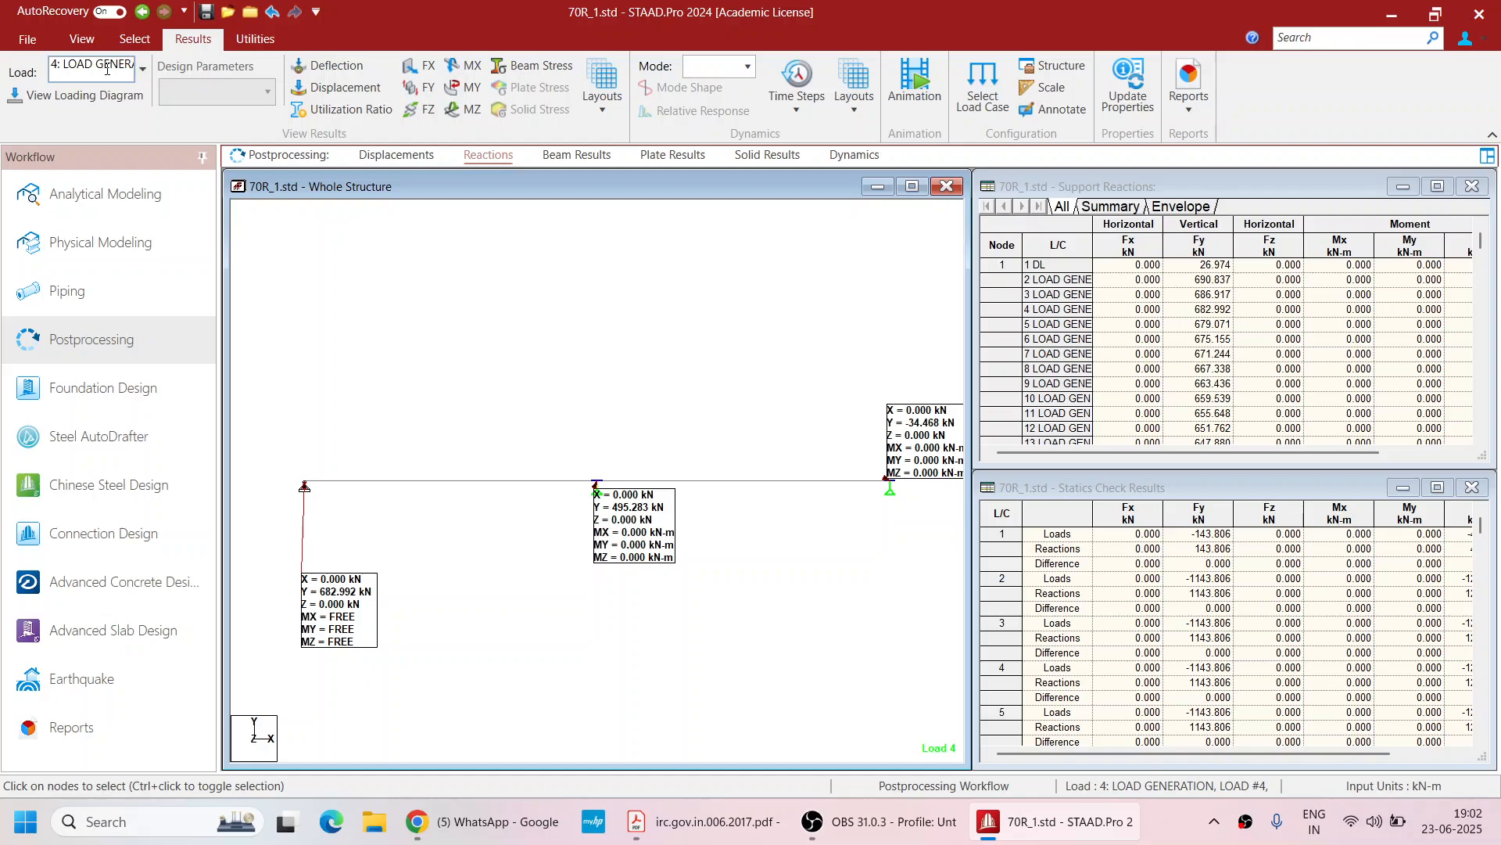
pyautogui.click(83, 95)
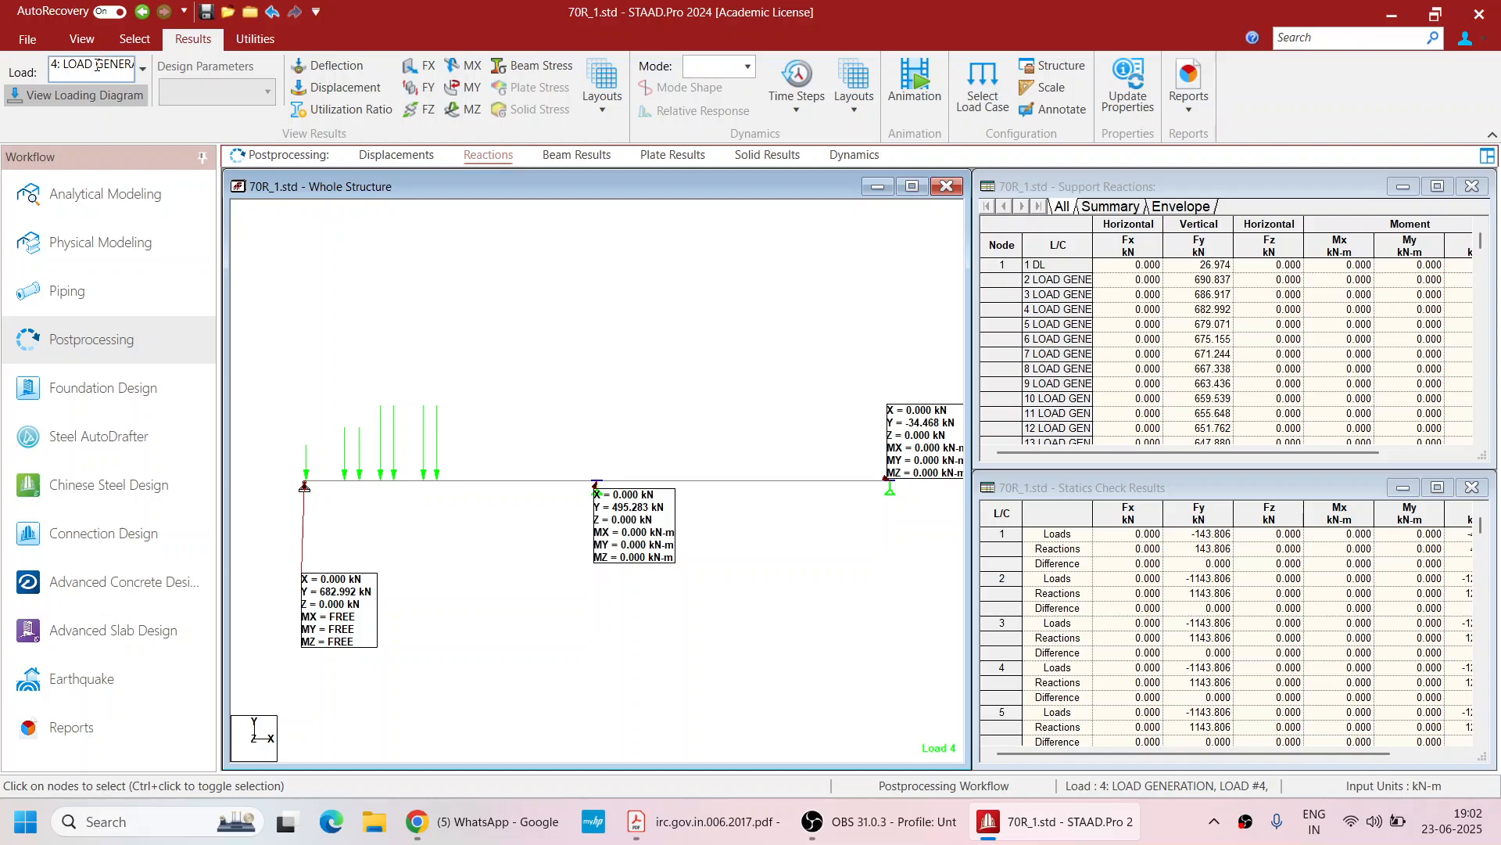
# Step through the generated load cases up to load 219 to examine vehicle positions and support reactions
pyautogui.scroll(2, 97, 66)
pyautogui.scroll(1, 98, 66)
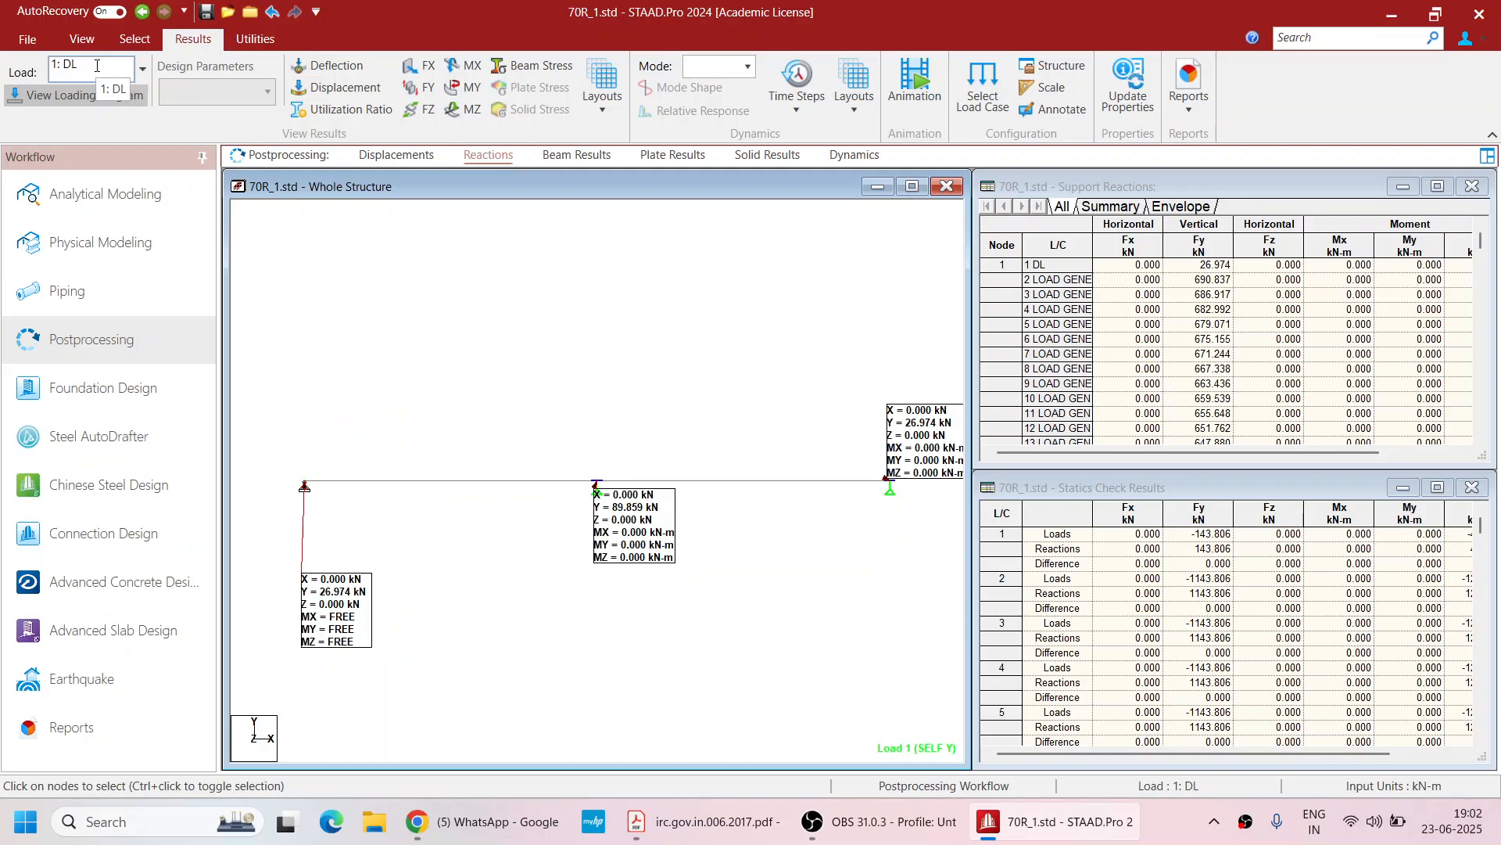
pyautogui.scroll(-1, 98, 66)
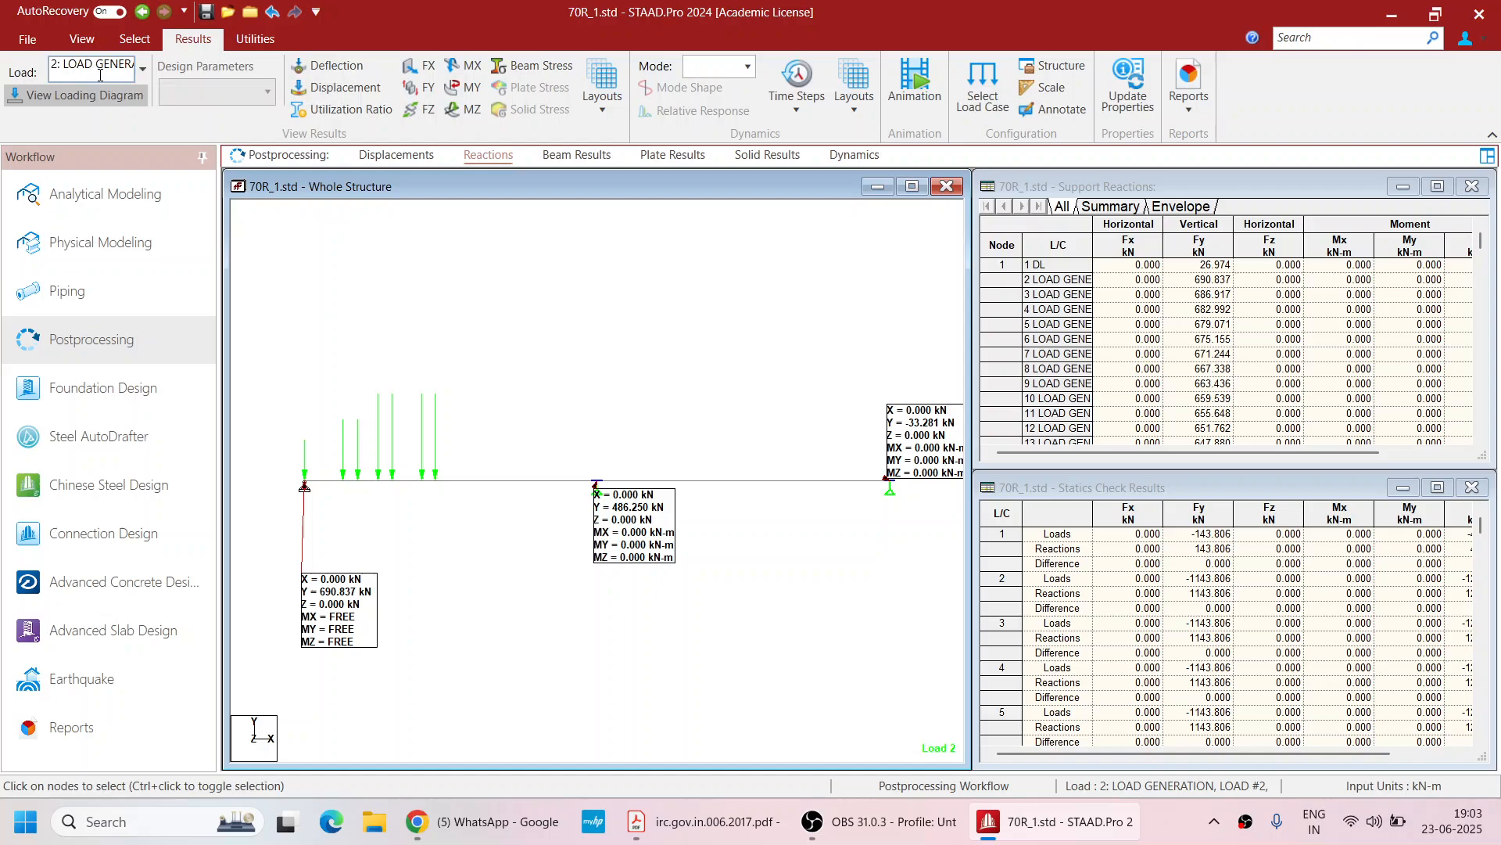
pyautogui.scroll(-1, 100, 75)
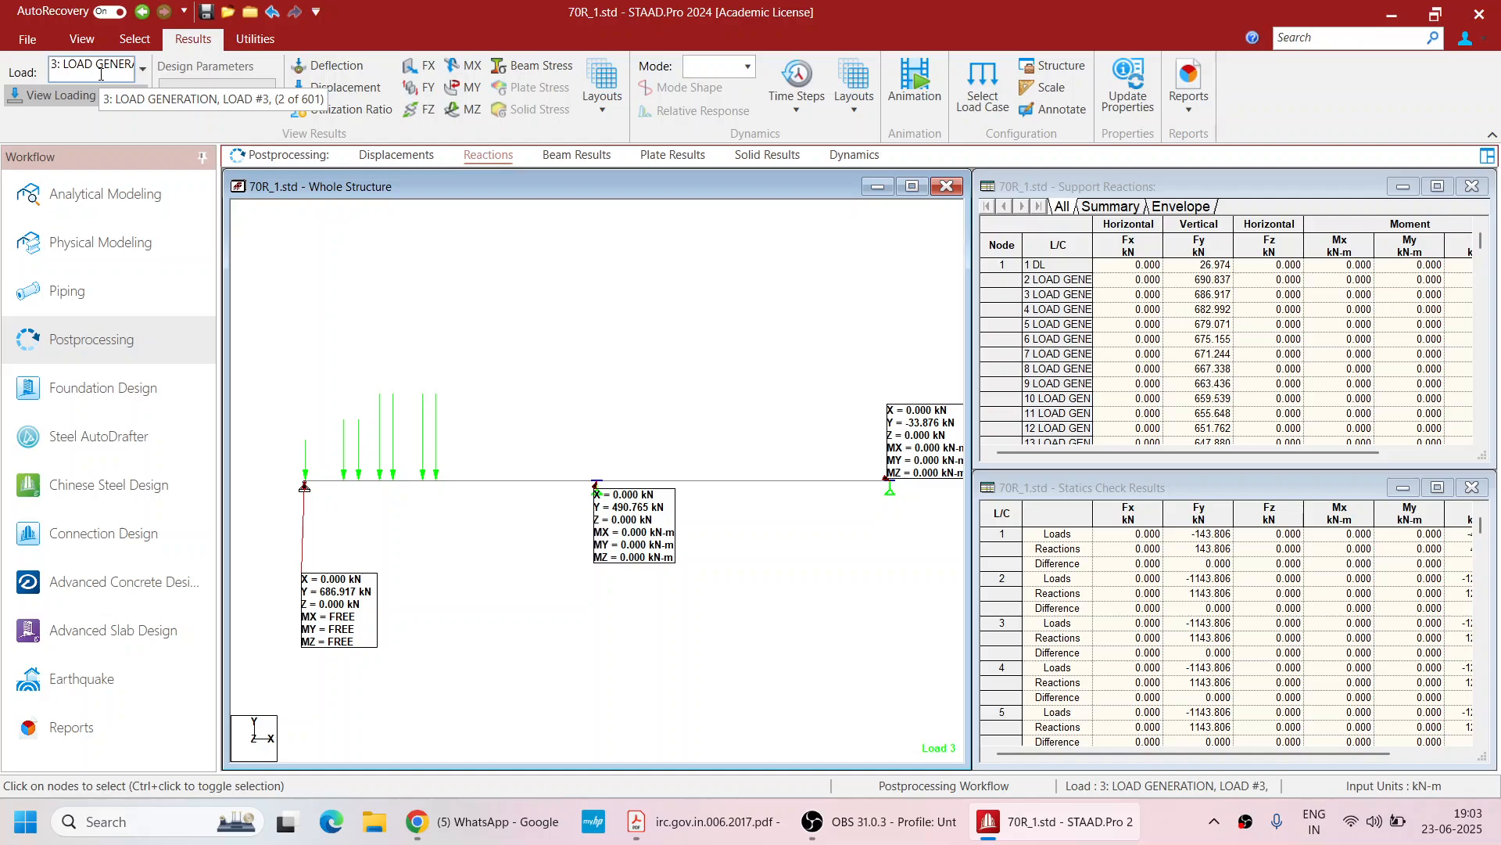
pyautogui.scroll(-7, 100, 73)
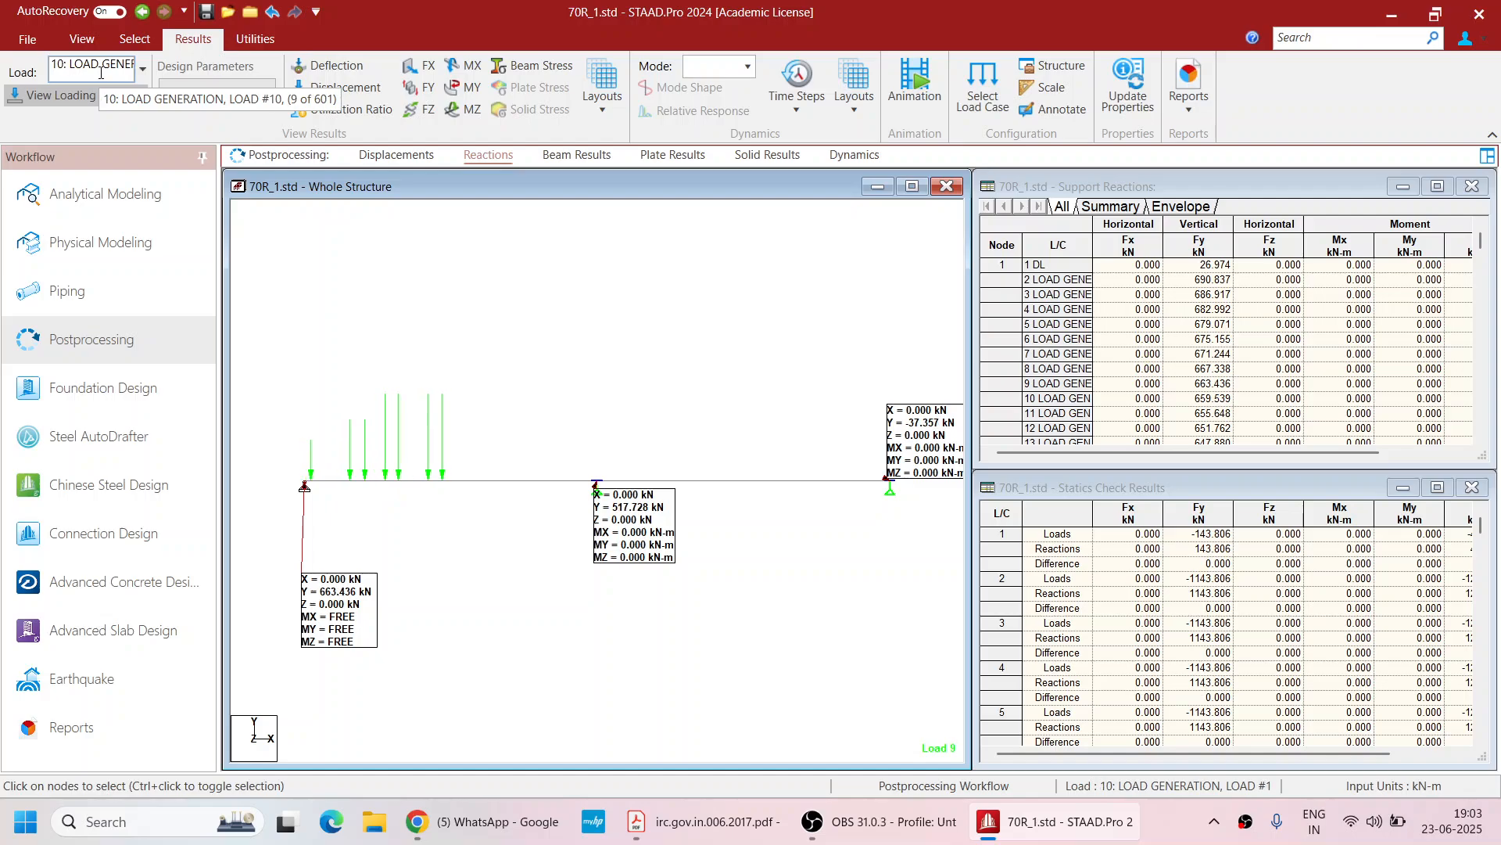
pyautogui.scroll(-3, 100, 72)
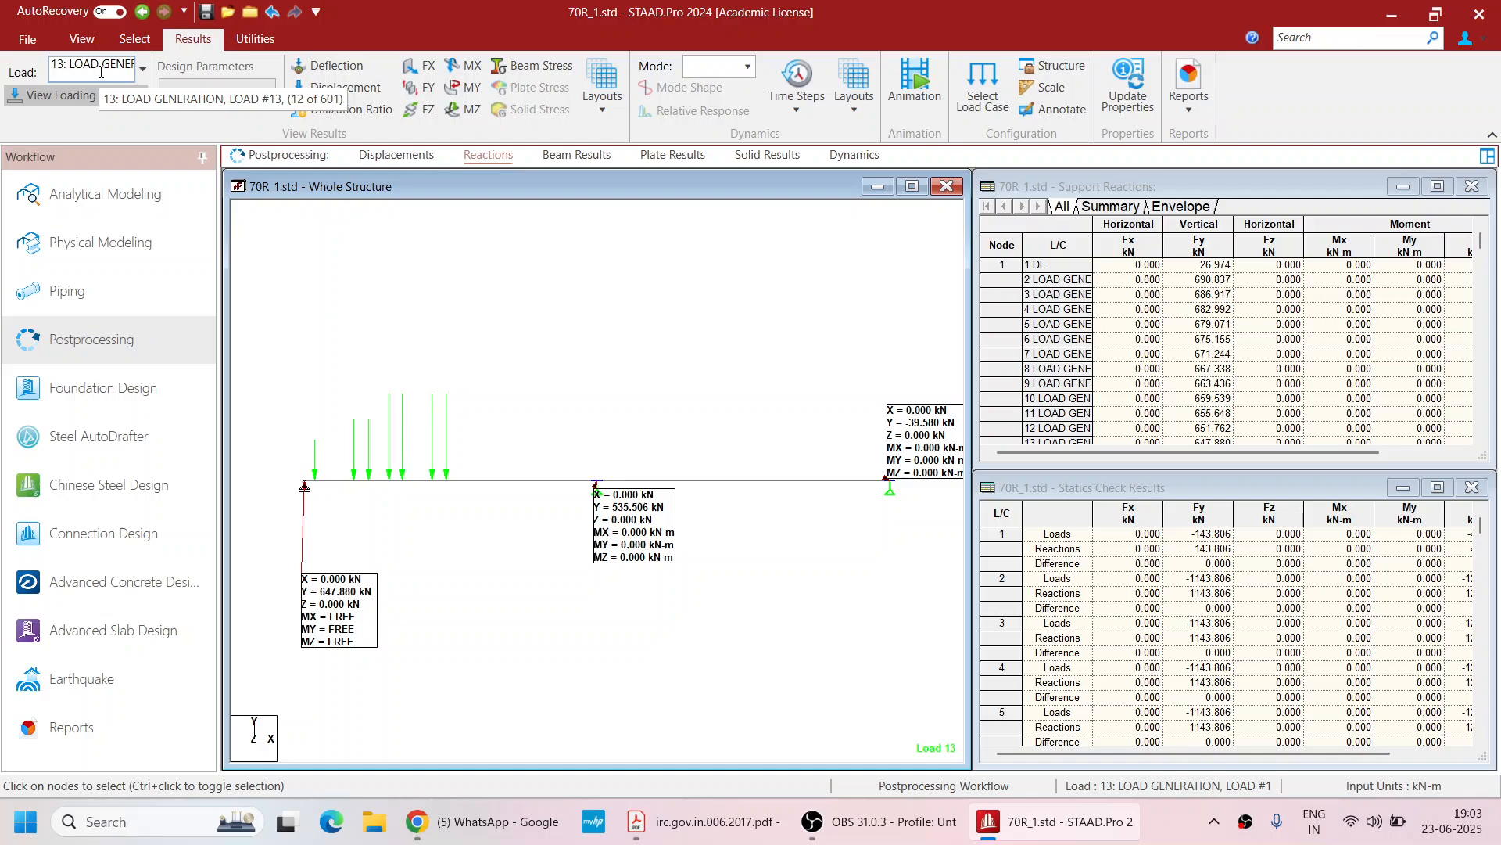
pyautogui.scroll(-9, 100, 72)
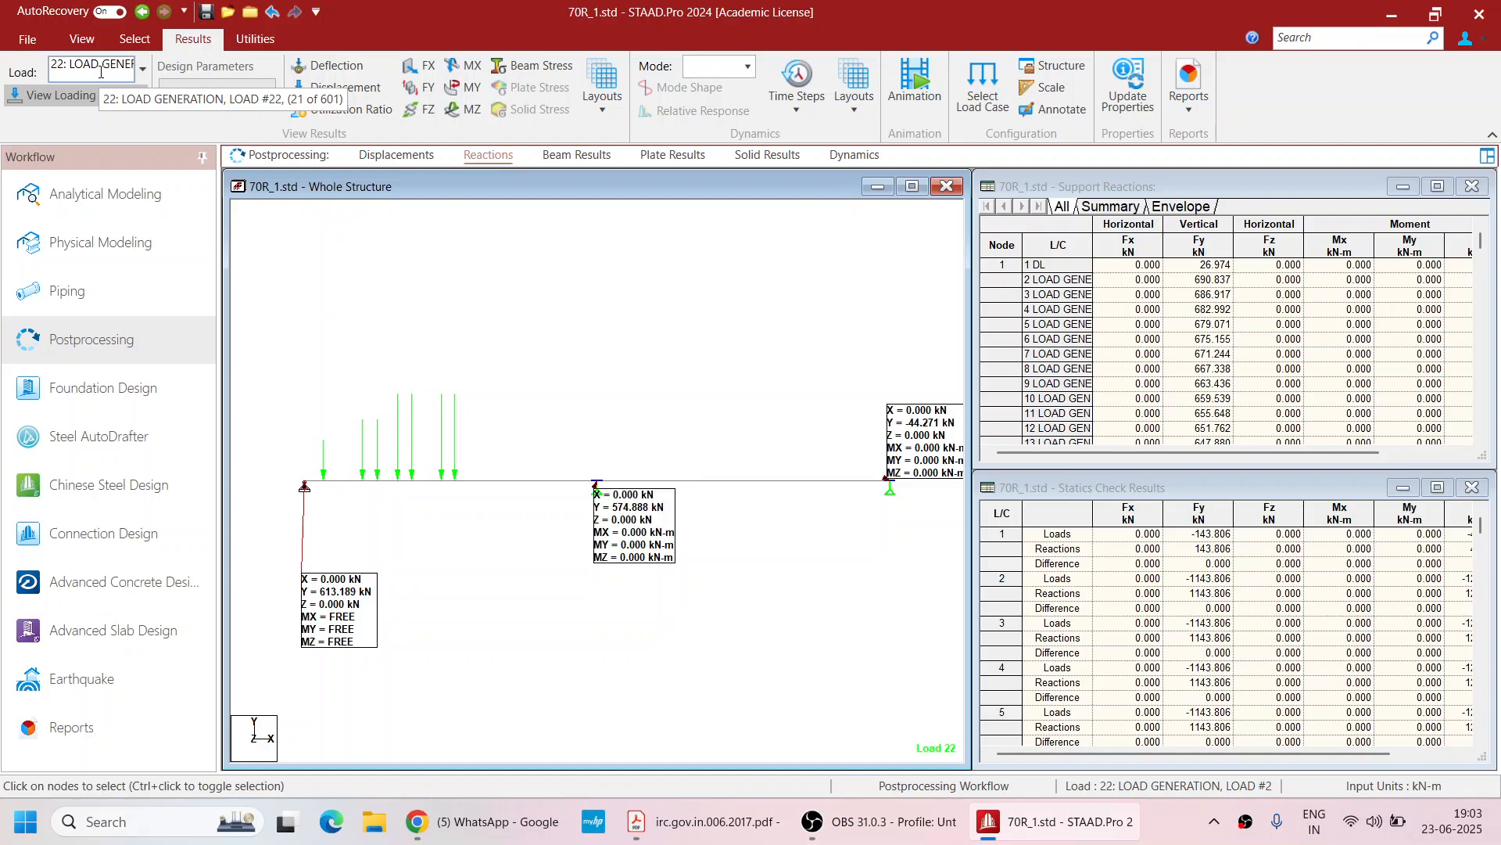
pyautogui.scroll(-9, 100, 72)
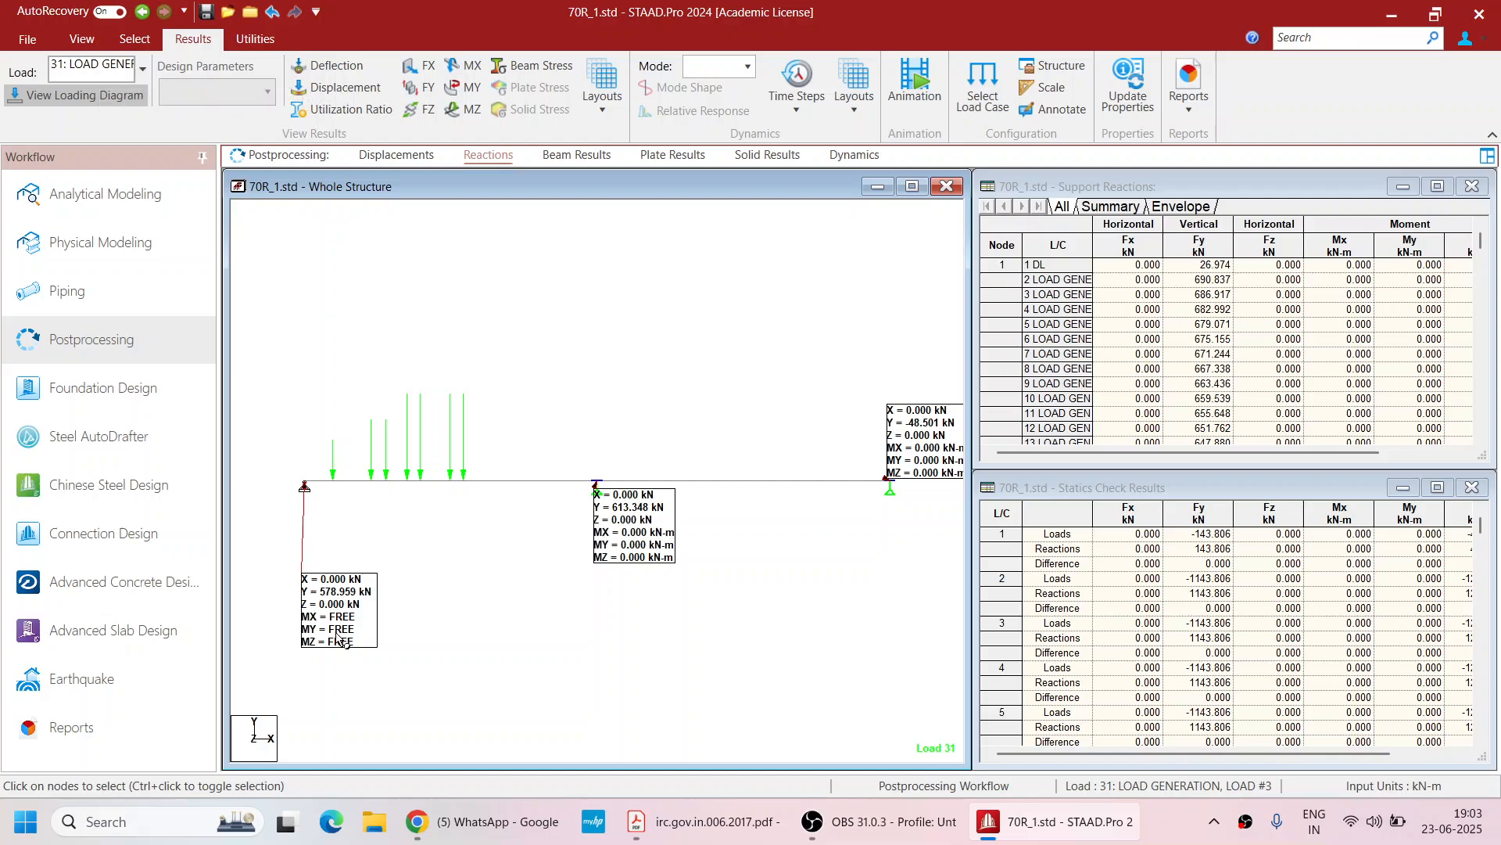
pyautogui.scroll(-16, 112, 73)
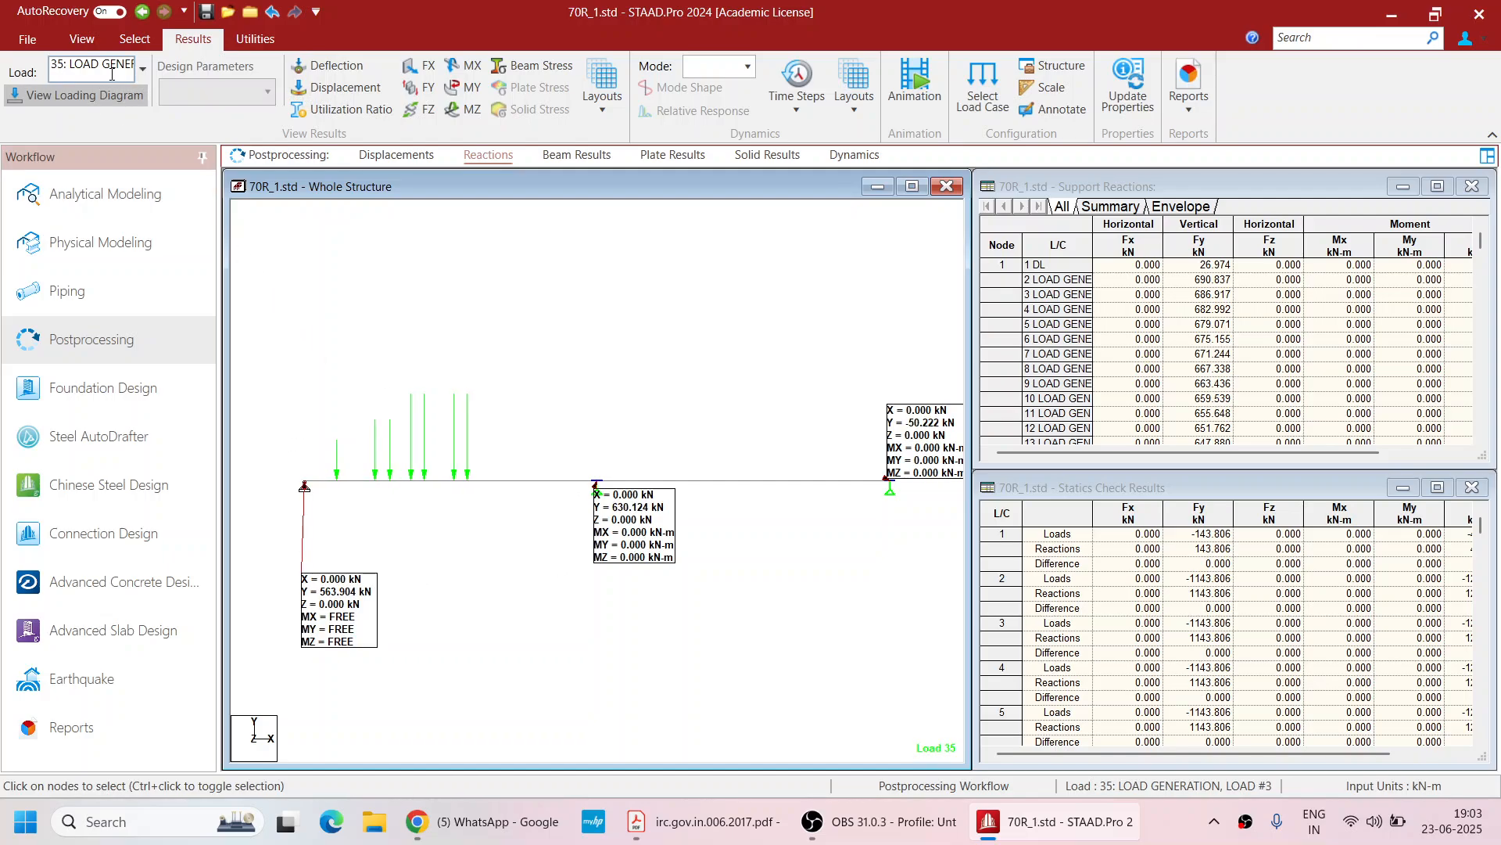
pyautogui.scroll(-20, 112, 73)
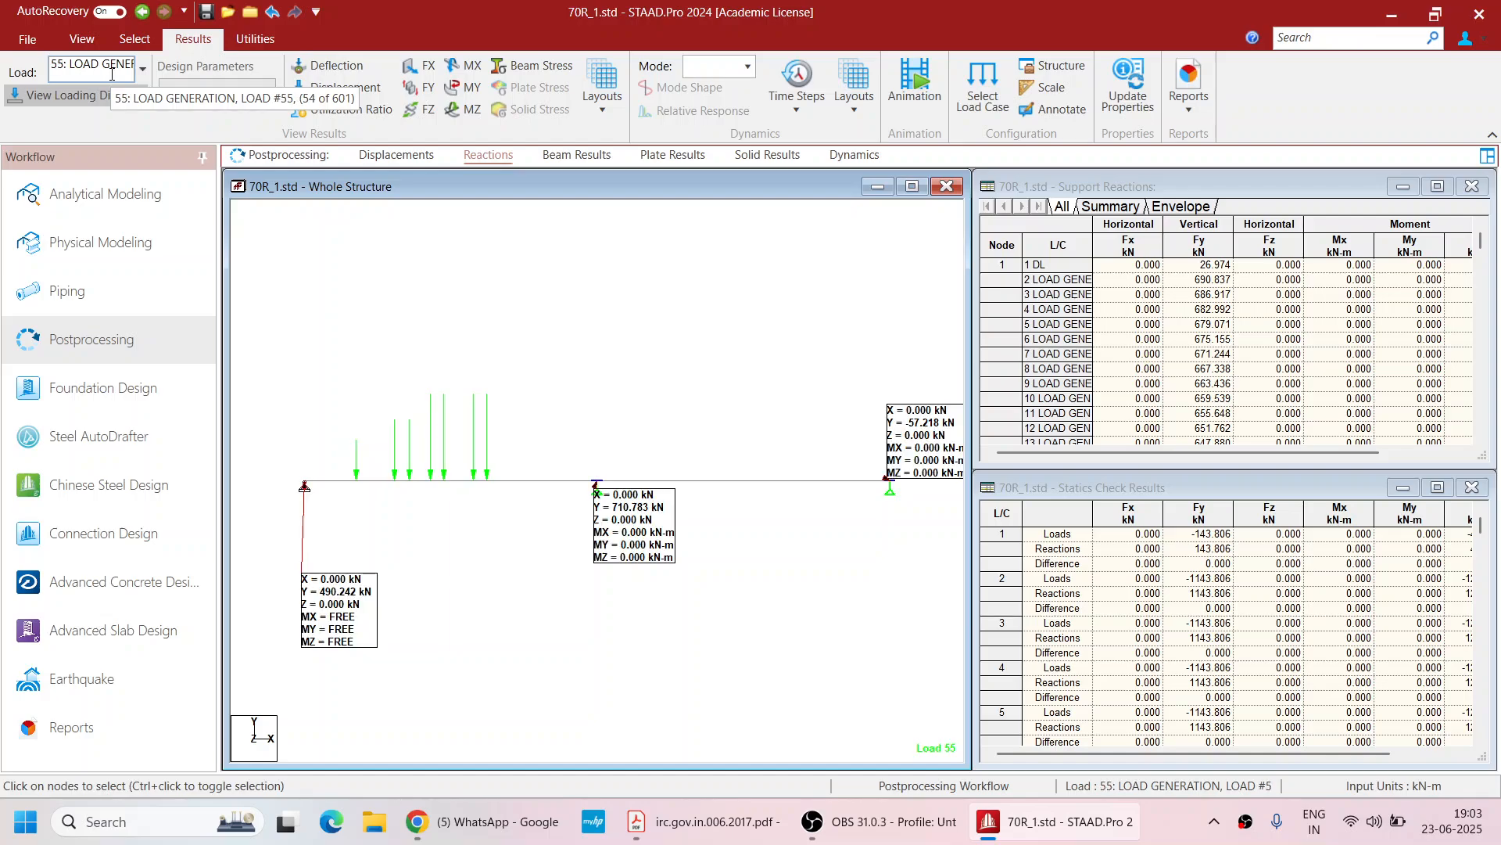
pyautogui.scroll(-20, 112, 74)
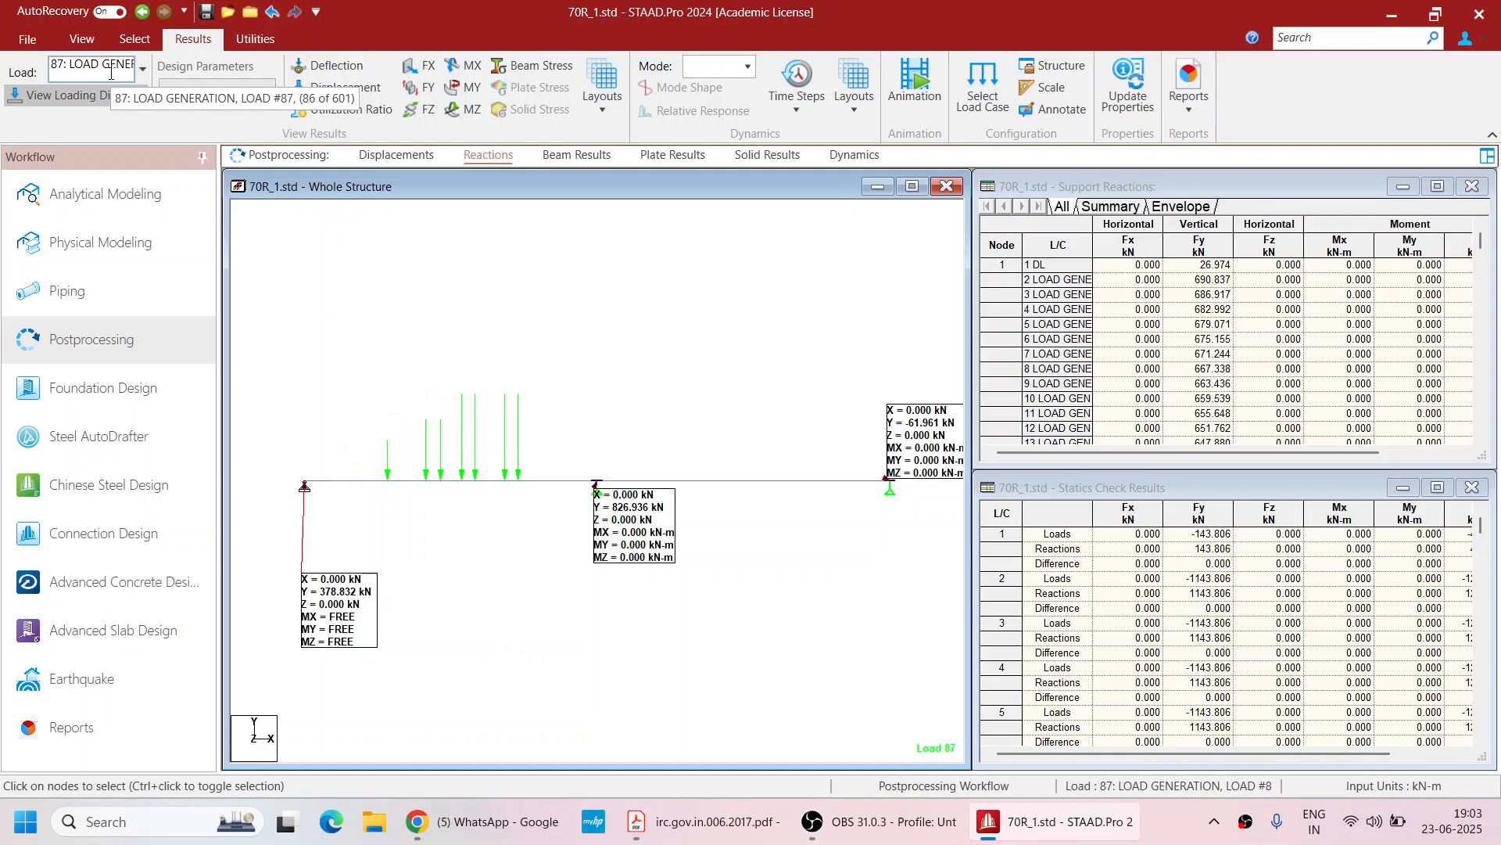
pyautogui.scroll(-14, 112, 74)
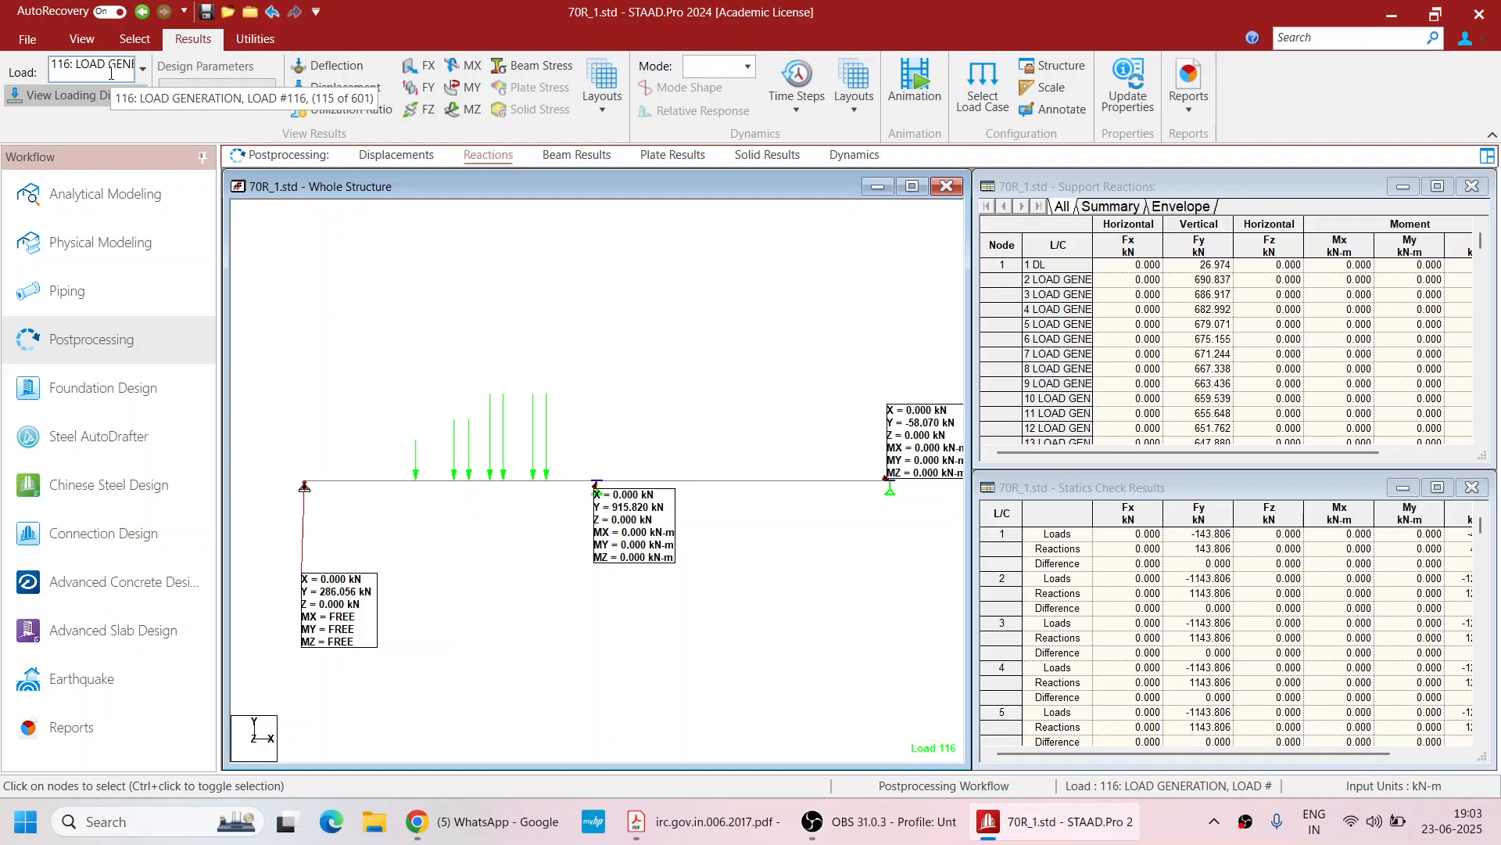
pyautogui.scroll(-6, 112, 74)
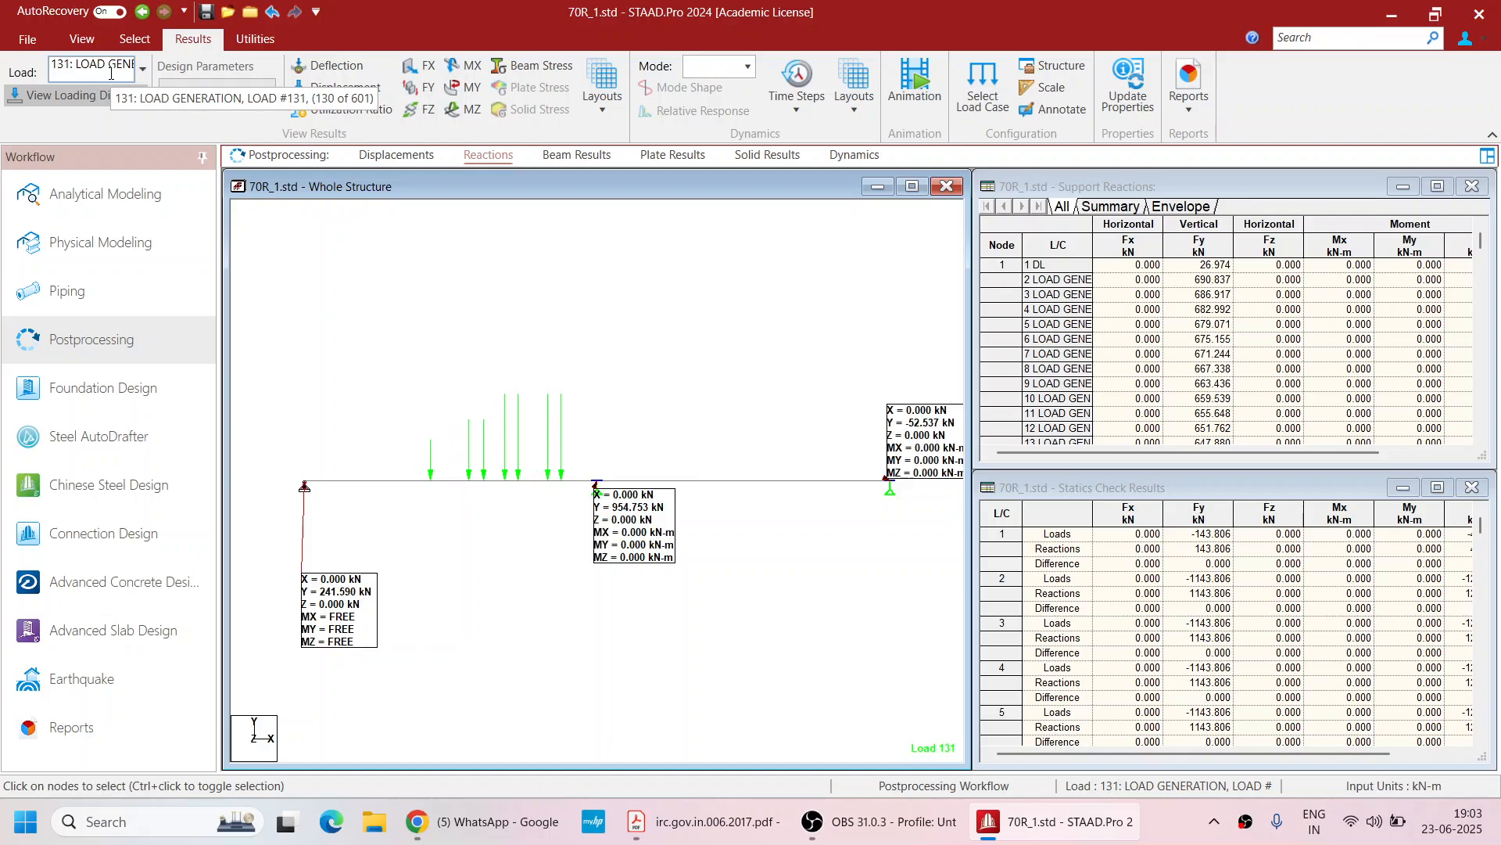
pyautogui.scroll(-8, 112, 74)
pyautogui.scroll(-19, 112, 73)
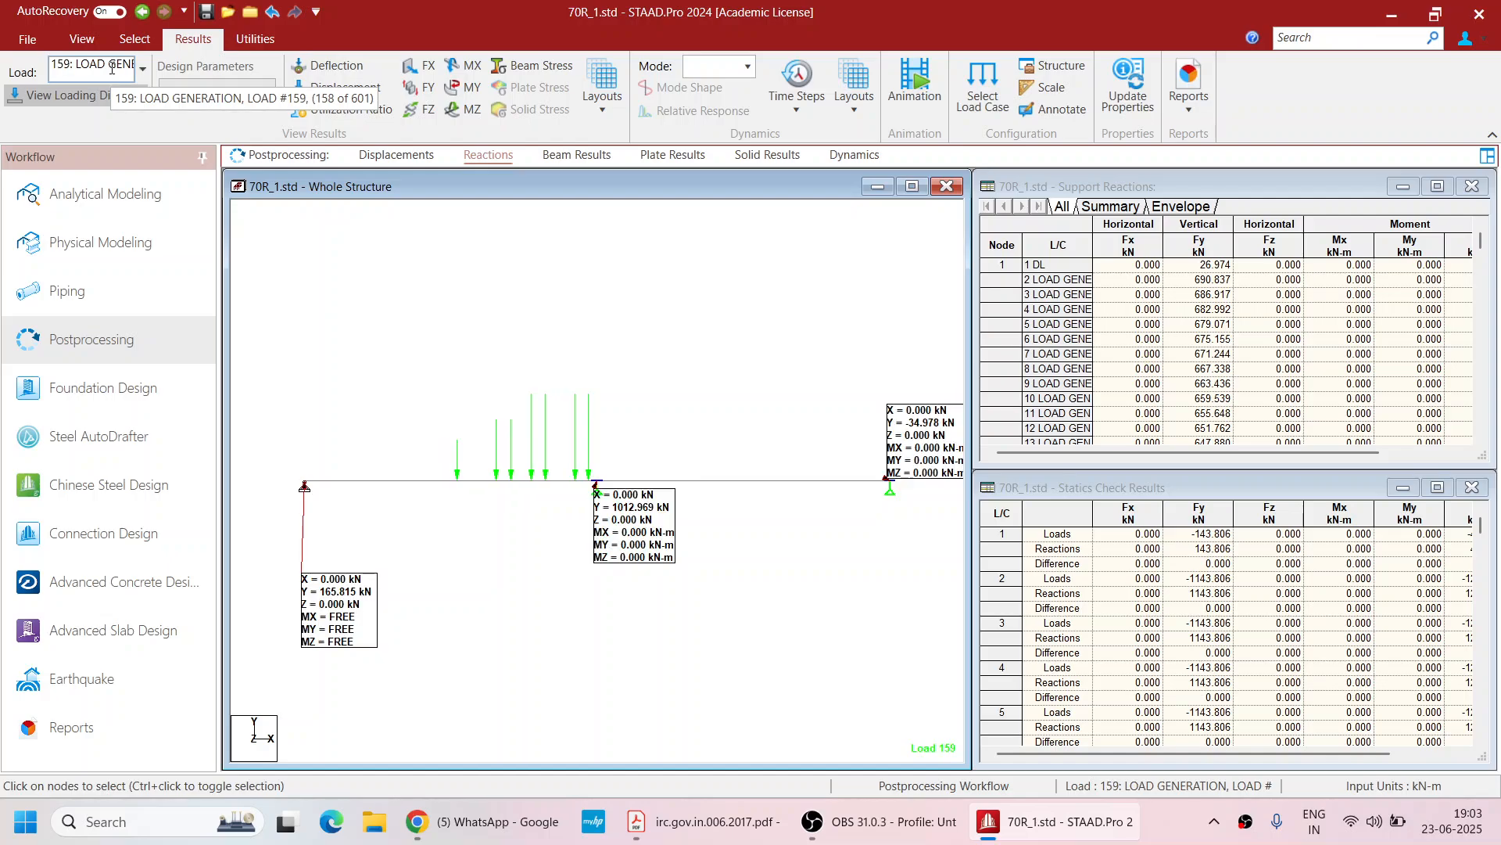
pyautogui.scroll(-20, 112, 68)
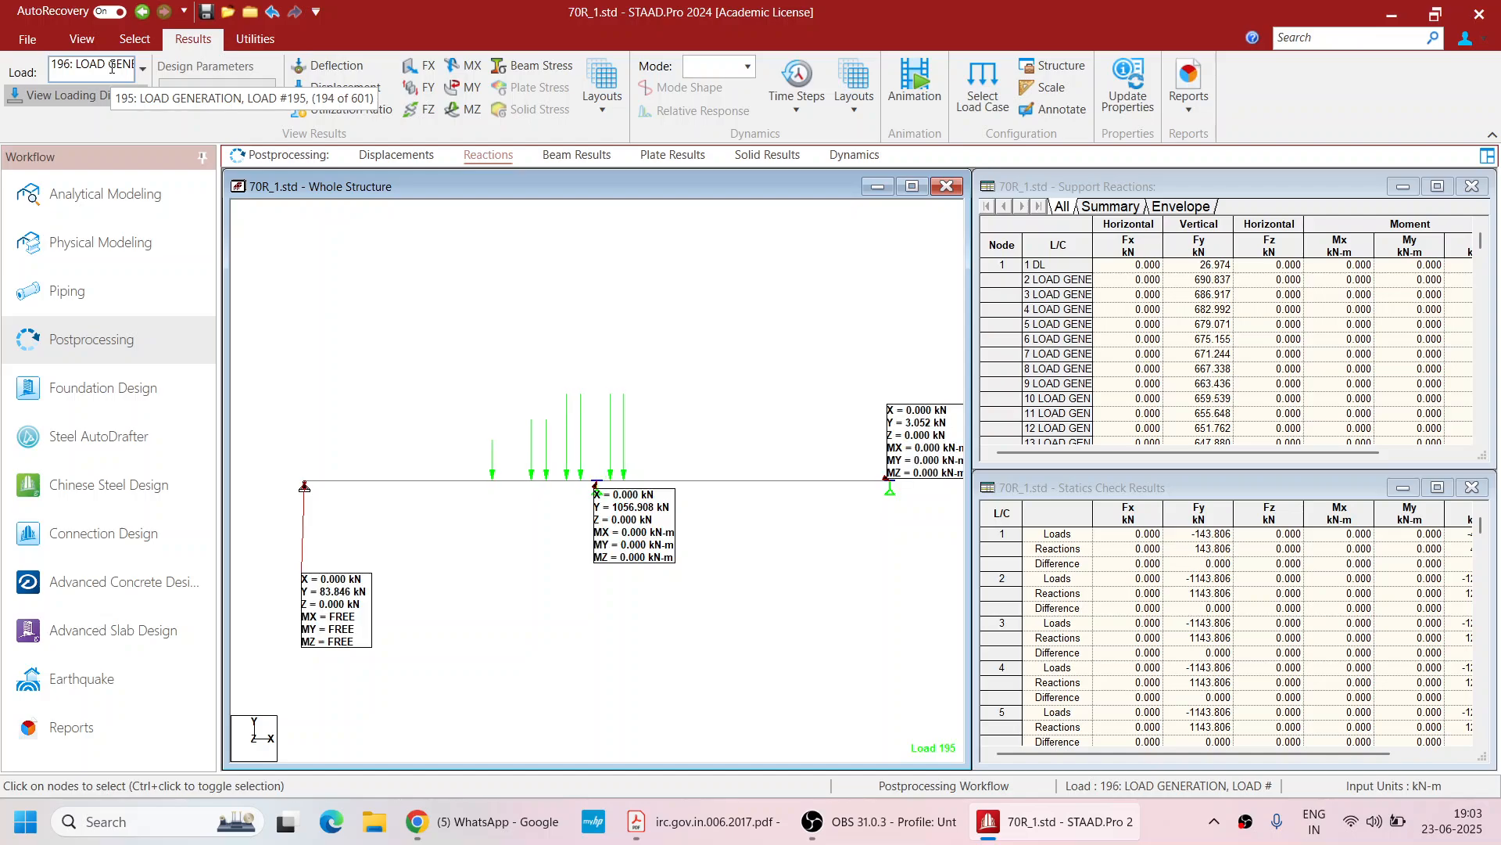
pyautogui.scroll(-19, 112, 68)
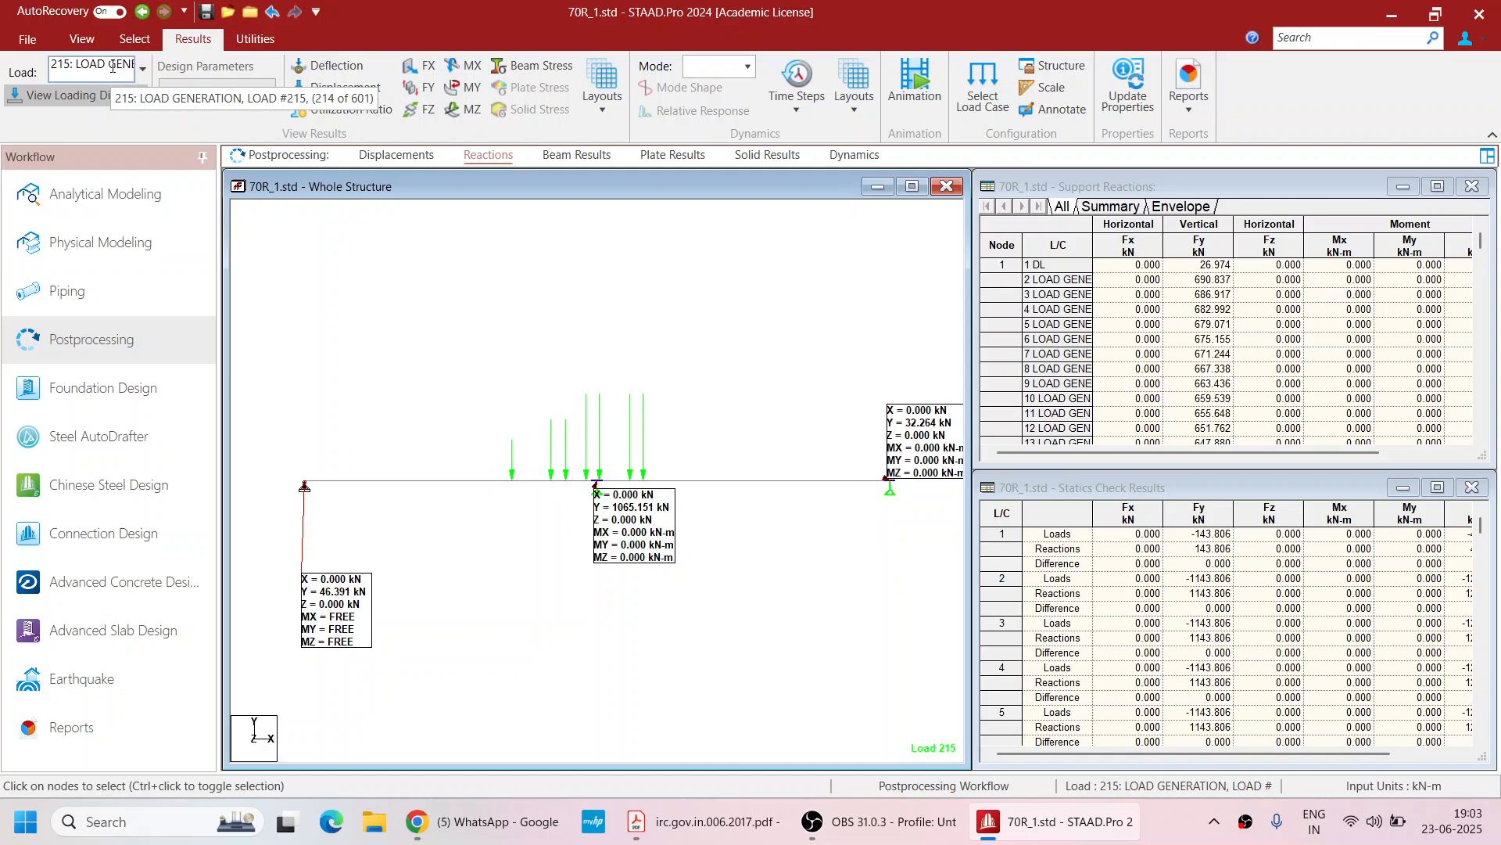
pyautogui.scroll(-4, 111, 67)
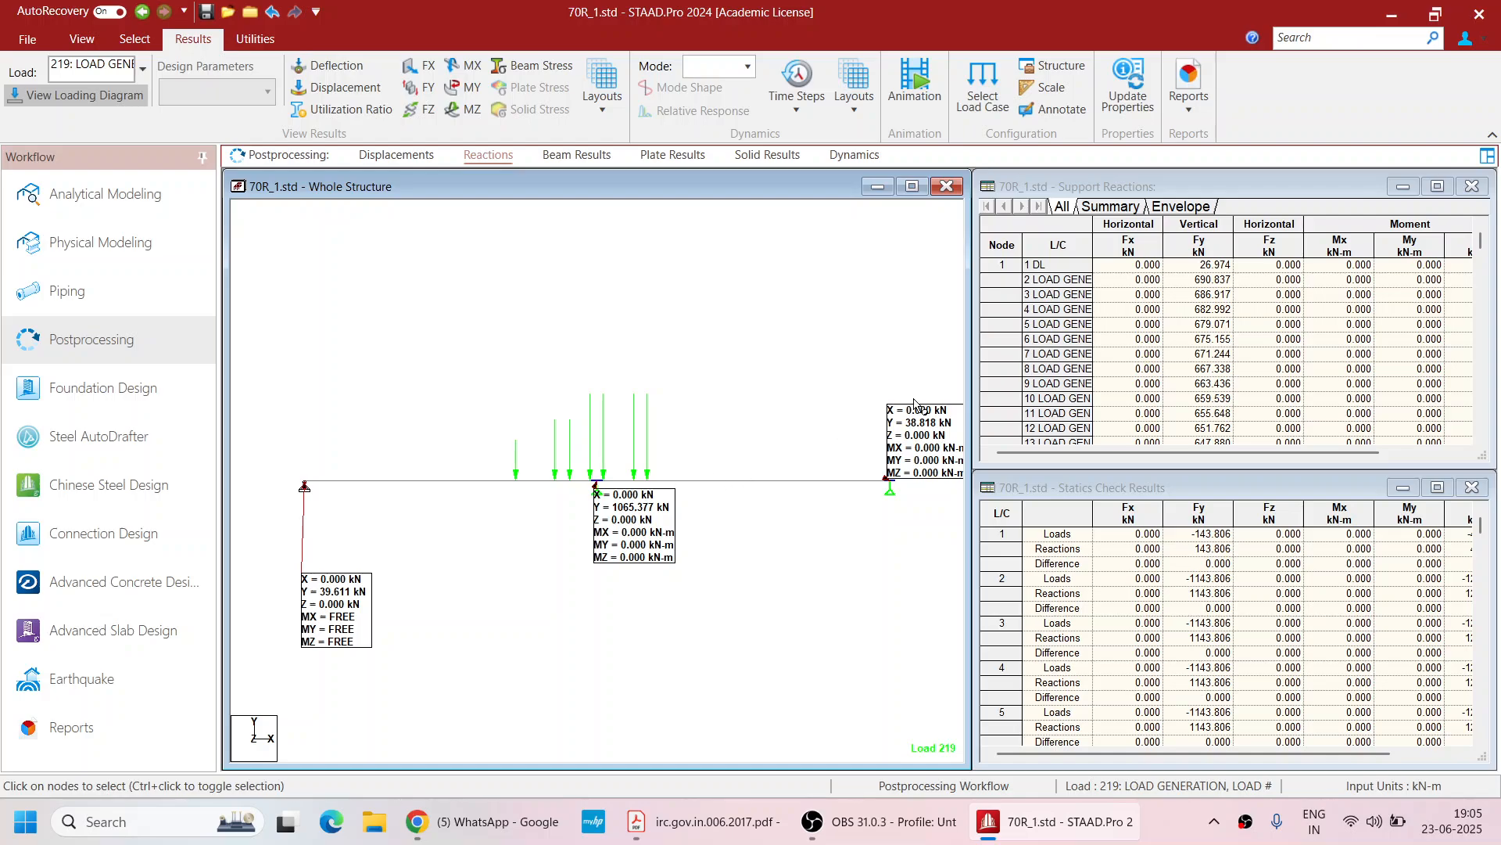
# Widen the structure window and capture a picture of the view captioned Maximum Support Reaction
pyautogui.moveTo(967, 367); pyautogui.dragTo(983, 369)
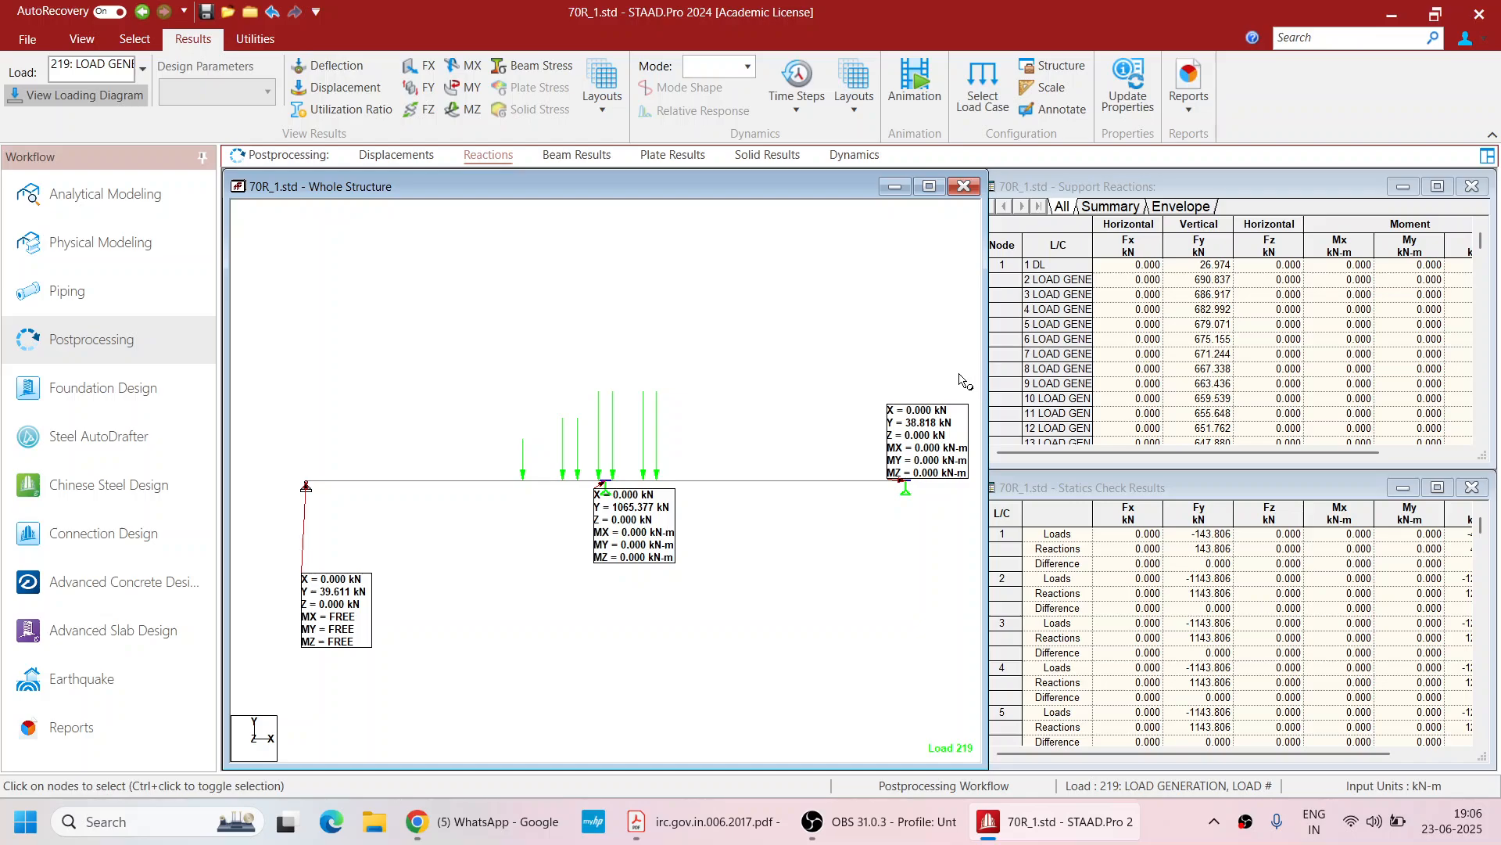
pyautogui.rightClick(738, 334)
pyautogui.click(788, 454)
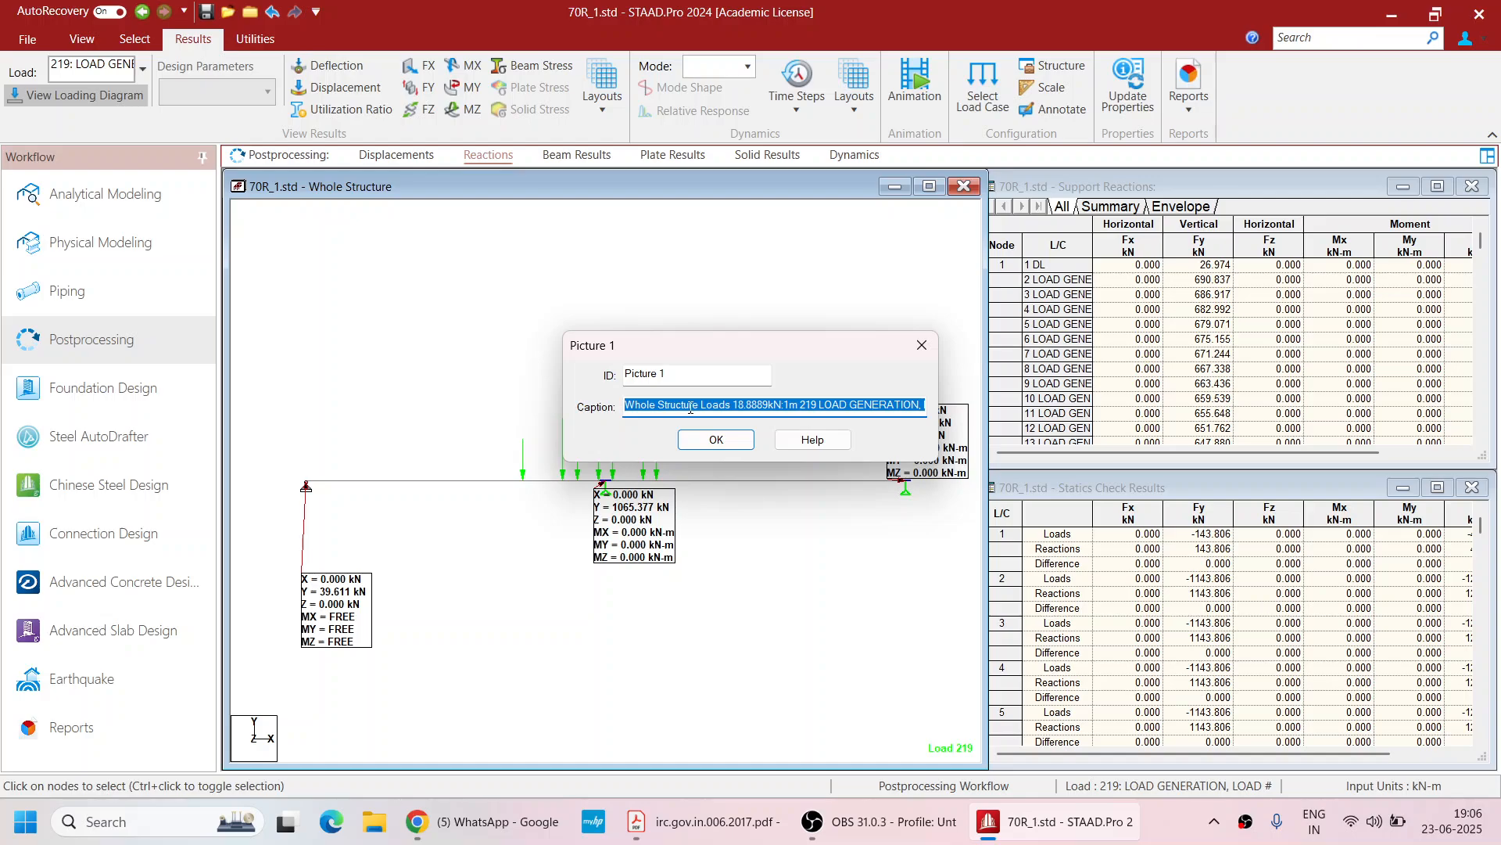
pyautogui.press('BackSpace')
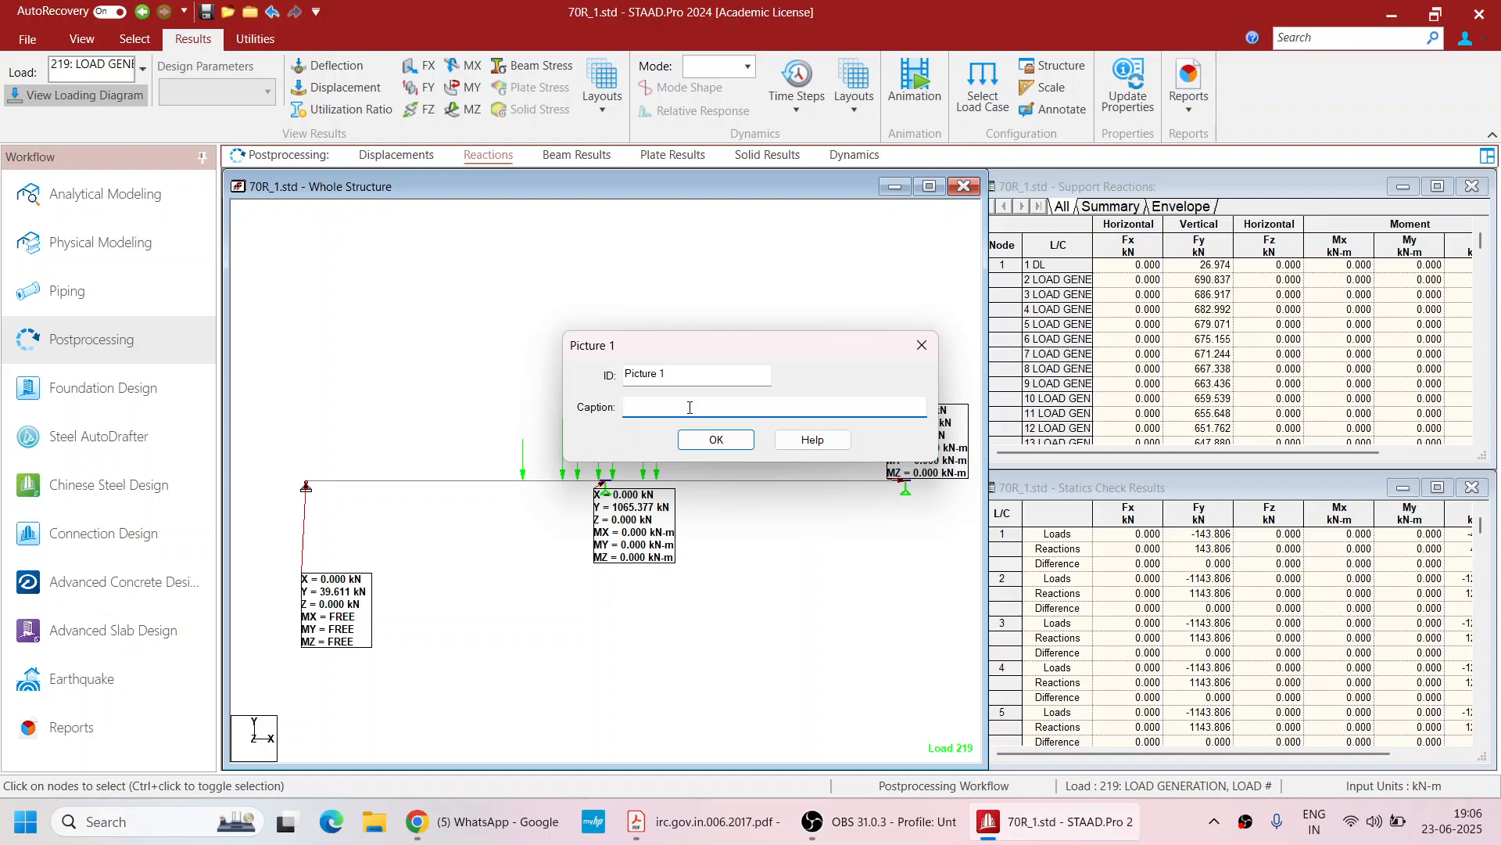
pyautogui.write('Maximum R')
pyautogui.press('BackSpace')
pyautogui.write('Support Reaction')
pyautogui.click(716, 438)
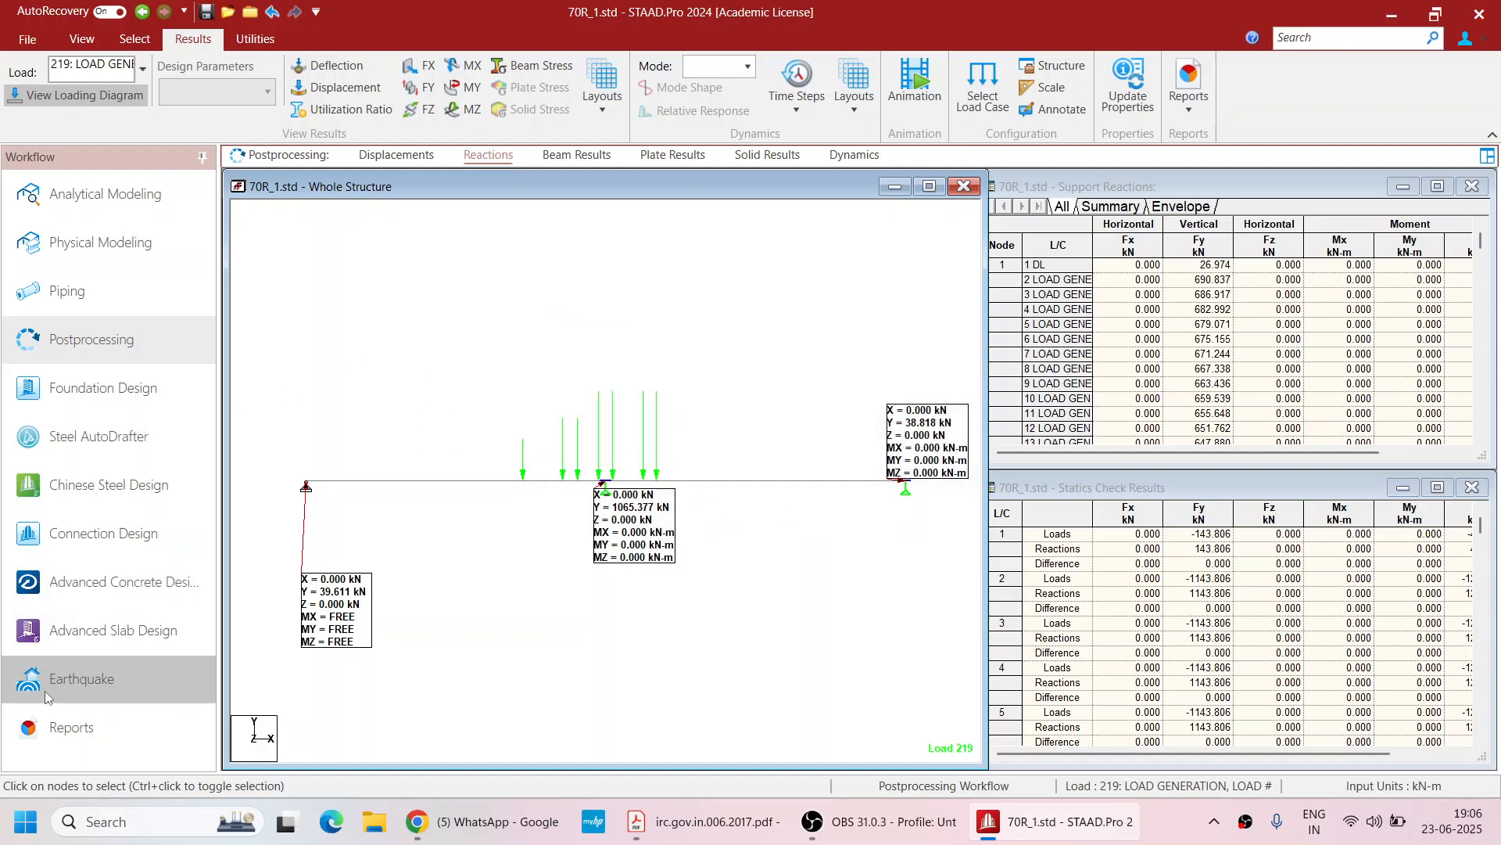
# Open the Reports workflow and scroll through the default report preview
pyautogui.click(82, 718)
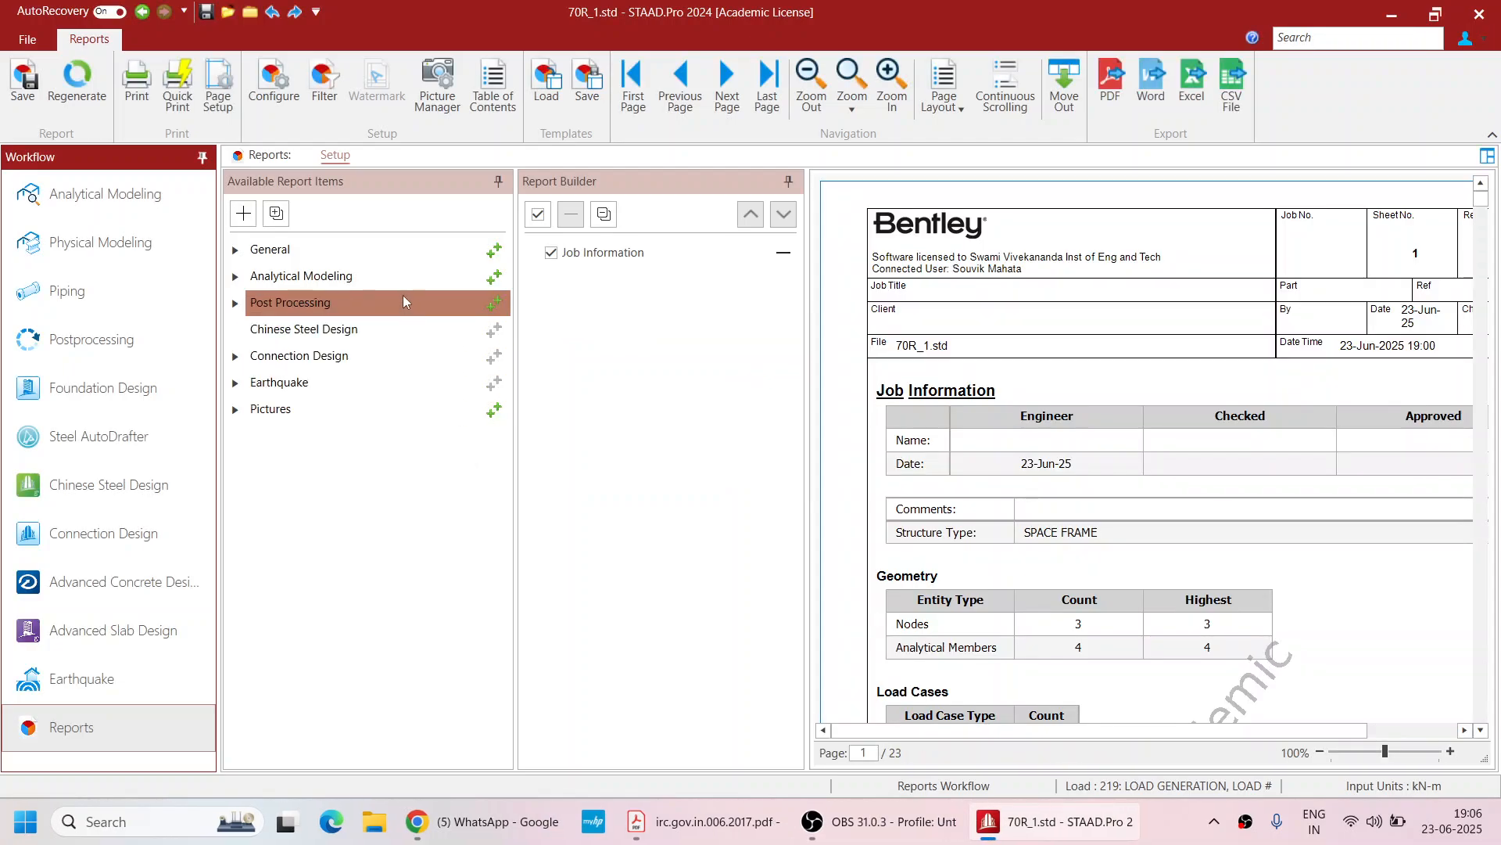
pyautogui.scroll(-20, 960, 399)
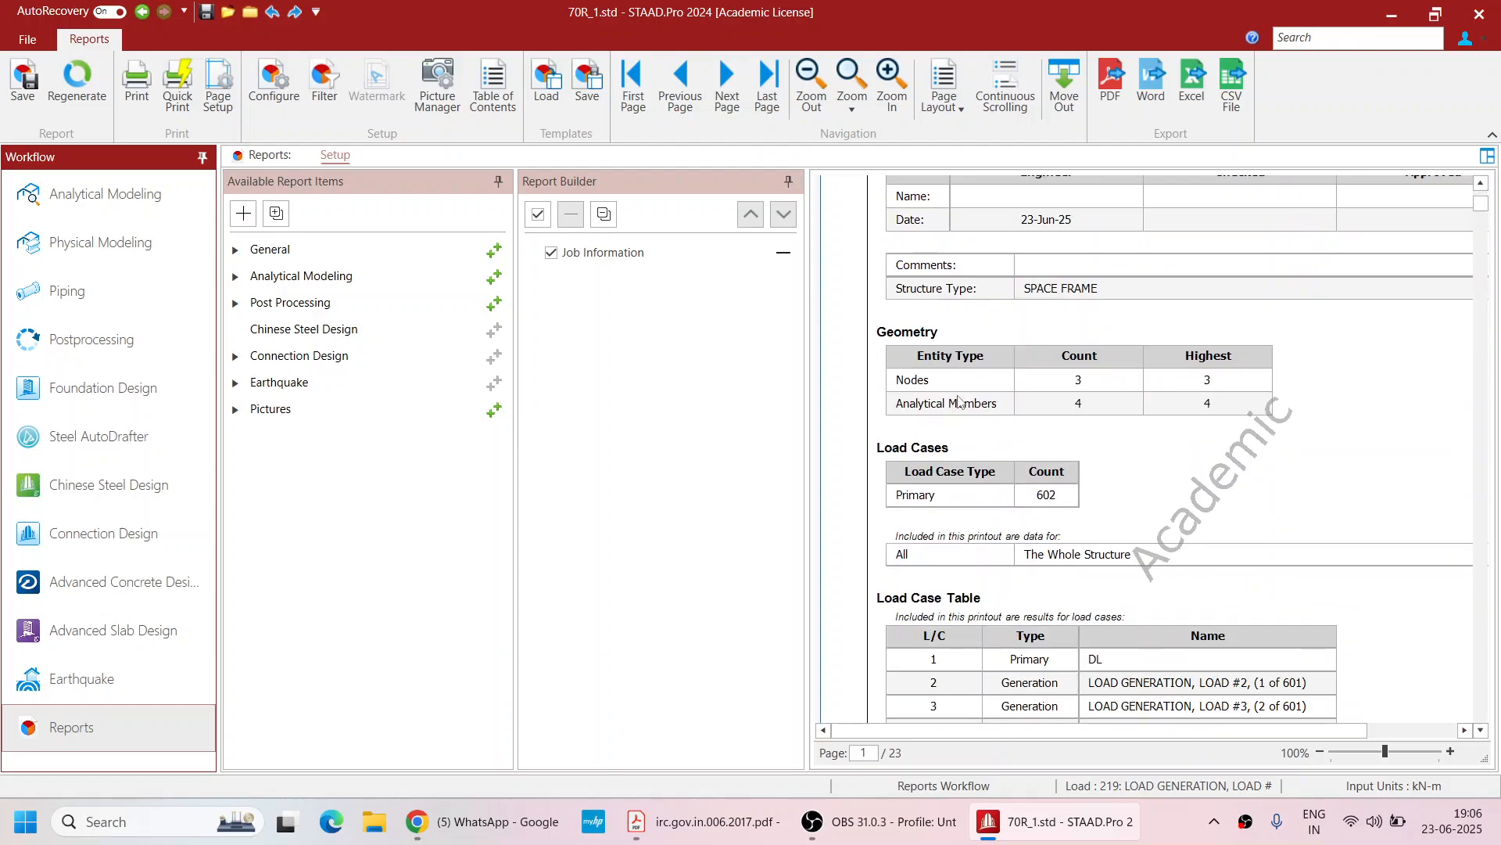
pyautogui.scroll(-20, 960, 391)
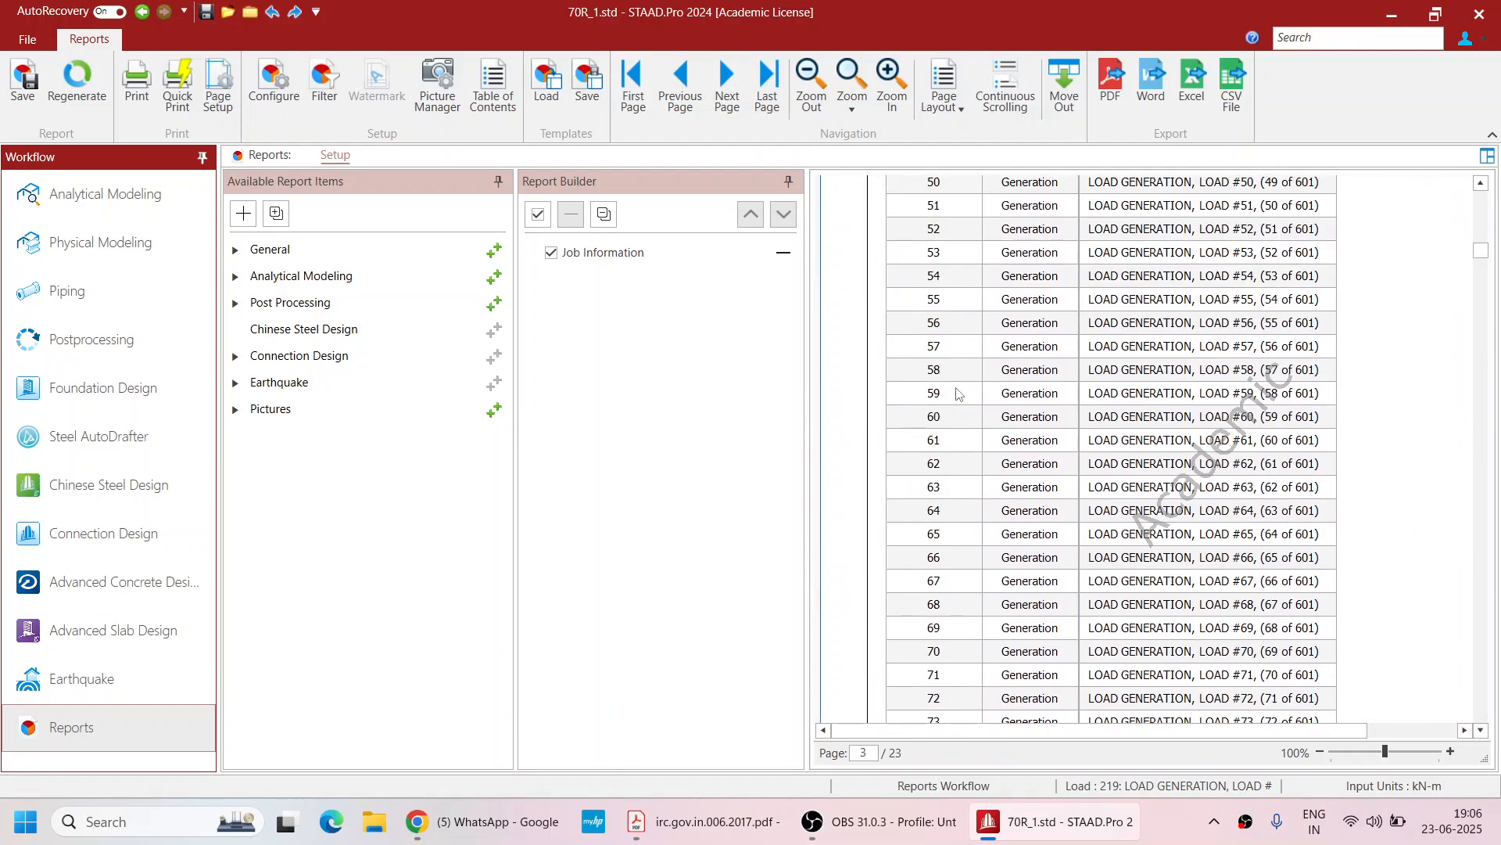
pyautogui.scroll(-4, 959, 389)
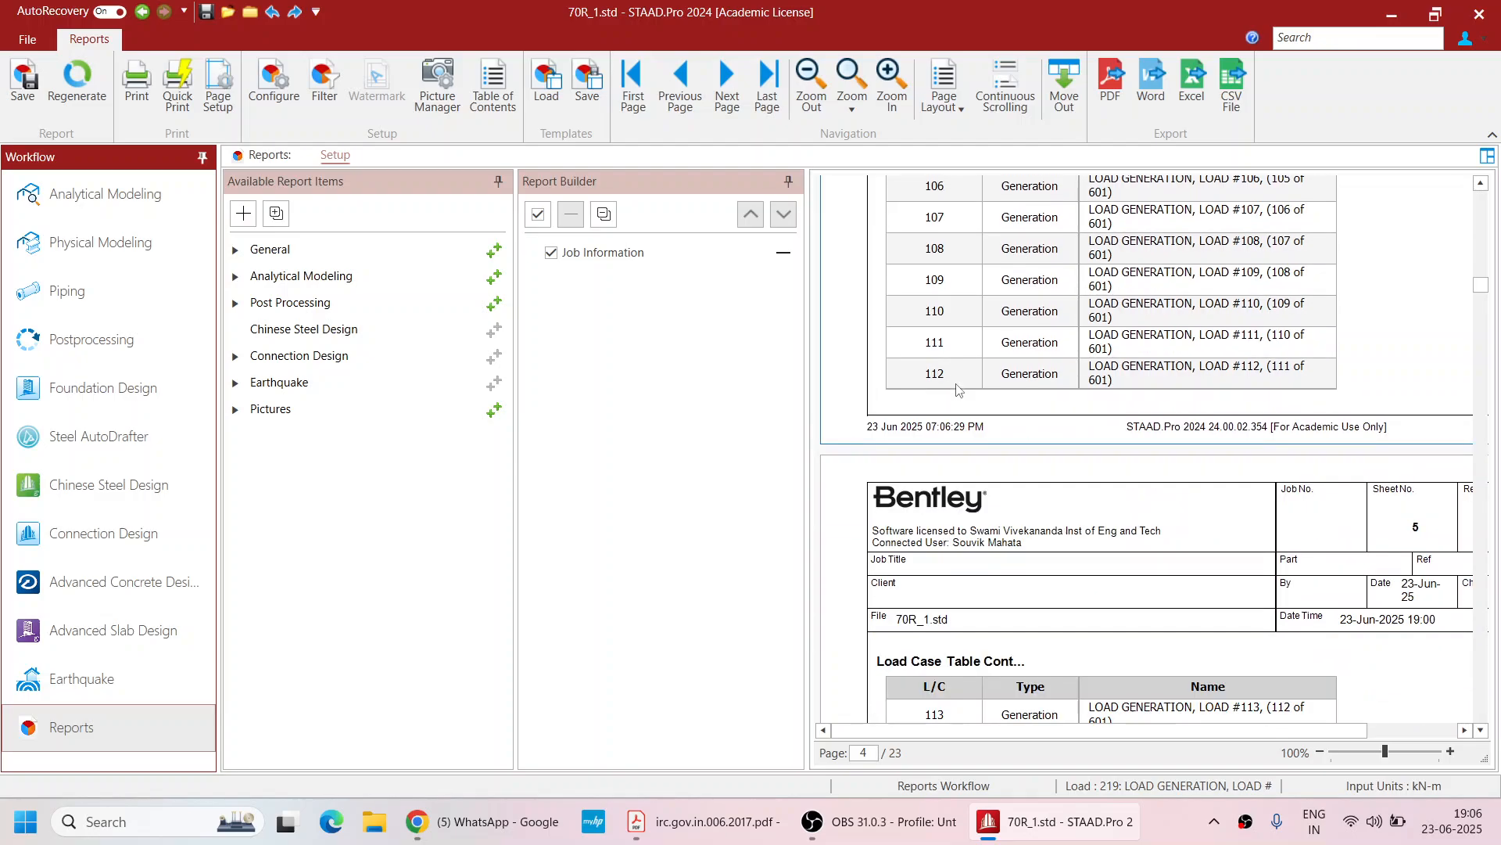
pyautogui.scroll(10, 959, 389)
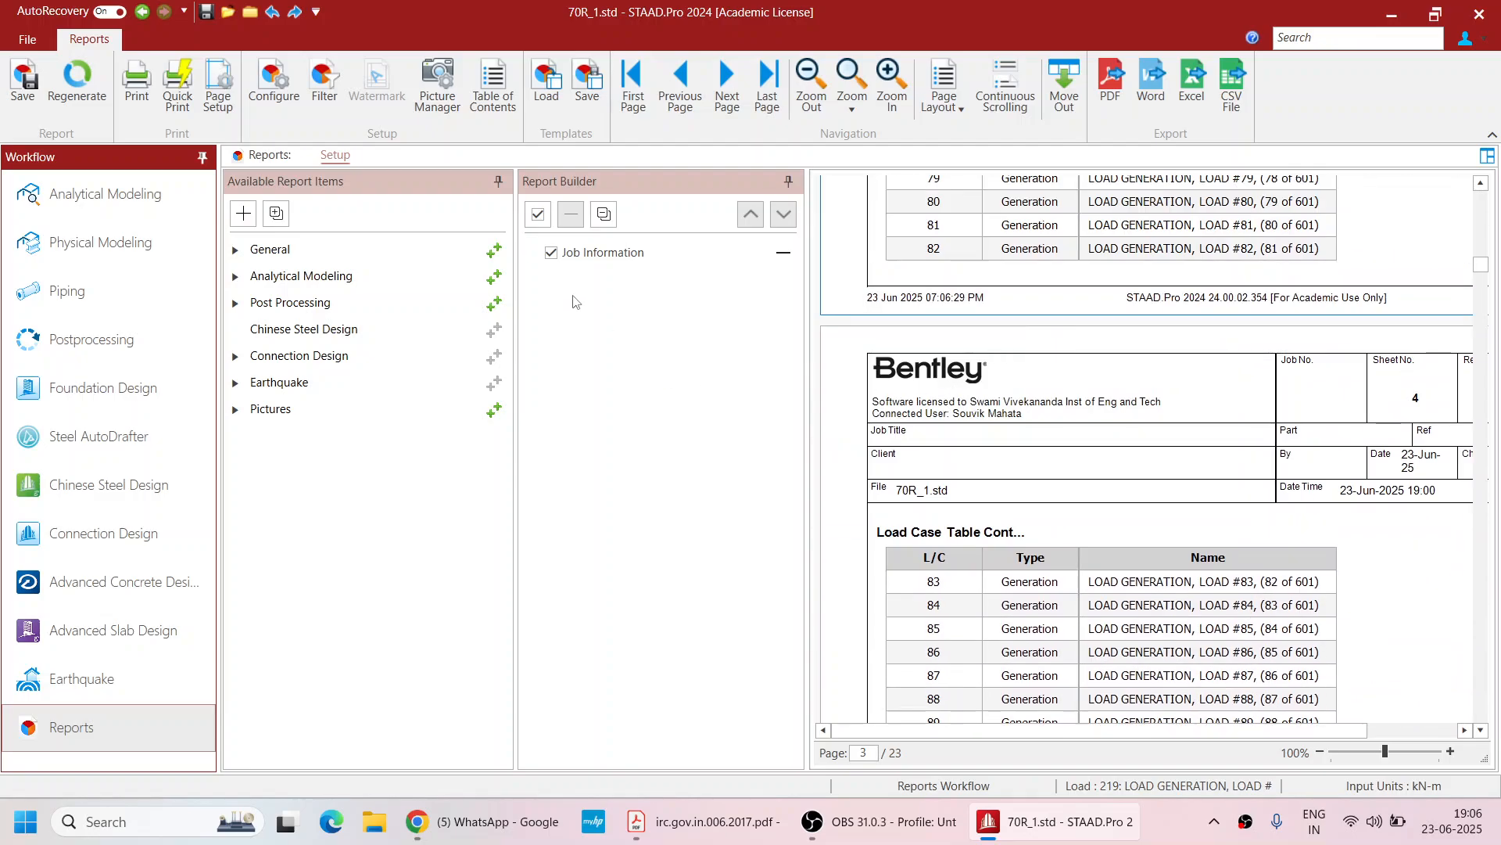
# Remove Job Information from the report and add all Analytical Modeling items
pyautogui.click(552, 253)
pyautogui.click(386, 281)
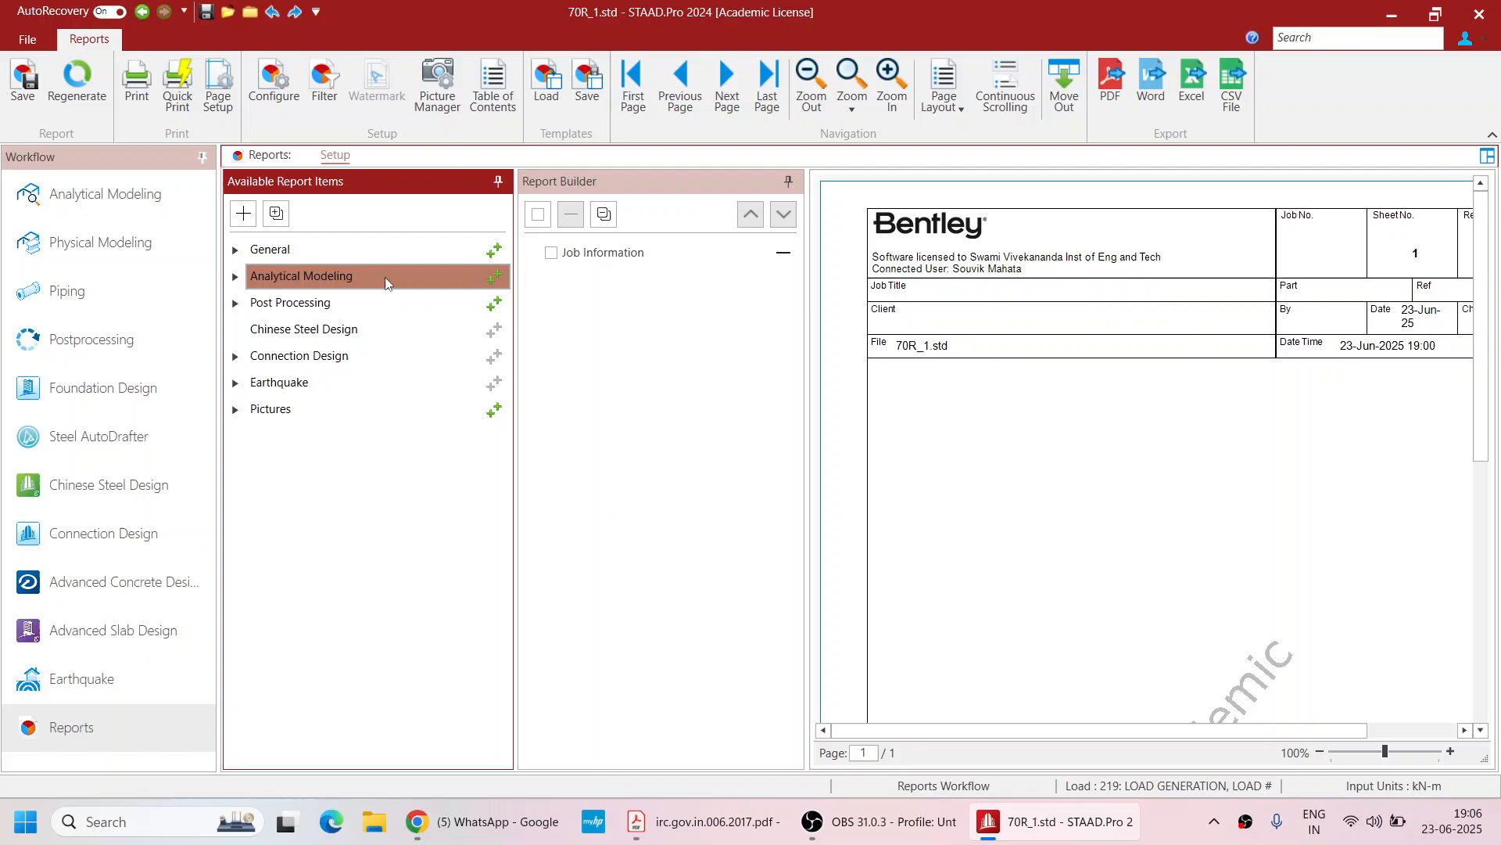
pyautogui.click(494, 277)
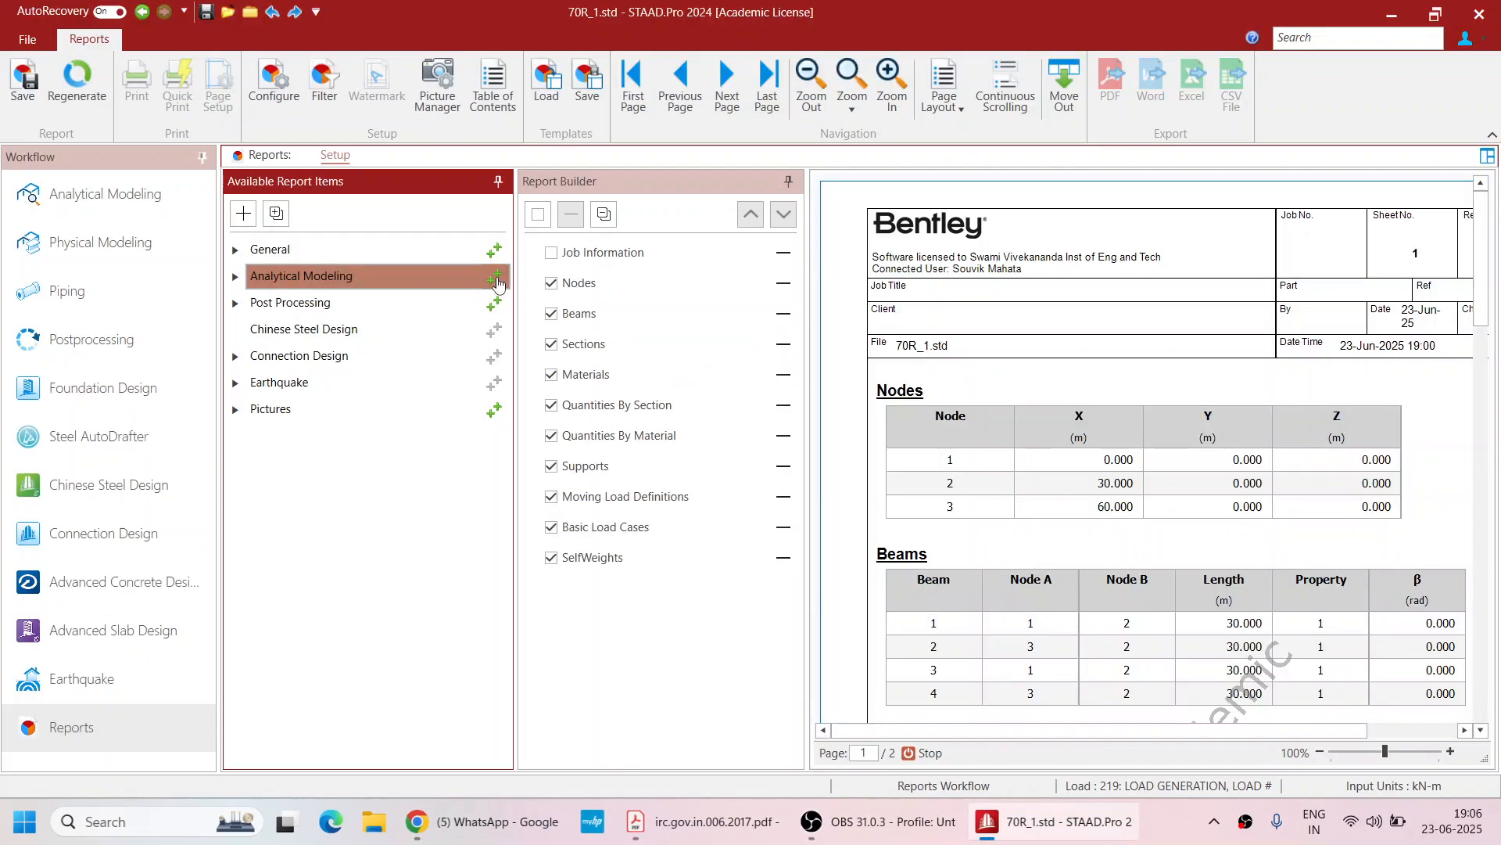
# Add all Post Processing items and the Pictures items to the report builder list
pyautogui.click(495, 304)
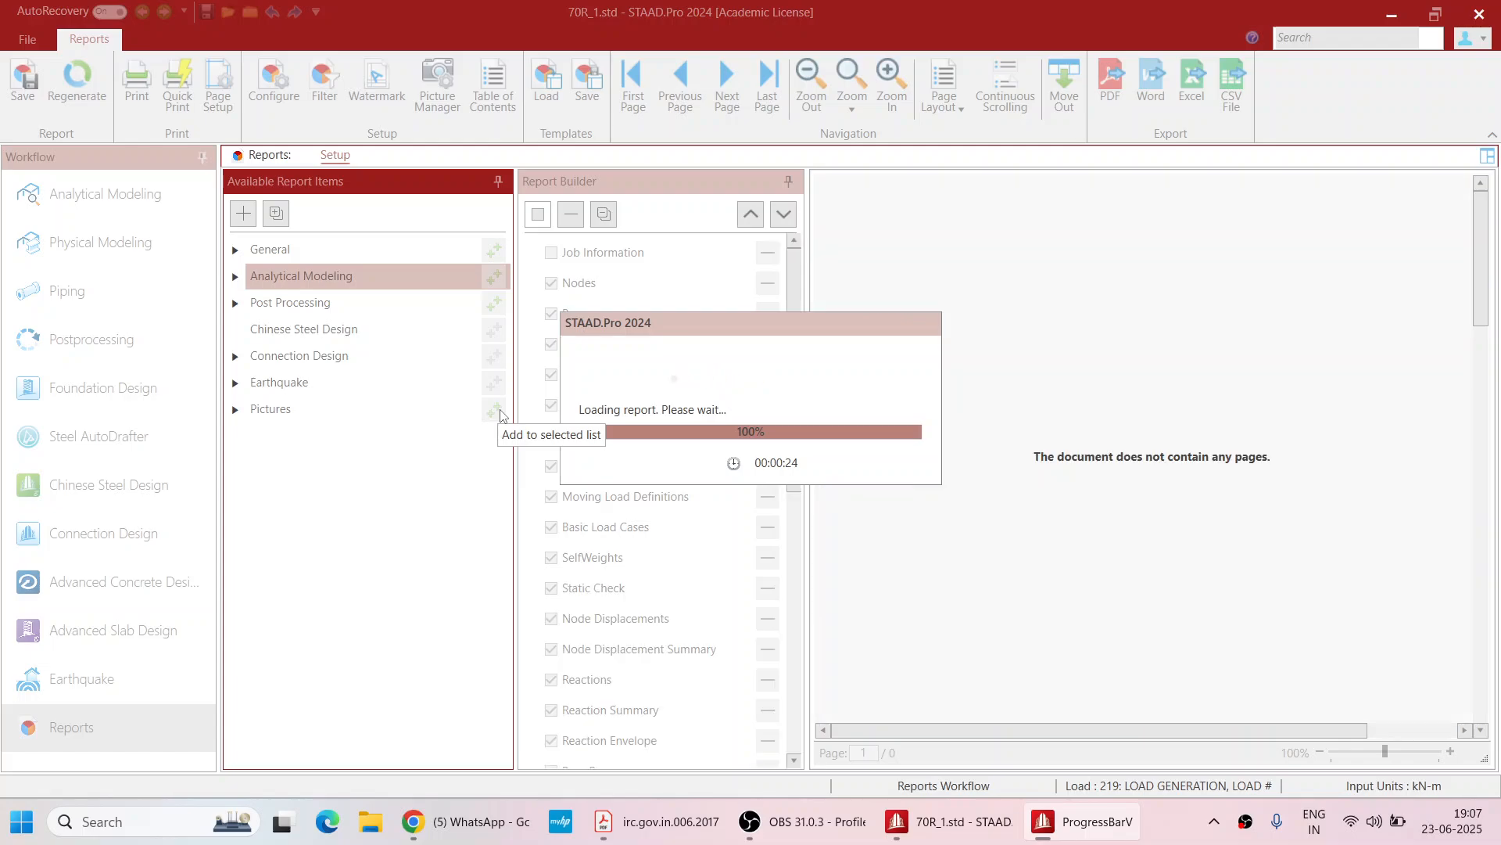
pyautogui.click(500, 412)
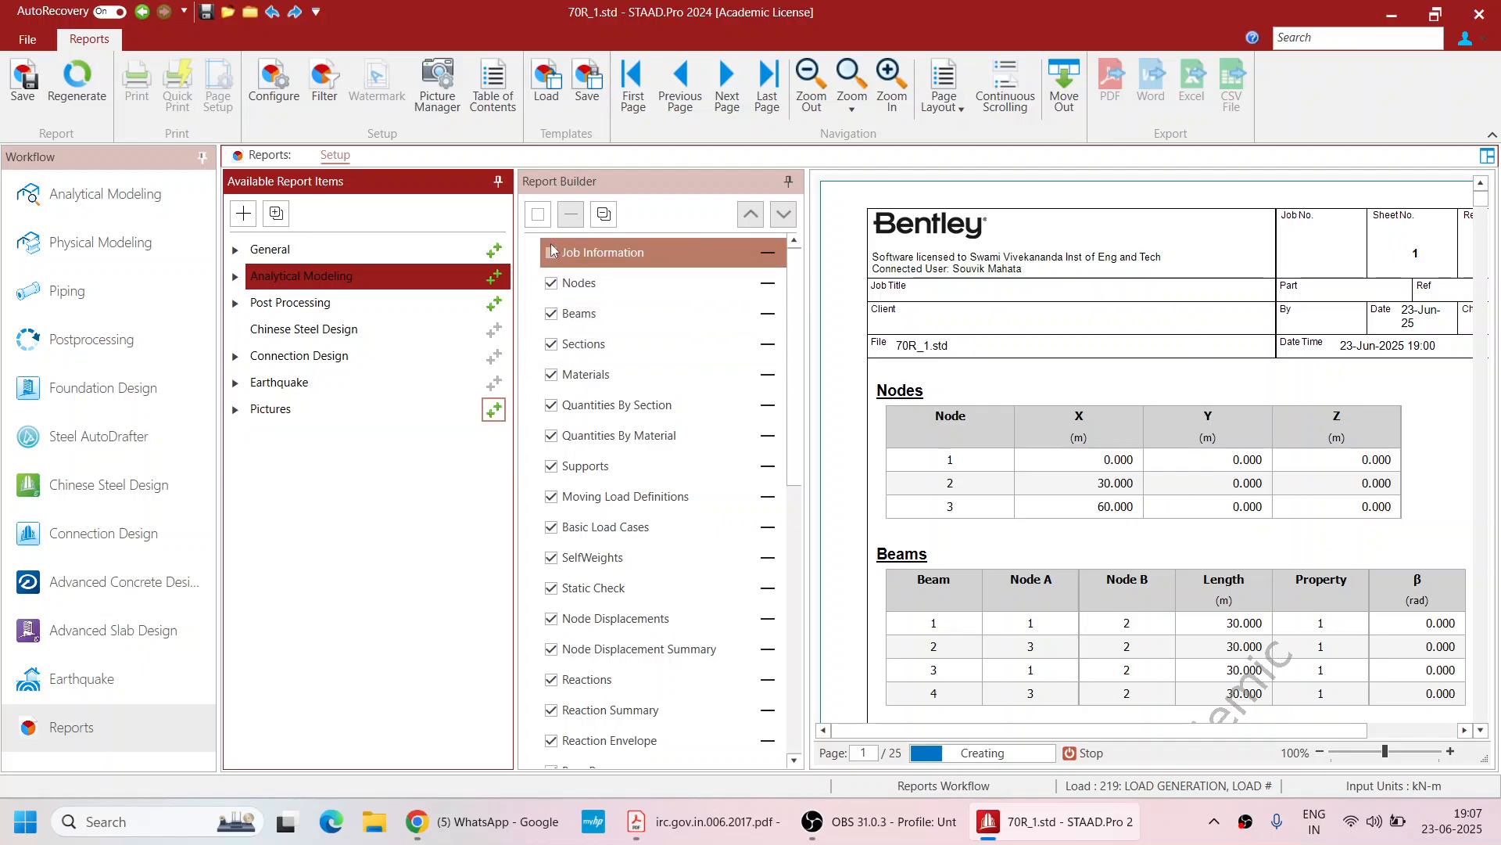
# Select all report items and then clear every selection in the report builder
pyautogui.click(538, 214)
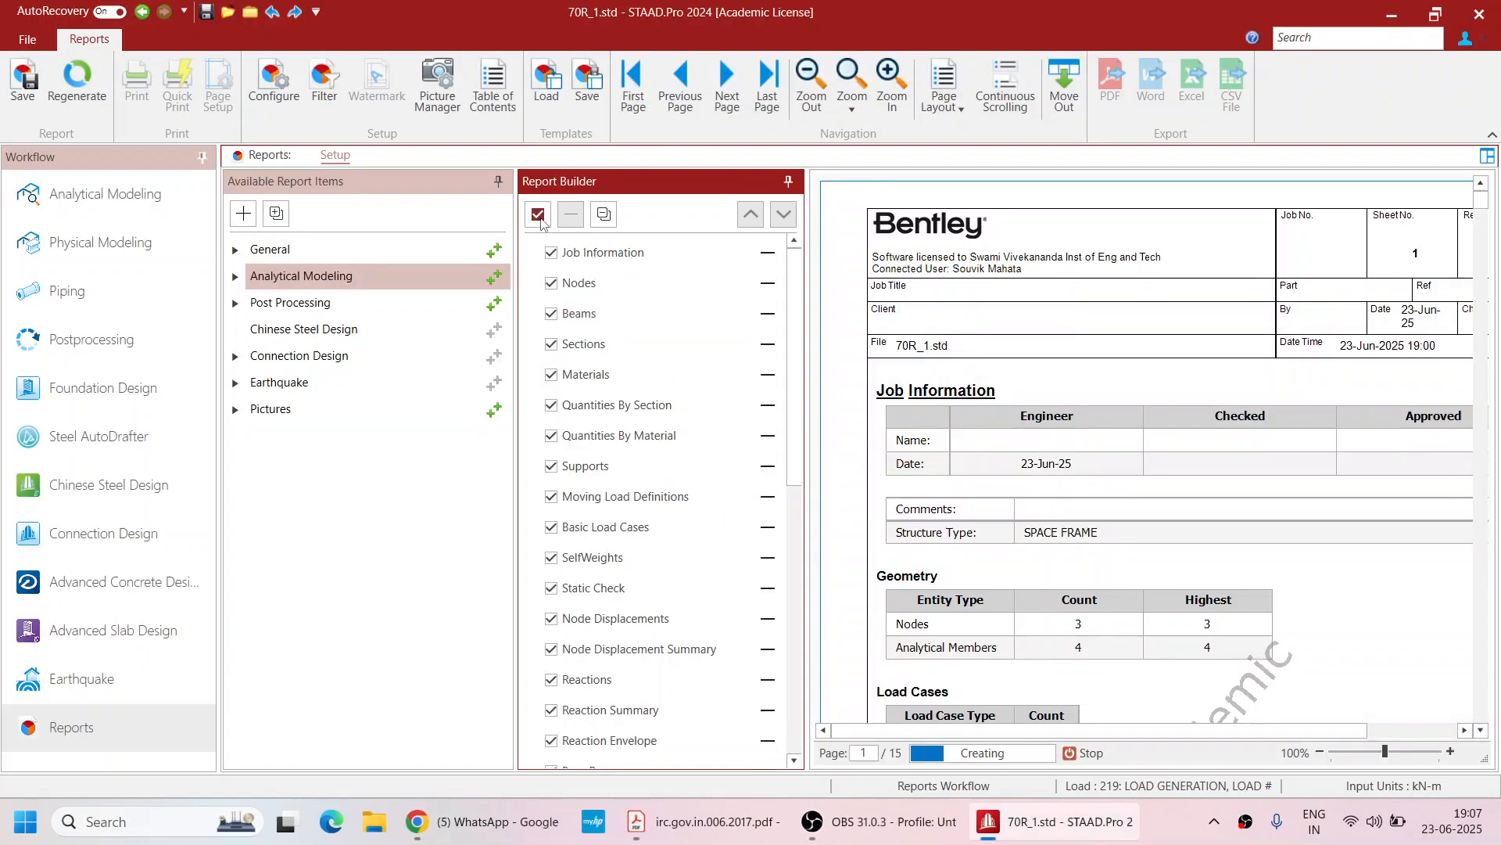
pyautogui.click(538, 214)
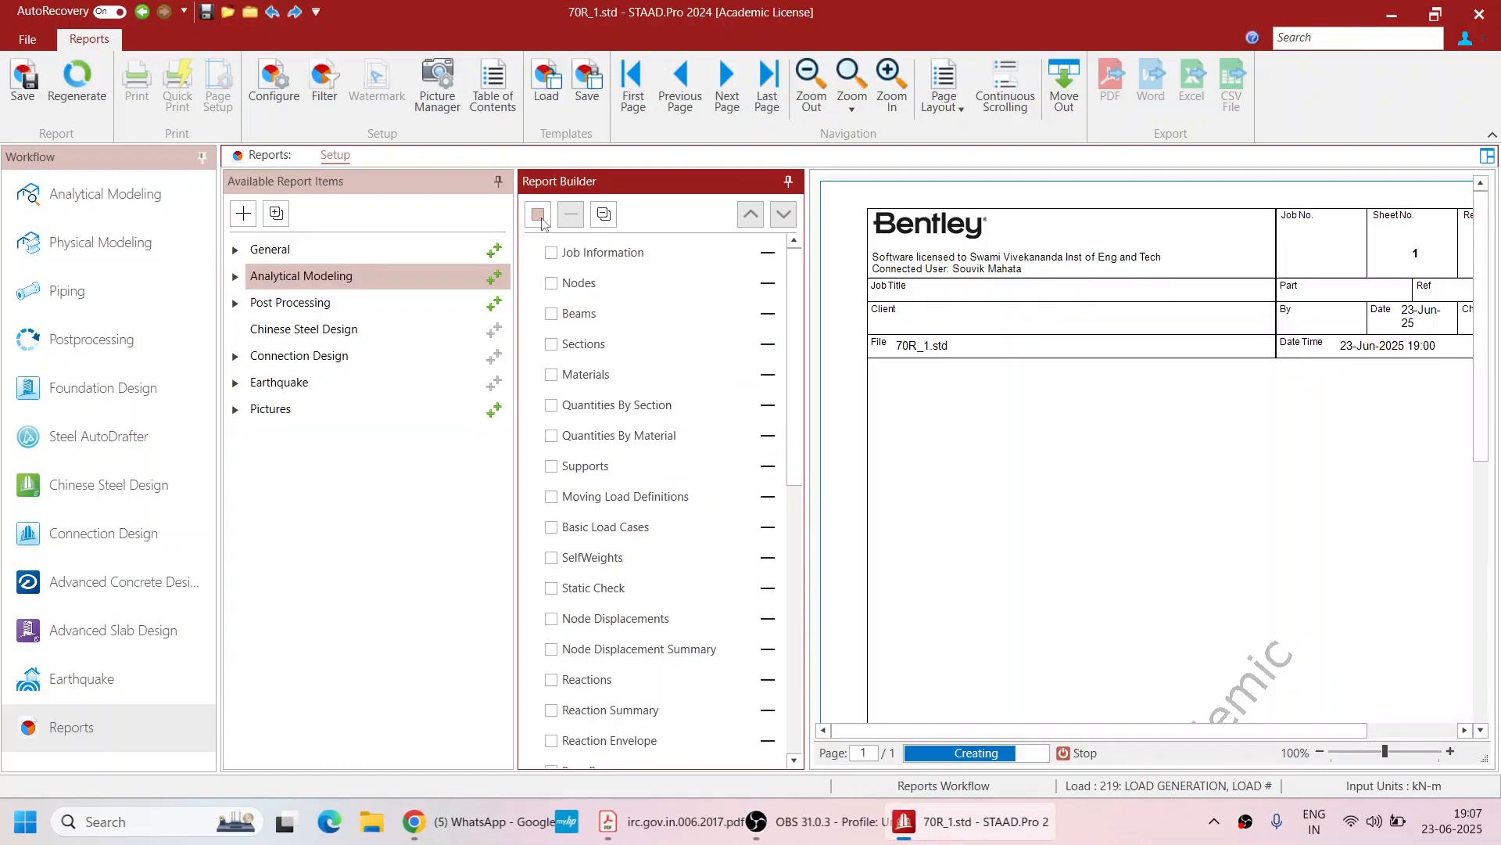
# Include Nodes, Beams, Sections, Materials and Quantities By Section in the report
pyautogui.click(552, 282)
pyautogui.click(552, 313)
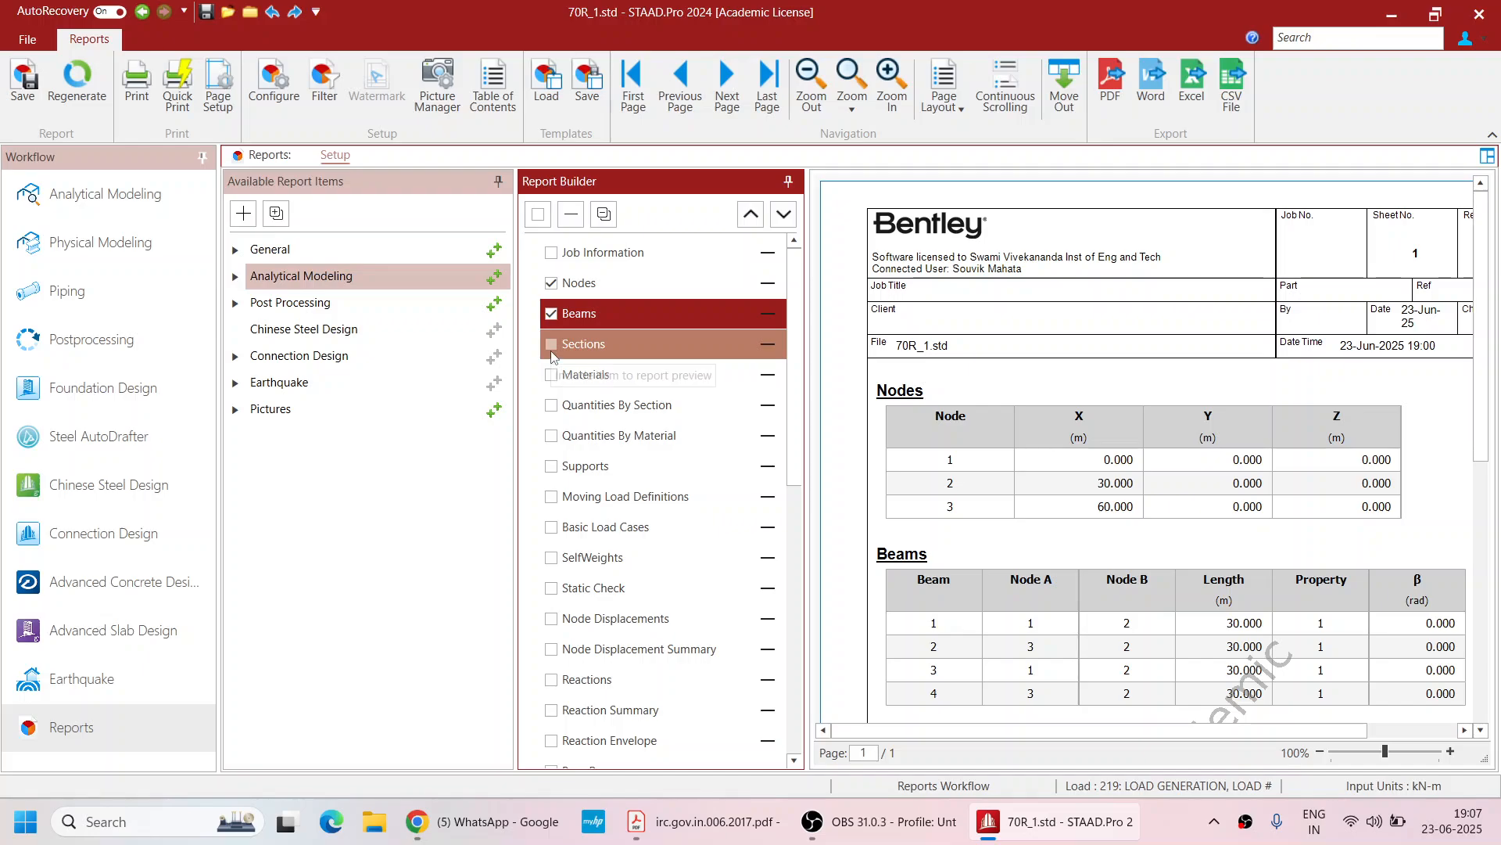
pyautogui.click(552, 351)
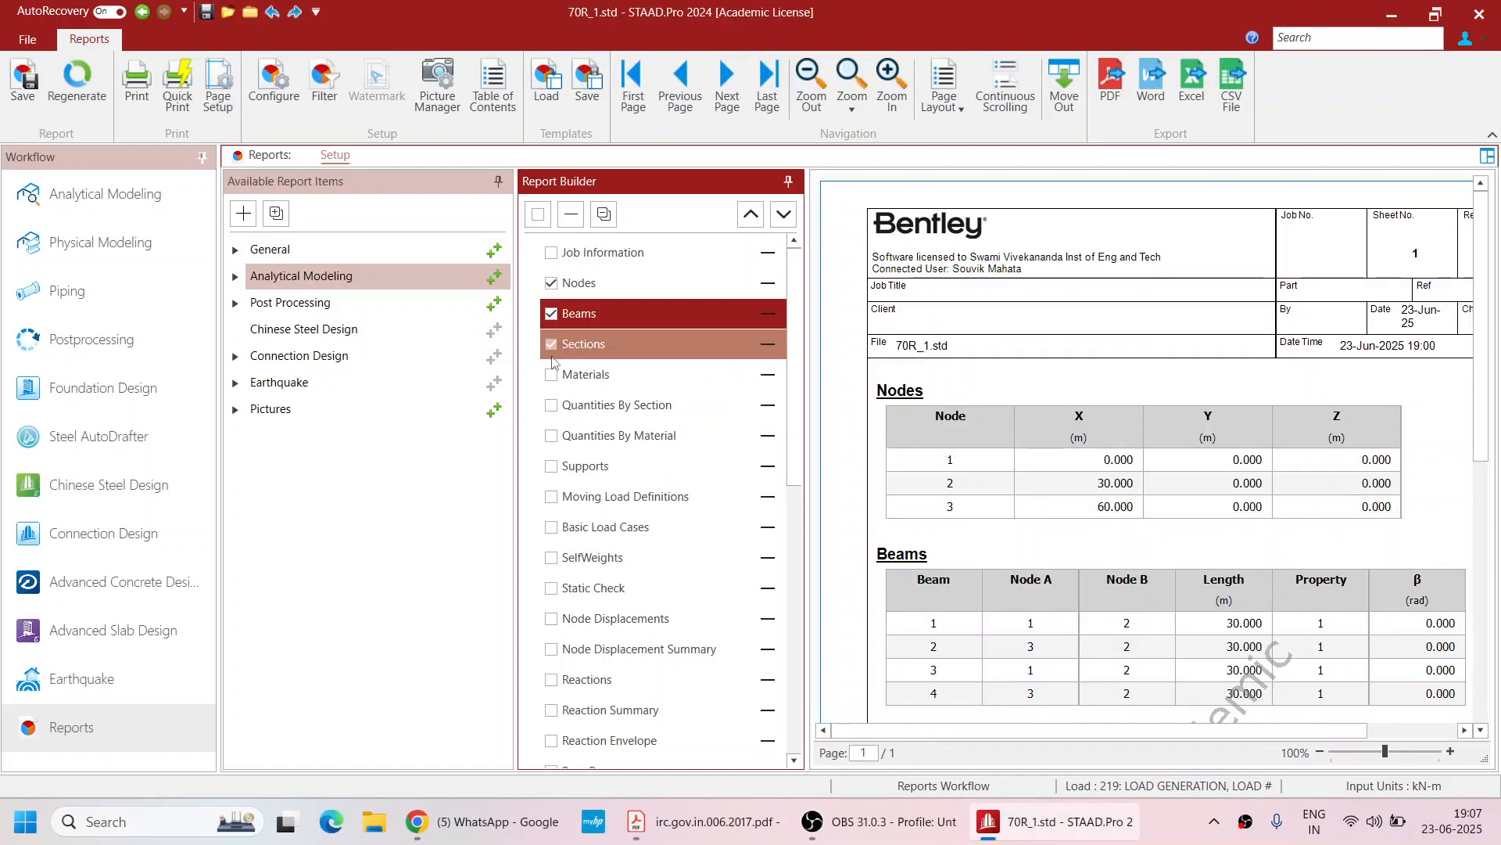
pyautogui.scroll(-5, 1032, 450)
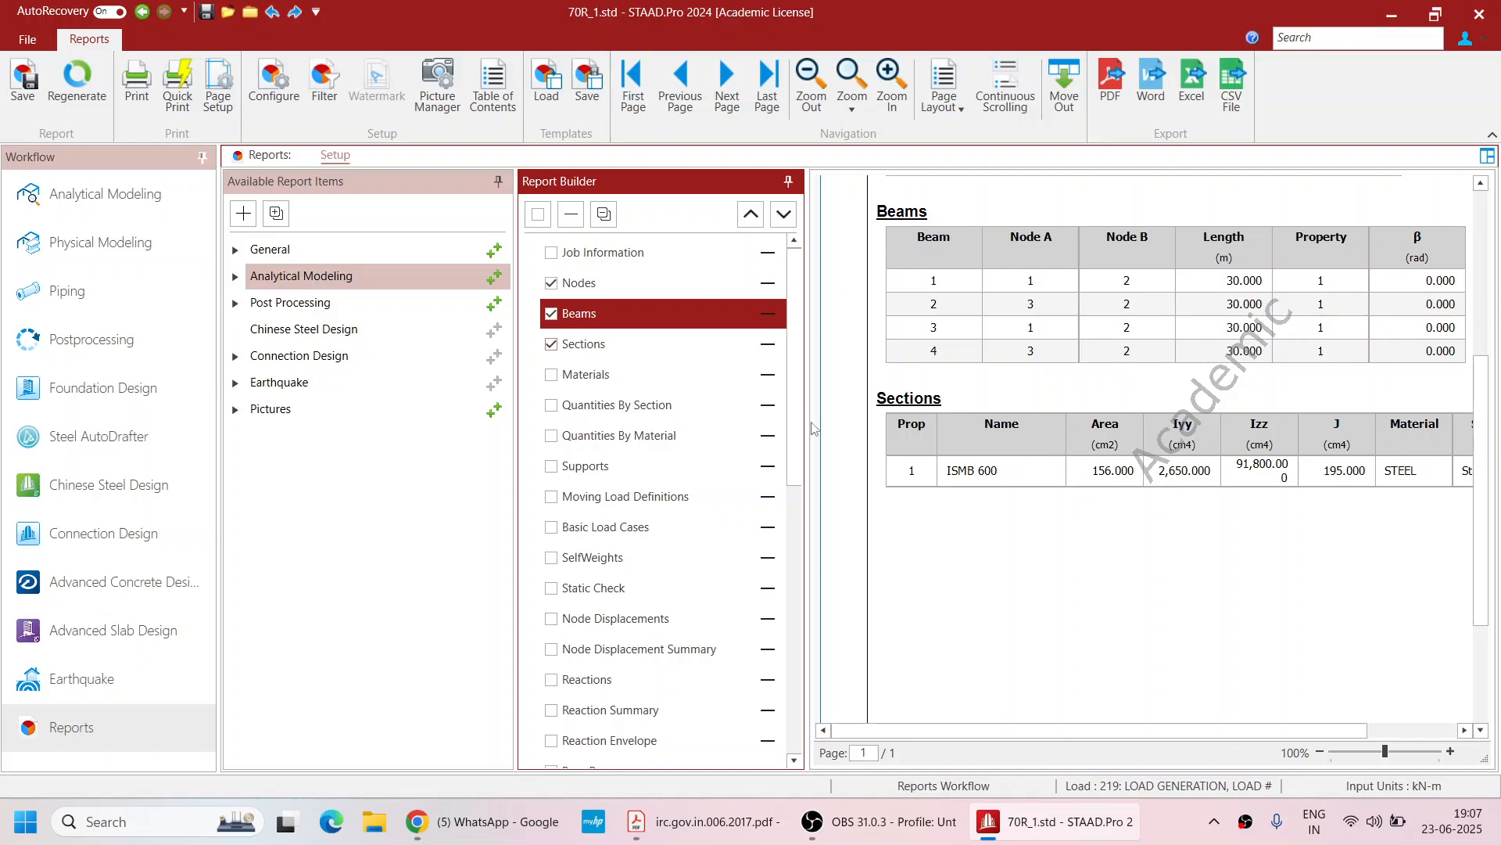
pyautogui.click(551, 375)
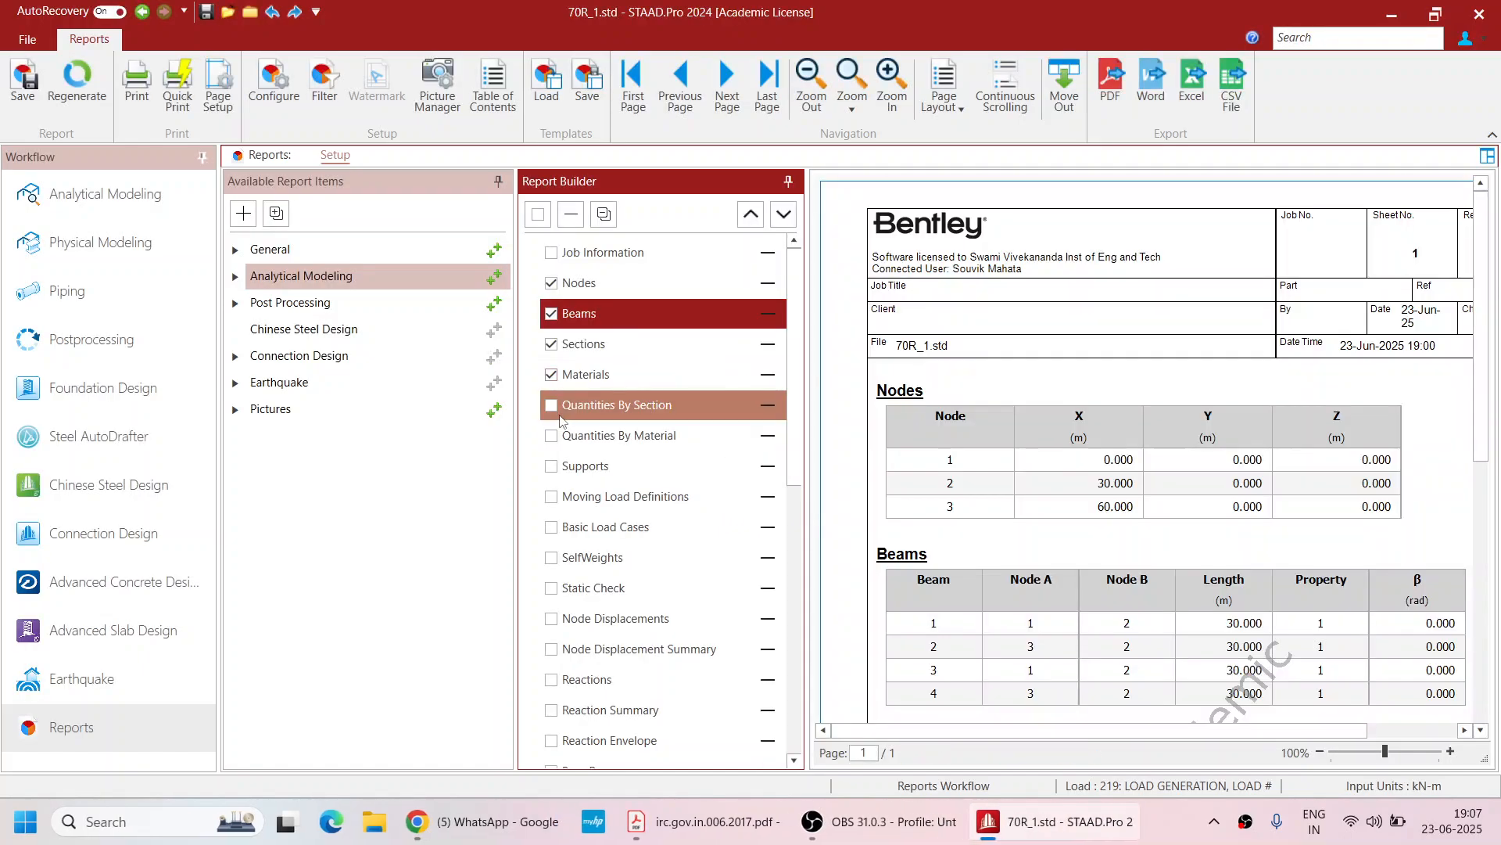
pyautogui.click(551, 405)
pyautogui.scroll(-5, 1141, 423)
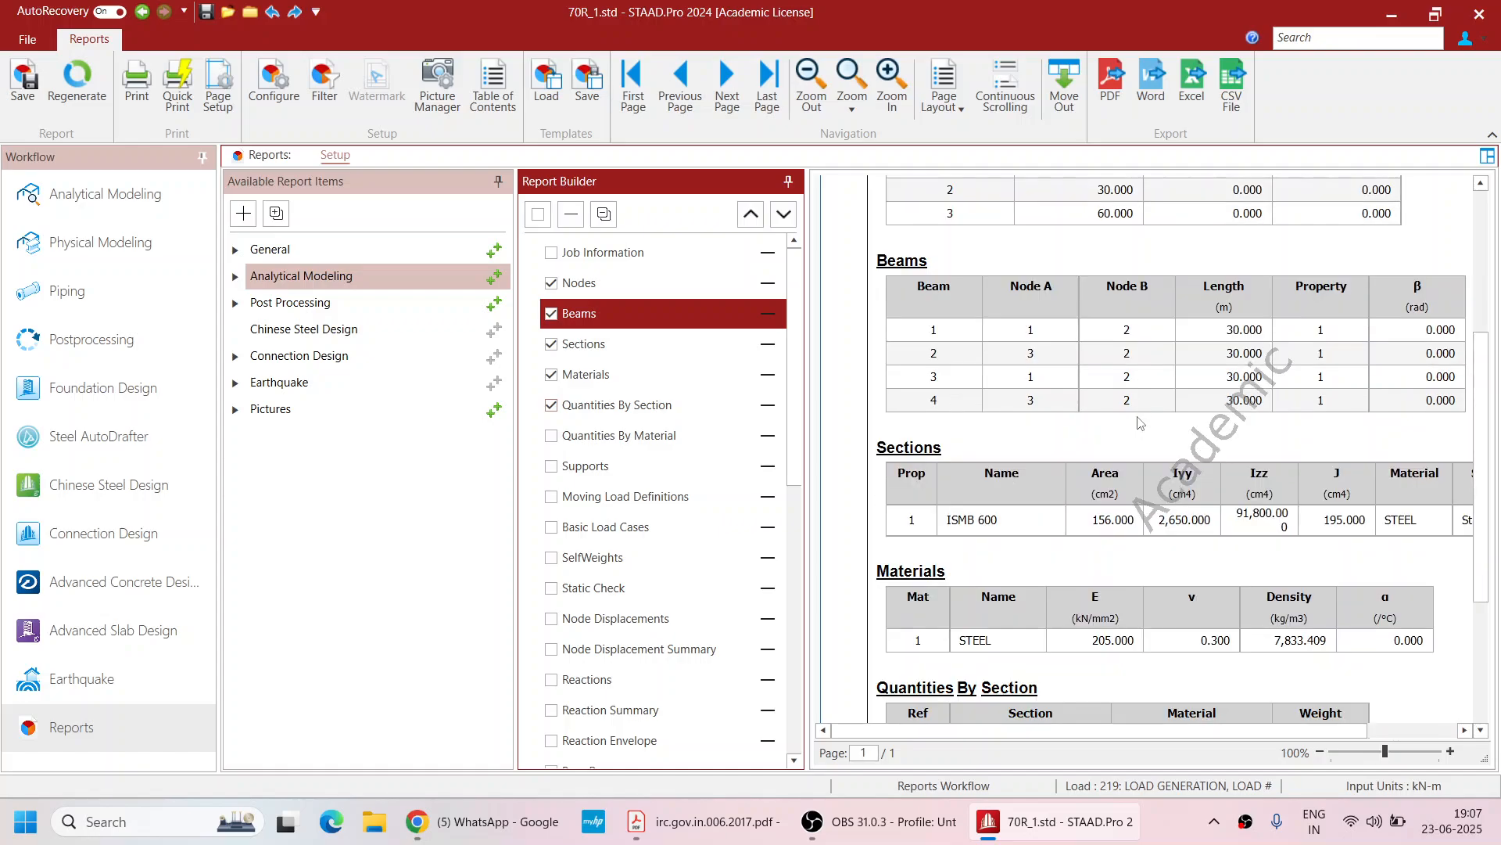
pyautogui.scroll(-2, 1140, 423)
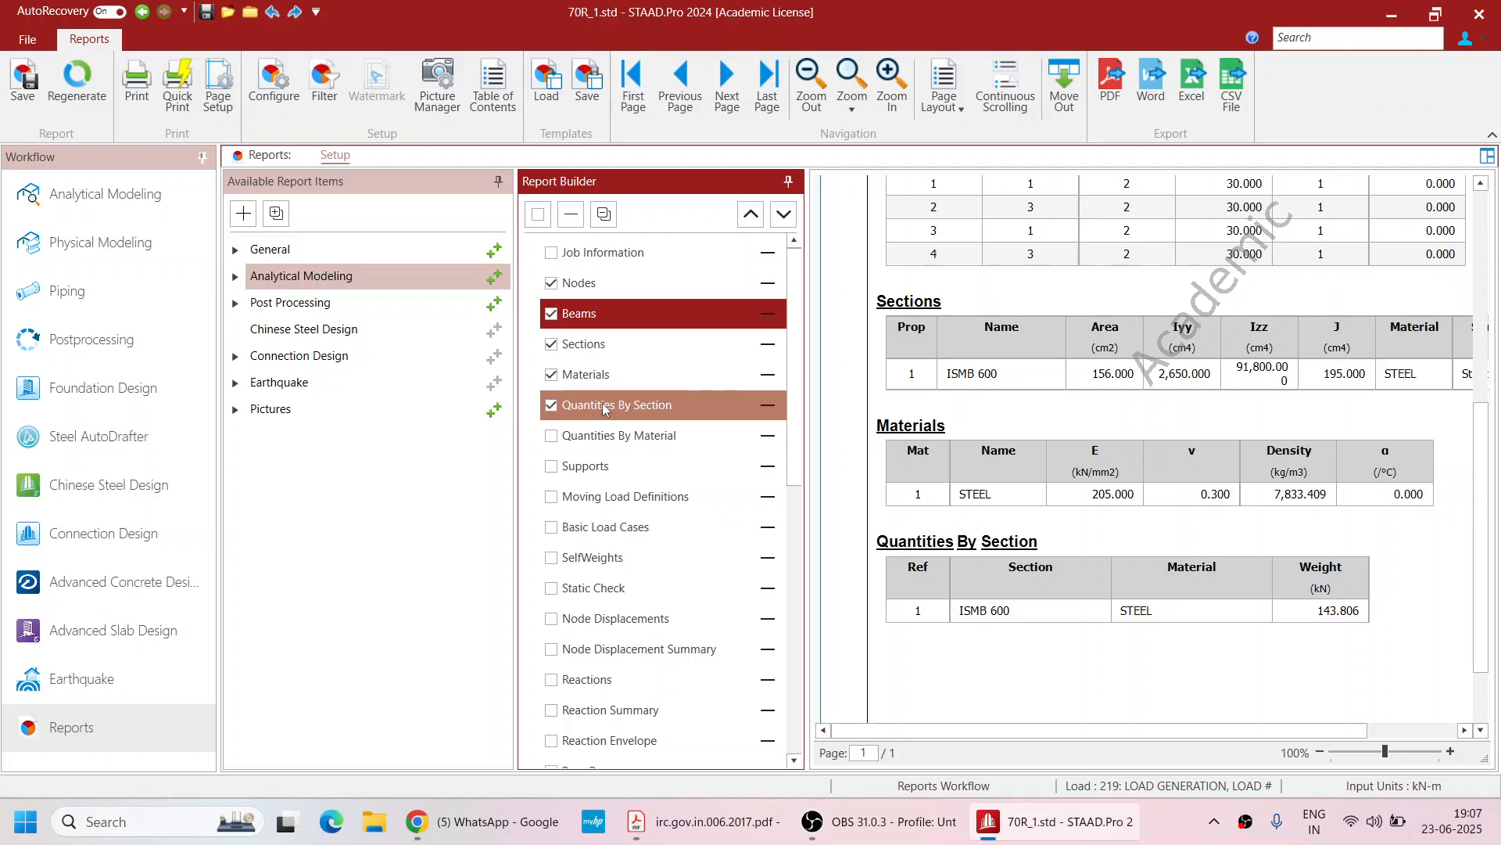
pyautogui.scroll(-2, 588, 407)
pyautogui.scroll(1, 588, 376)
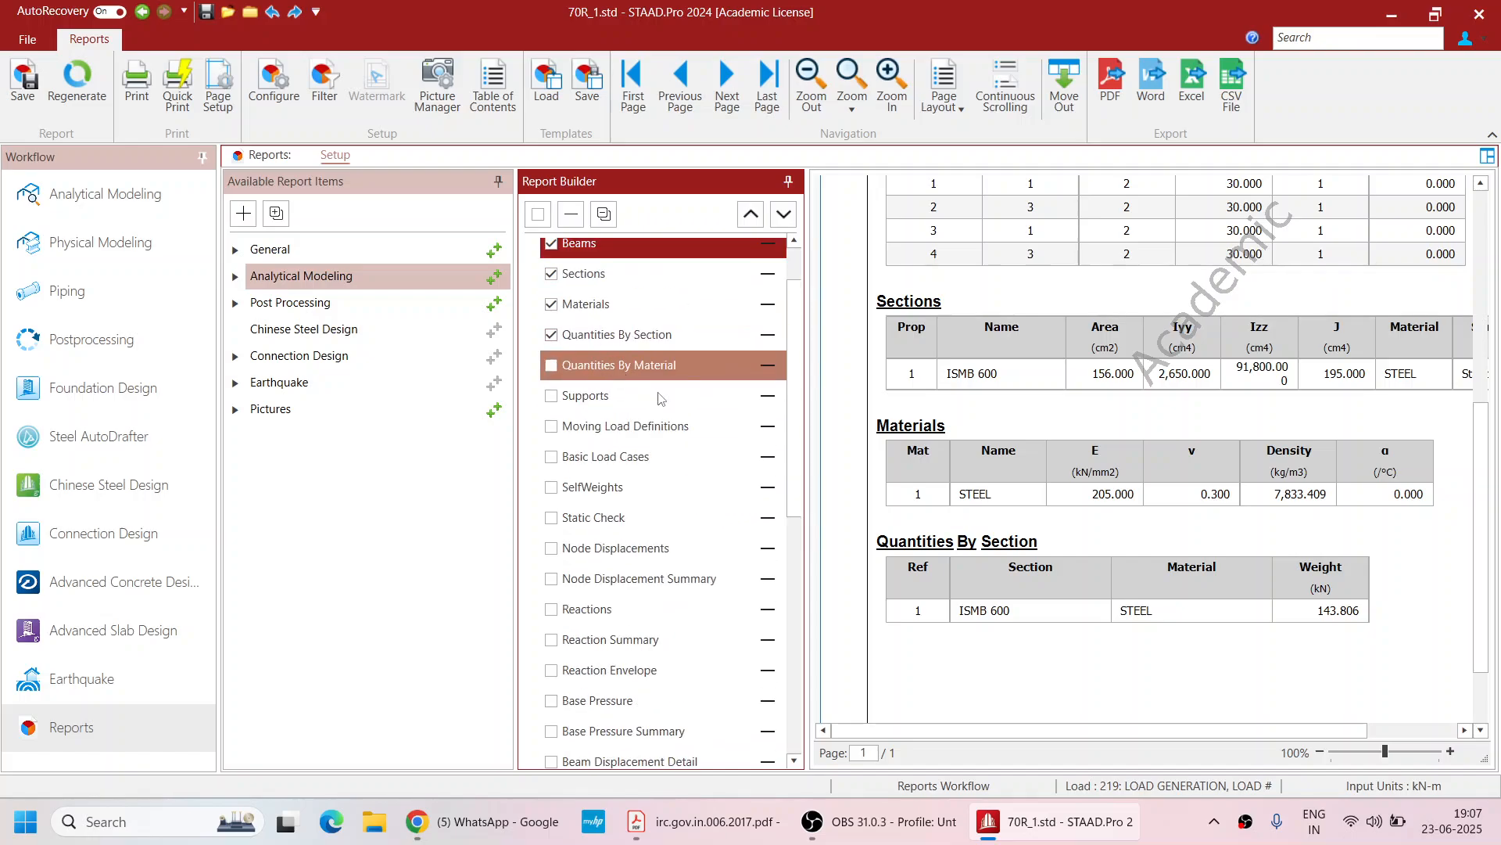
# Include Supports, Moving Load Definitions, Basic Load Cases and Reaction Summary in the report
pyautogui.click(552, 396)
pyautogui.click(553, 427)
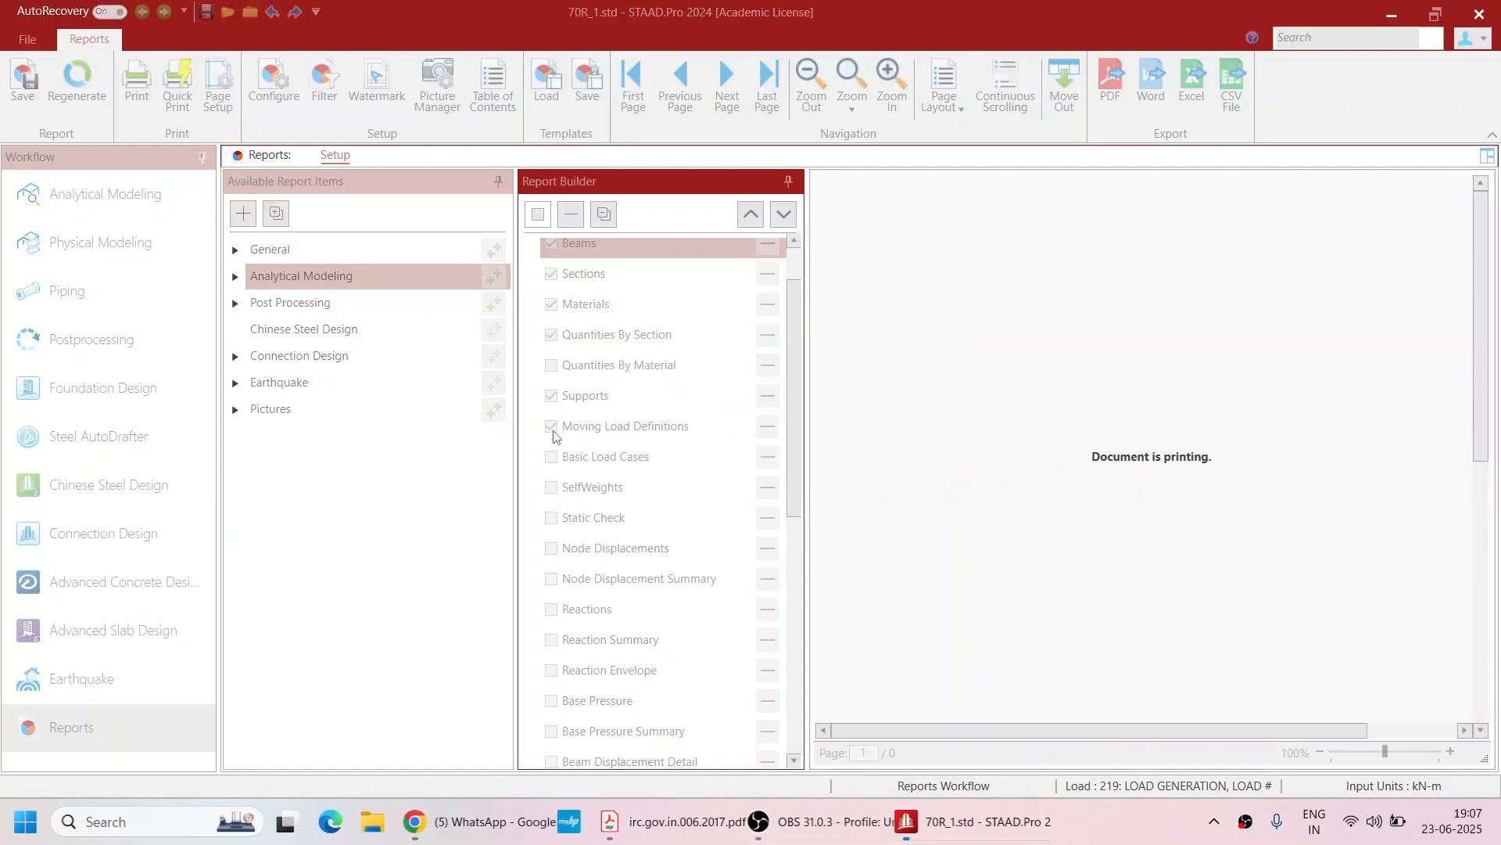
pyautogui.click(552, 457)
pyautogui.scroll(-1, 557, 458)
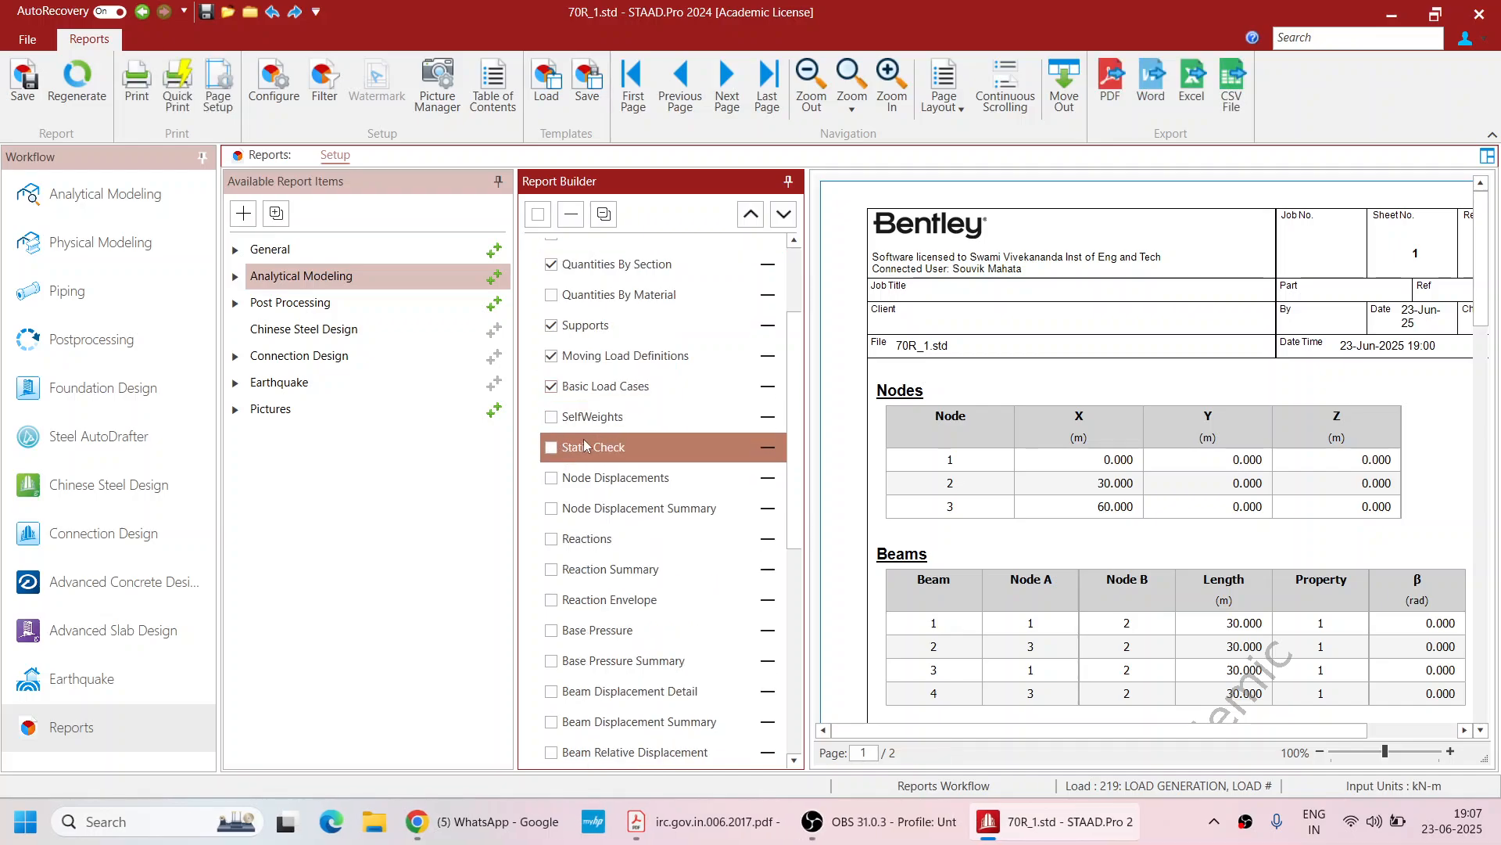
pyautogui.scroll(-1, 585, 452)
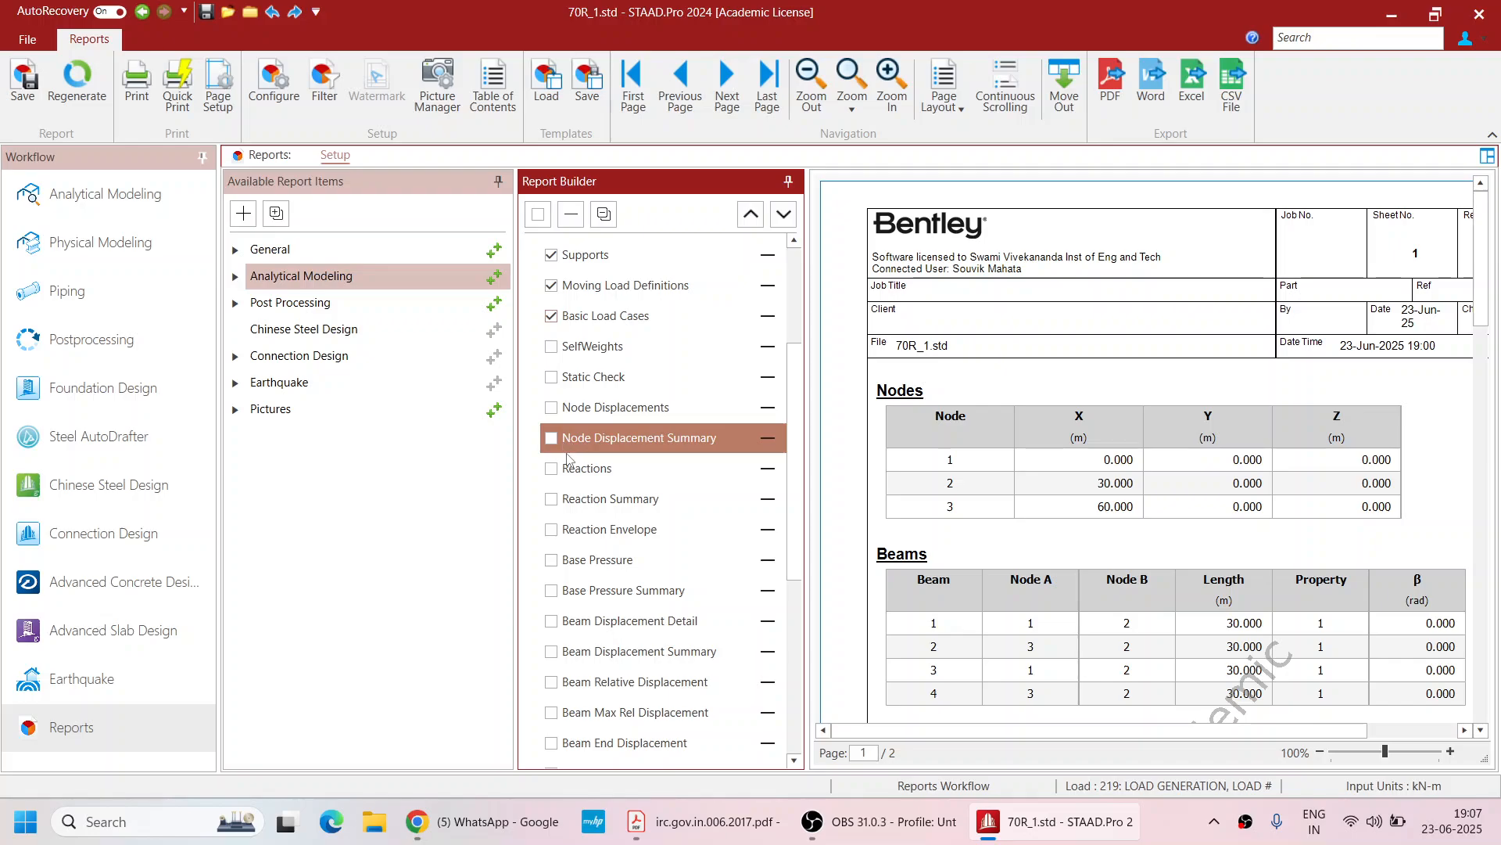
pyautogui.scroll(-1, 594, 437)
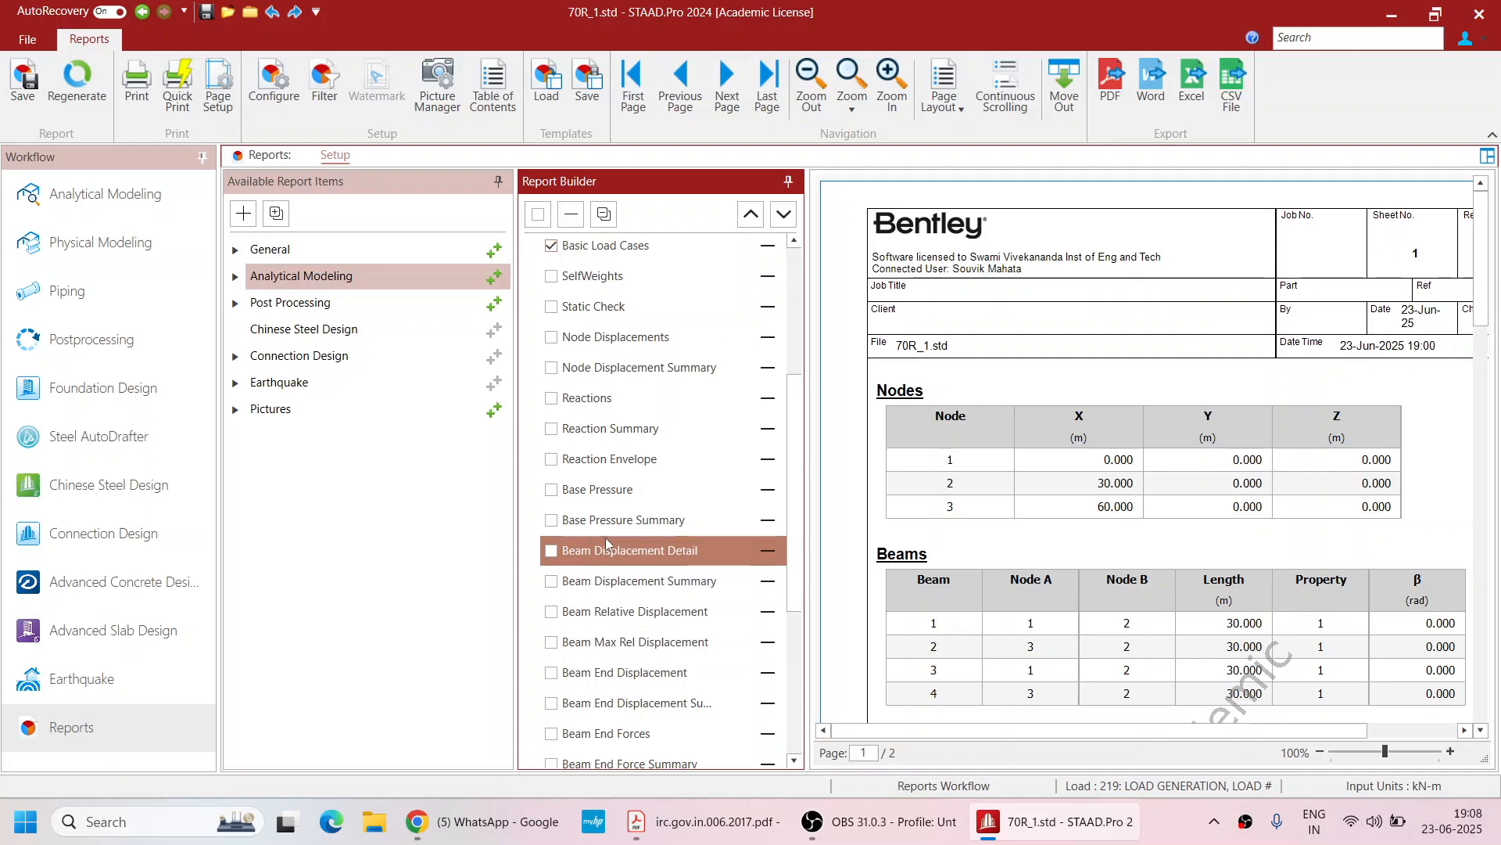
pyautogui.scroll(-1, 618, 532)
pyautogui.scroll(-2, 627, 524)
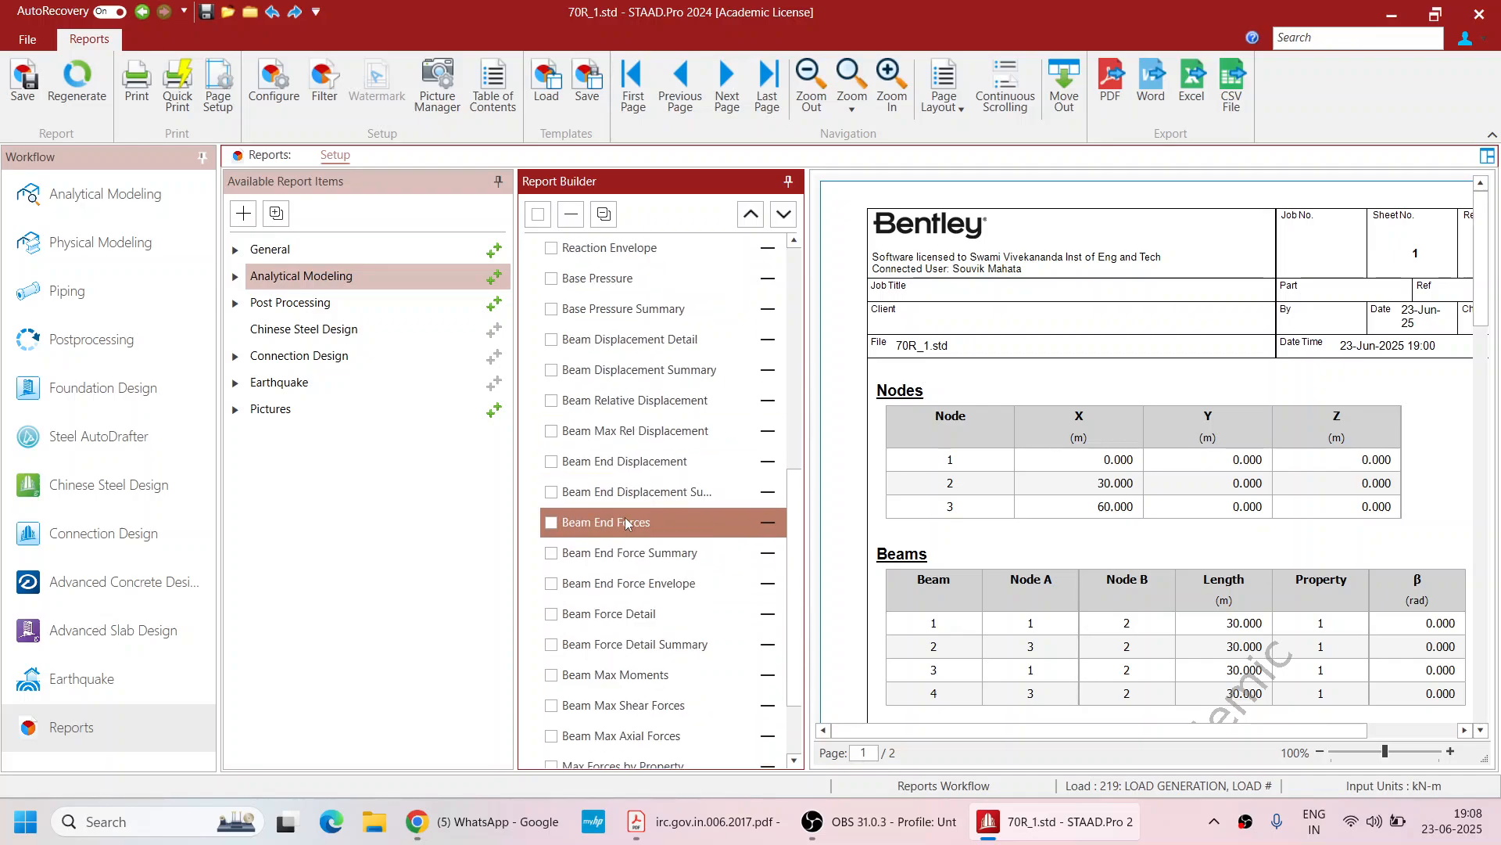
pyautogui.scroll(-2, 626, 374)
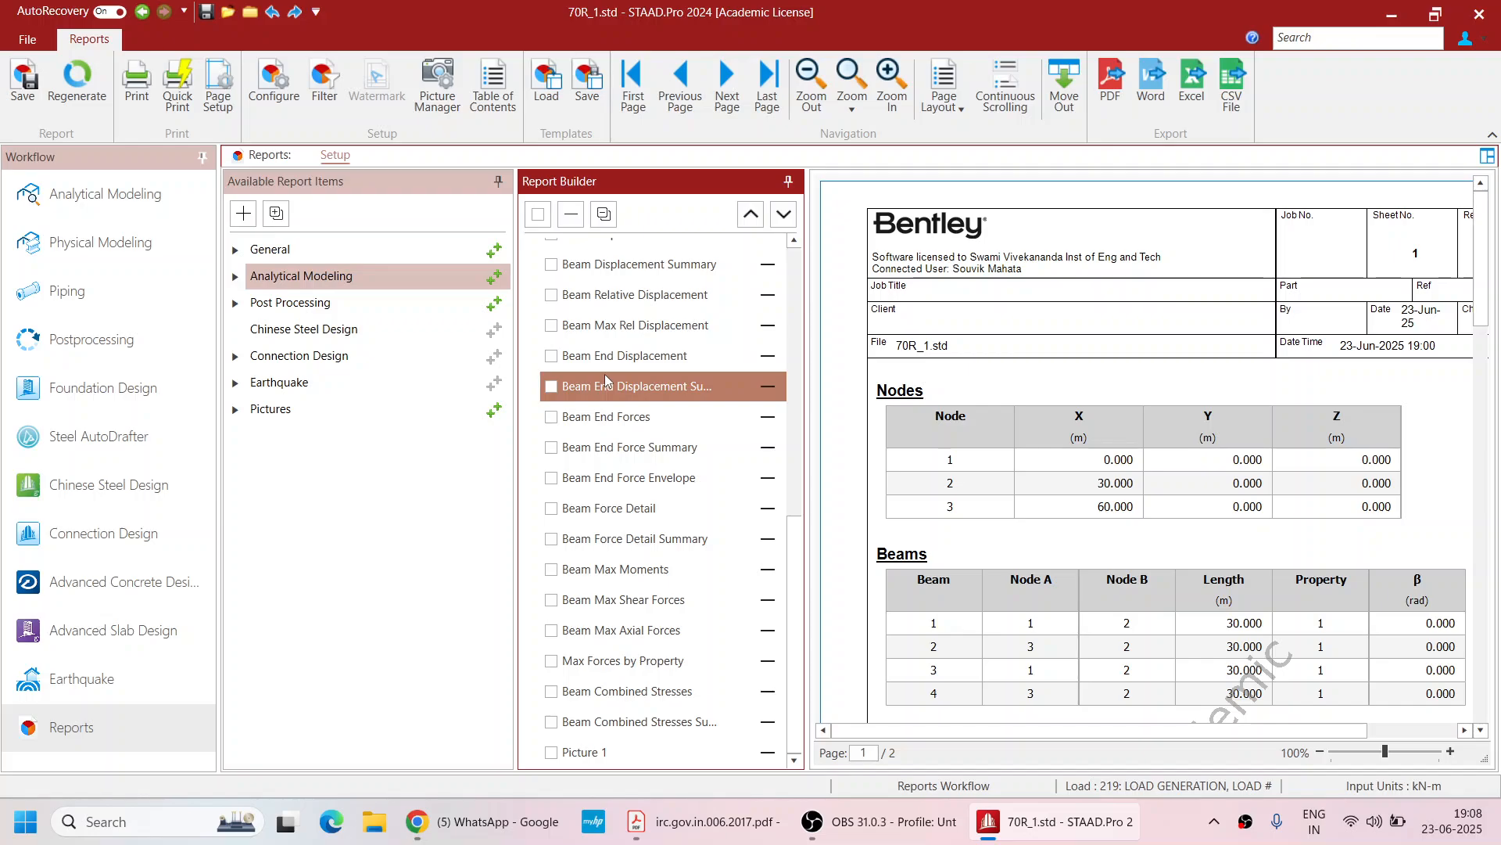
pyautogui.scroll(2, 603, 322)
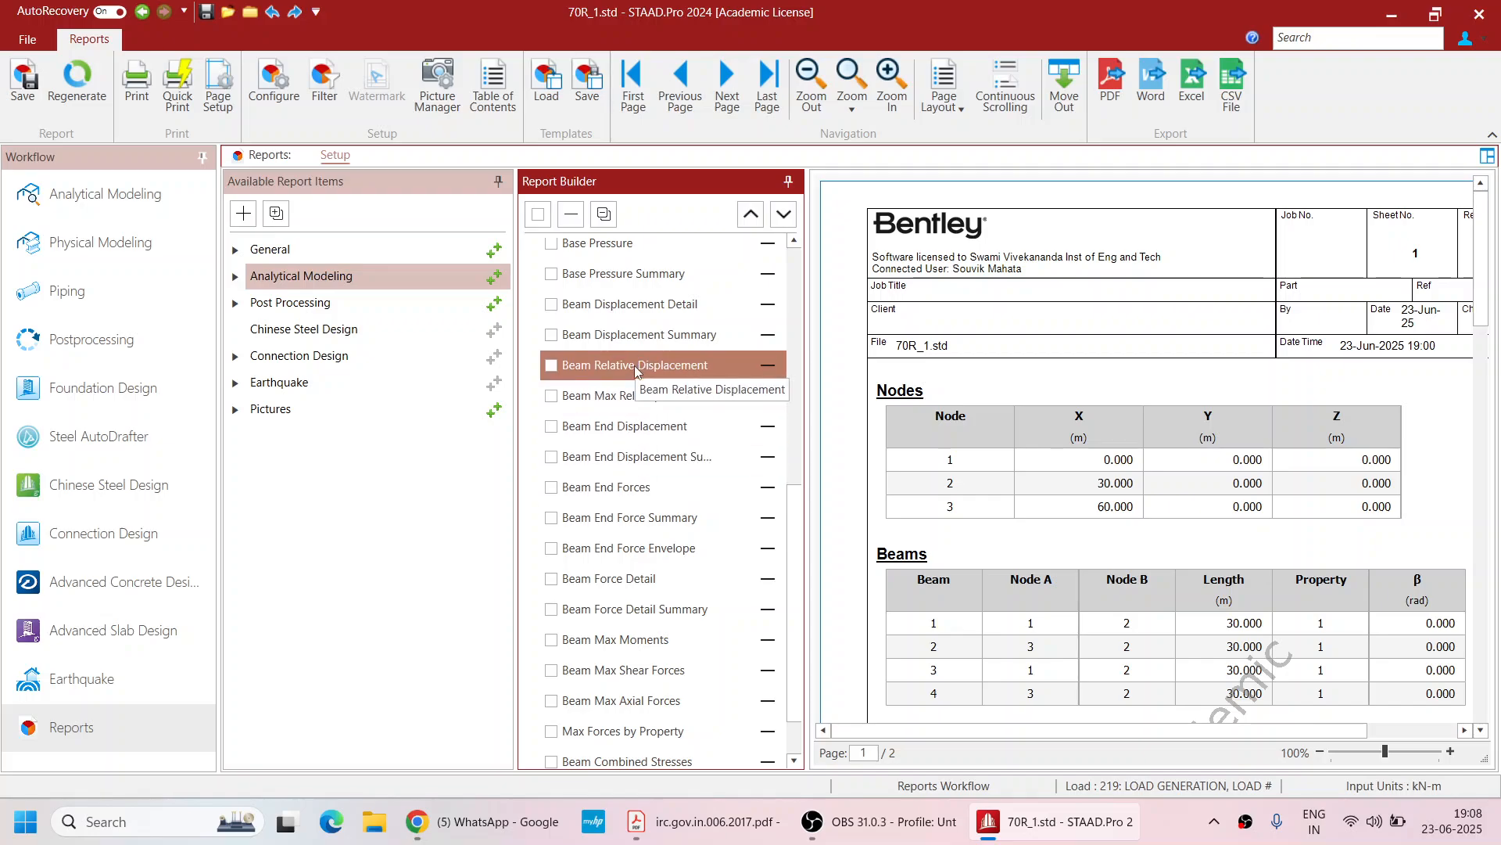
pyautogui.scroll(3, 625, 337)
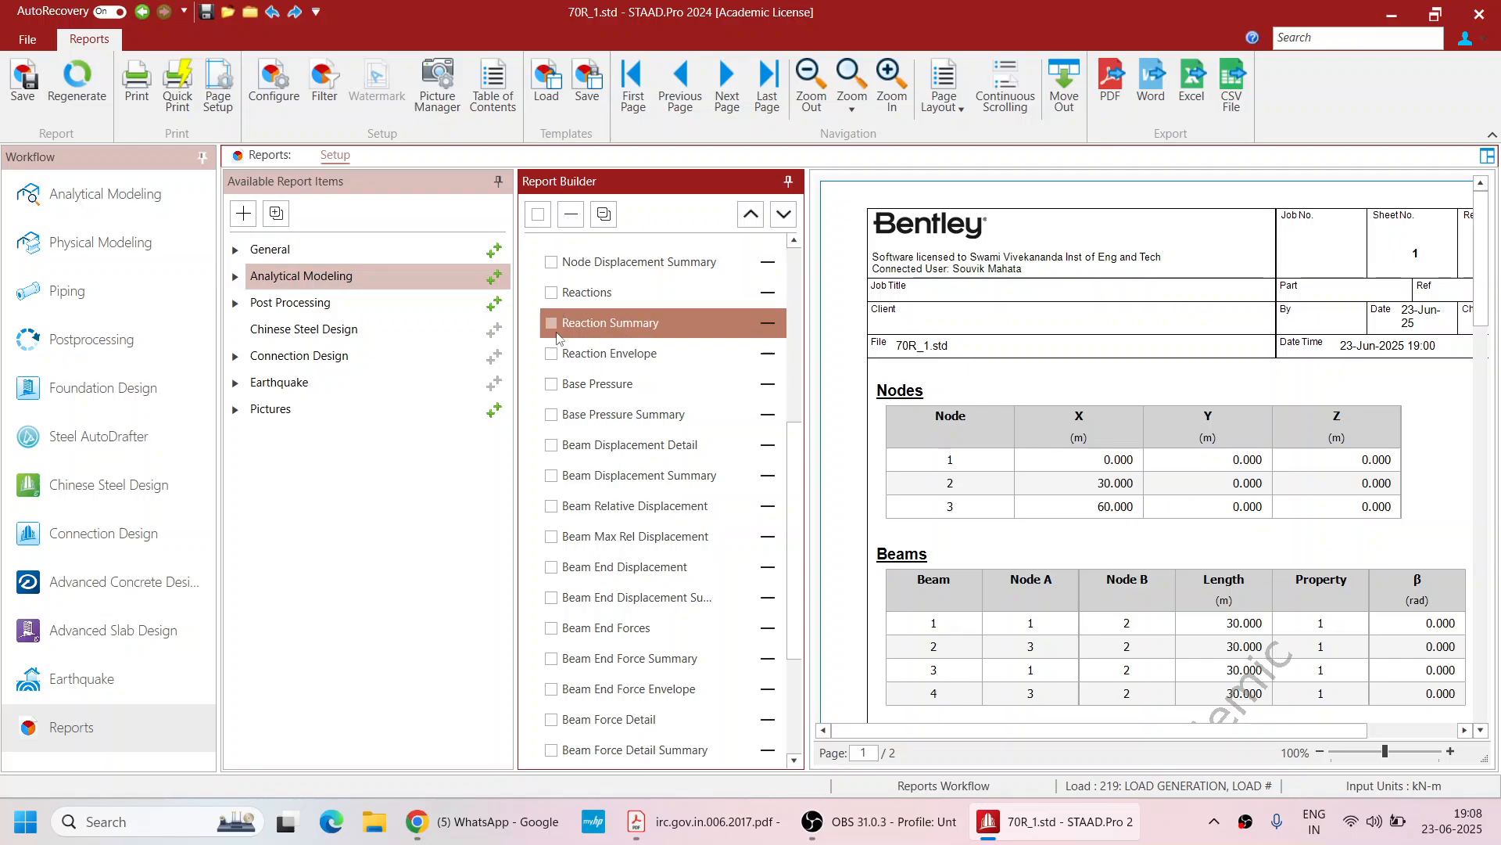
pyautogui.click(552, 333)
# Check the Reaction Summary table in the preview and include Picture 1 in the report
pyautogui.scroll(-10, 987, 459)
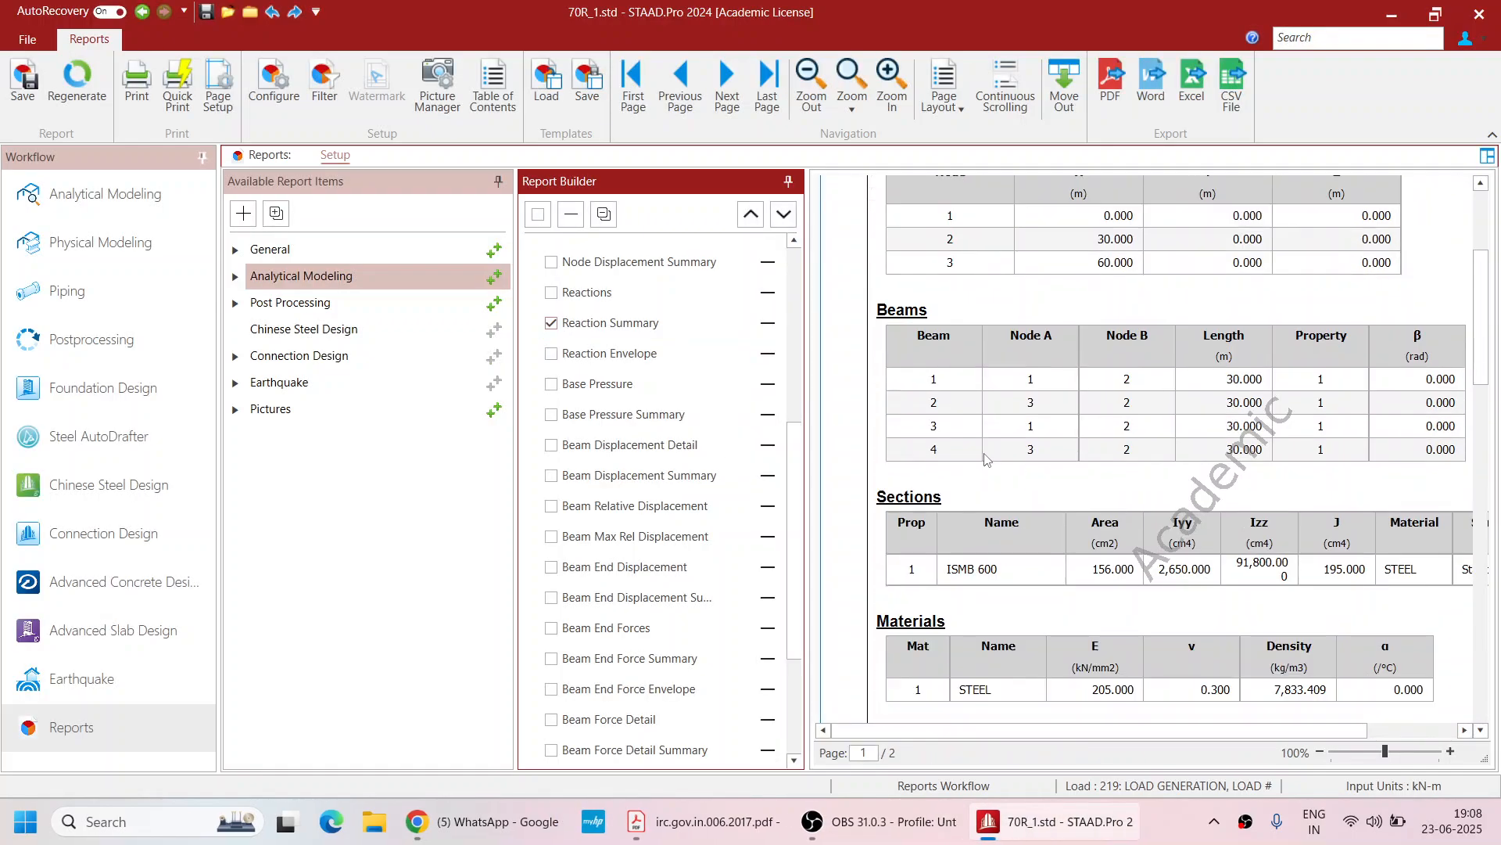
pyautogui.scroll(-6, 987, 459)
pyautogui.scroll(1, 987, 459)
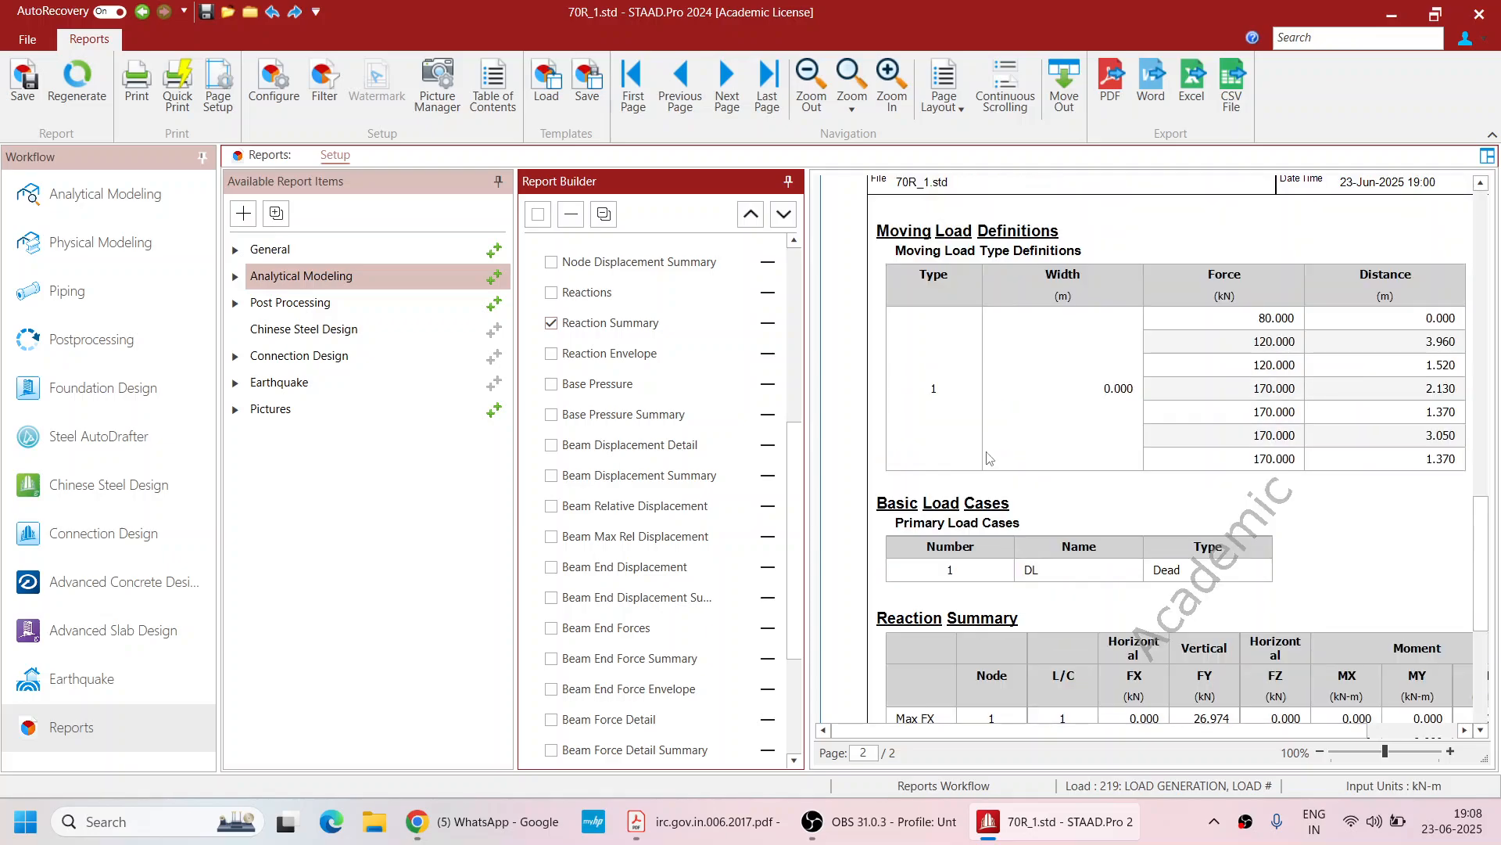
pyautogui.scroll(-5, 990, 459)
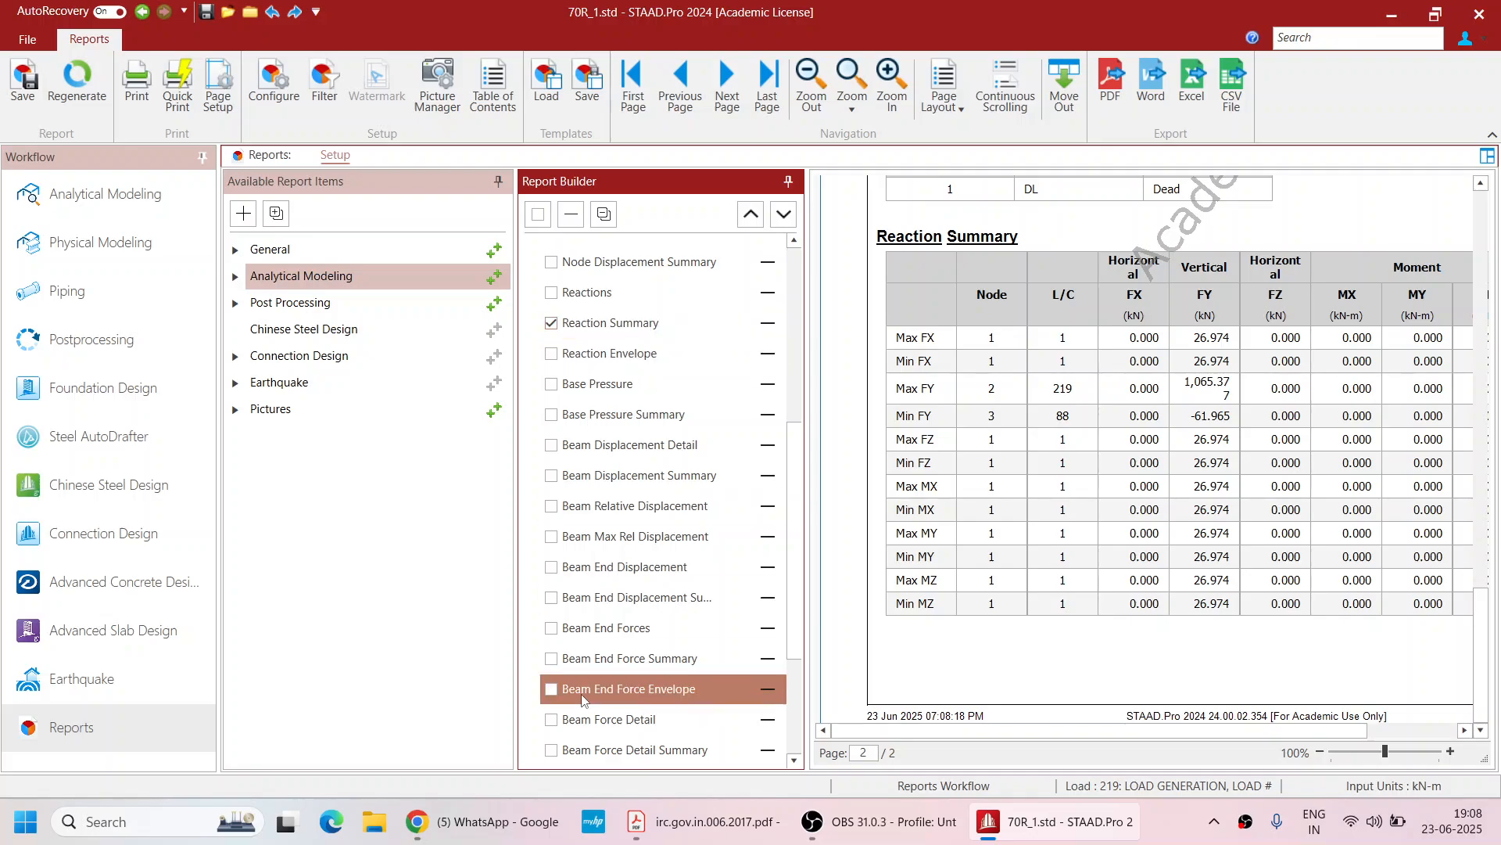
pyautogui.scroll(-3, 583, 699)
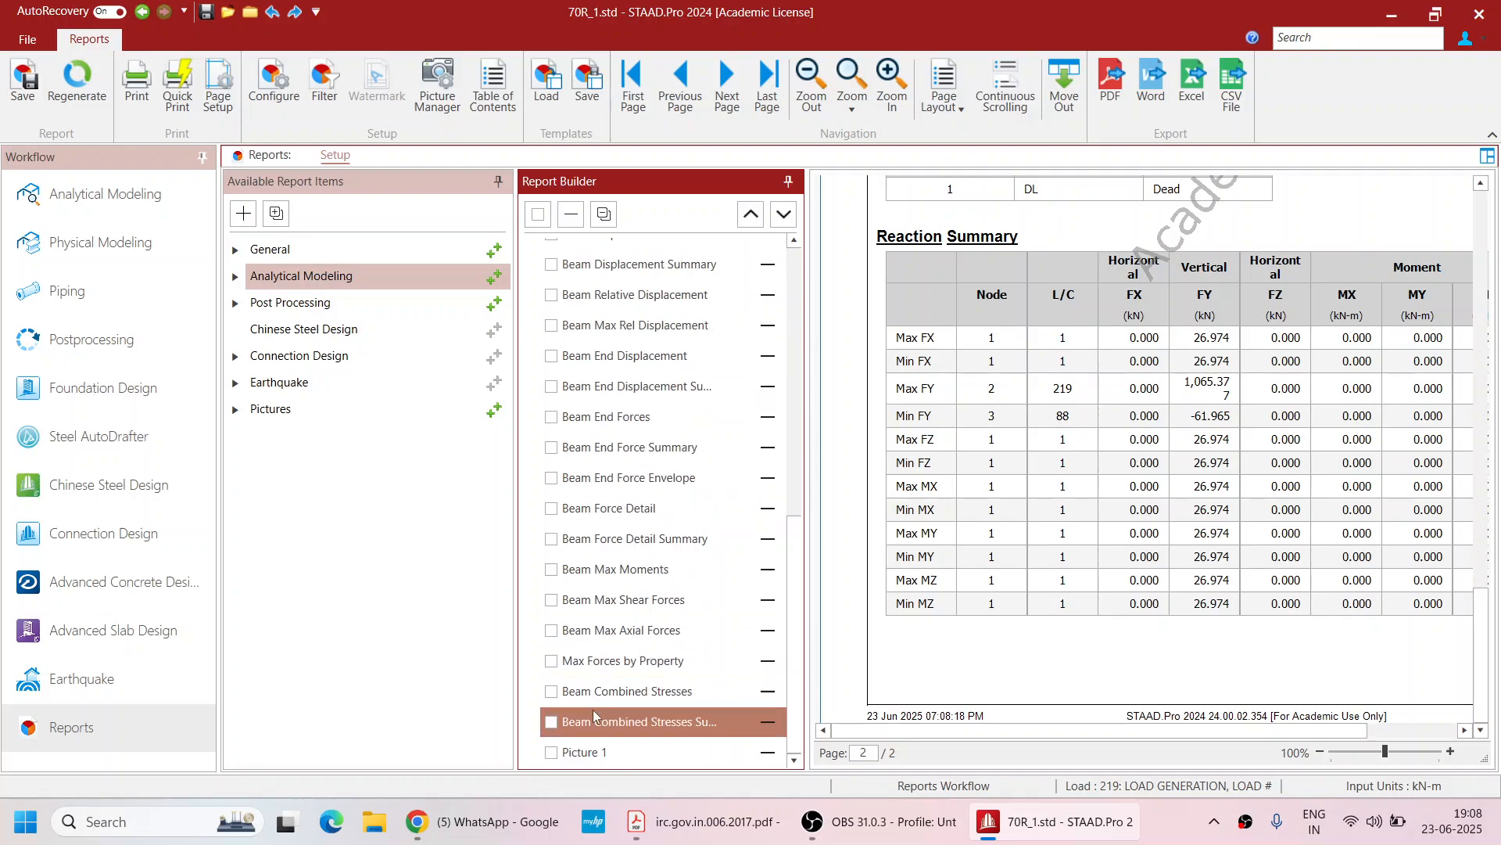
pyautogui.click(551, 752)
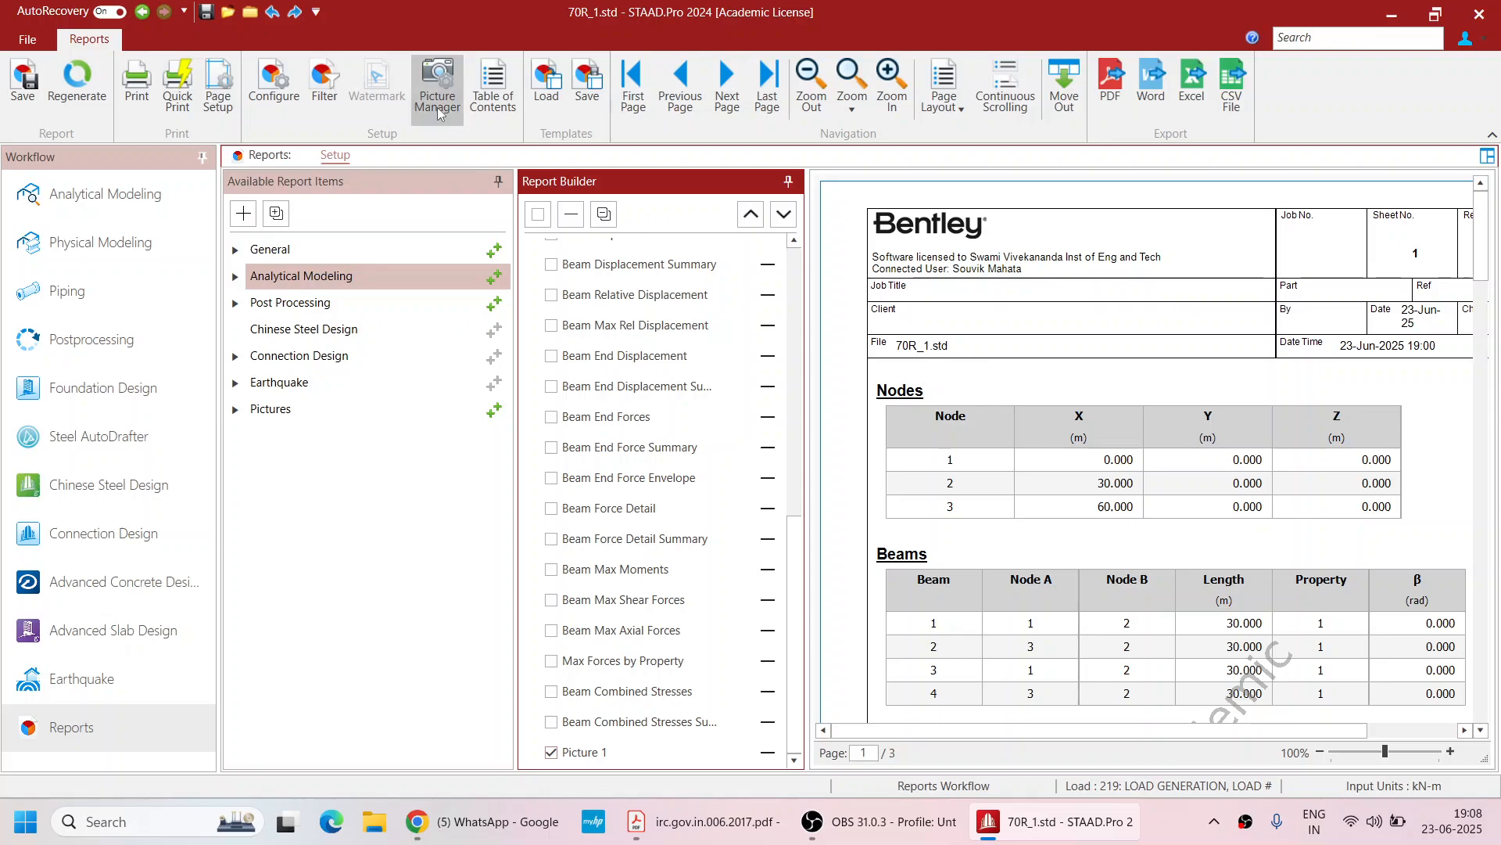
# Set Picture 1 to Fit to Page in the Picture Manager and apply the change
pyautogui.click(438, 94)
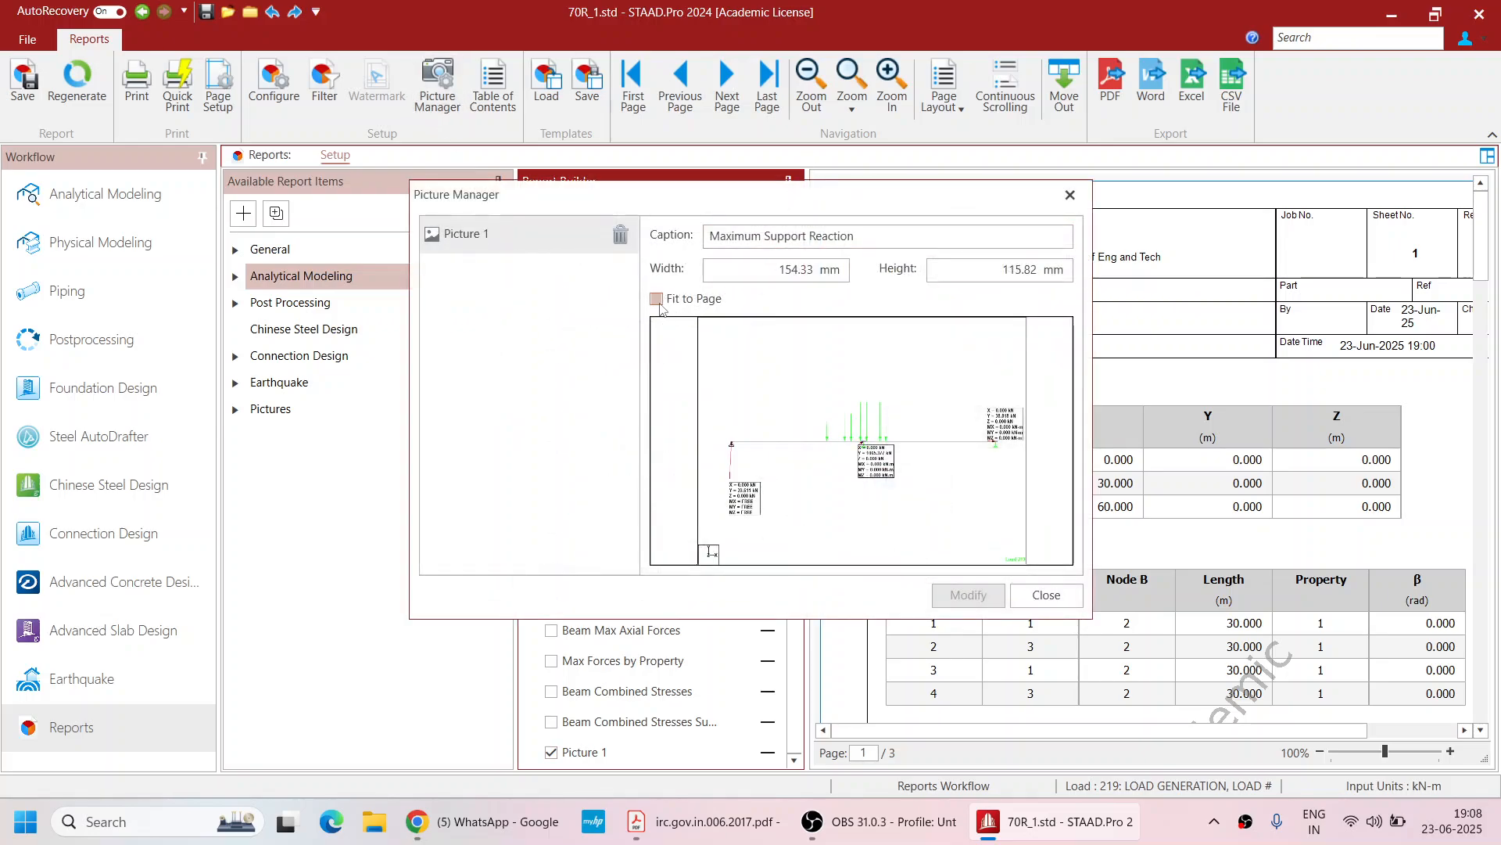
pyautogui.click(657, 299)
pyautogui.click(949, 592)
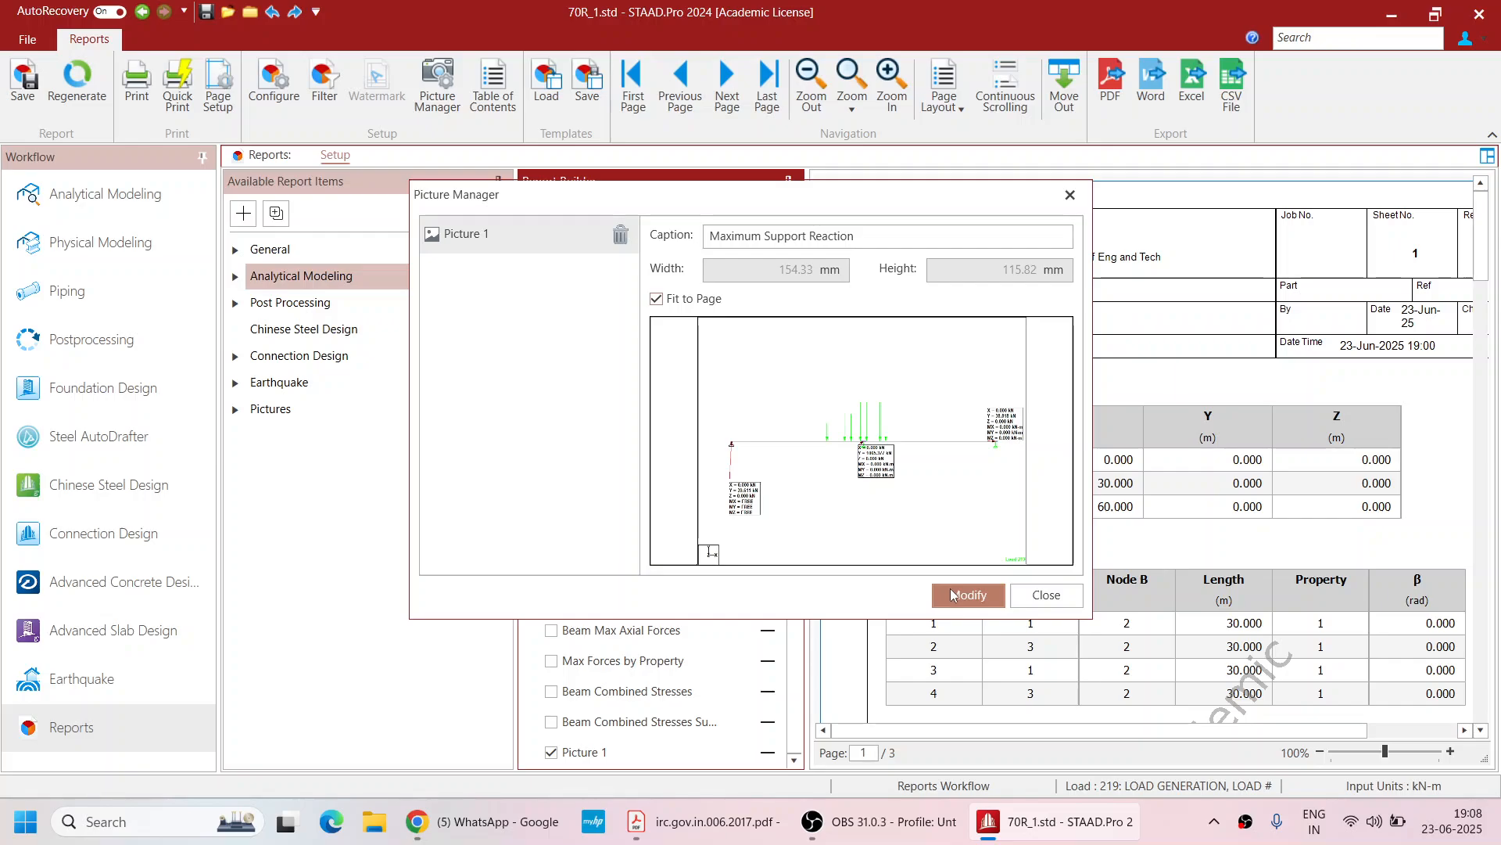
pyautogui.click(1028, 599)
# Print all report pages using the Microsoft Print to PDF printer
pyautogui.scroll(-20, 1049, 496)
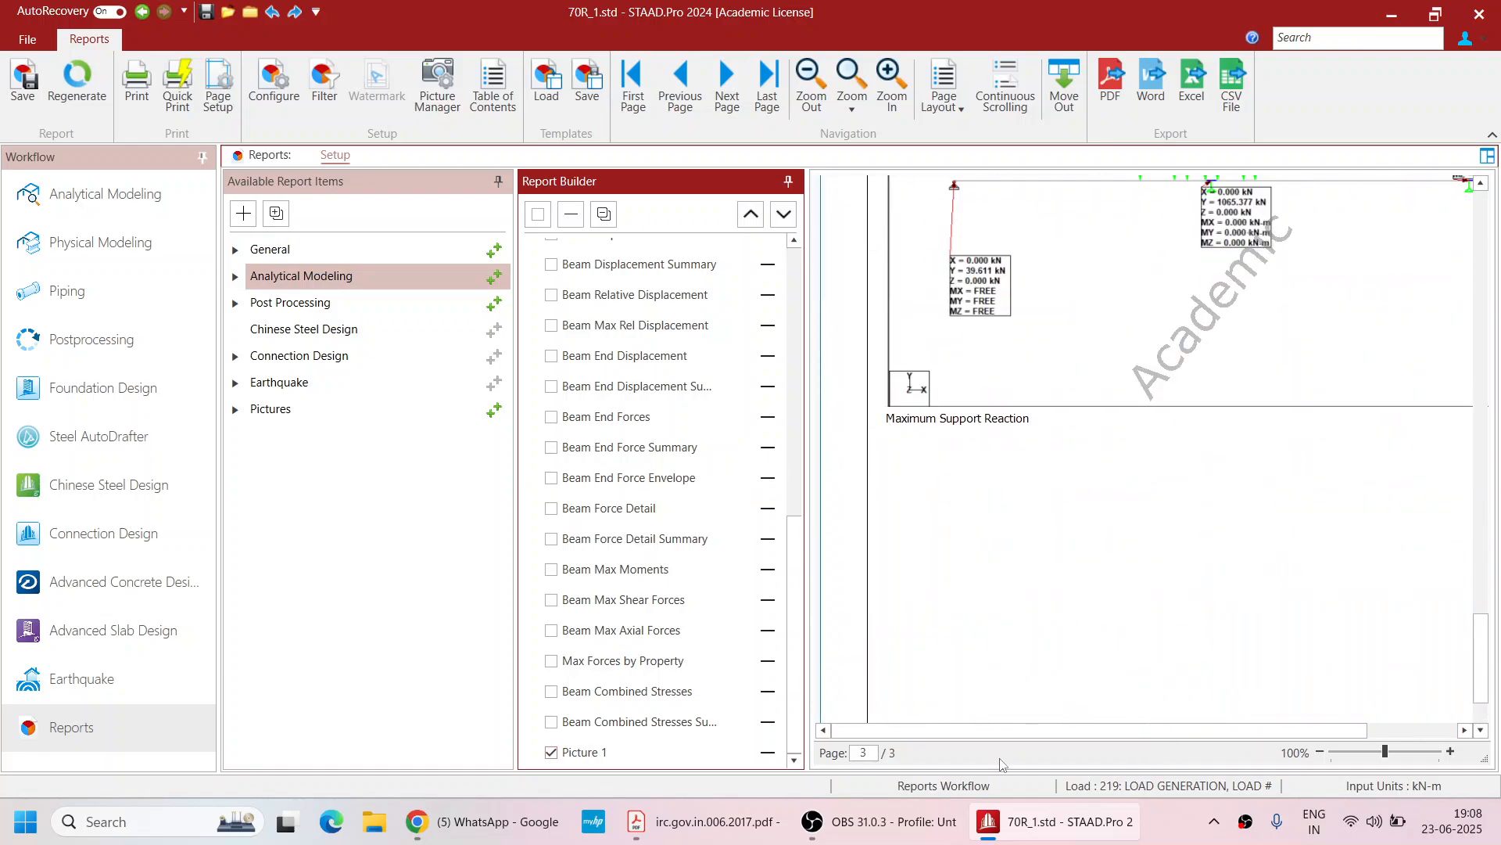
pyautogui.moveTo(1166, 728); pyautogui.dragTo(1258, 727)
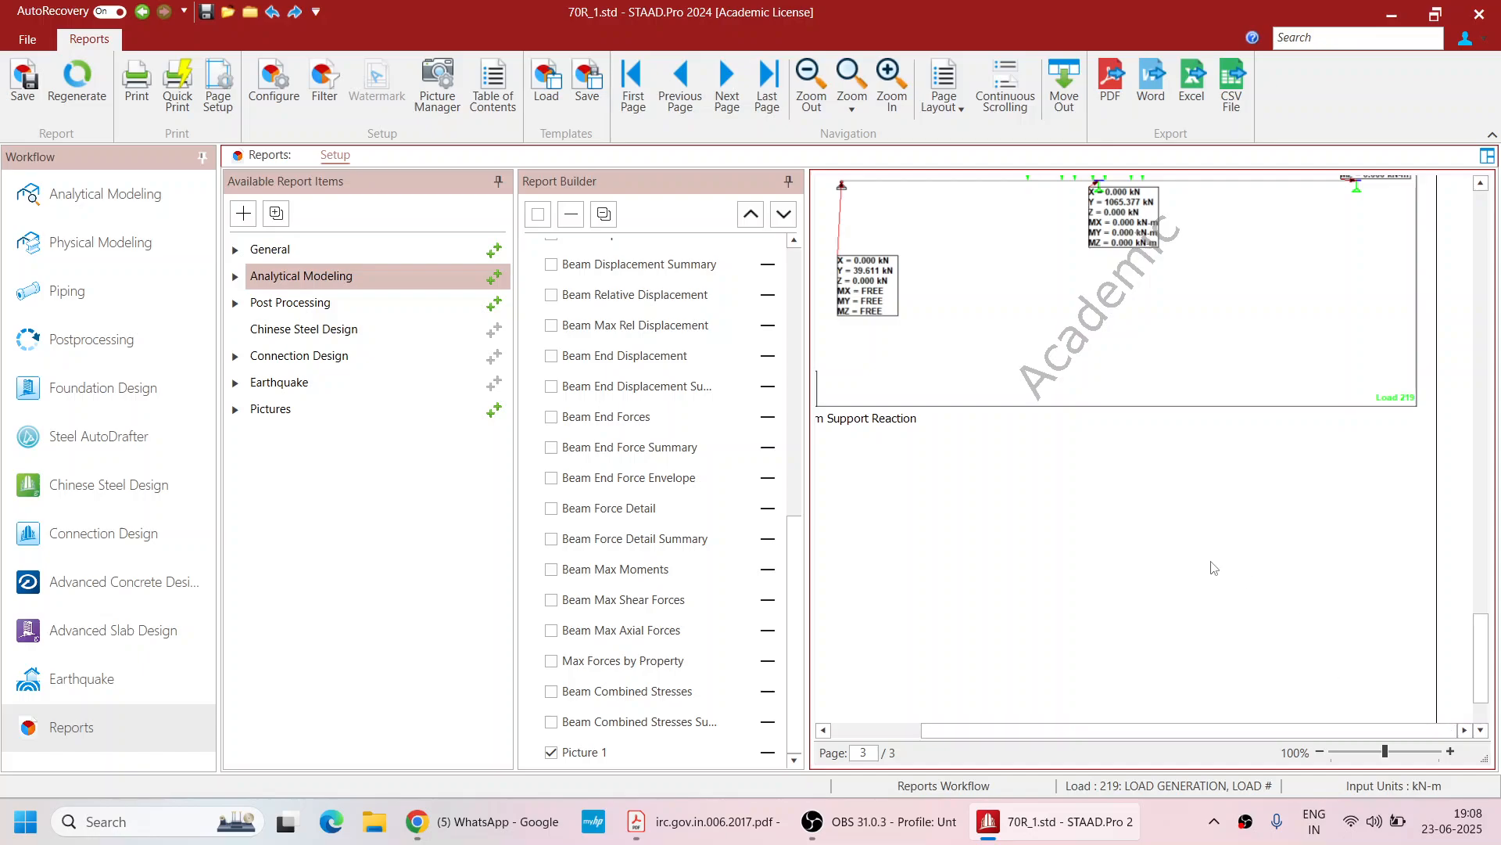
pyautogui.scroll(8, 1056, 660)
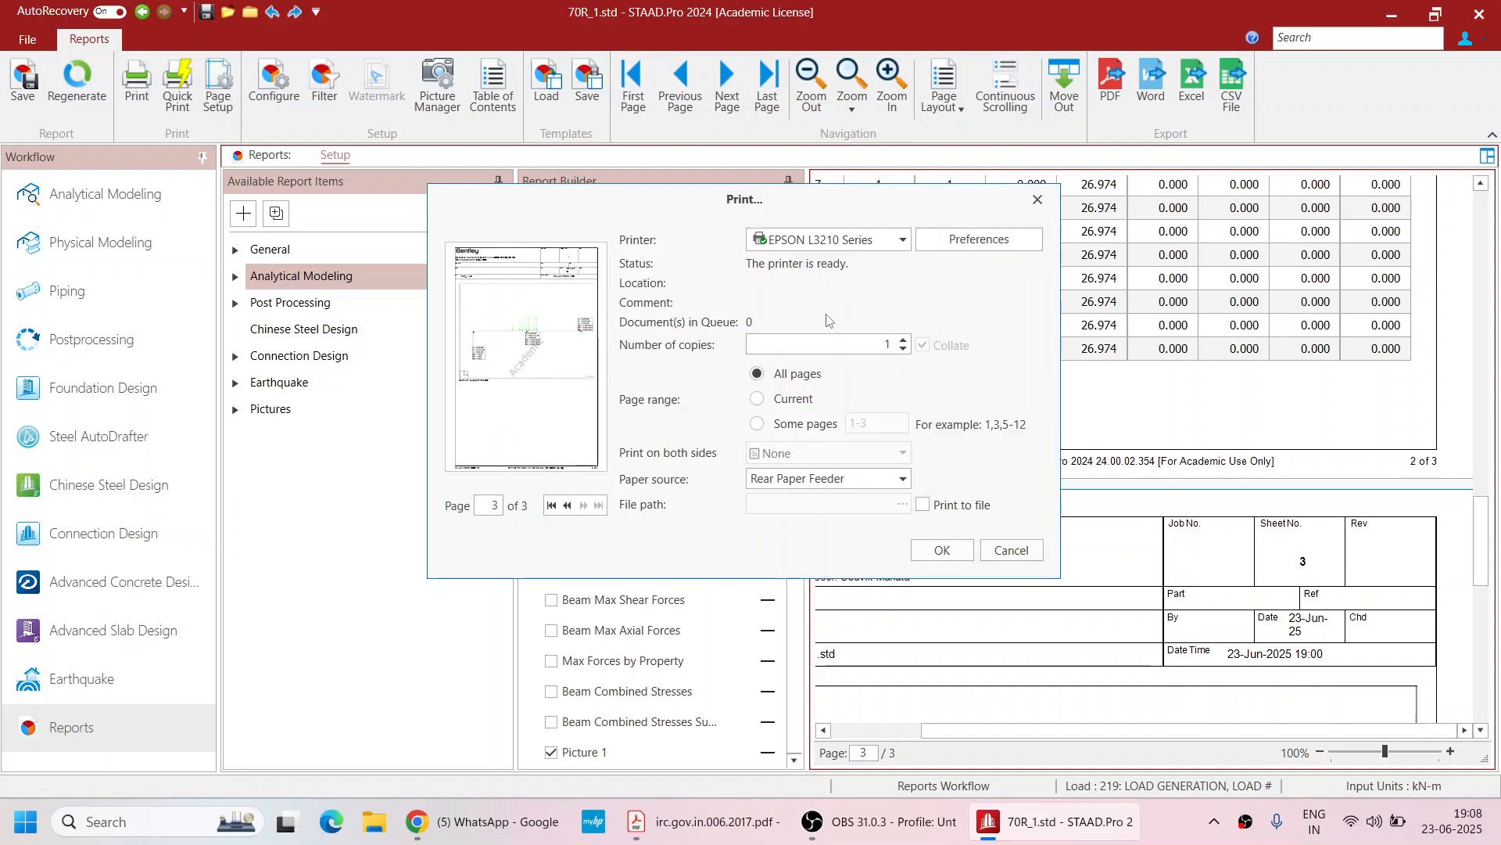
pyautogui.click(836, 243)
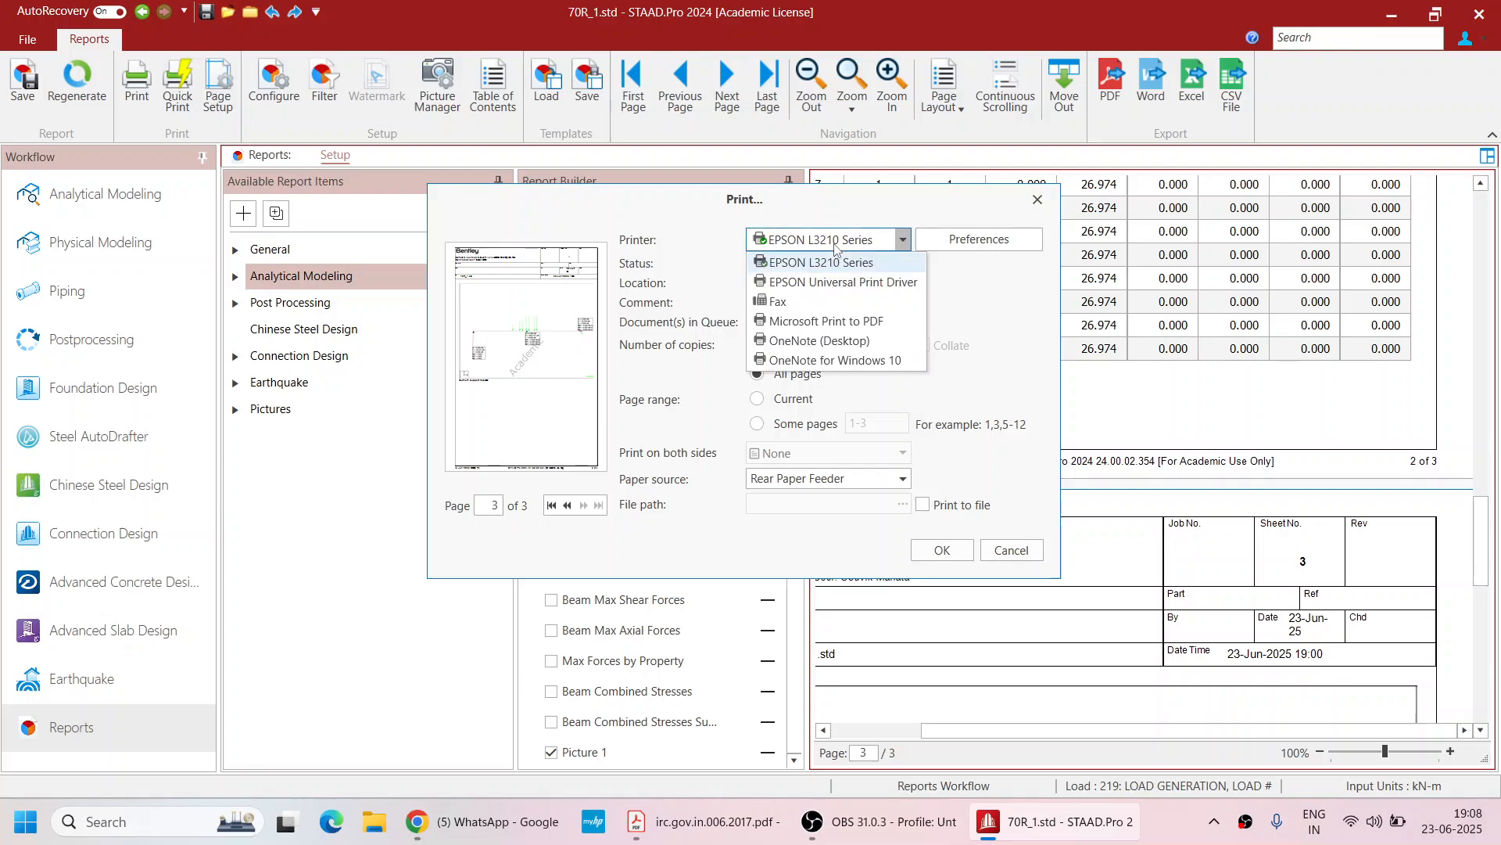
pyautogui.click(823, 327)
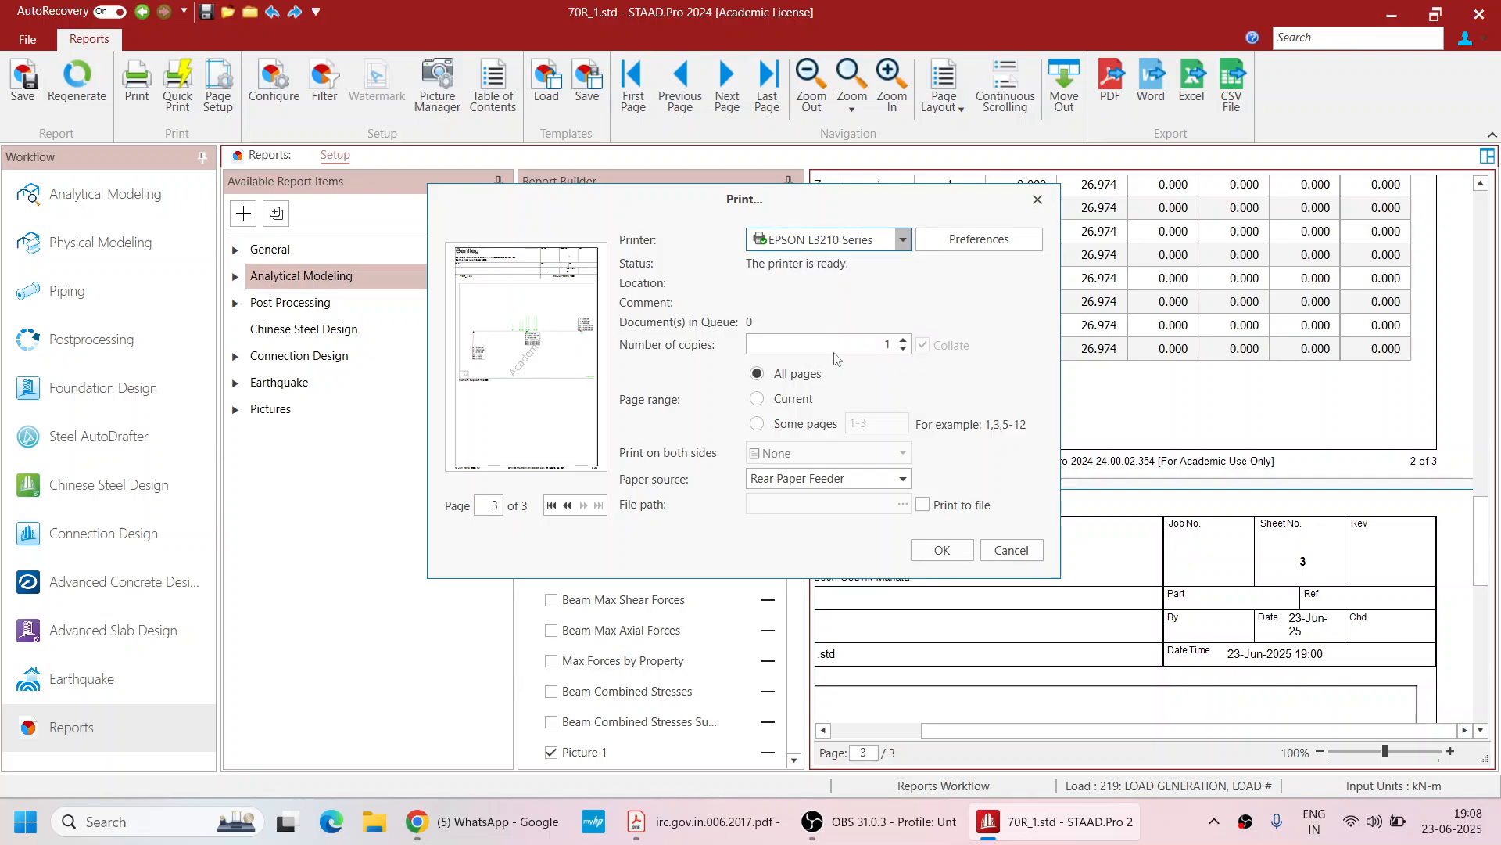
pyautogui.click(942, 551)
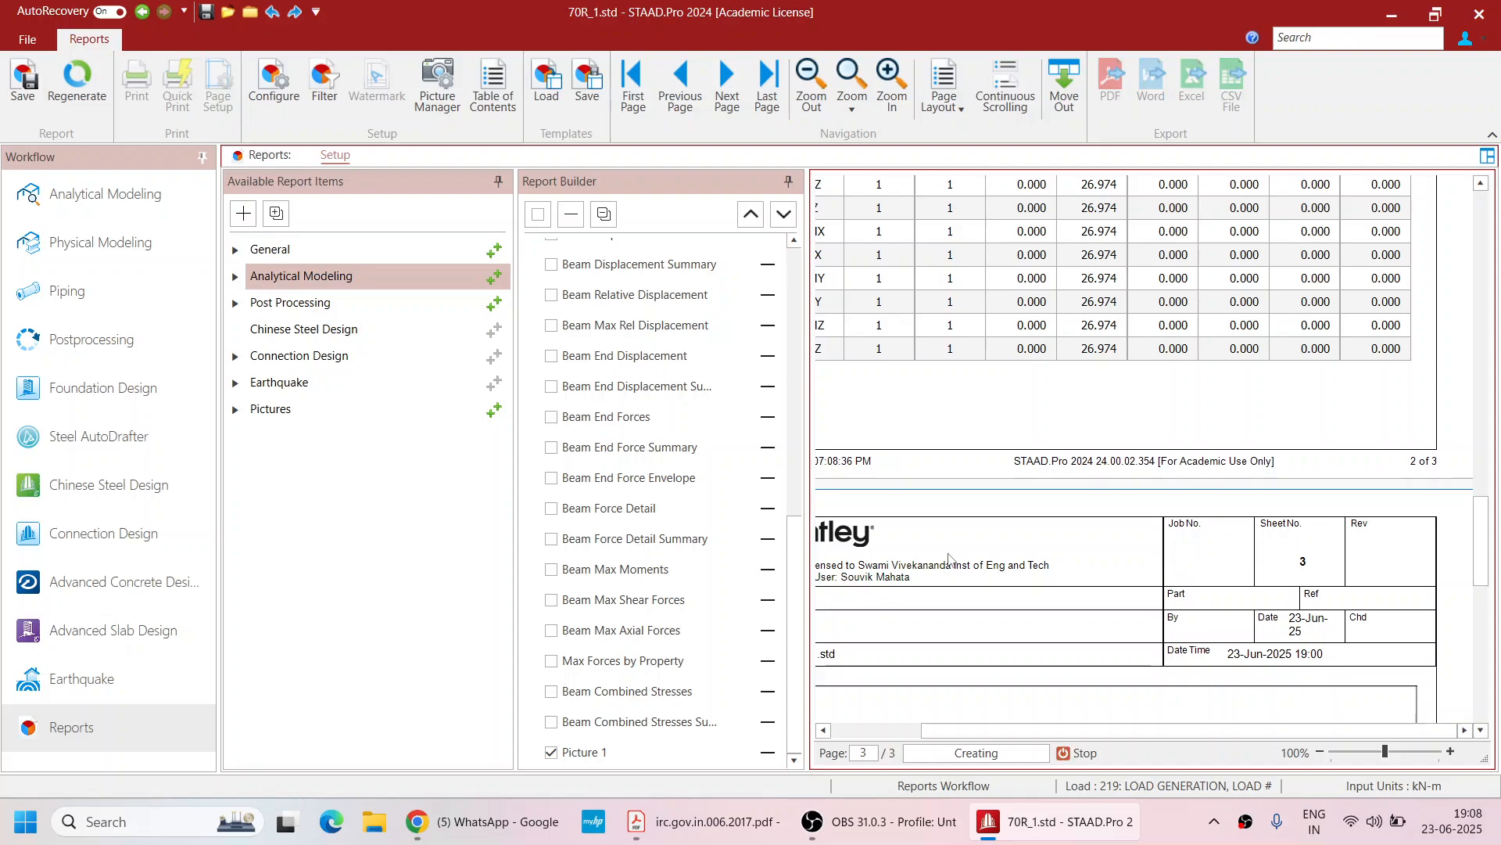
# Save the PDF print output on the Desktop as 70R_1
pyautogui.click(87, 251)
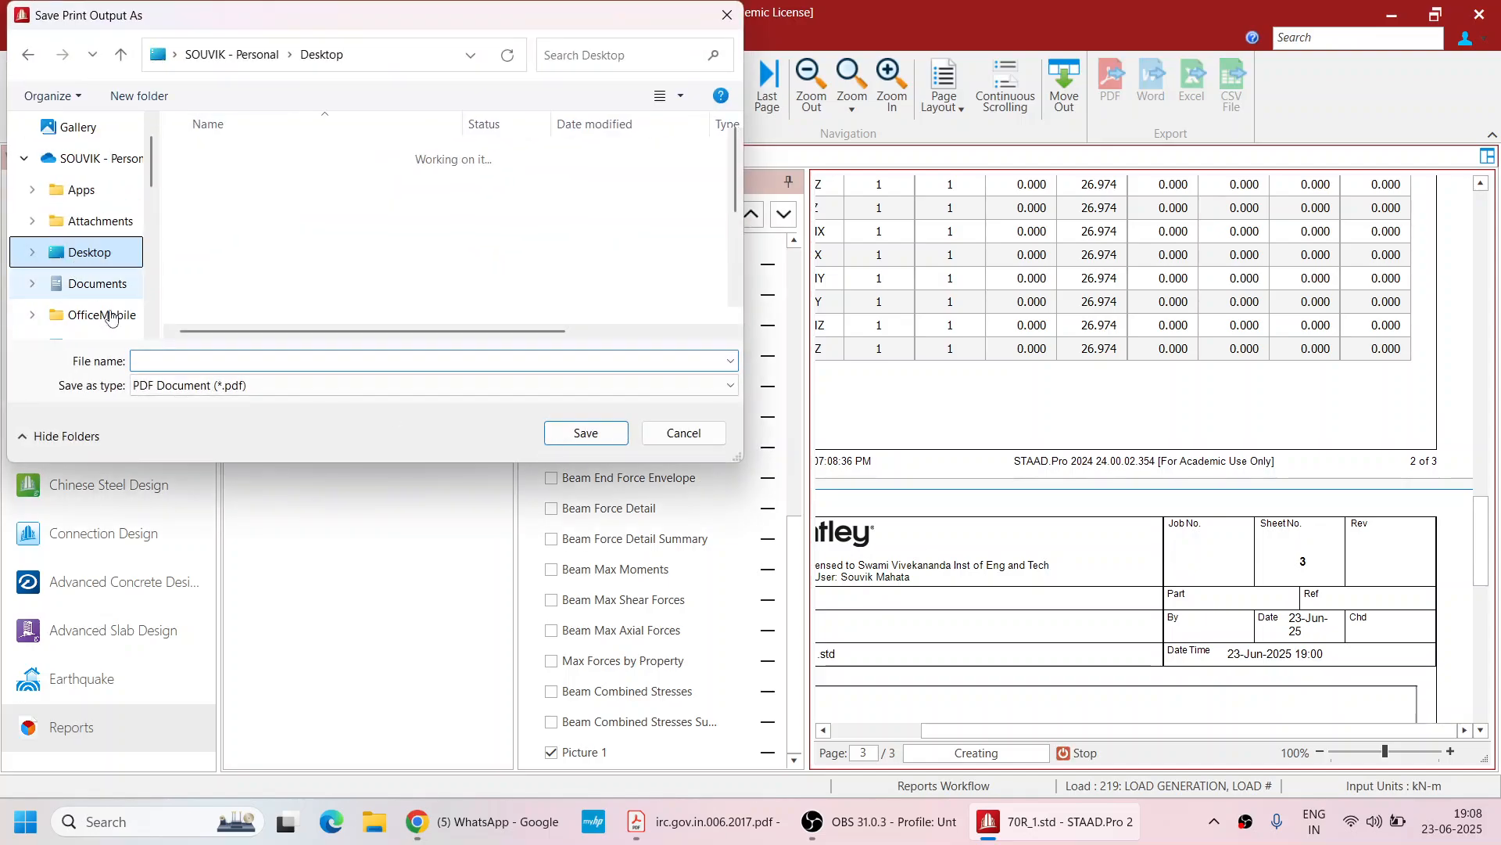
pyautogui.click(157, 358)
pyautogui.write('70R')
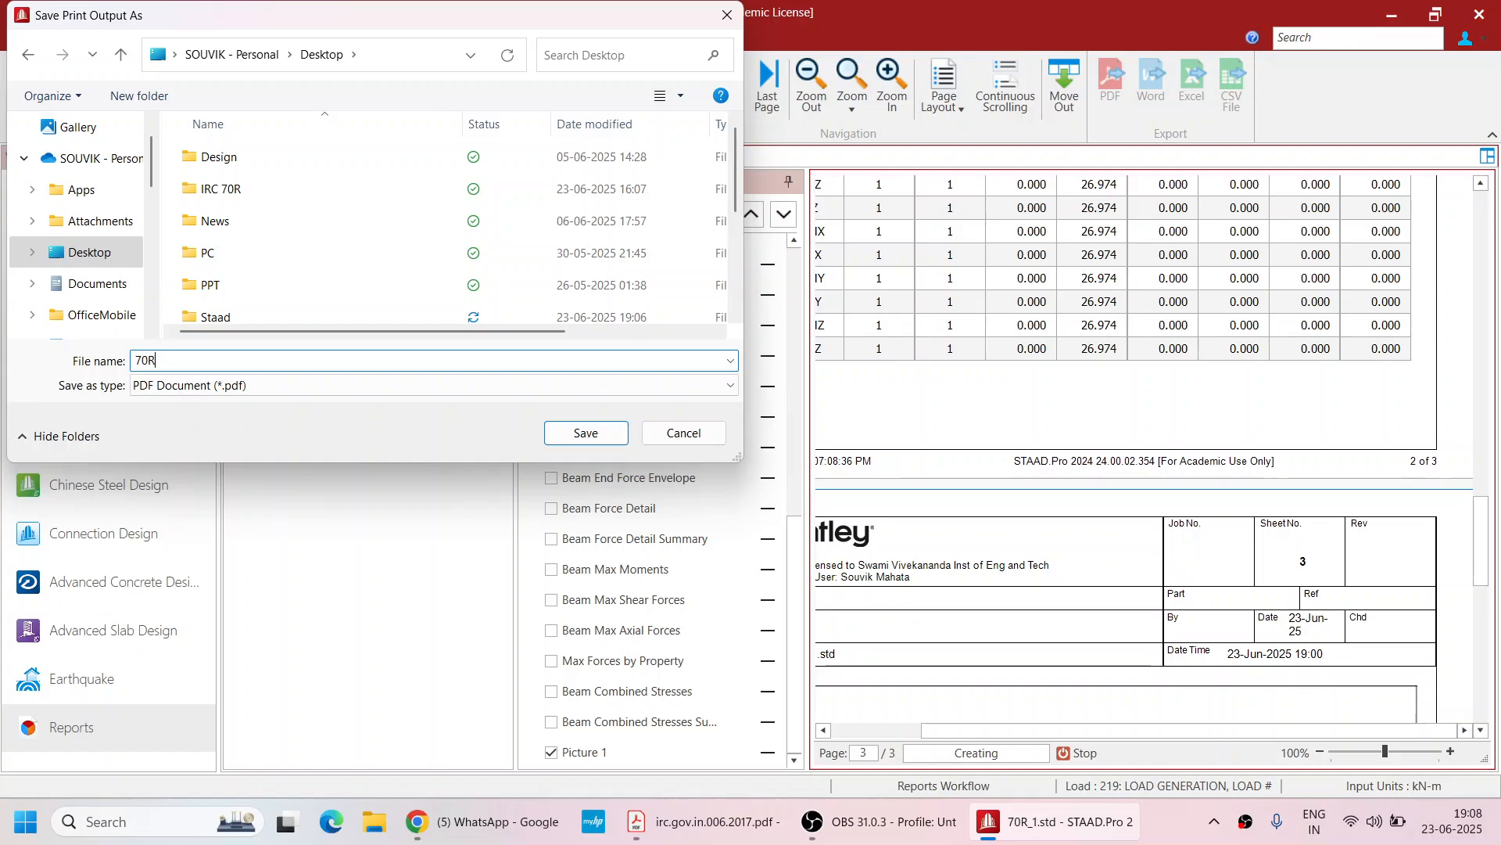
pyautogui.write('_1')
pyautogui.click(586, 432)
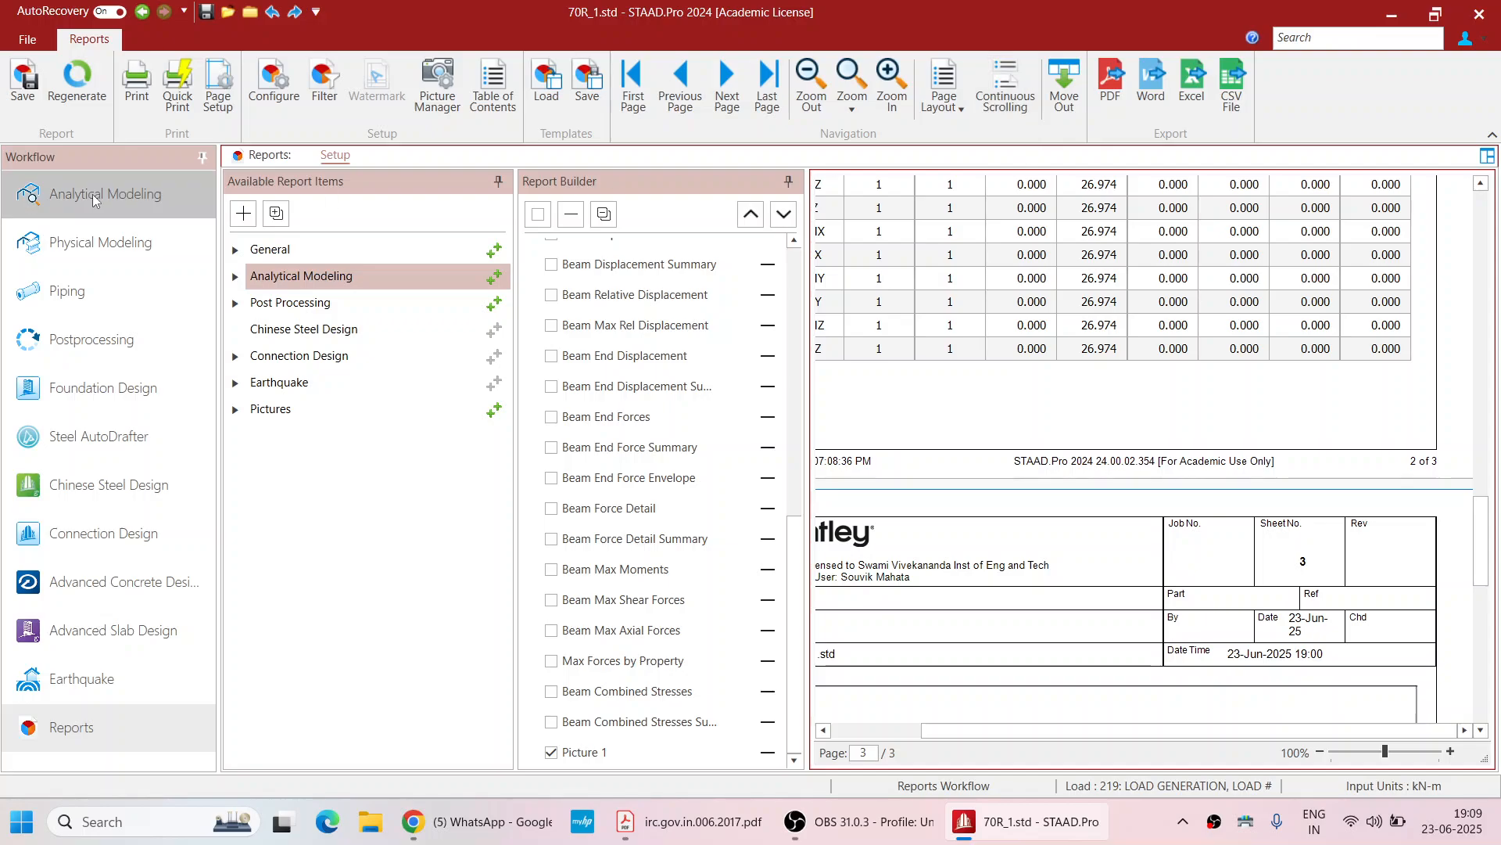
# Open the exported 70R_1.pdf report from the Desktop
pyautogui.click(1392, 14)
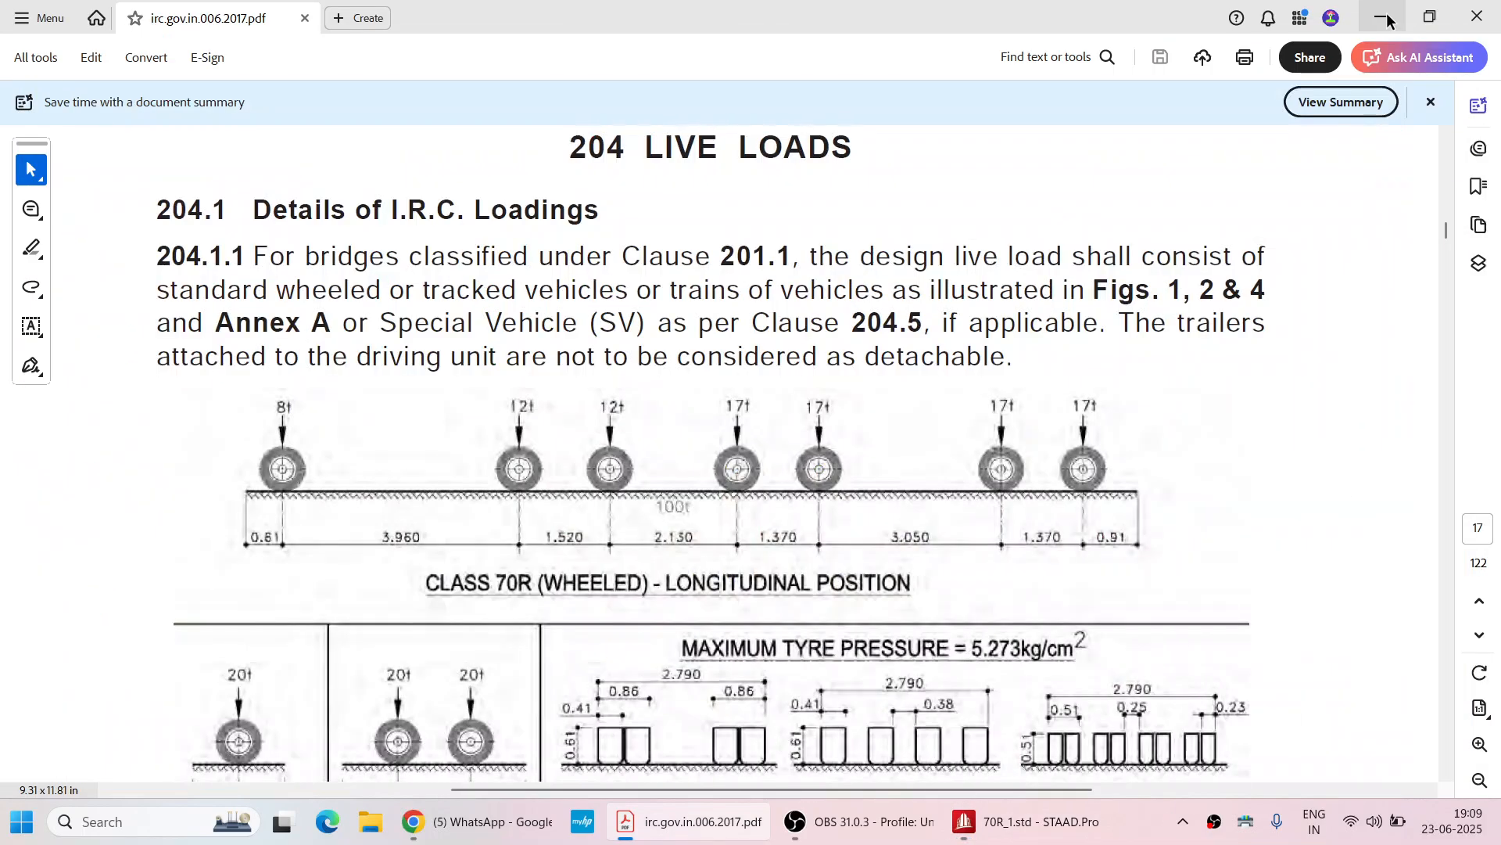
pyautogui.click(1391, 14)
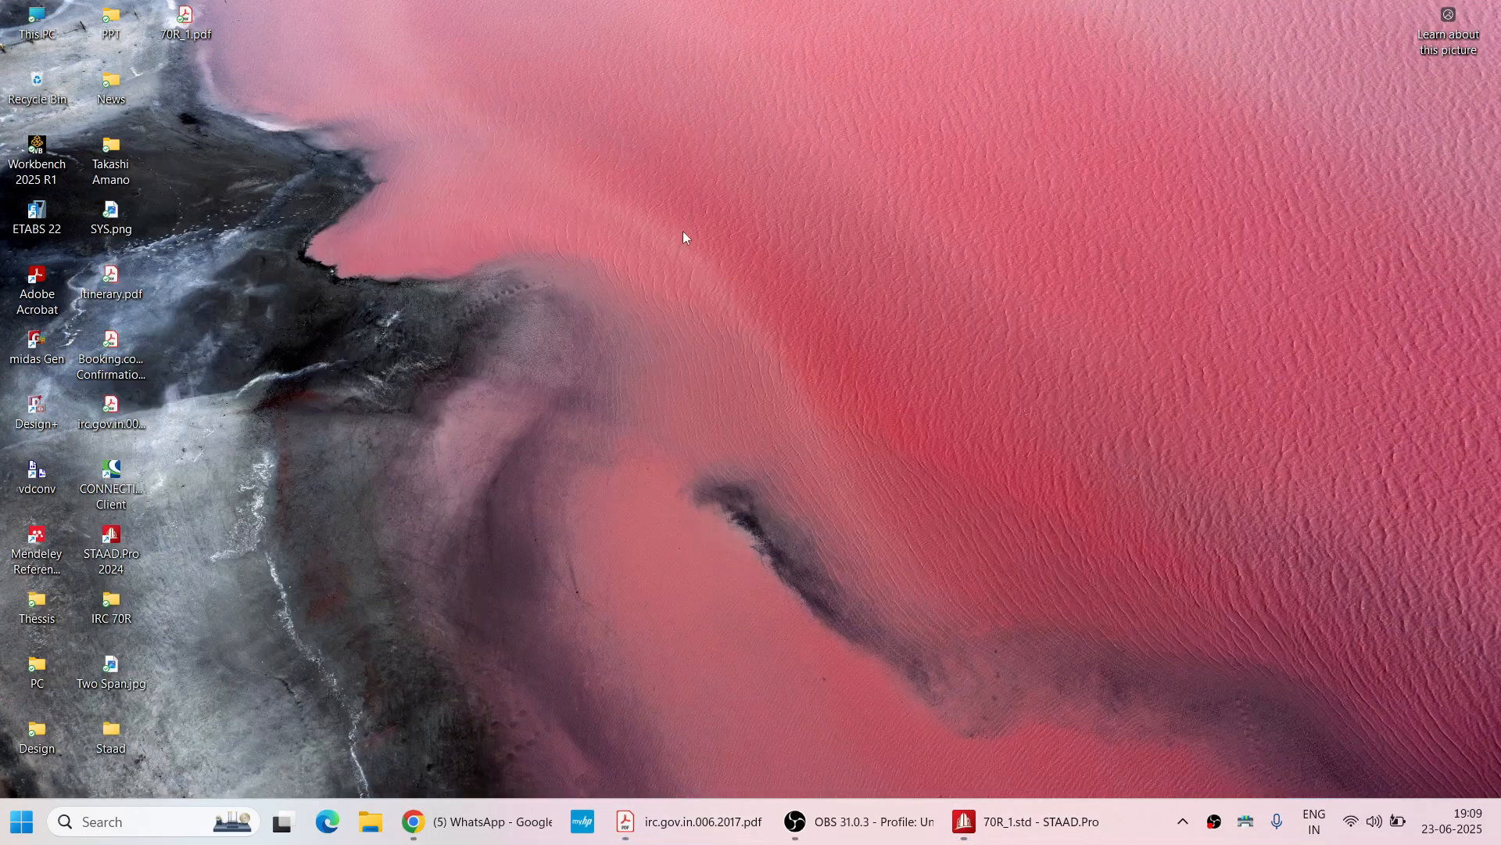
pyautogui.doubleClick(185, 14)
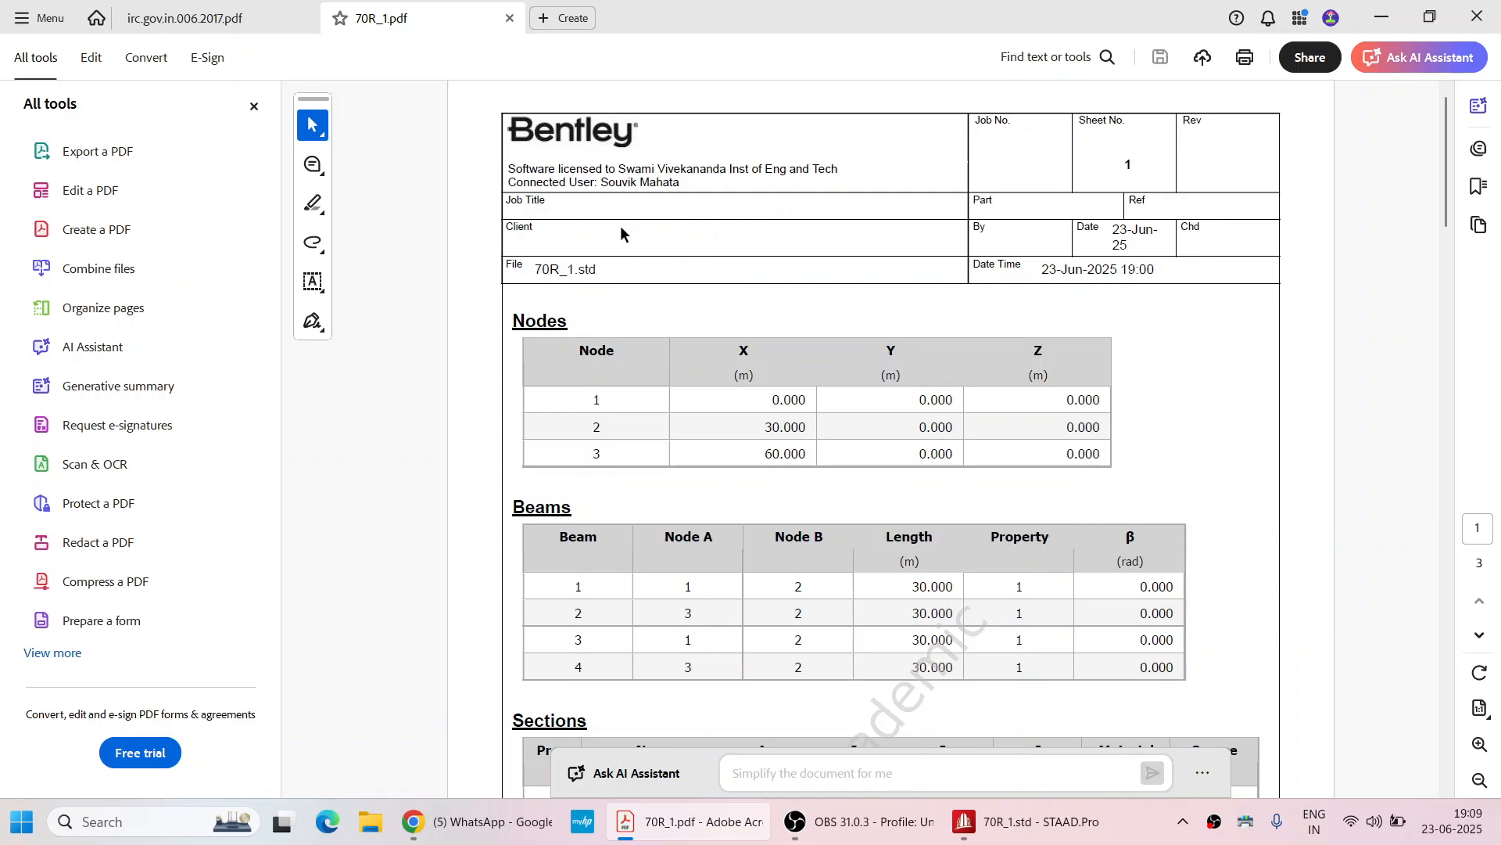
# Scroll through the PDF report, reviewing the Reaction Summary table's maximum FY value and the support reaction picture
pyautogui.scroll(-2, 621, 225)
pyautogui.scroll(-4, 579, 269)
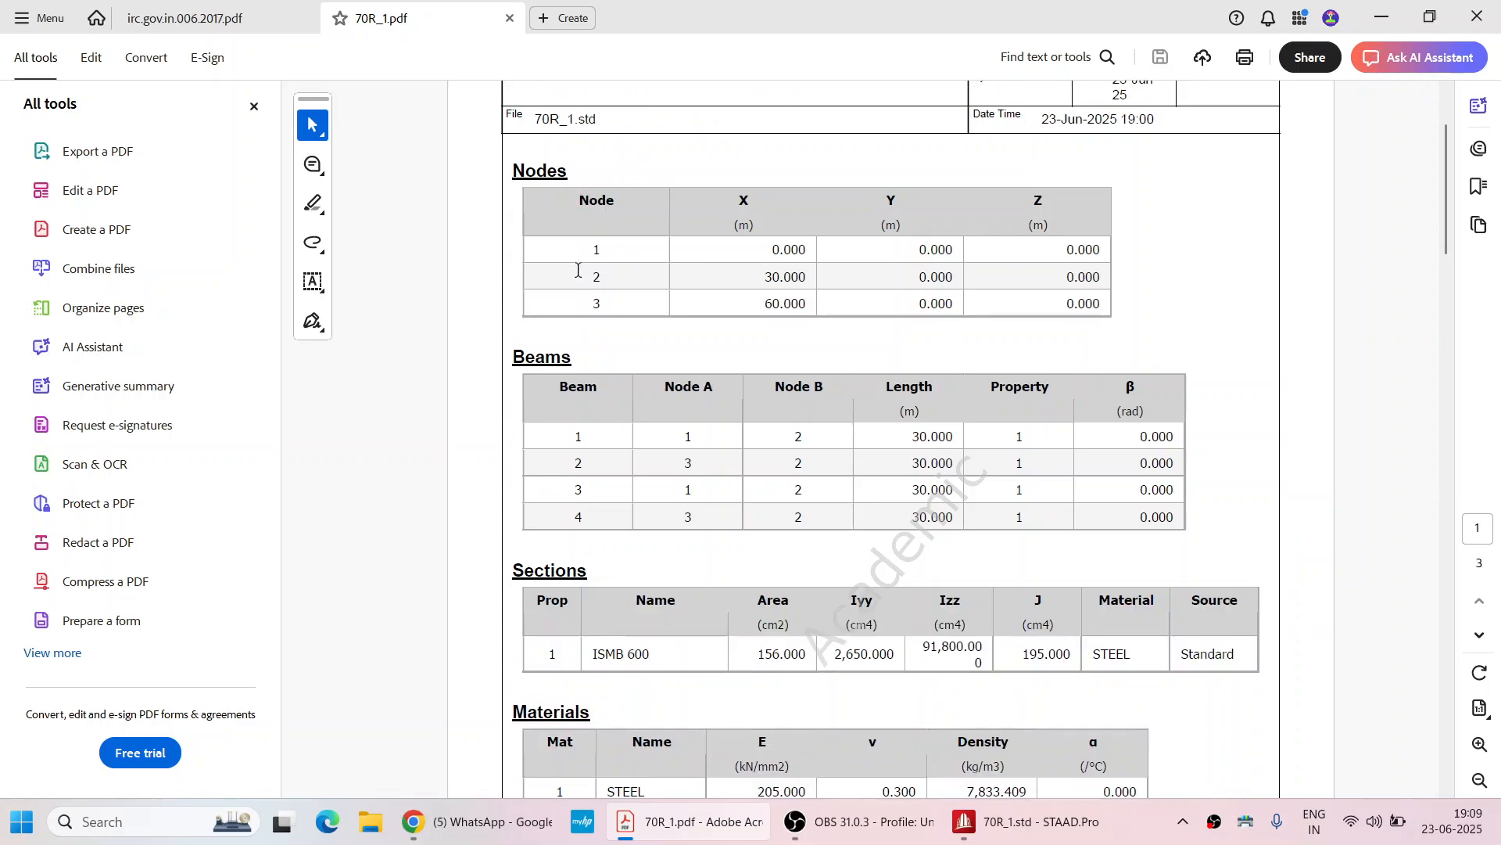
pyautogui.scroll(2, 579, 267)
pyautogui.scroll(-10, 594, 340)
pyautogui.scroll(-4, 587, 250)
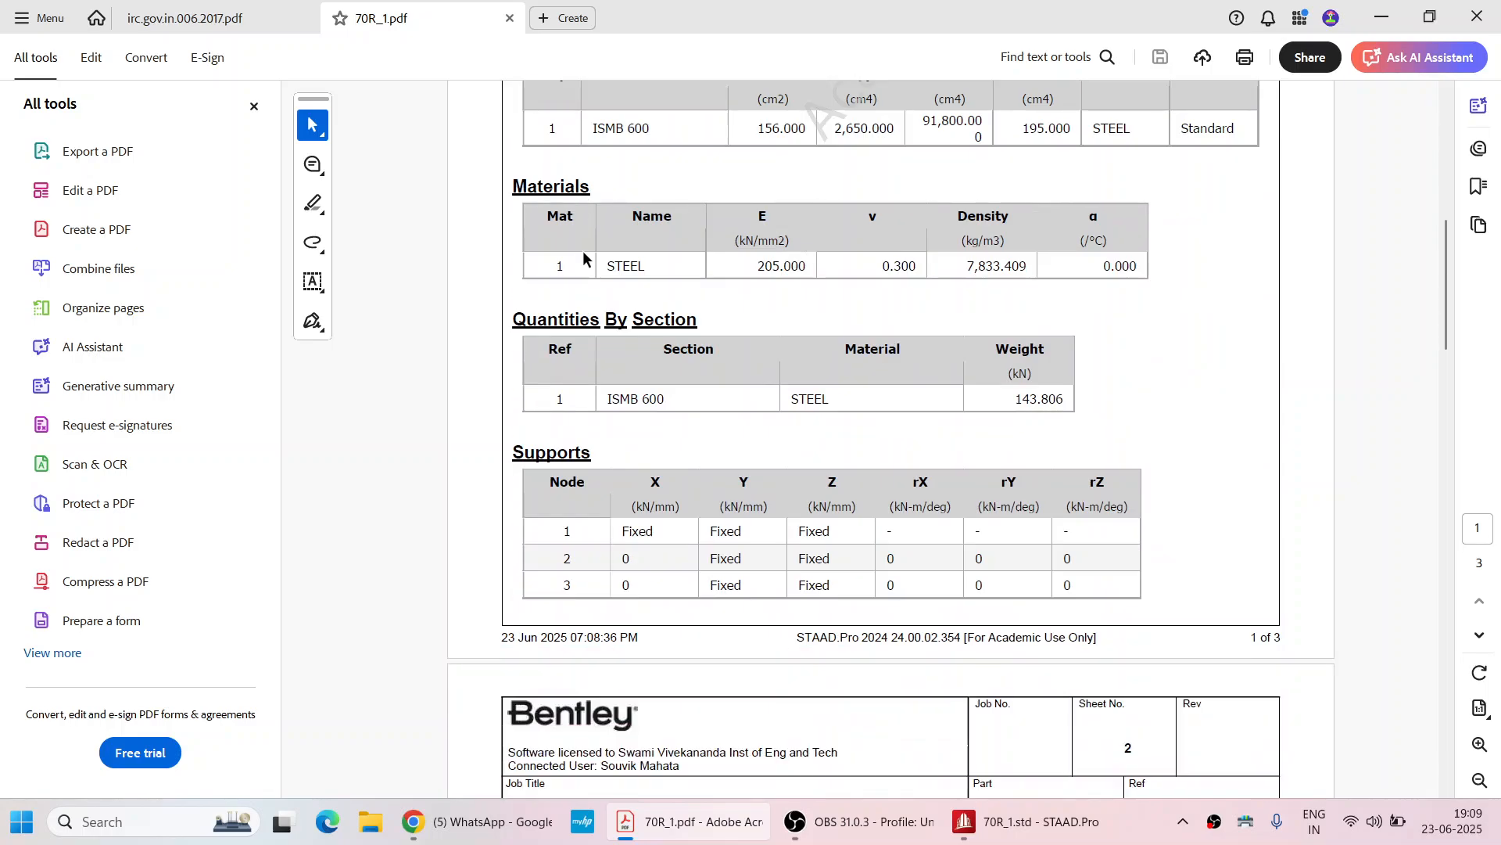
pyautogui.scroll(-16, 582, 258)
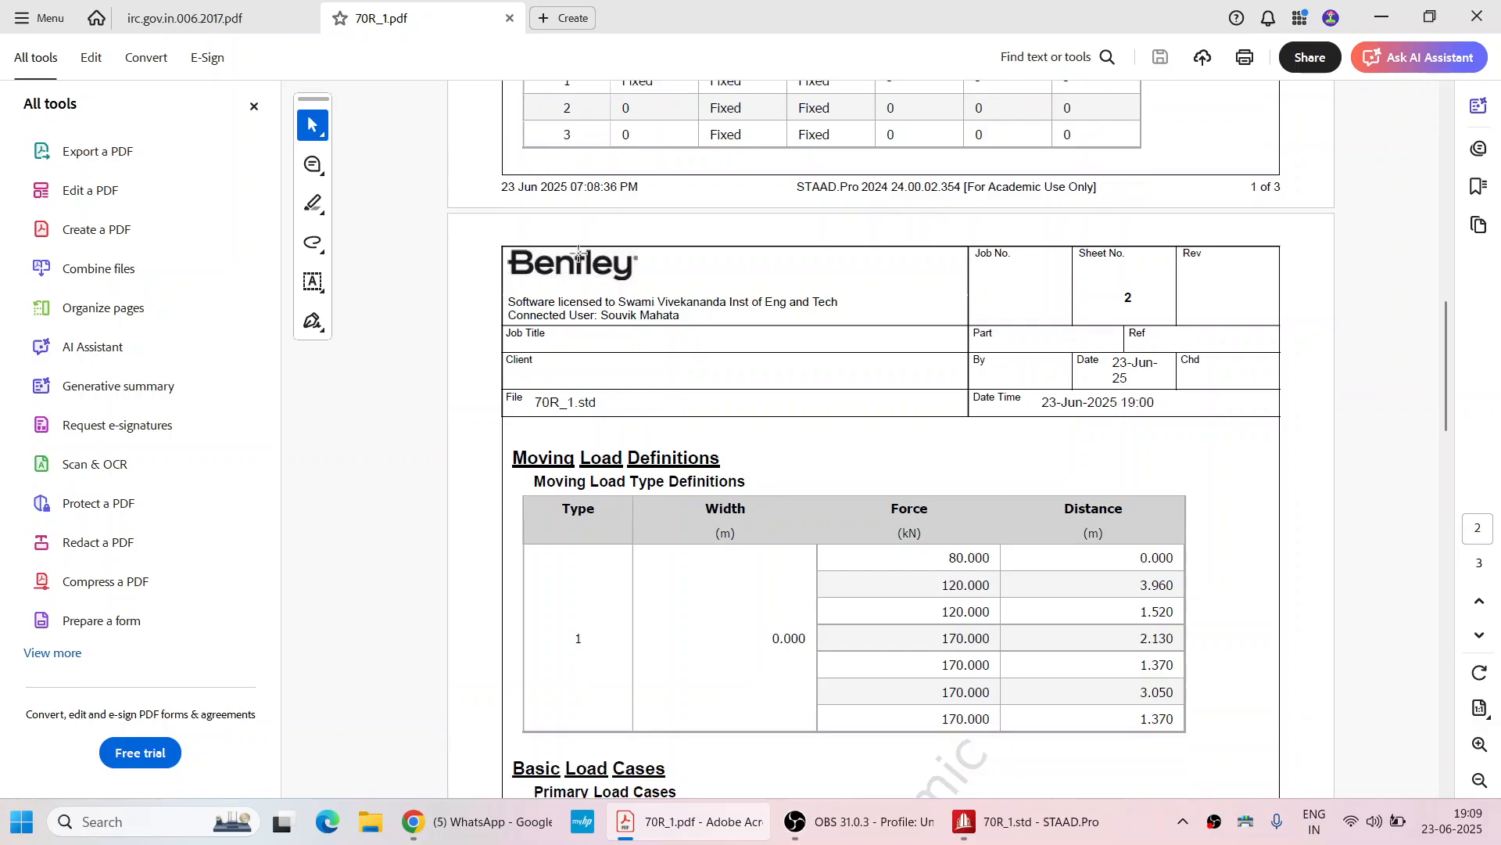
pyautogui.scroll(-8, 579, 252)
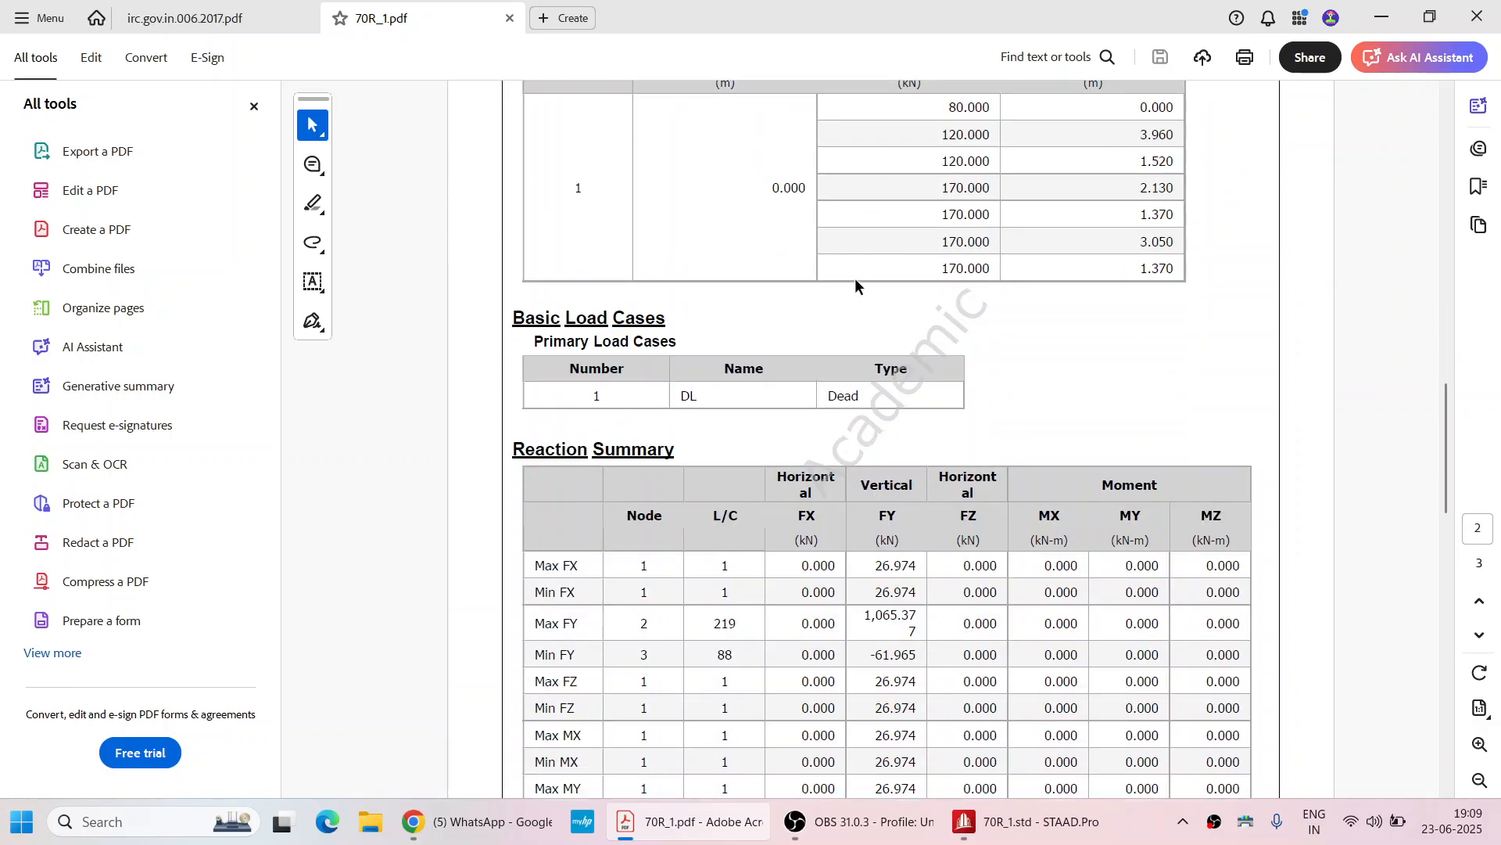
pyautogui.scroll(-2, 654, 336)
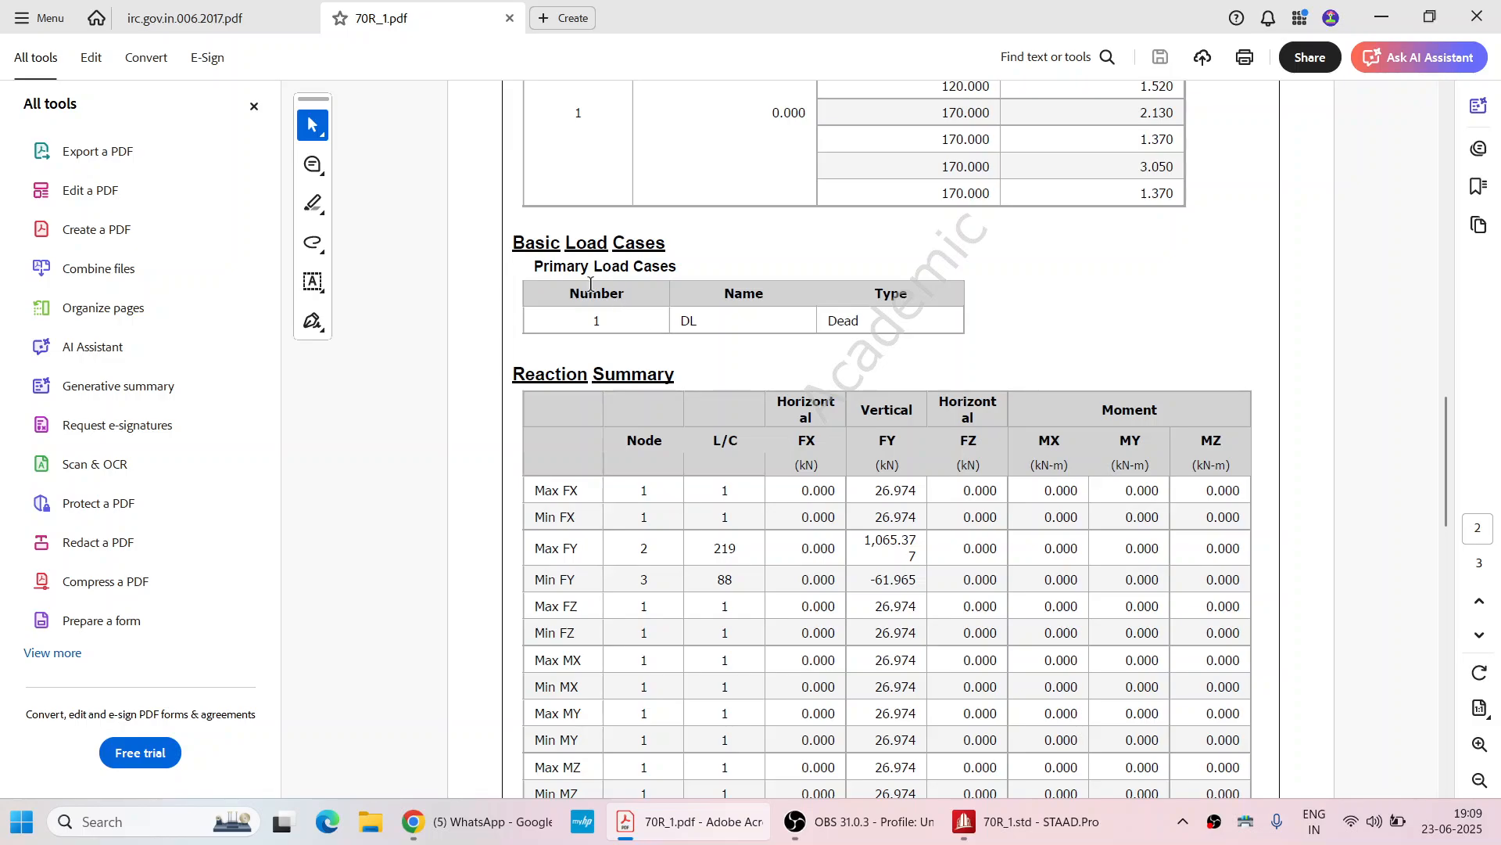
pyautogui.scroll(-4, 790, 309)
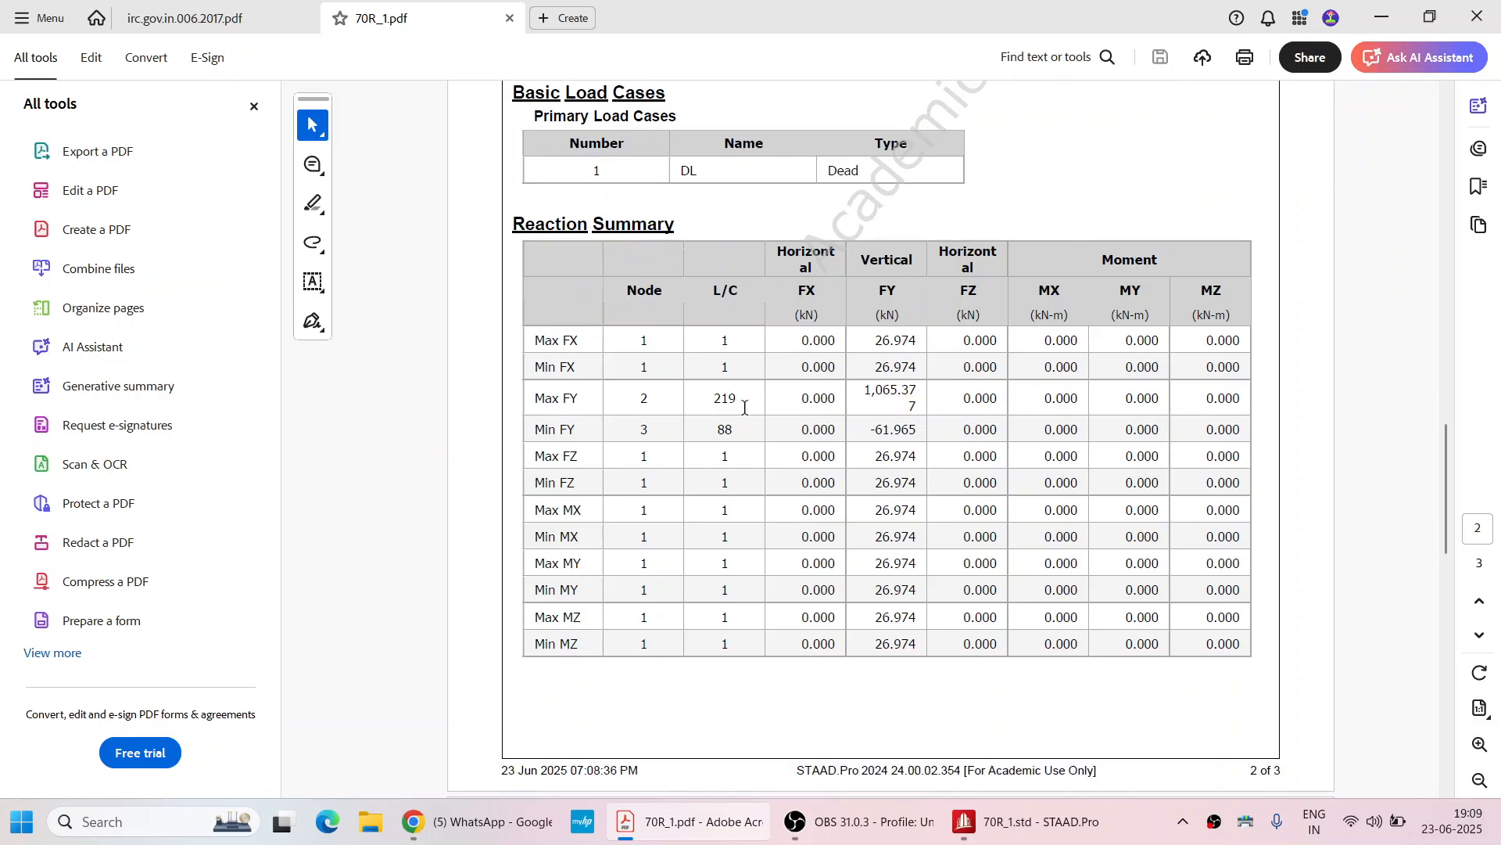
pyautogui.moveTo(855, 391); pyautogui.dragTo(919, 406)
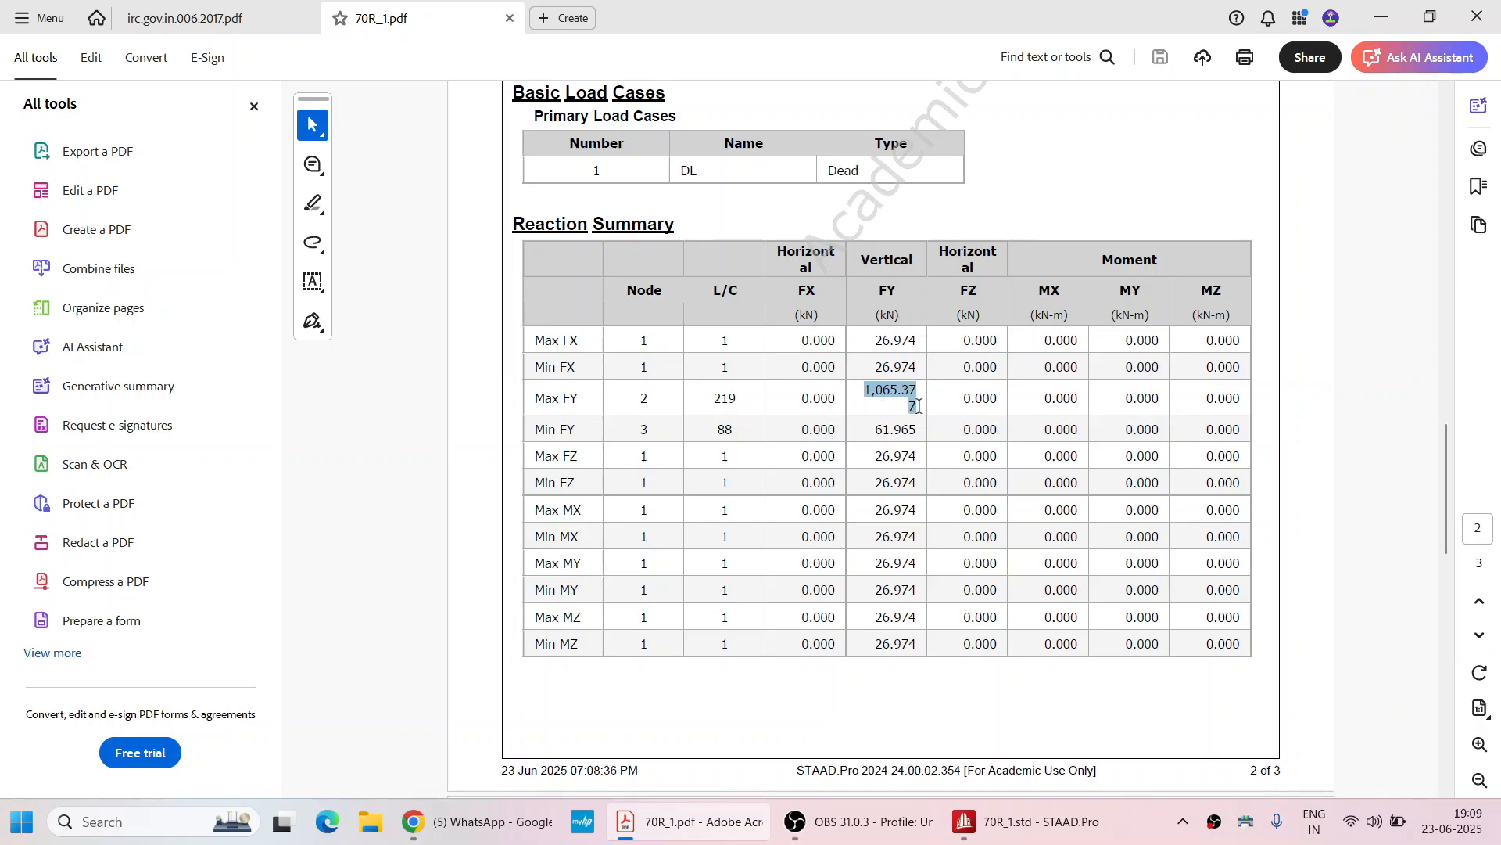
pyautogui.scroll(-5, 852, 316)
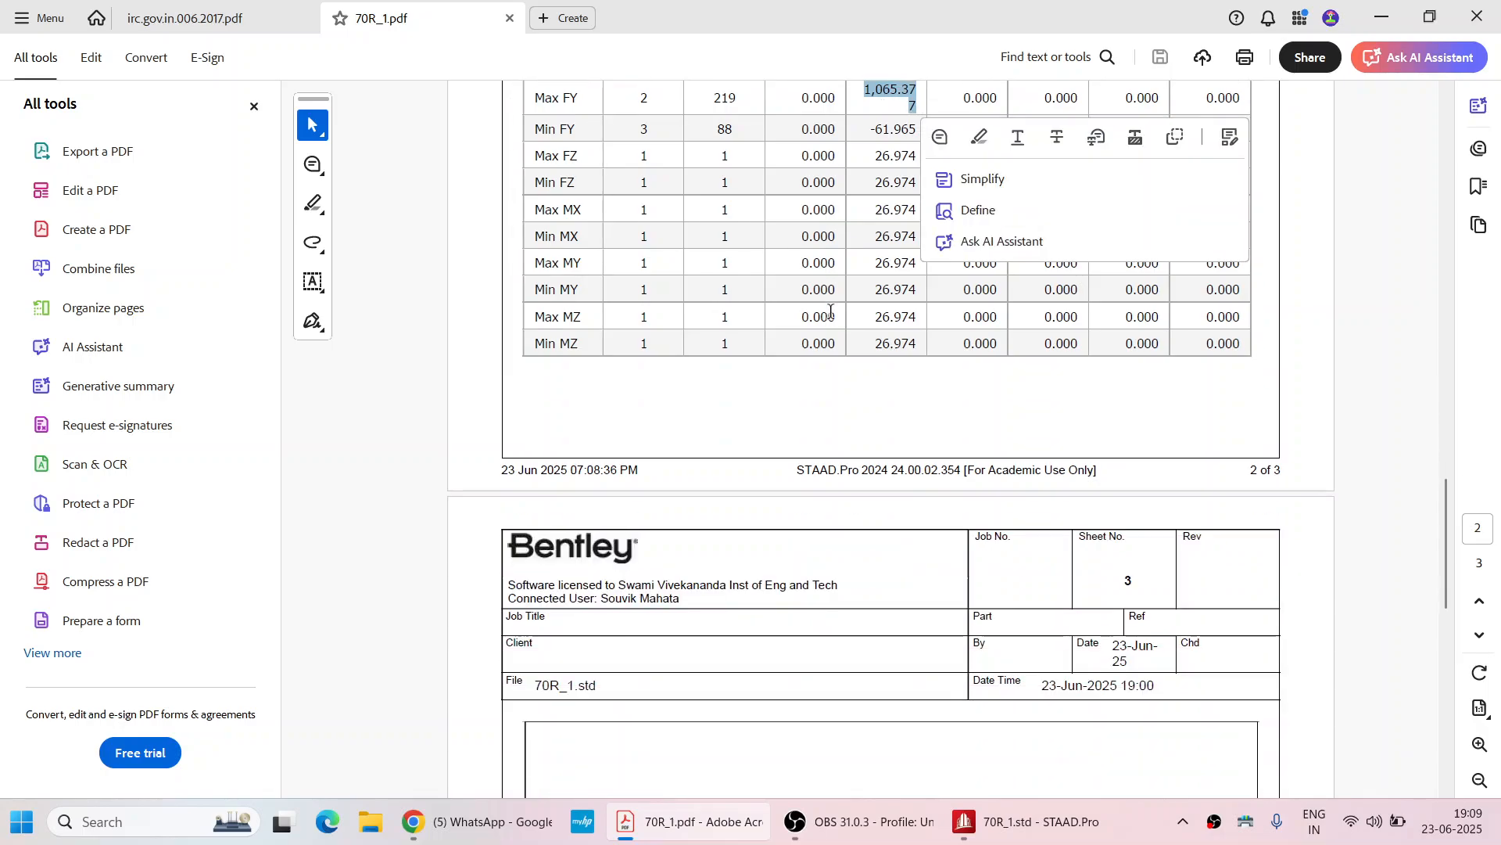
pyautogui.scroll(-17, 831, 311)
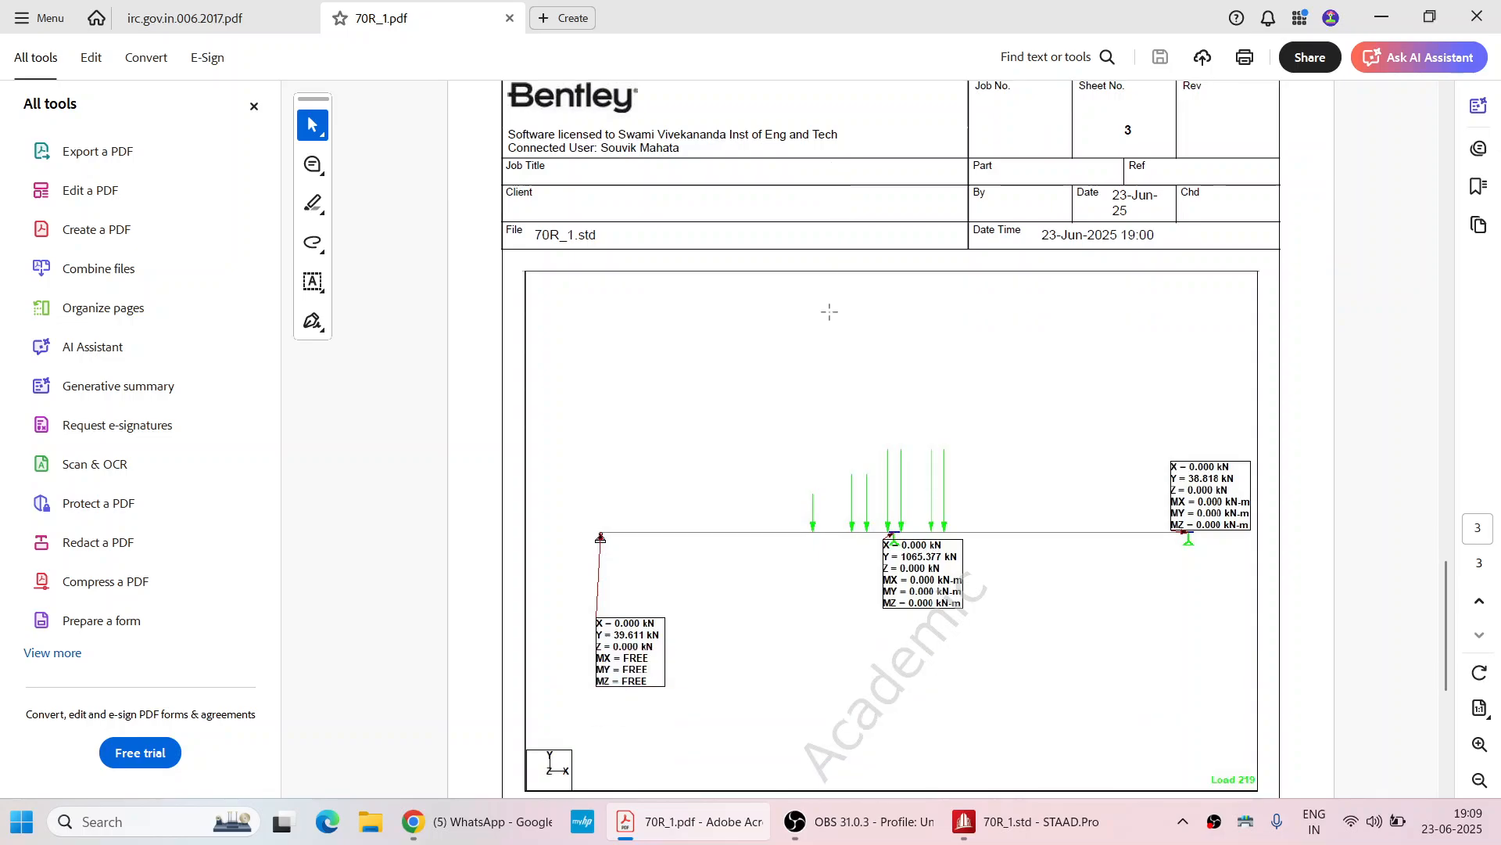
pyautogui.scroll(-3, 829, 315)
pyautogui.scroll(-8, 855, 353)
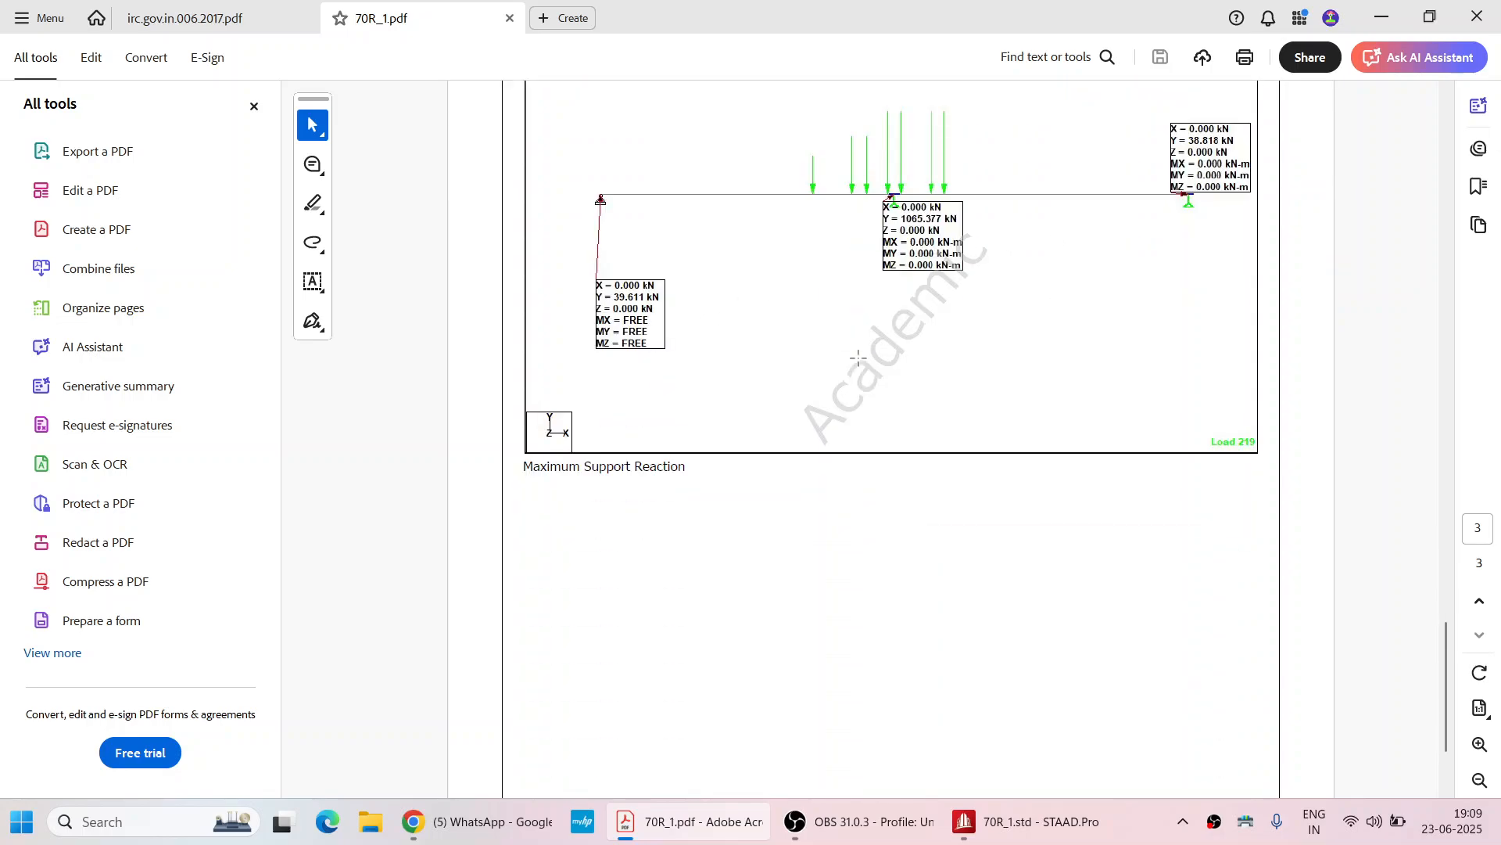
pyautogui.scroll(6, 856, 354)
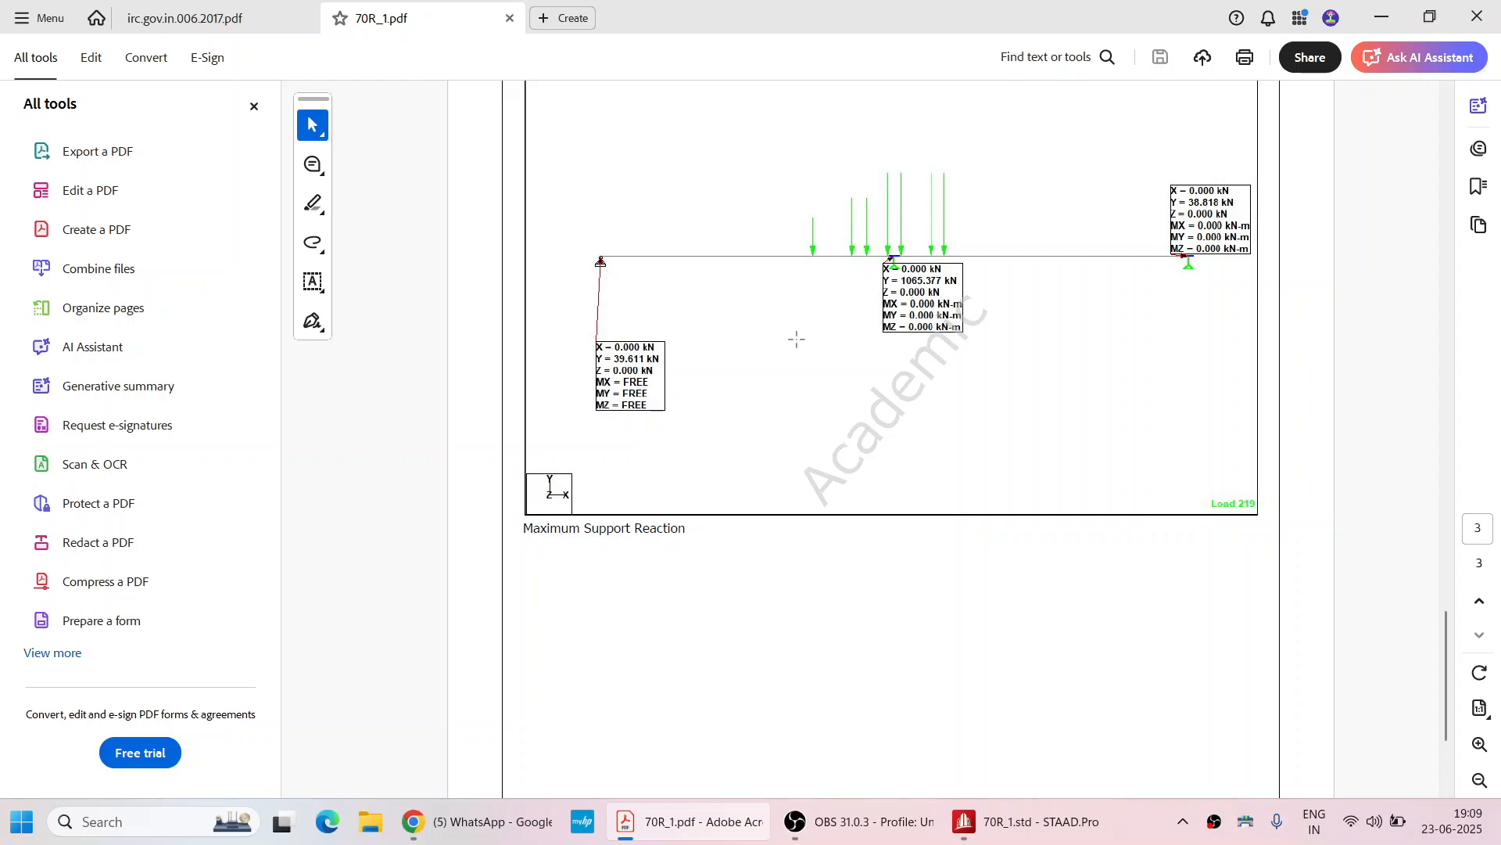
pyautogui.scroll(10, 814, 367)
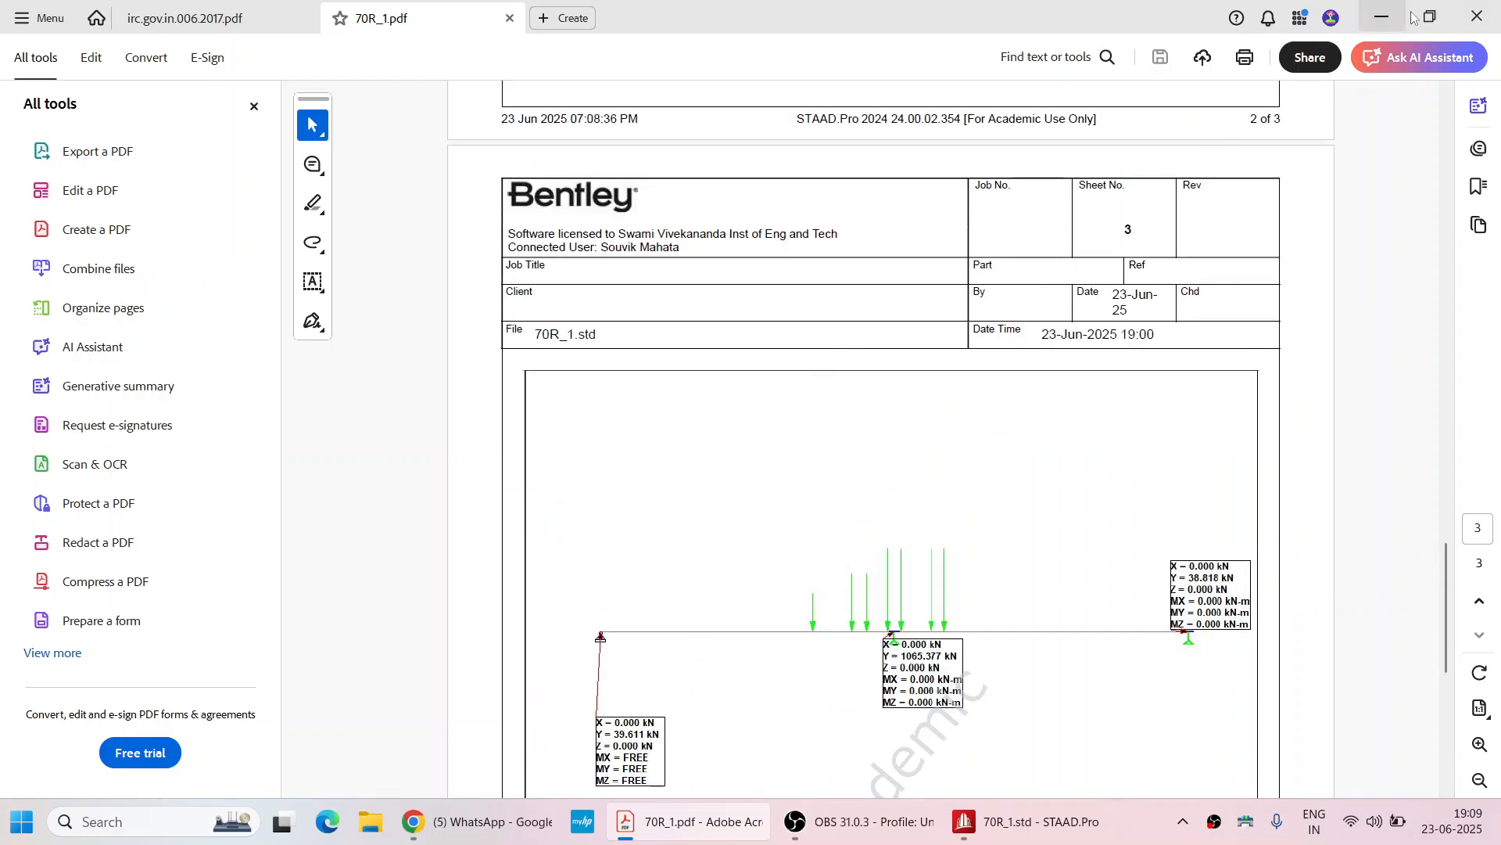
# Minimize the PDF viewer and switch back to STAAD.Pro
pyautogui.click(1467, 7)
pyautogui.click(651, 443)
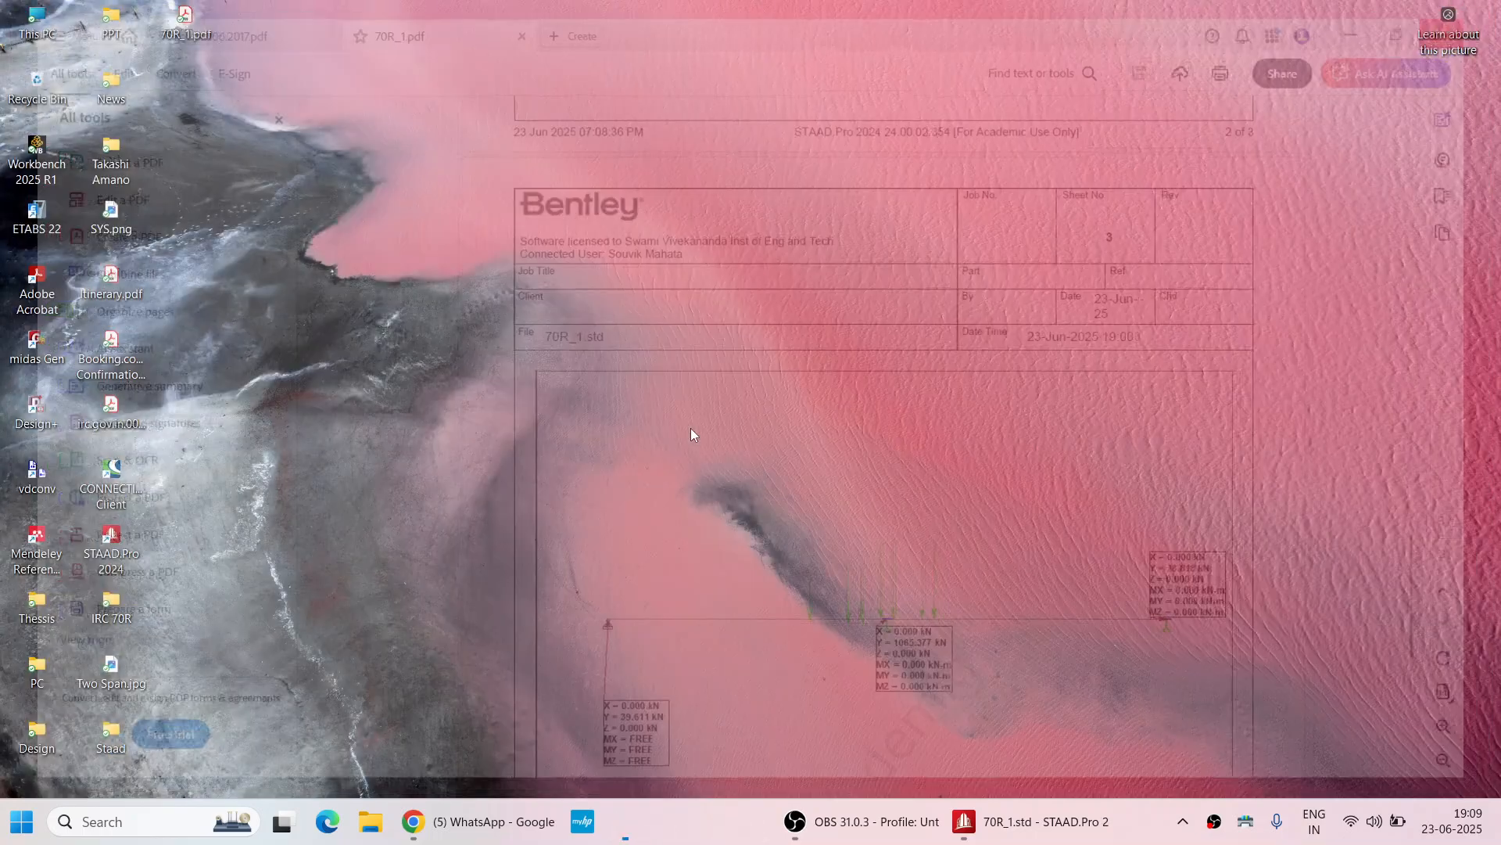
pyautogui.click(975, 831)
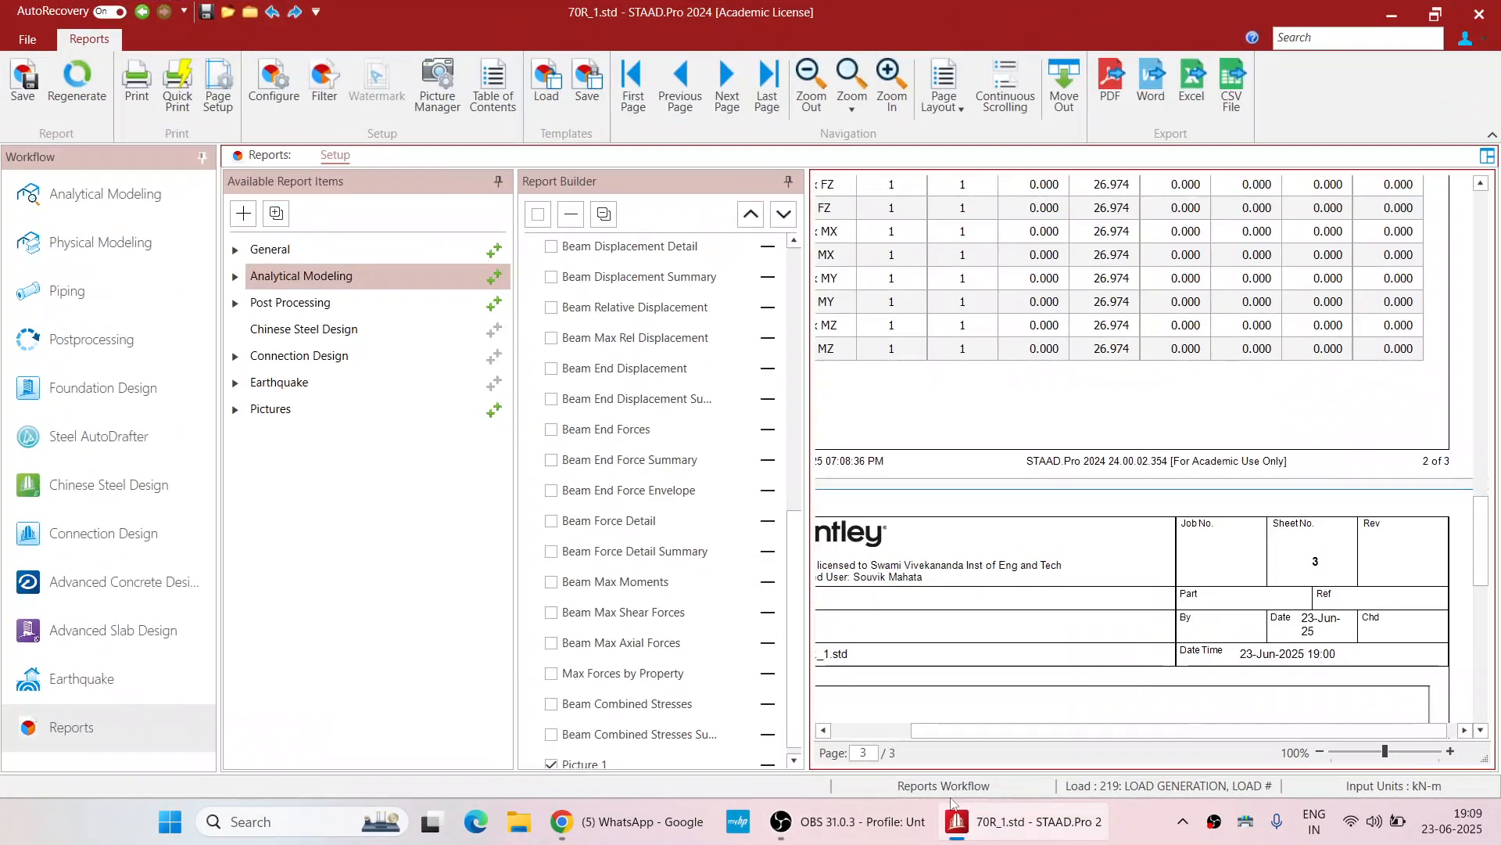